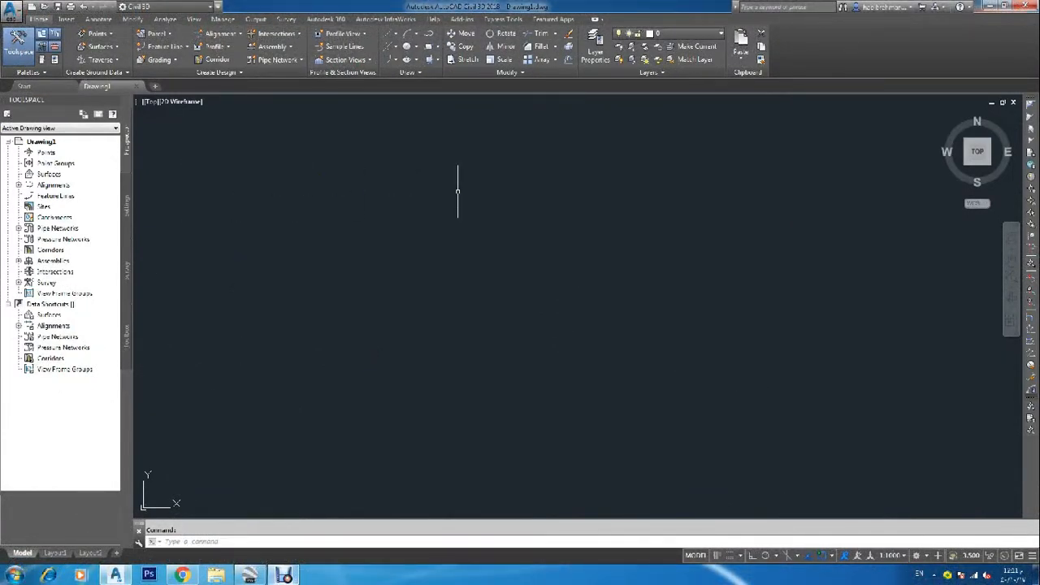
Start setting the drawing's geographic location from the map and search for the address "afif saudi arabia"
{"action": "left_click", "coordinate": [67, 20]}
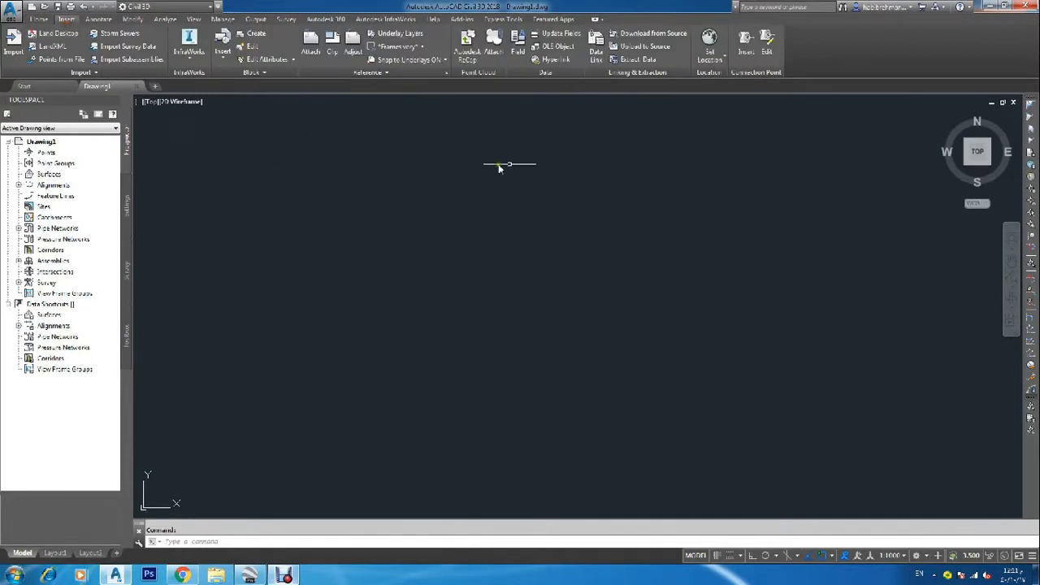
{"action": "left_click", "coordinate": [709, 58]}
{"action": "left_click", "coordinate": [729, 79]}
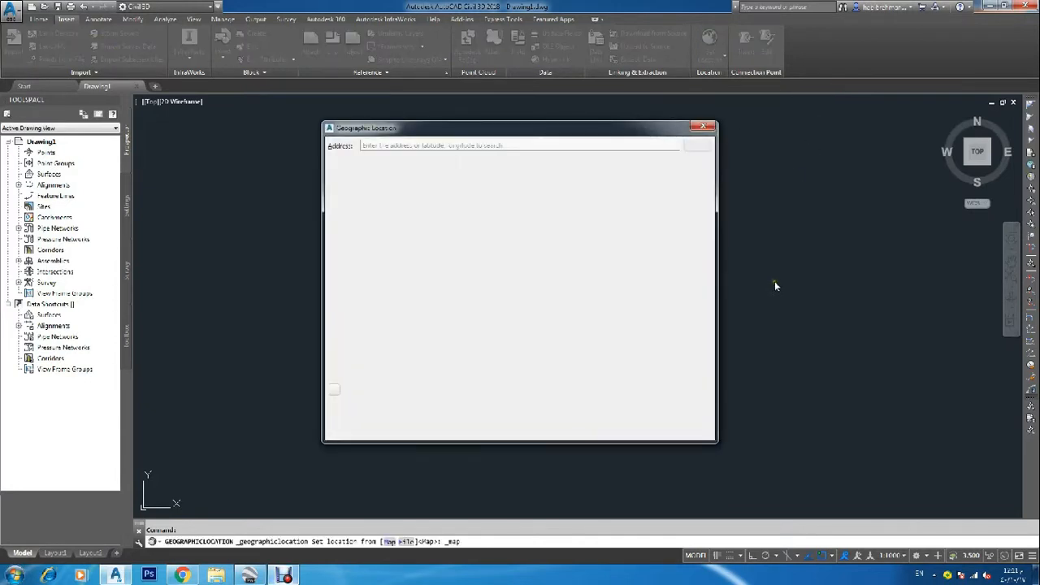
{"action": "left_click", "coordinate": [538, 146]}
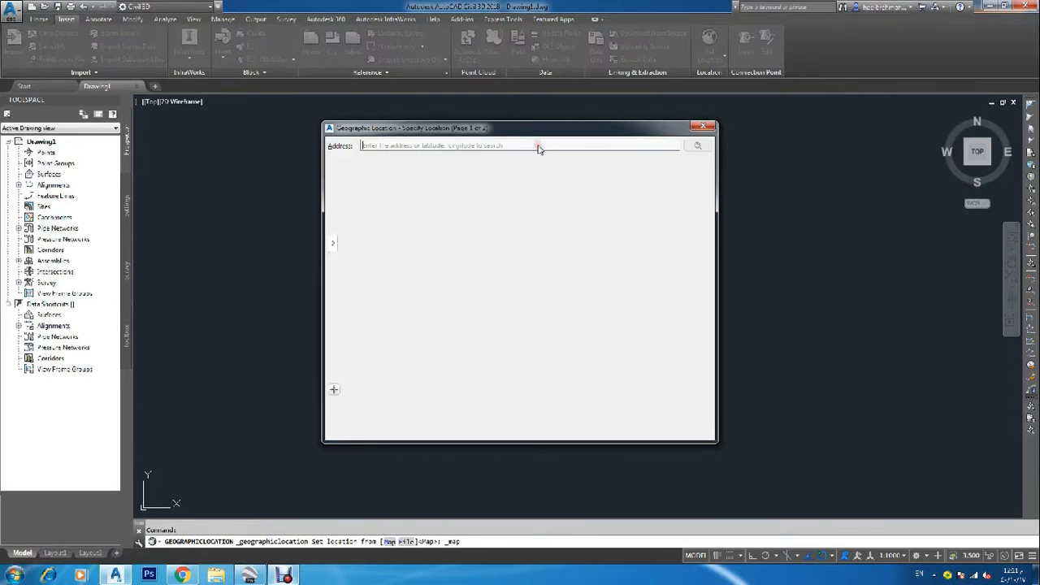
{"action": "type", "text": "all seward alaska"}
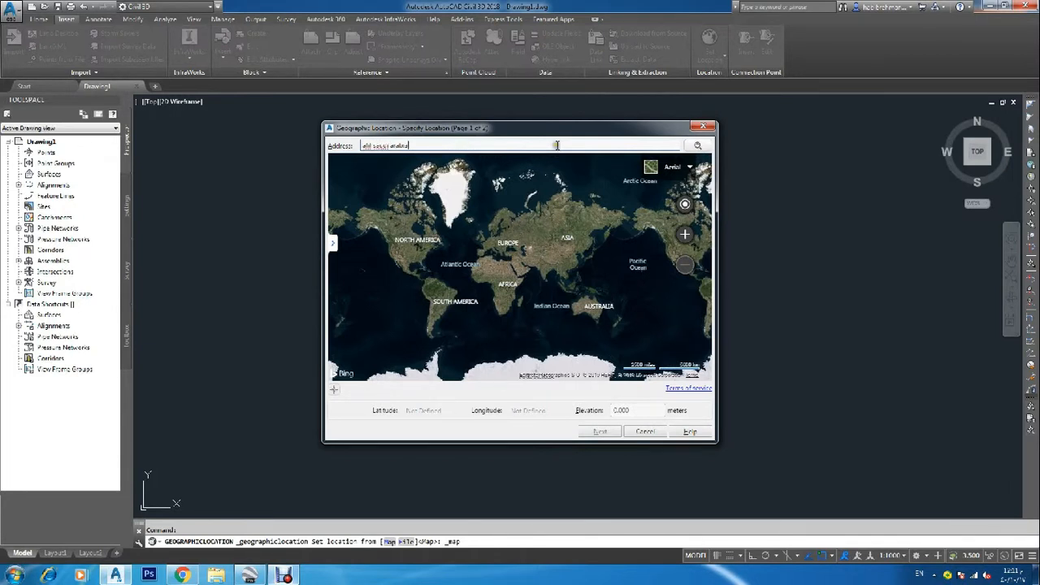
{"action": "key", "text": "Return"}
{"action": "left_click", "coordinate": [671, 166]}
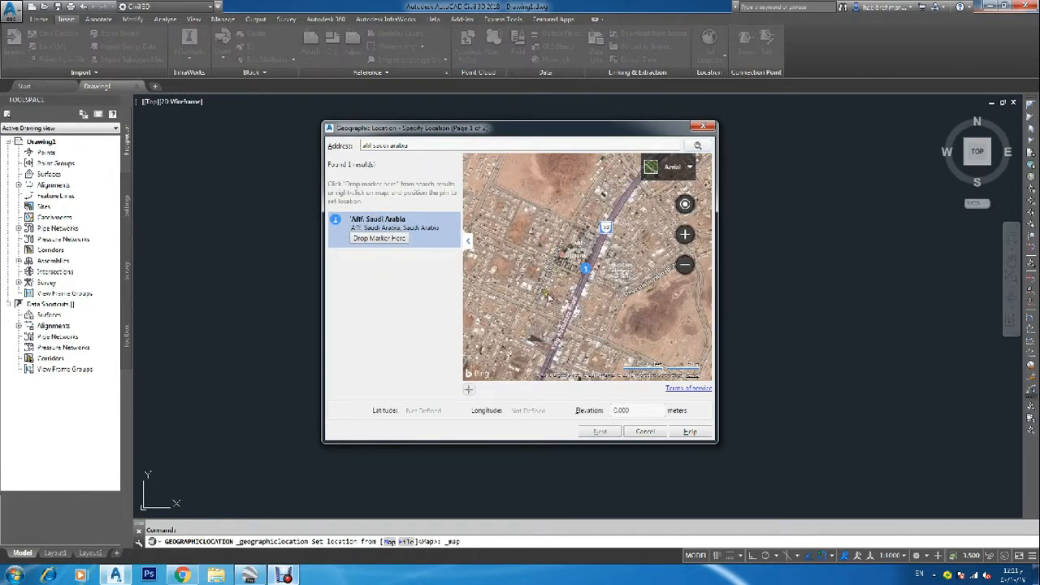
Drop the location marker on 'Afif, move it to the town's southwestern edge at about latitude 23.884, and continue to the coordinate system
{"action": "left_click", "coordinate": [379, 238]}
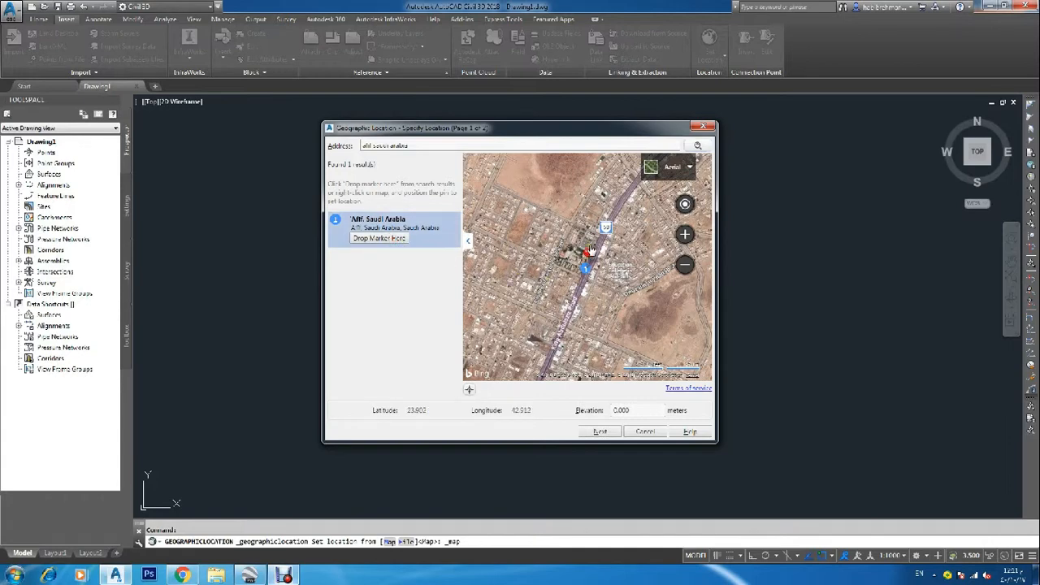
{"action": "left_click_drag", "start_coordinate": [591, 255], "coordinate": [477, 265]}
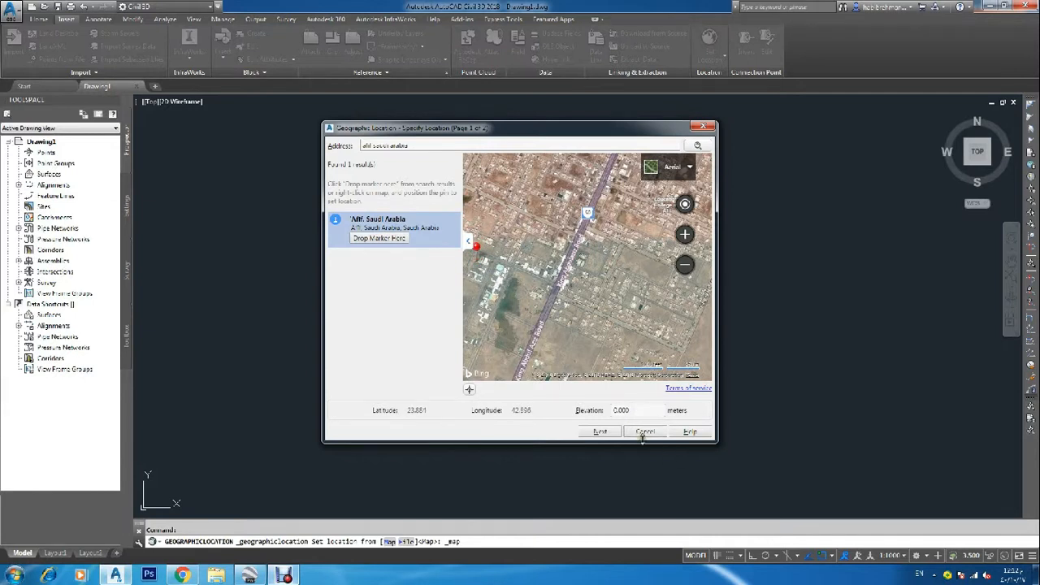
{"action": "left_click", "coordinate": [601, 432]}
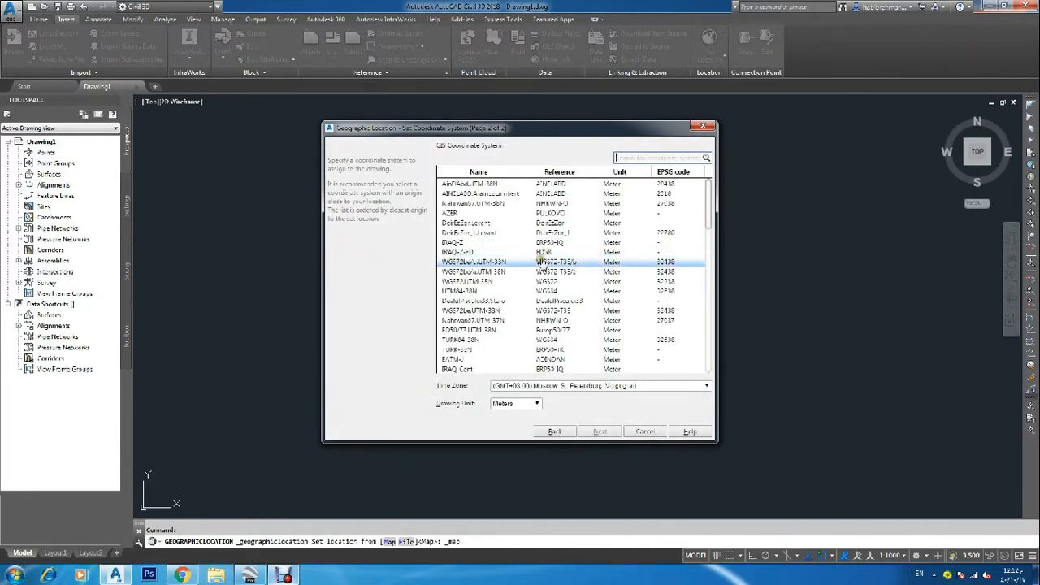
Assign the UTM84-38N coordinate system with the (GMT+03:00) Kuwait, Riyadh time zone and proceed to placement in the drawing
{"action": "left_click", "coordinate": [467, 290]}
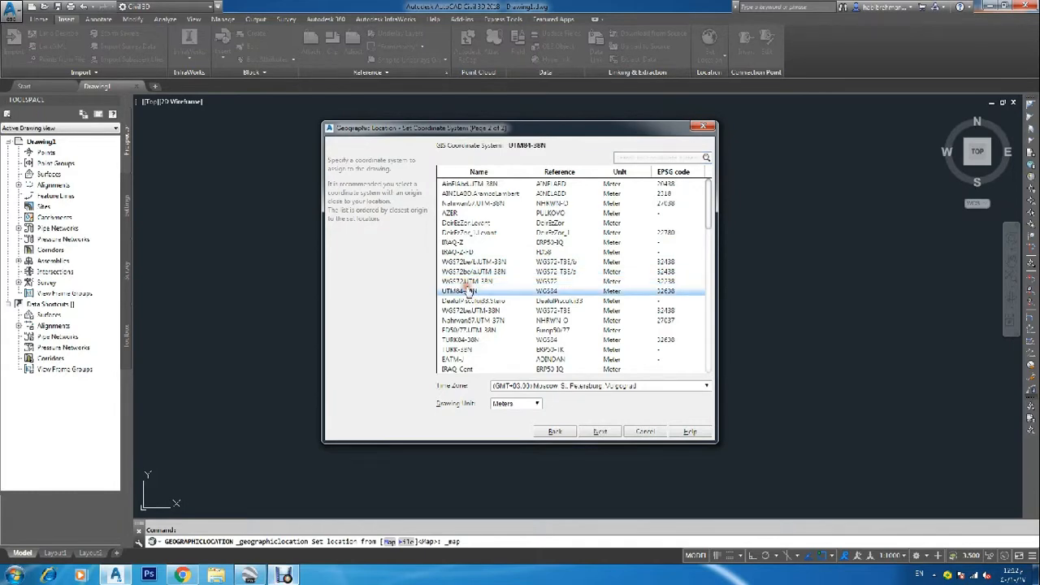
{"action": "left_click", "coordinate": [520, 385]}
{"action": "scroll", "coordinate": [567, 487], "scroll_direction": "down", "scroll_amount": 2}
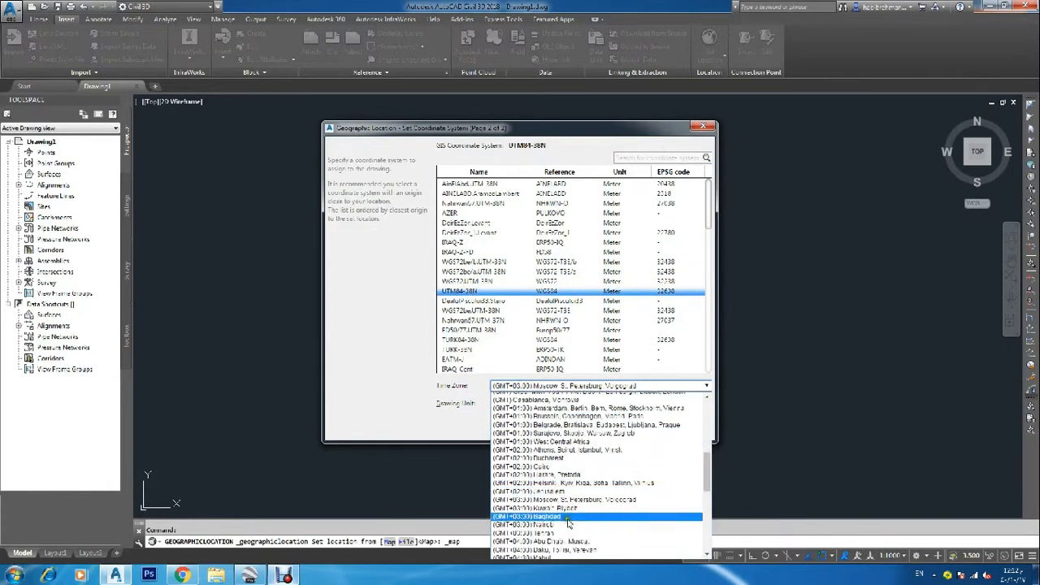
{"action": "left_click", "coordinate": [567, 513]}
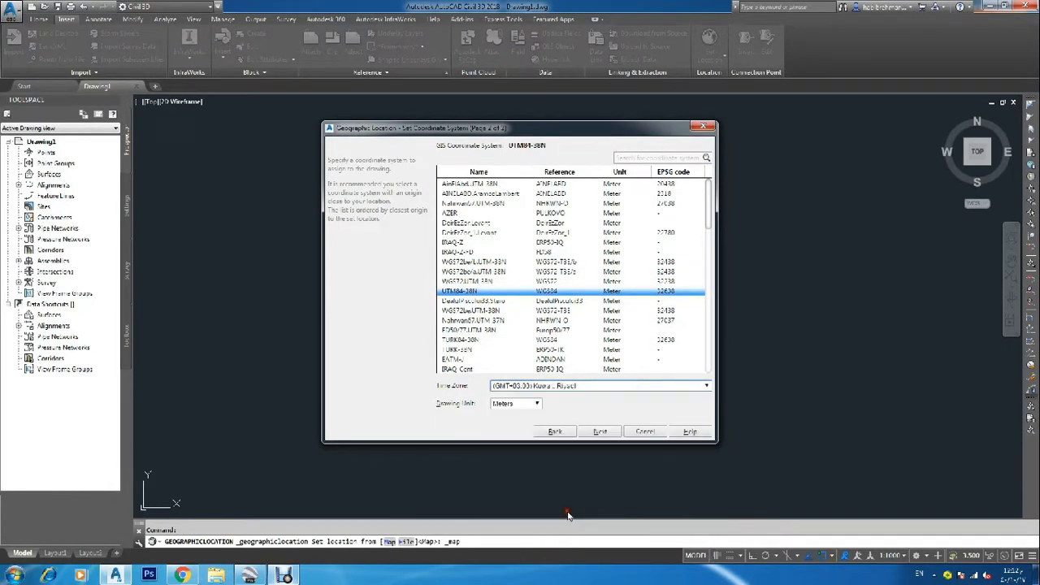
{"action": "left_click", "coordinate": [600, 431]}
{"action": "left_click", "coordinate": [600, 432]}
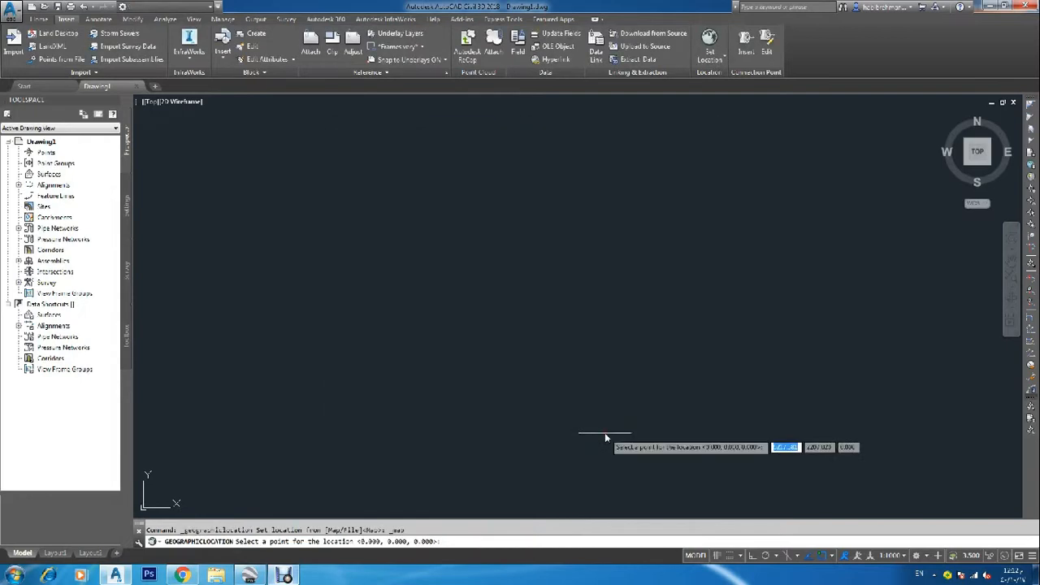
Place the geographic location point in the empty drawing and set north straight up with Ortho on
{"action": "left_click", "coordinate": [594, 391]}
{"action": "key", "text": "F8"}
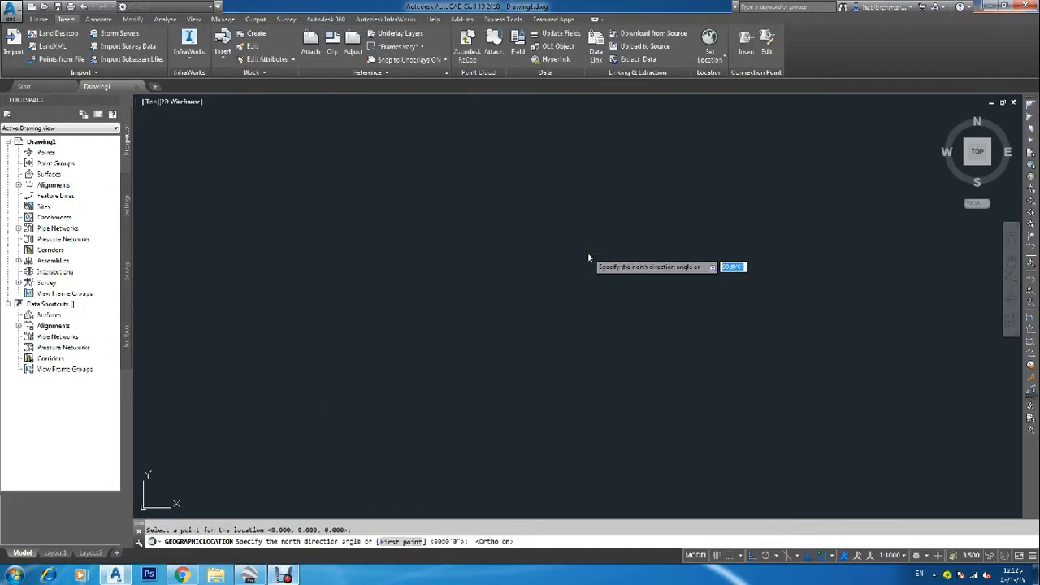
{"action": "left_click", "coordinate": [592, 244]}
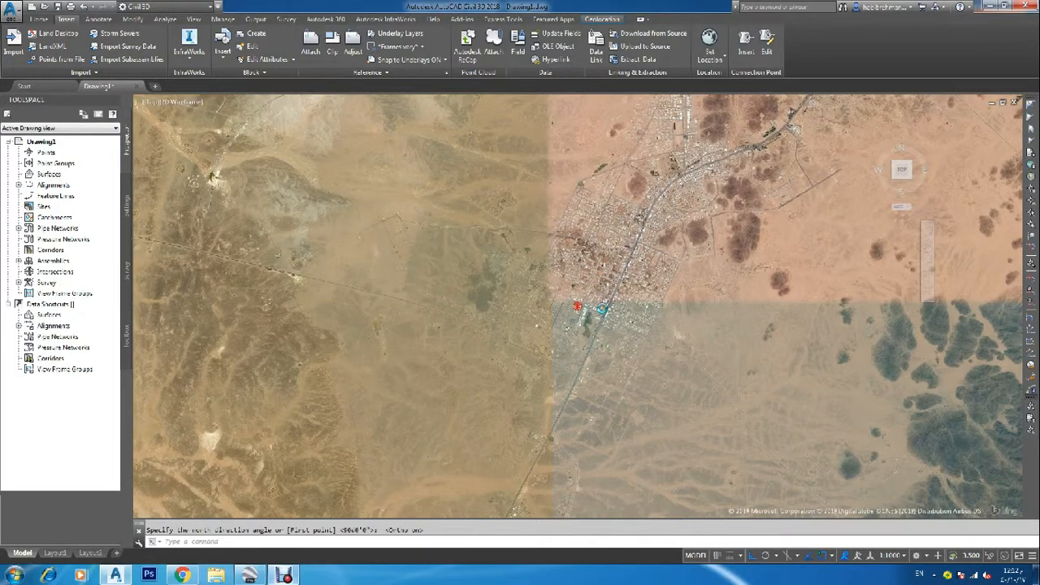
Examine the aerial map closely around the main road junction beside the large walled building east of the pond
{"action": "scroll", "coordinate": [602, 309], "scroll_direction": "up", "scroll_amount": 3}
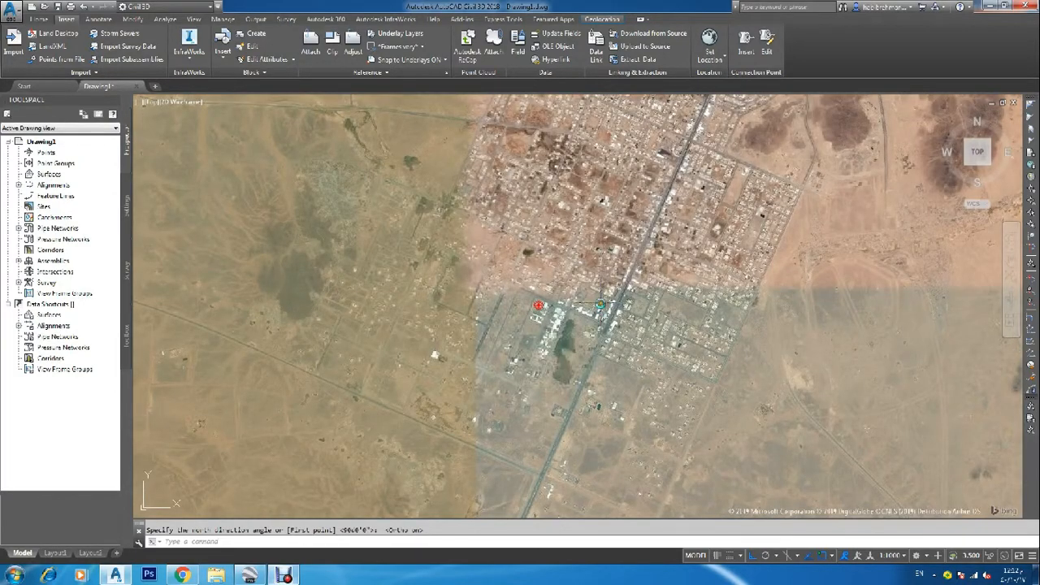
{"action": "scroll", "coordinate": [606, 310], "scroll_direction": "up", "scroll_amount": 3}
{"action": "scroll", "coordinate": [608, 312], "scroll_direction": "up", "scroll_amount": 2}
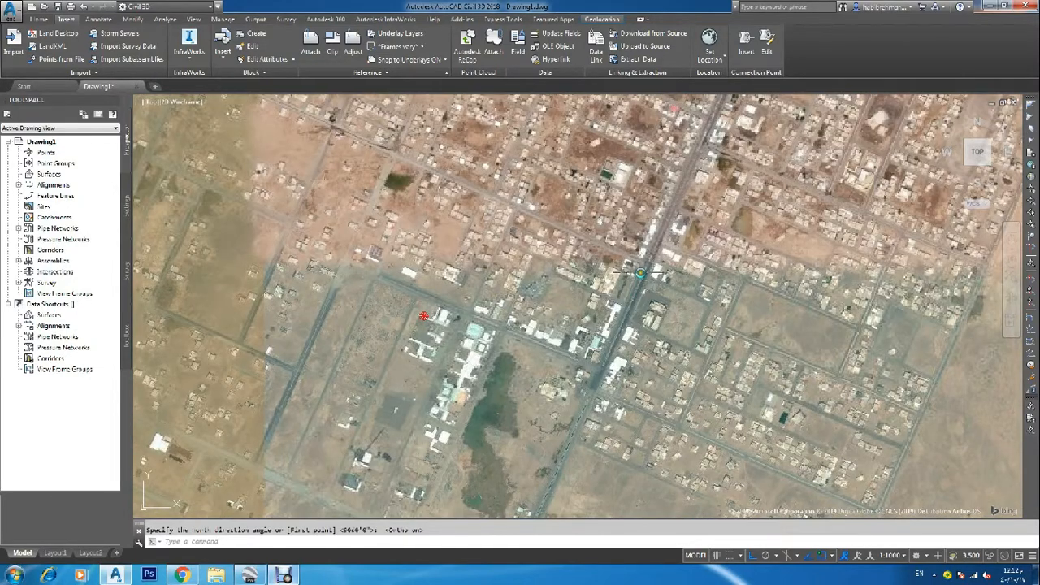
{"action": "scroll", "coordinate": [605, 370], "scroll_direction": "up", "scroll_amount": 2}
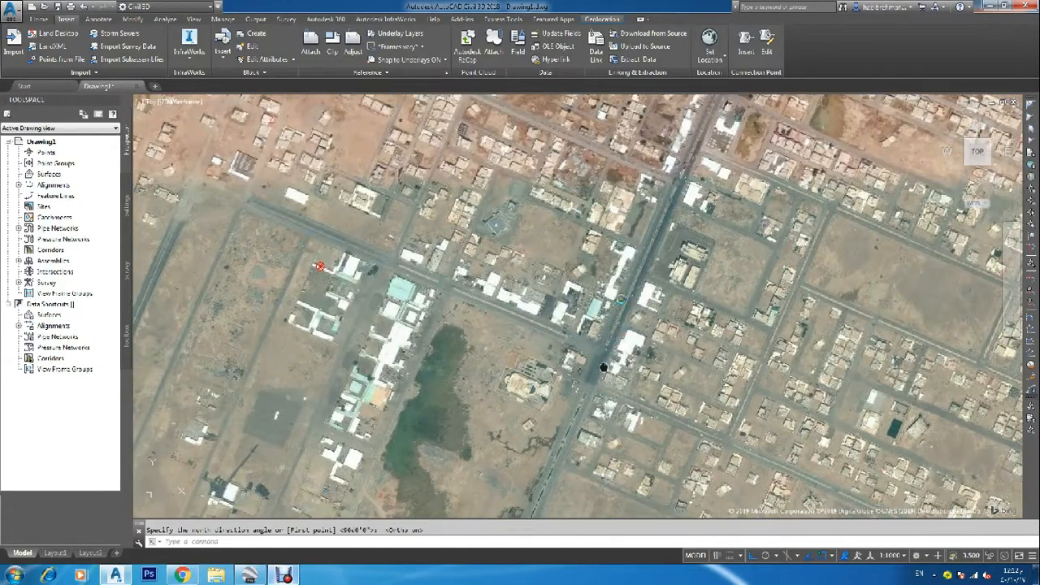
{"action": "middle_click_drag", "start_coordinate": [602, 367], "coordinate": [633, 228]}
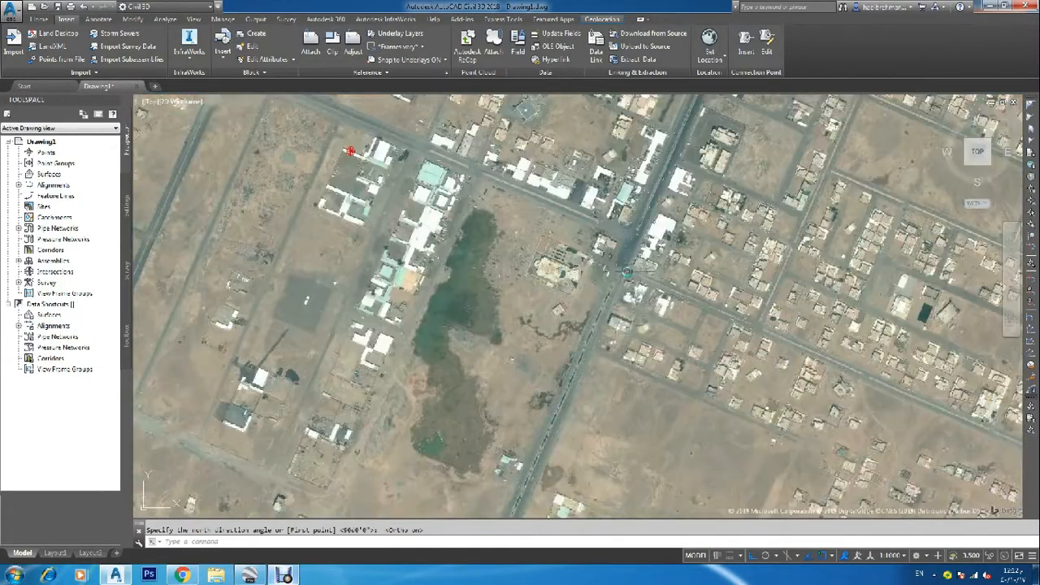
{"action": "scroll", "coordinate": [634, 223], "scroll_direction": "up", "scroll_amount": 2}
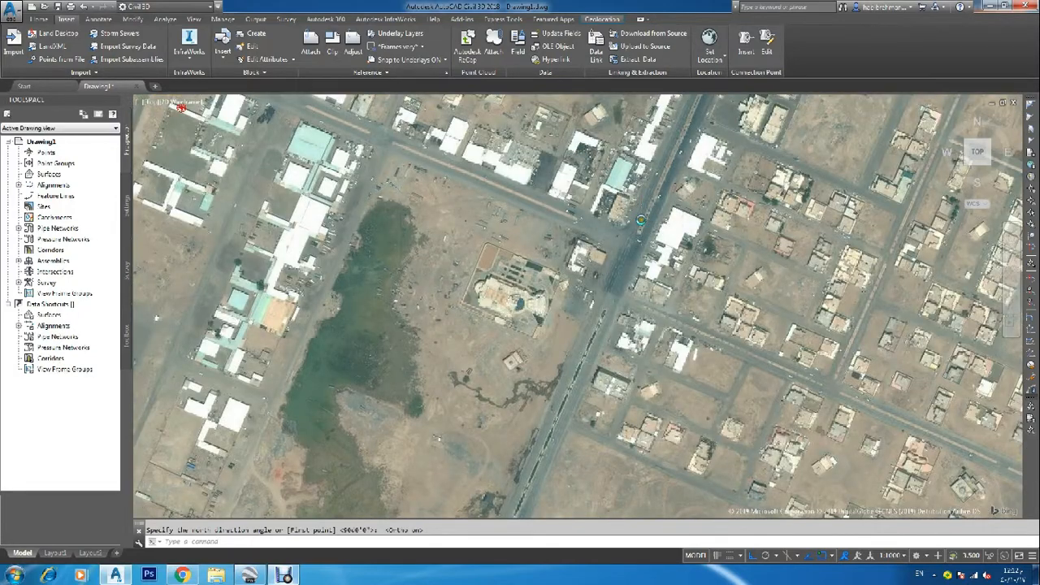
{"action": "scroll", "coordinate": [636, 298], "scroll_direction": "up", "scroll_amount": 2}
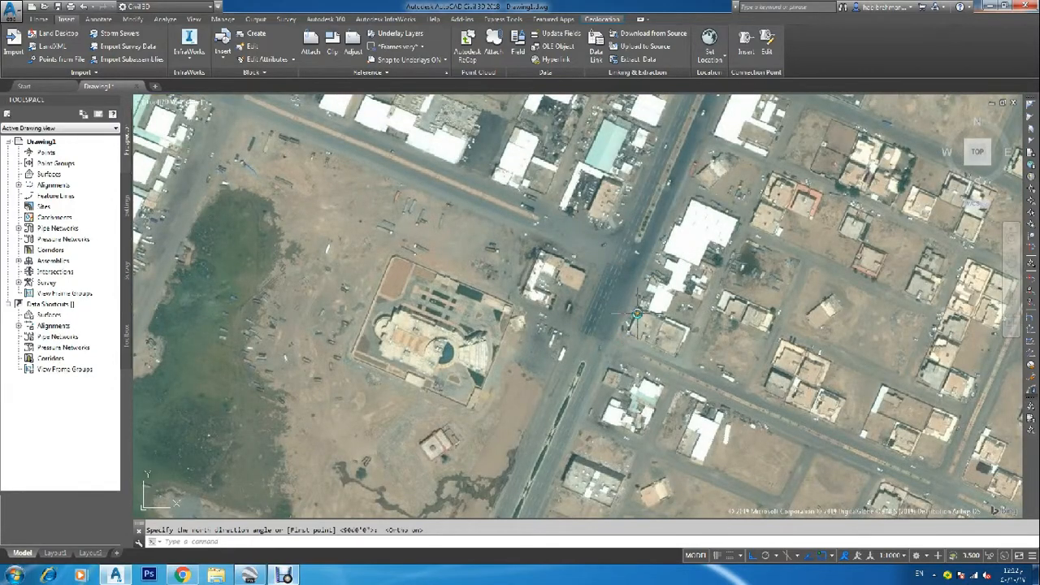
{"action": "middle_click_drag", "start_coordinate": [634, 317], "coordinate": [605, 319]}
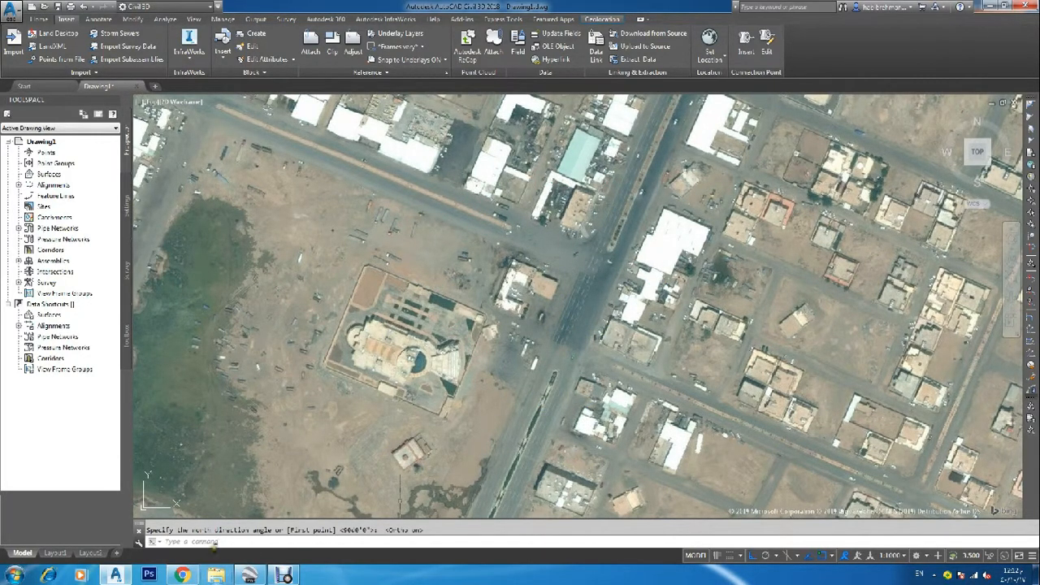
Switch to Google Earth Pro and rotate the satellite view to match the road orientation of the Civil 3D map
{"action": "left_click", "coordinate": [249, 575]}
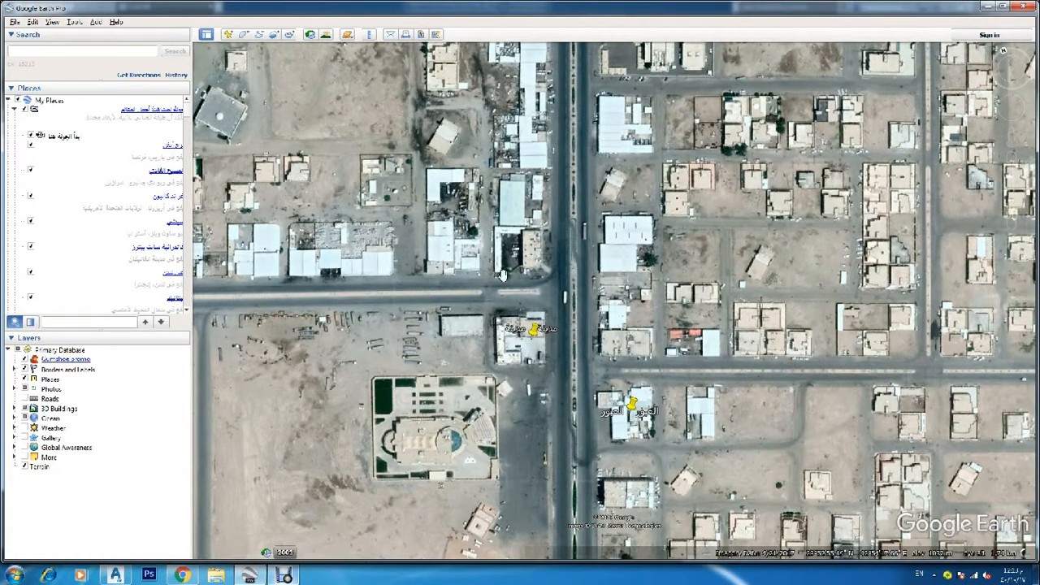
{"action": "mouse_move", "coordinate": [1030, 75]}
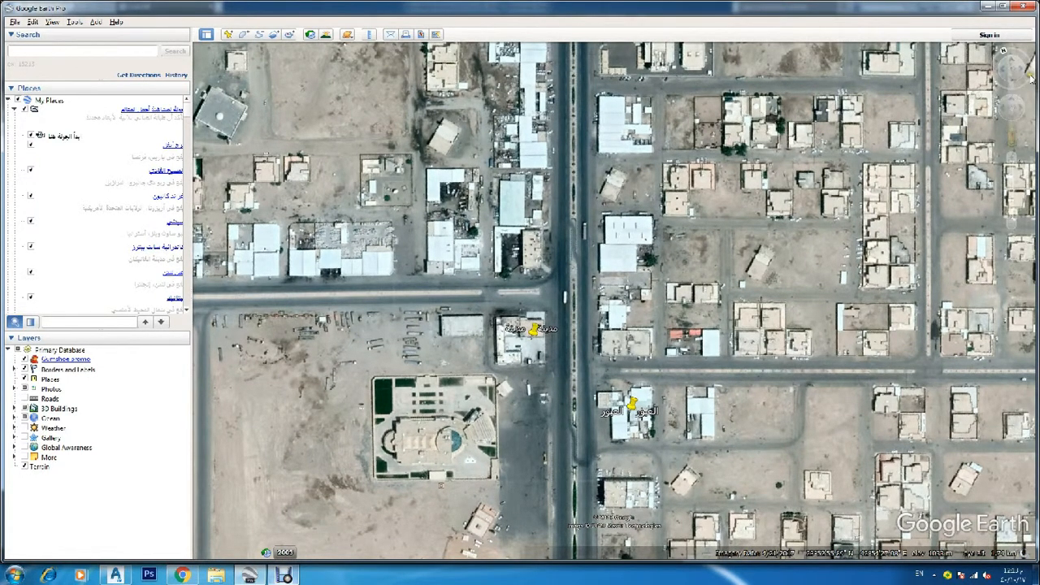
{"action": "left_click_drag", "start_coordinate": [1030, 74], "coordinate": [1028, 81]}
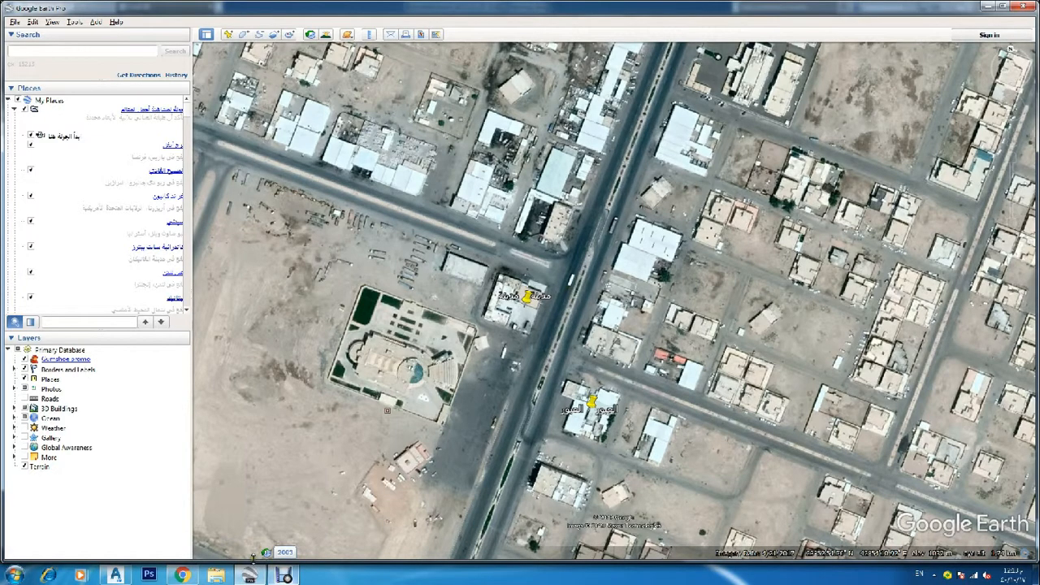
Compare the junction's imagery in Civil 3D and Google Earth Pro, finishing in Google Earth Pro
{"action": "left_click", "coordinate": [116, 574]}
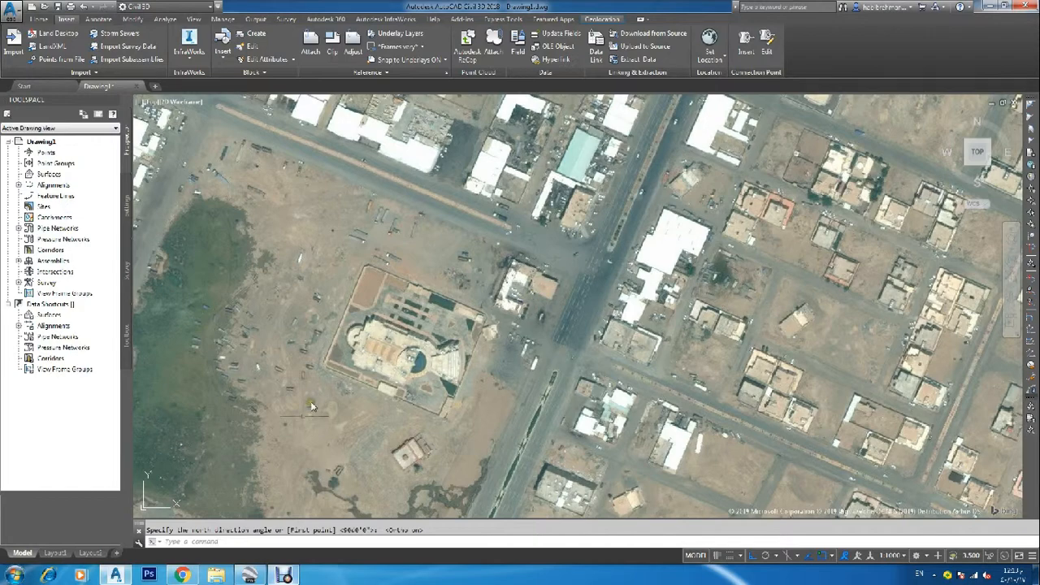
{"action": "left_click", "coordinate": [252, 575]}
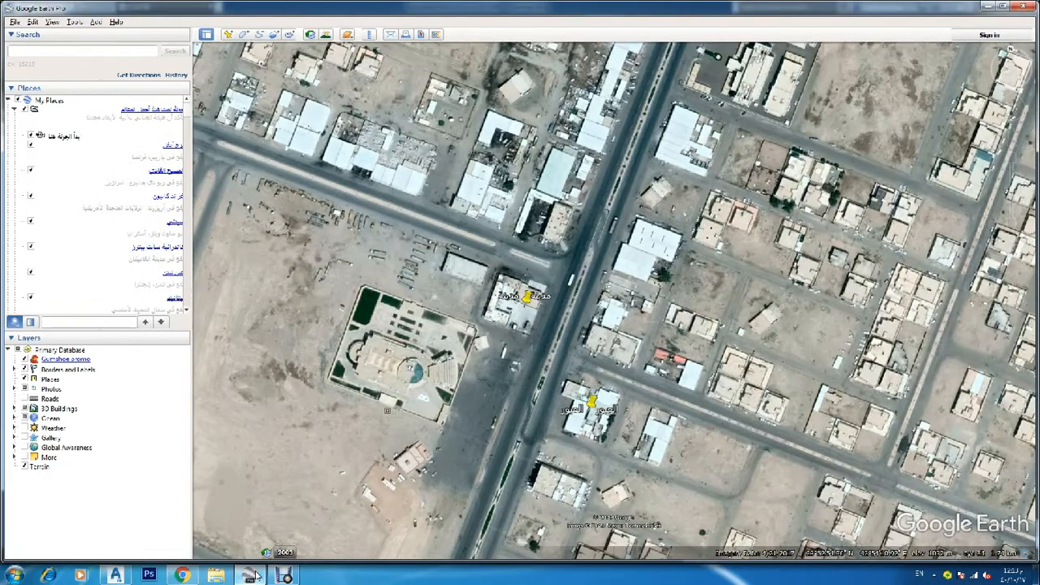
{"action": "left_click", "coordinate": [254, 575]}
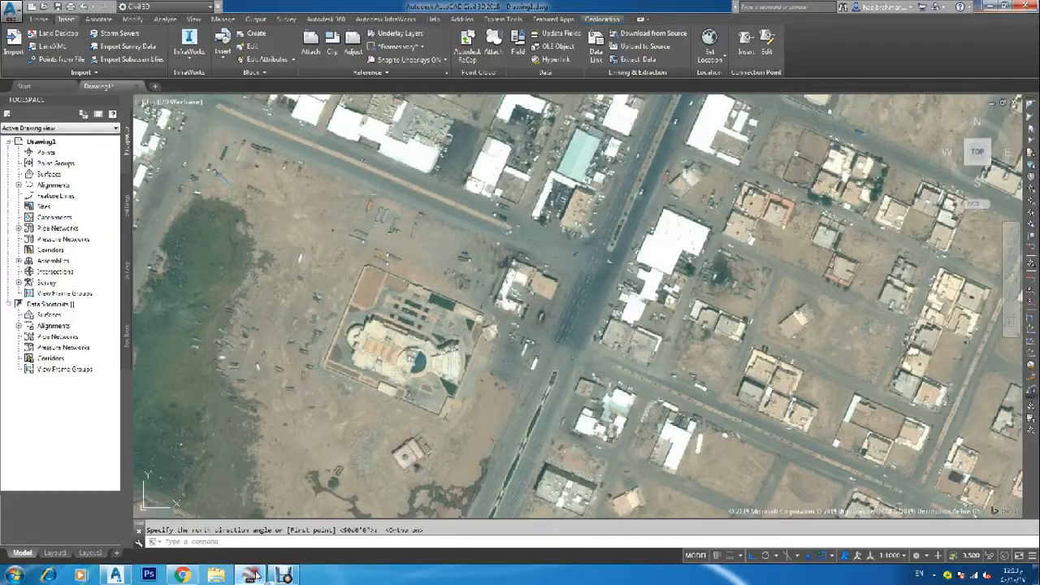
{"action": "left_click", "coordinate": [254, 575]}
{"action": "left_click", "coordinate": [253, 575]}
{"action": "left_click", "coordinate": [254, 575]}
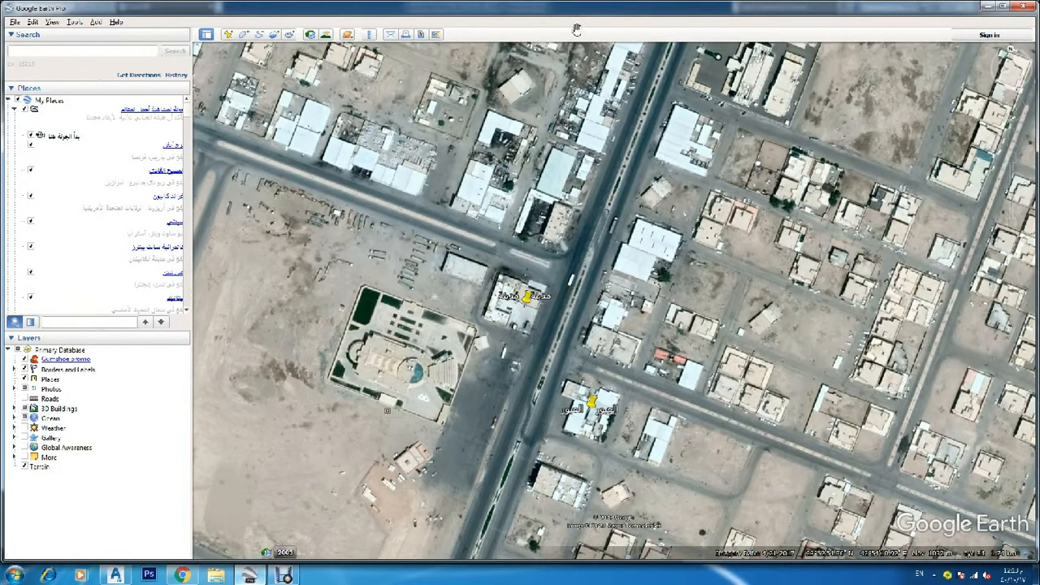
Start saving the satellite view as an image and turn off the title and description, legend, scale and compass
{"action": "left_click", "coordinate": [421, 36]}
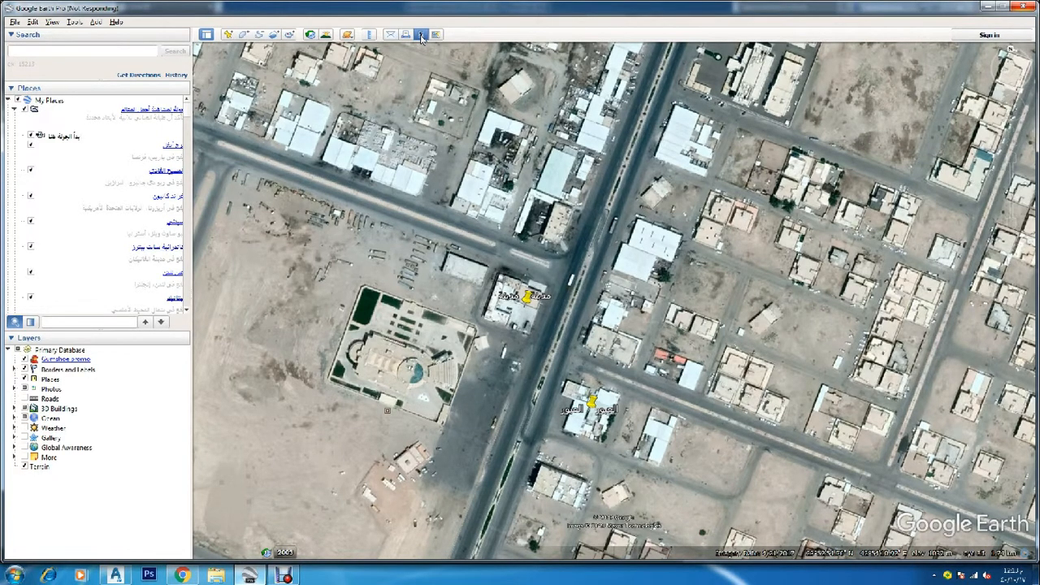
{"action": "left_click", "coordinate": [420, 35]}
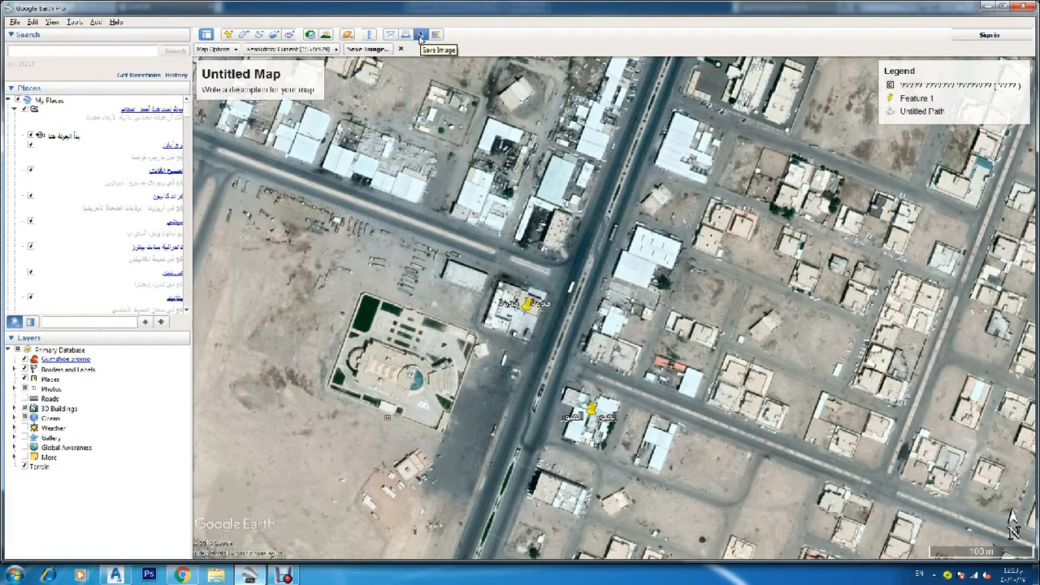
{"action": "left_click", "coordinate": [215, 49]}
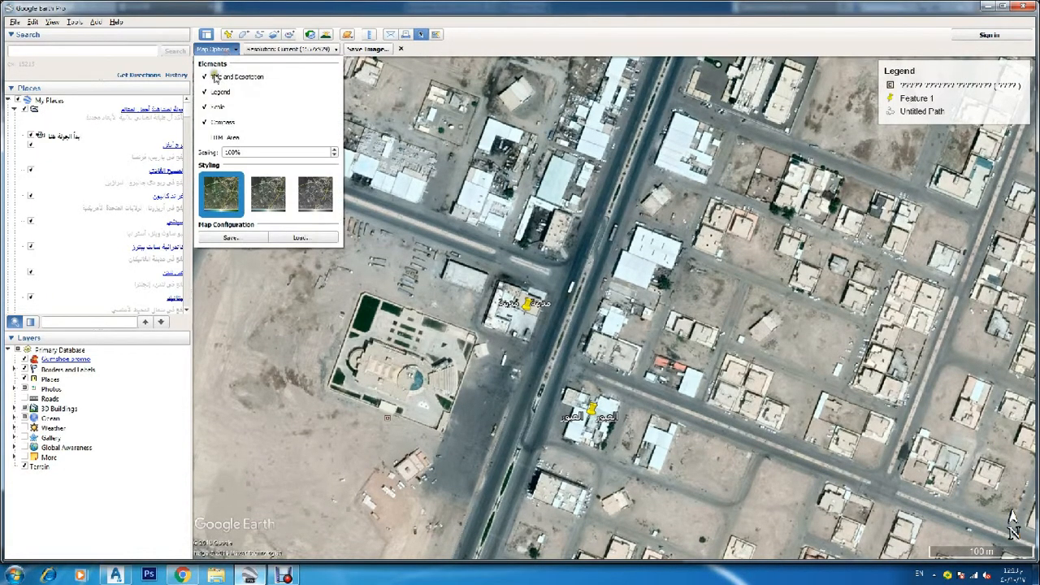
{"action": "left_click", "coordinate": [213, 77]}
{"action": "left_click", "coordinate": [213, 91]}
{"action": "left_click", "coordinate": [214, 106]}
{"action": "left_click", "coordinate": [214, 122]}
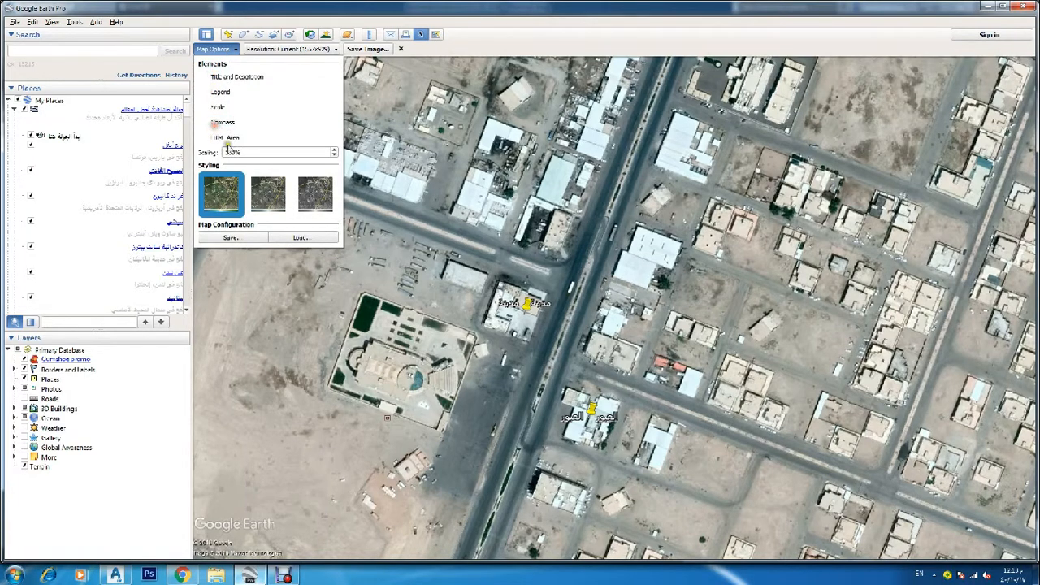
{"action": "left_click", "coordinate": [506, 45]}
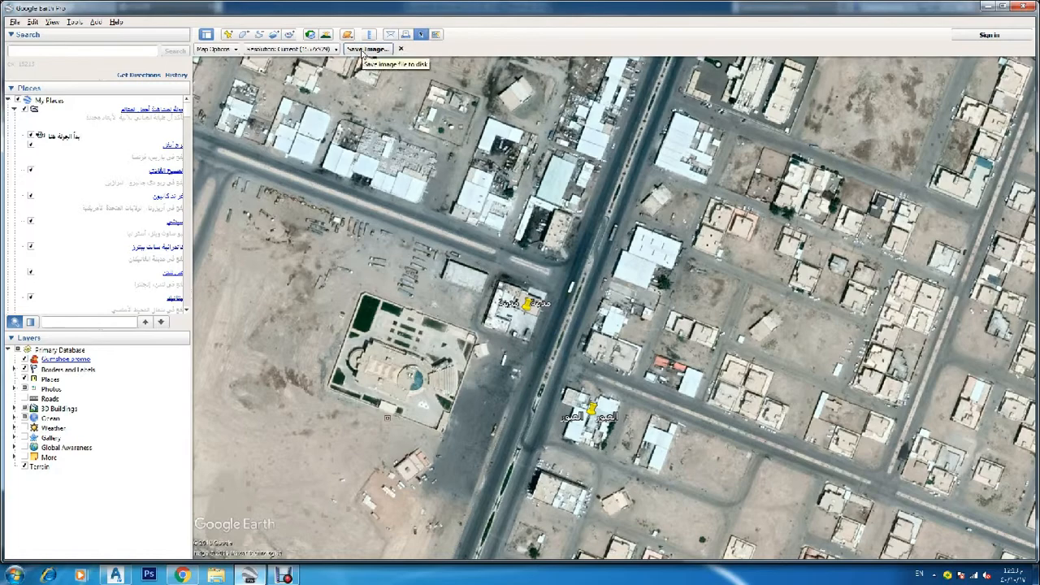
Save the satellite view as a JPEG image named civil in the youtube folder under MY DOCUMENTS on drive D
{"action": "left_click", "coordinate": [363, 50]}
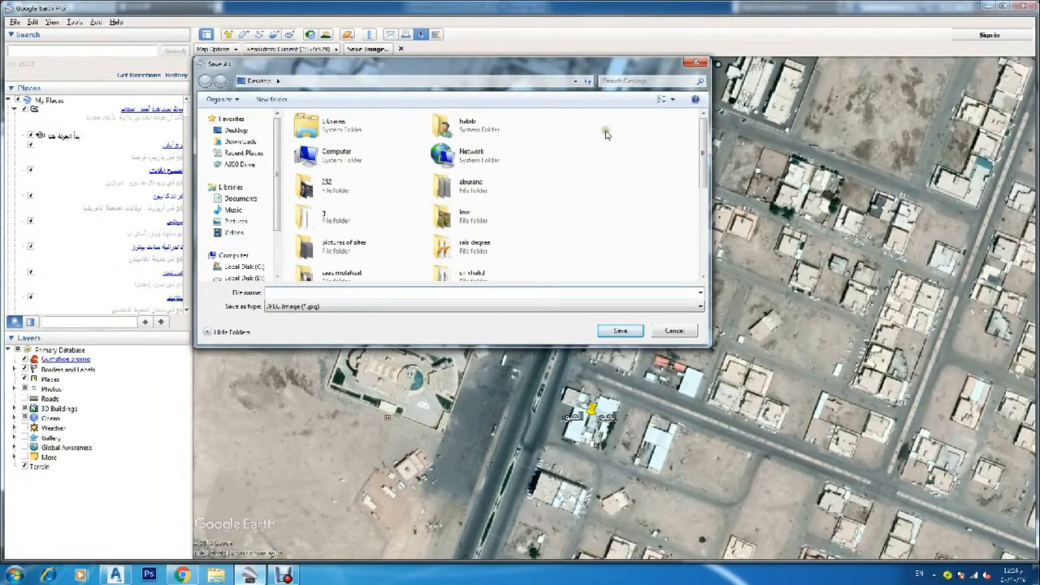
{"action": "double_click", "coordinate": [342, 166]}
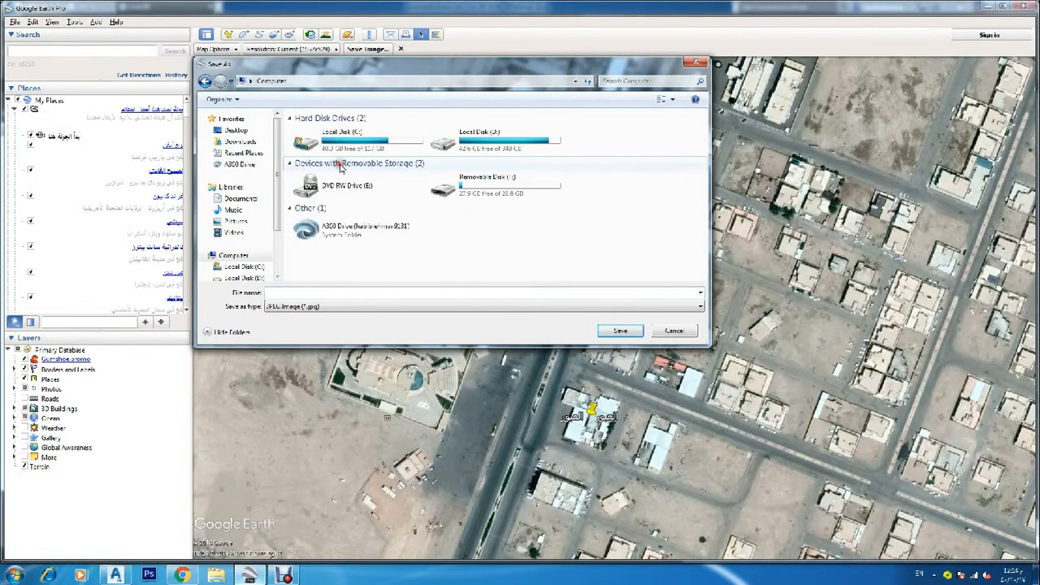
{"action": "double_click", "coordinate": [470, 146]}
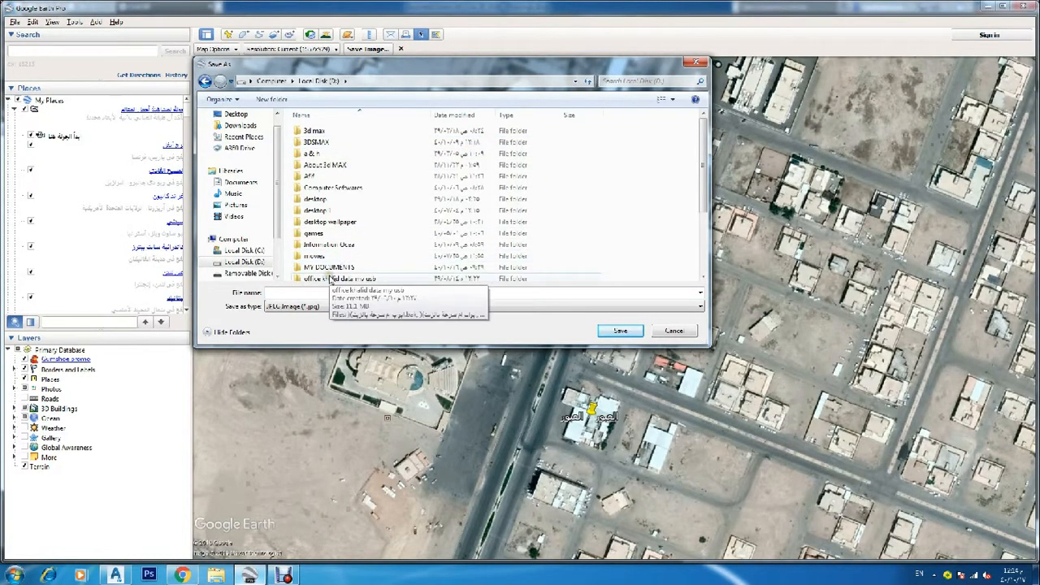
{"action": "scroll", "coordinate": [328, 272], "scroll_direction": "down", "scroll_amount": 1}
{"action": "left_click", "coordinate": [333, 241]}
{"action": "double_click", "coordinate": [333, 241]}
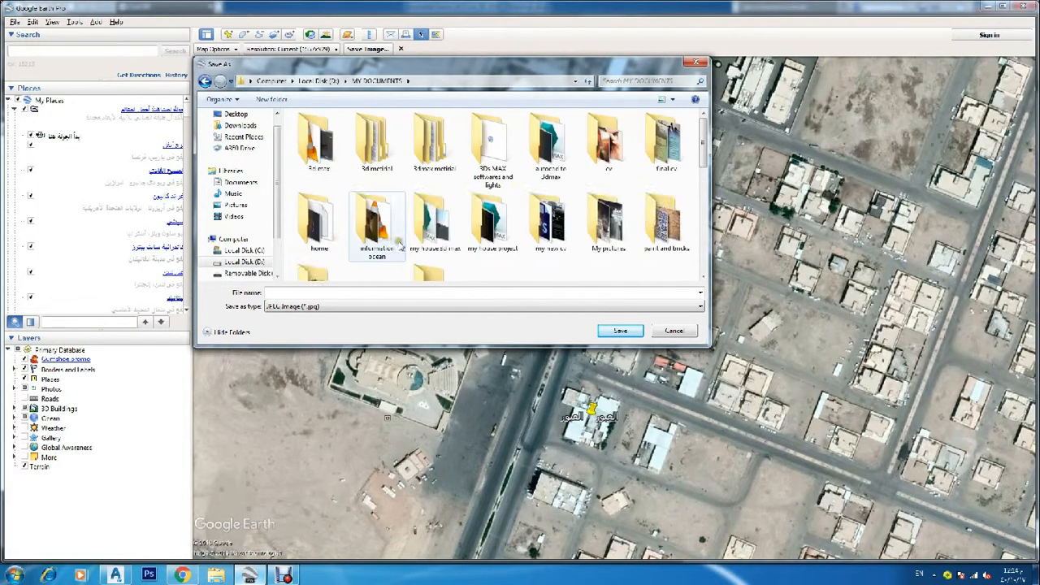
{"action": "scroll", "coordinate": [438, 187], "scroll_direction": "down", "scroll_amount": 2}
{"action": "double_click", "coordinate": [436, 179]}
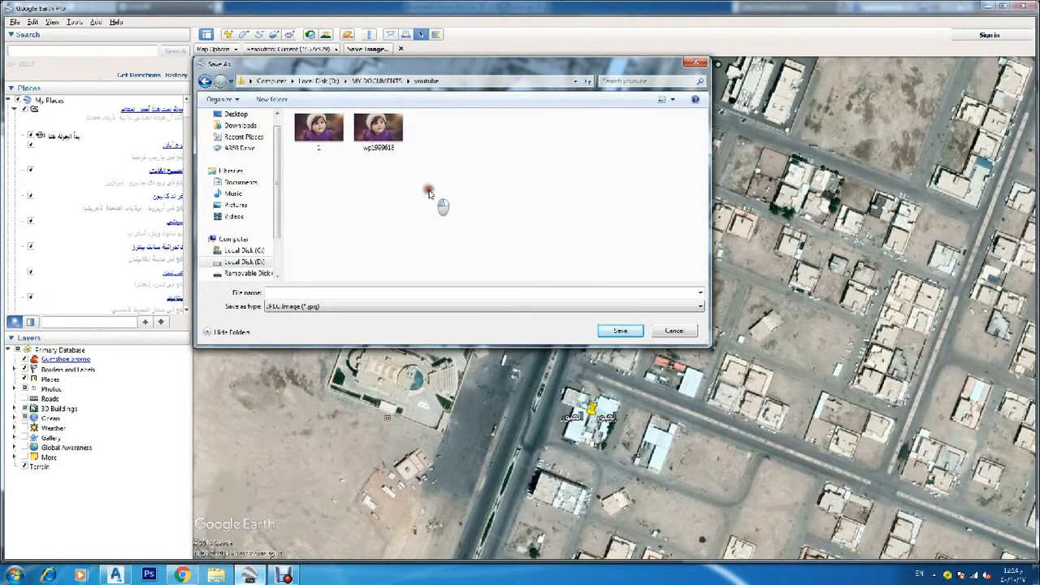
{"action": "left_click", "coordinate": [352, 292]}
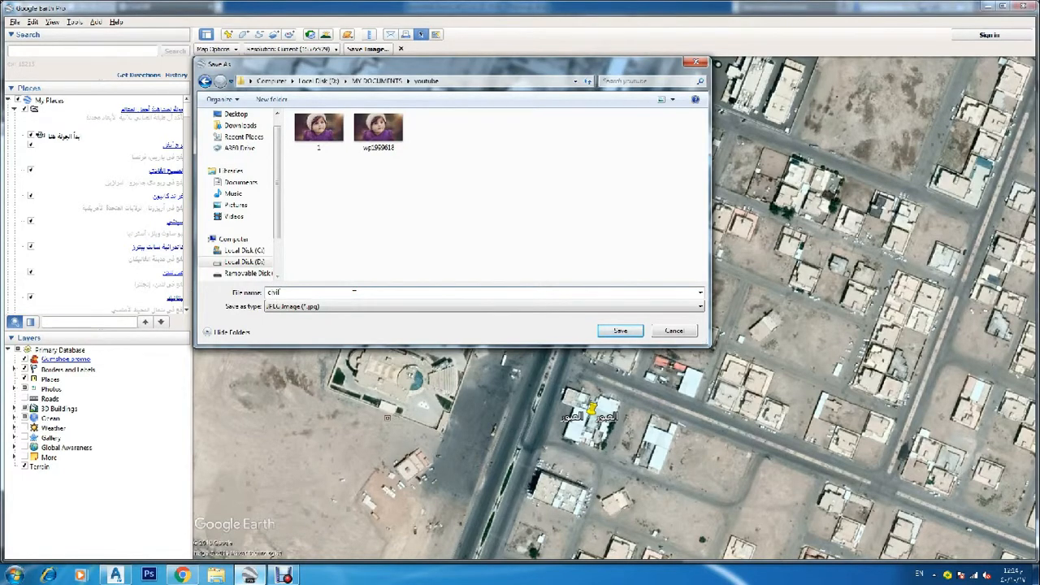
{"action": "left_click", "coordinate": [622, 331]}
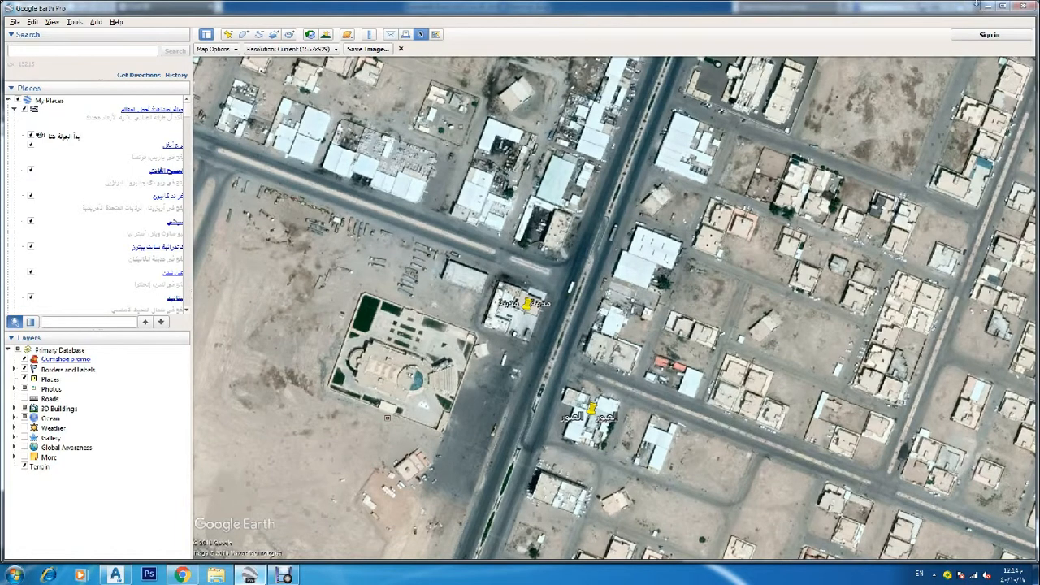
Switch to Civil 3D and start attaching the civil JPEG from the youtube folder under MY DOCUMENTS on drive D with IMAGEATTACH
{"action": "left_click", "coordinate": [986, 6]}
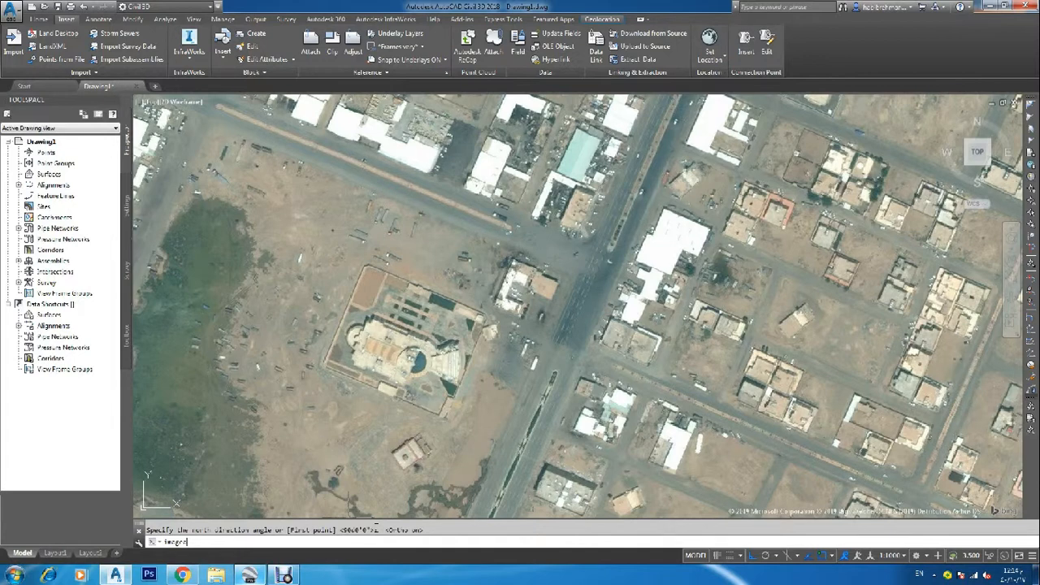
{"action": "type", "text": "a"}
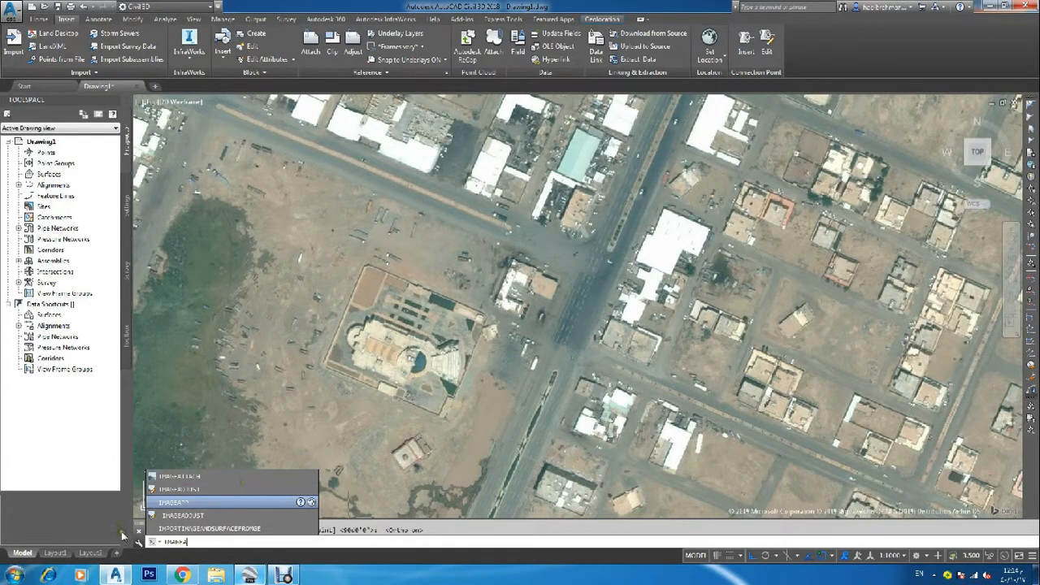
{"action": "left_click", "coordinate": [195, 478]}
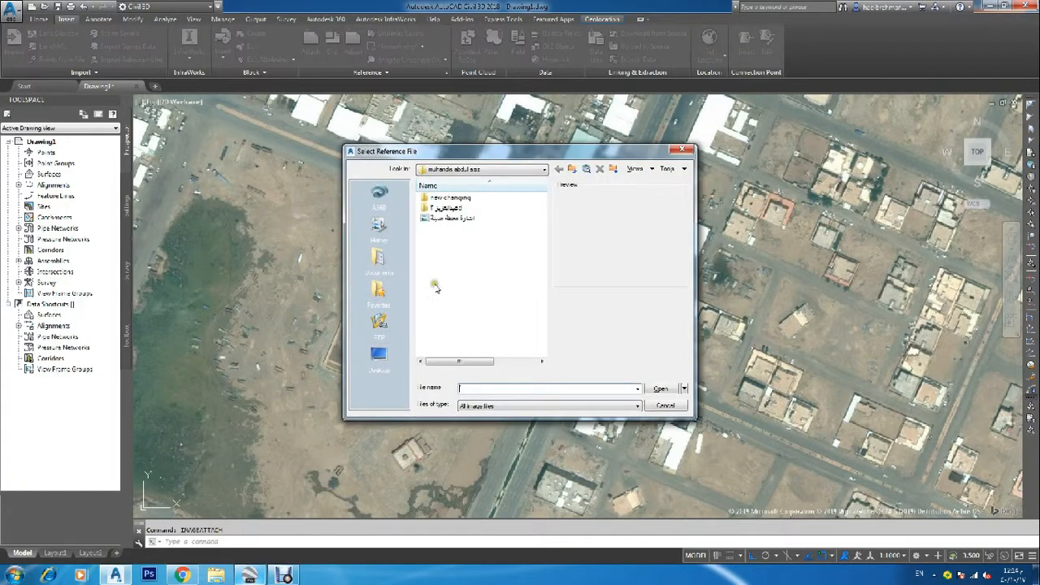
{"action": "left_click", "coordinate": [379, 356]}
{"action": "double_click", "coordinate": [444, 218]}
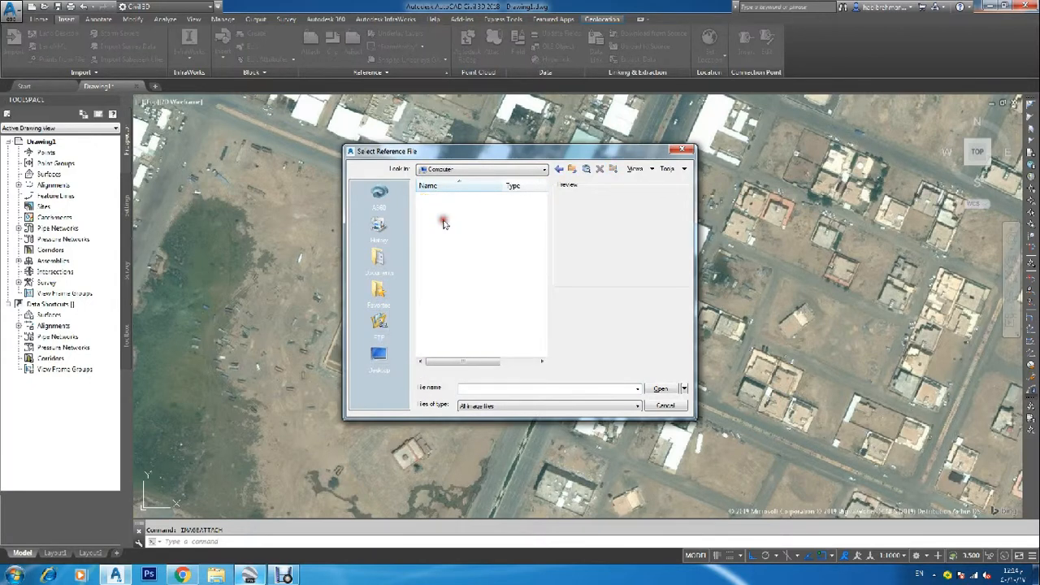
{"action": "double_click", "coordinate": [457, 220]}
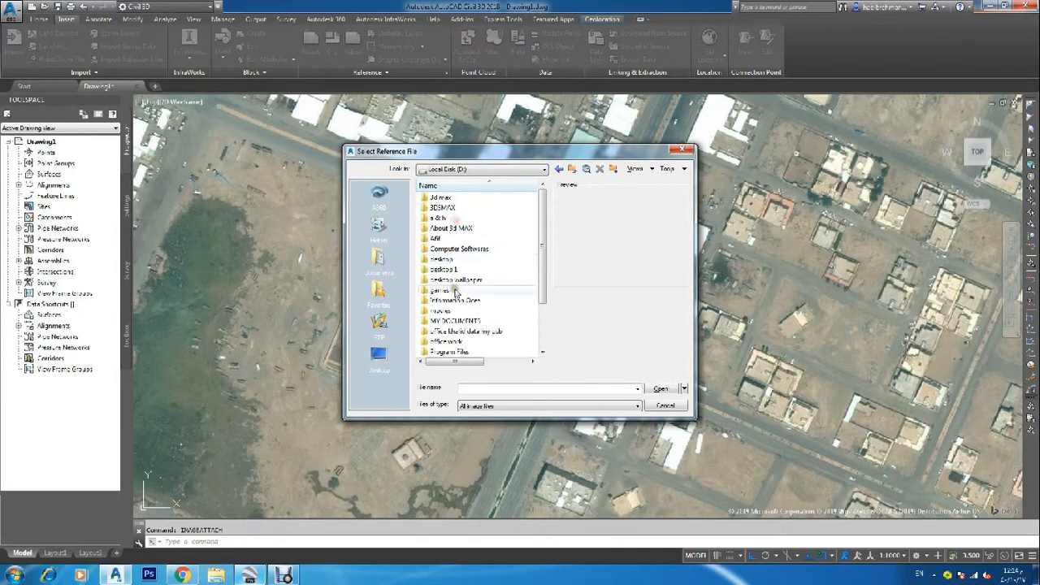
{"action": "double_click", "coordinate": [455, 322]}
{"action": "scroll", "coordinate": [455, 317], "scroll_direction": "down", "scroll_amount": 1}
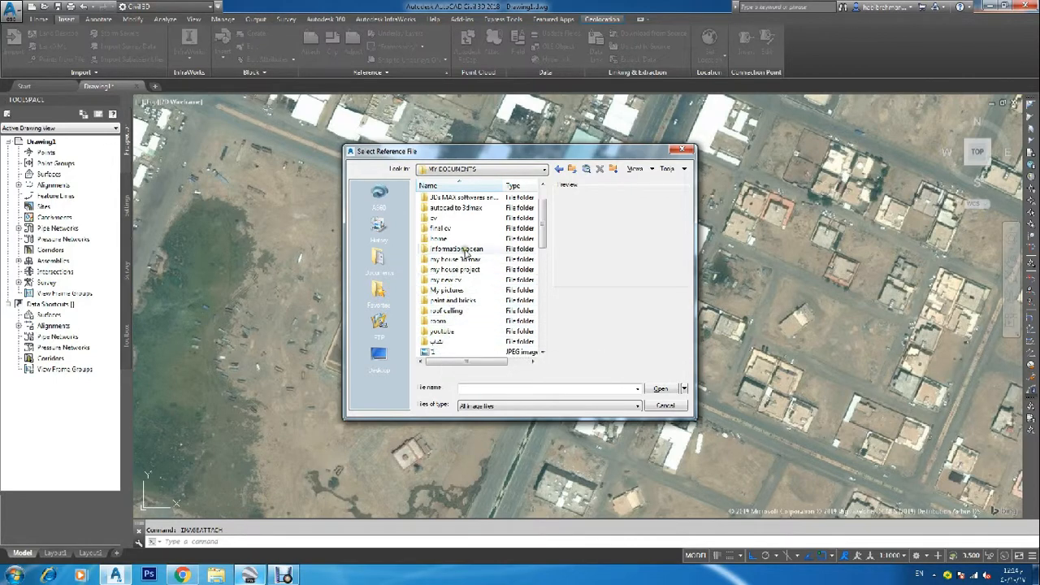
{"action": "scroll", "coordinate": [467, 256], "scroll_direction": "down", "scroll_amount": 3}
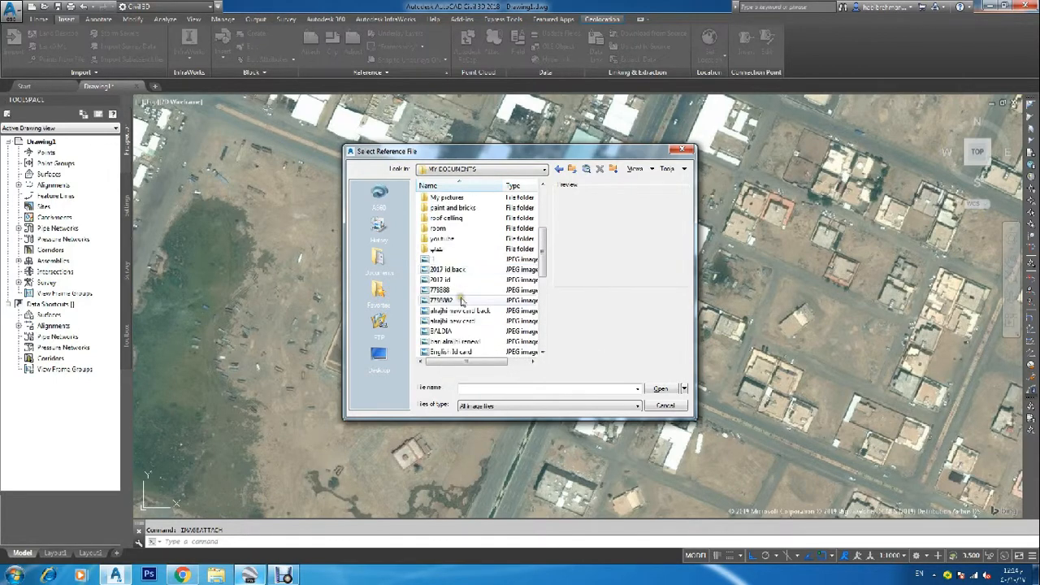
{"action": "double_click", "coordinate": [445, 240]}
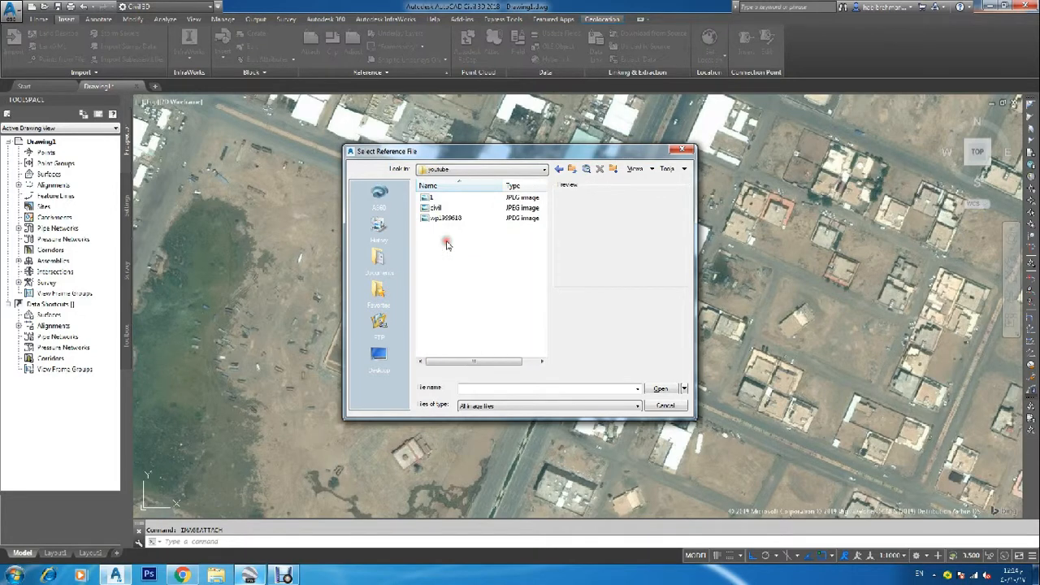
{"action": "left_click", "coordinate": [437, 208]}
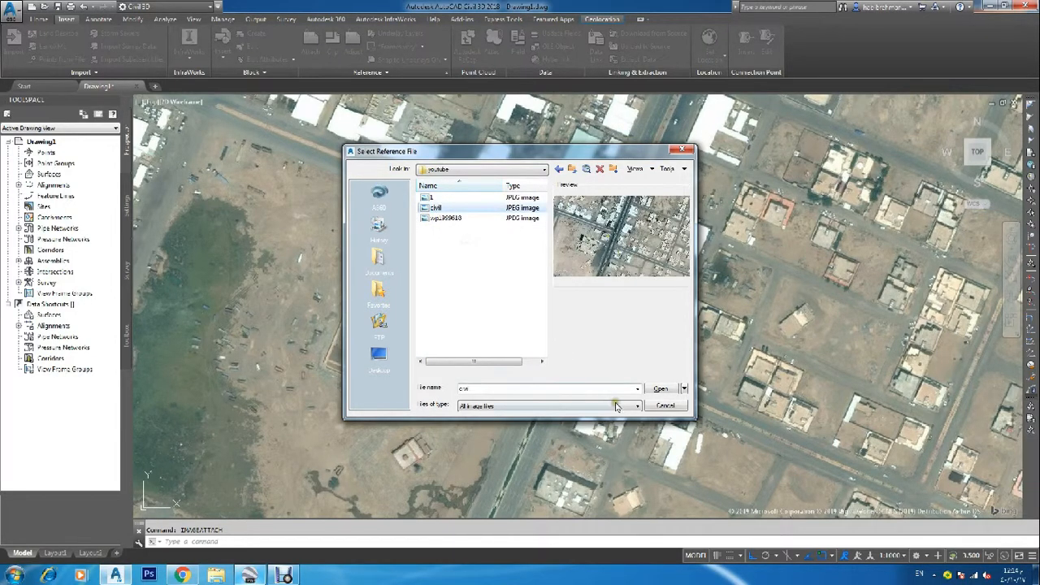
{"action": "left_click", "coordinate": [660, 390]}
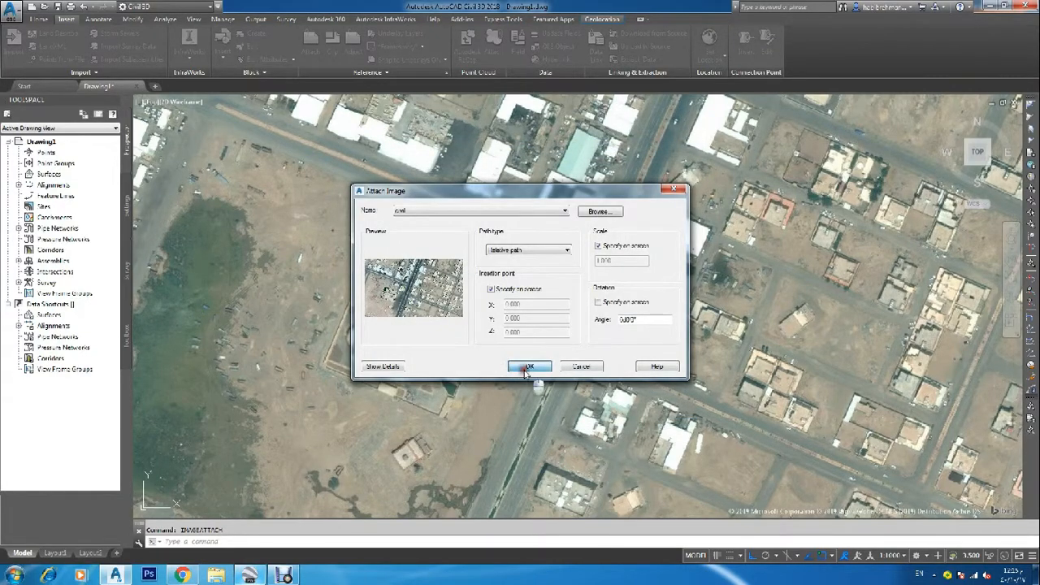
Place the civil image on the main road just south of the junction, keeping the default scale factor of 1
{"action": "left_click", "coordinate": [529, 367]}
{"action": "scroll", "coordinate": [543, 358], "scroll_direction": "down", "scroll_amount": 2}
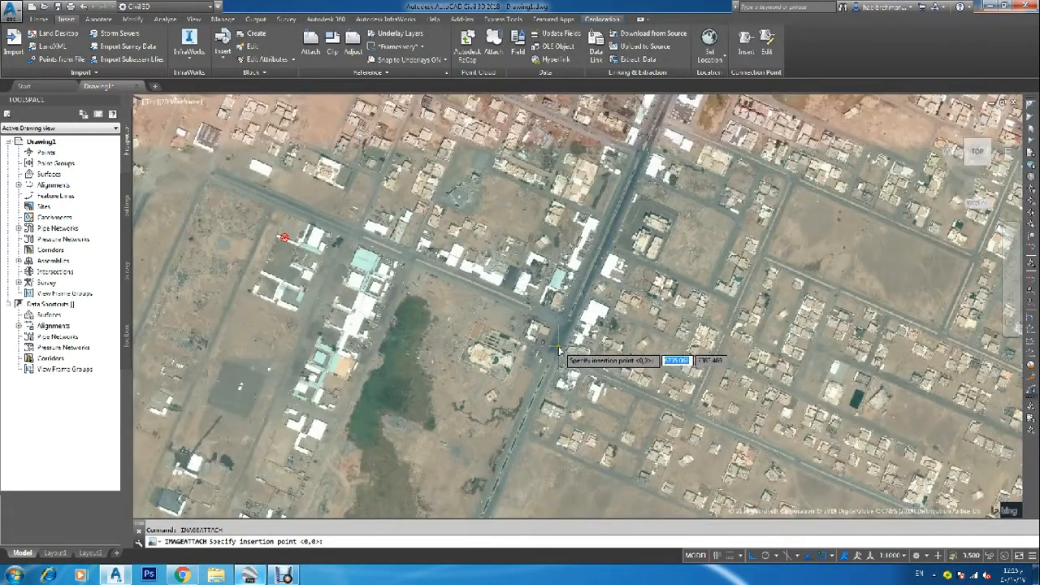
{"action": "scroll", "coordinate": [559, 351], "scroll_direction": "up", "scroll_amount": 2}
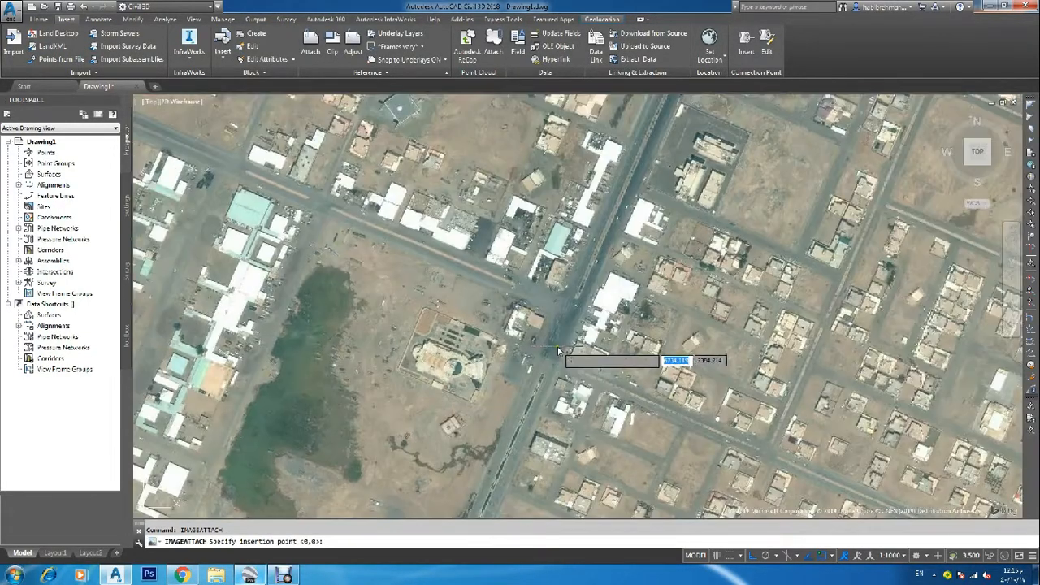
{"action": "left_click", "coordinate": [522, 416]}
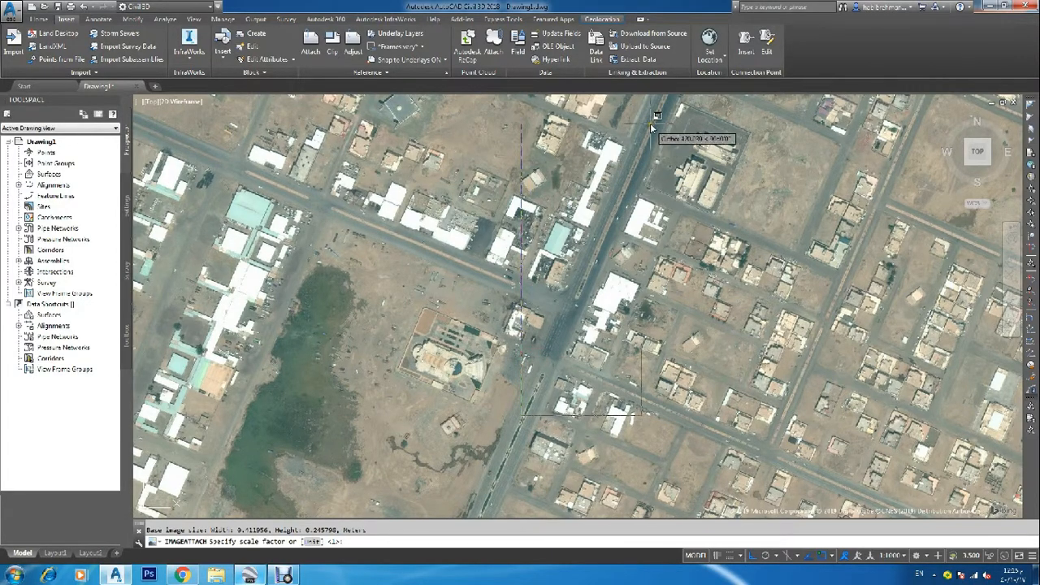
{"action": "key", "text": "Return"}
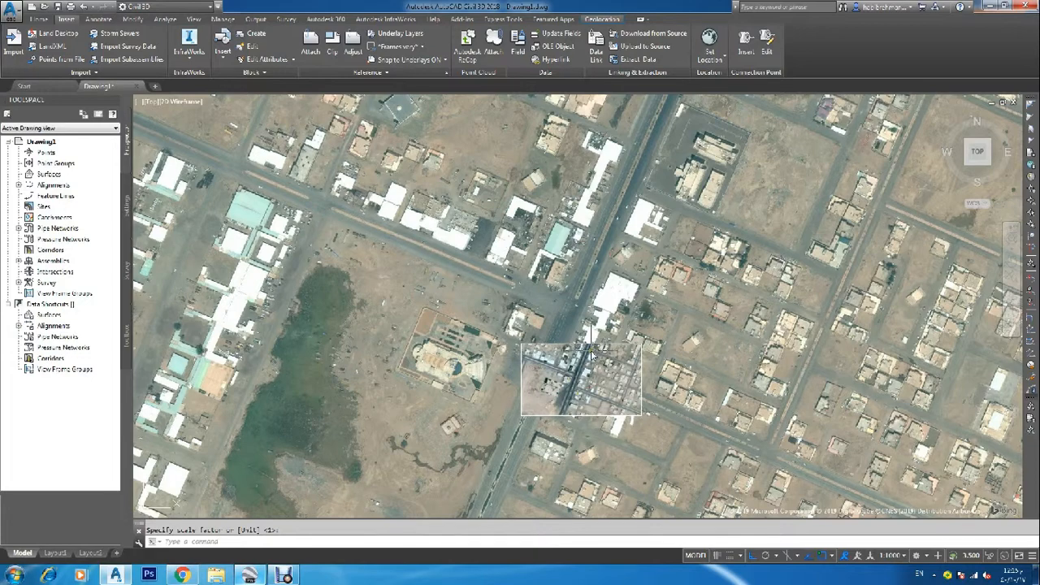
{"action": "type", "text": "a"}
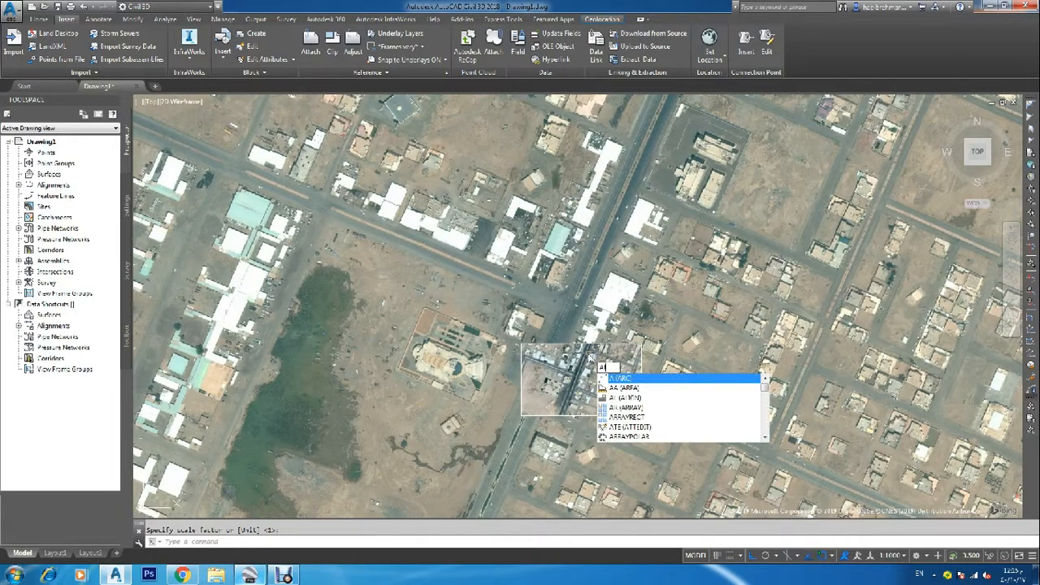
{"action": "type", "text": "l"}
{"action": "key", "text": "Return"}
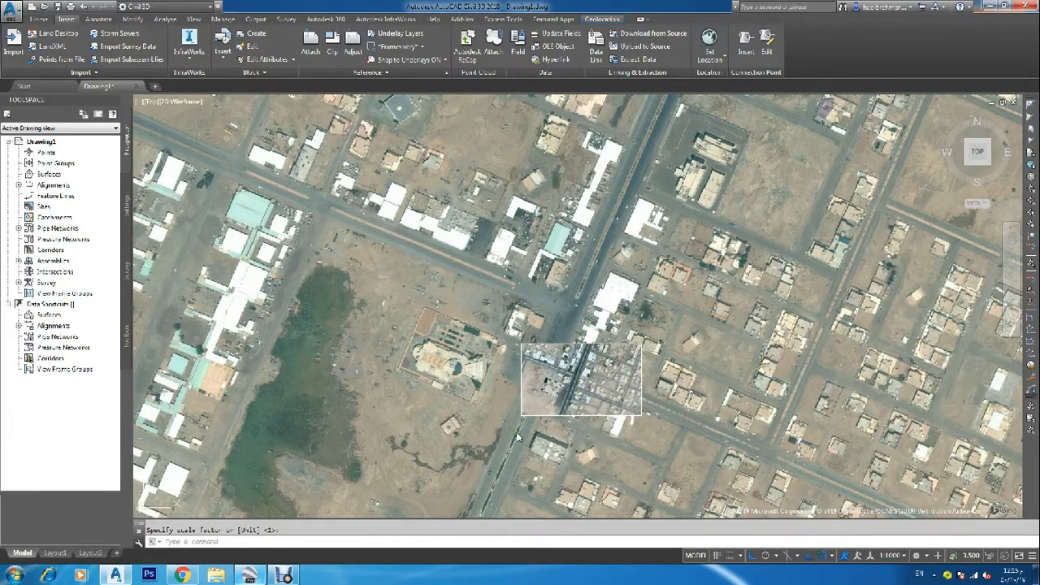
{"action": "scroll", "coordinate": [560, 415], "scroll_direction": "up", "scroll_amount": 4}
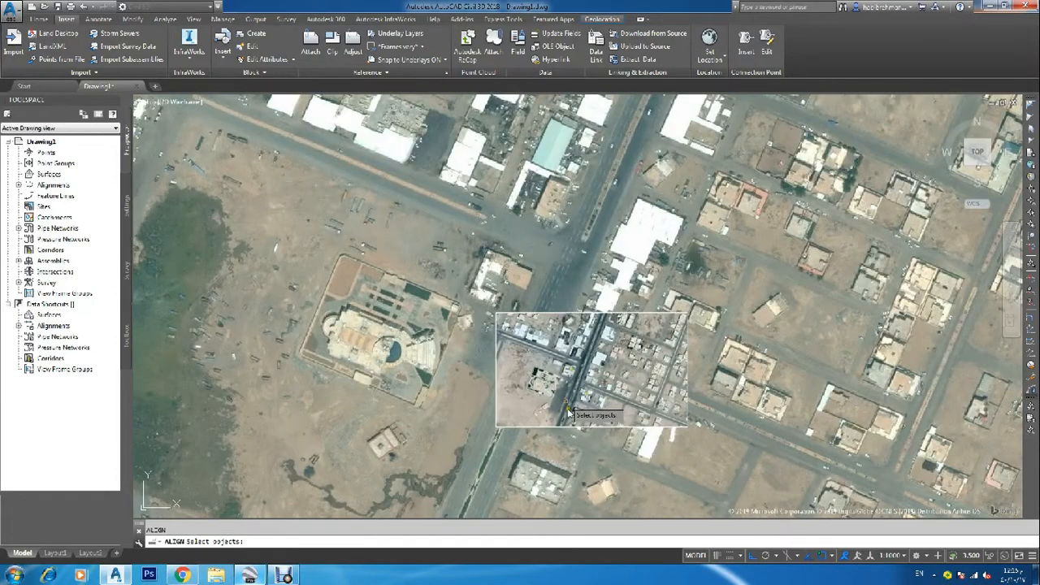
{"action": "scroll", "coordinate": [569, 418], "scroll_direction": "down", "scroll_amount": 4}
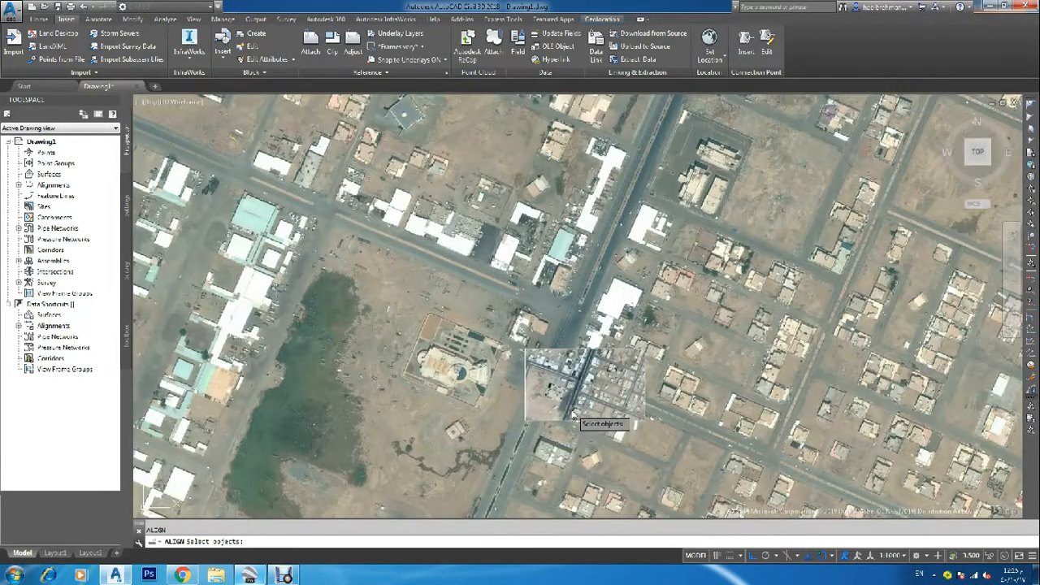
{"action": "scroll", "coordinate": [552, 429], "scroll_direction": "up", "scroll_amount": 2}
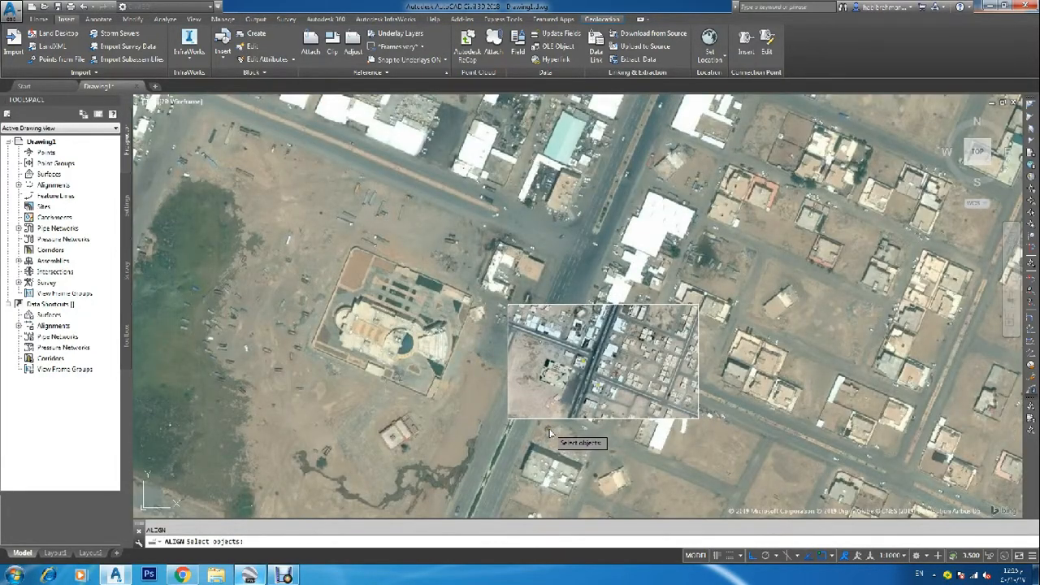
{"action": "scroll", "coordinate": [549, 384], "scroll_direction": "up", "scroll_amount": 4}
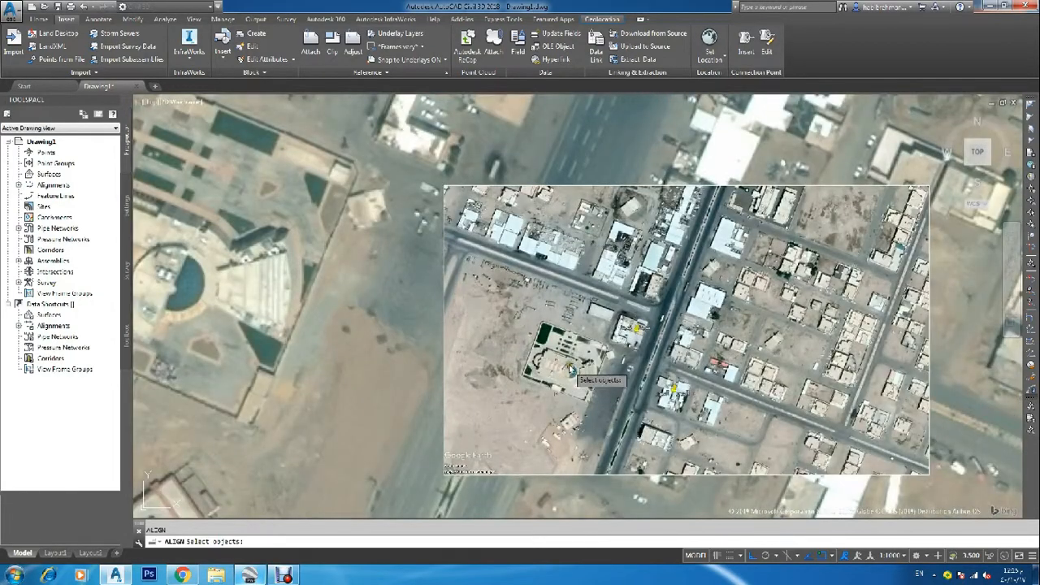
{"action": "key", "text": "Escape"}
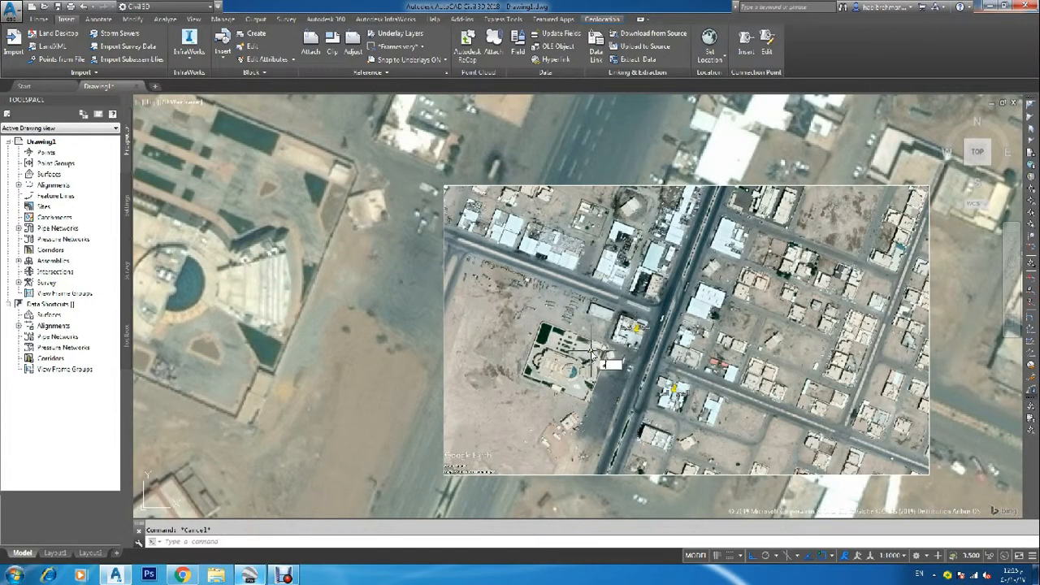
Start the Align command on the attached image and set its first source point at the walled compound's northeast corner in the image
{"action": "key", "text": "Return"}
{"action": "scroll", "coordinate": [606, 341], "scroll_direction": "down", "scroll_amount": 4}
{"action": "left_click", "coordinate": [766, 271]}
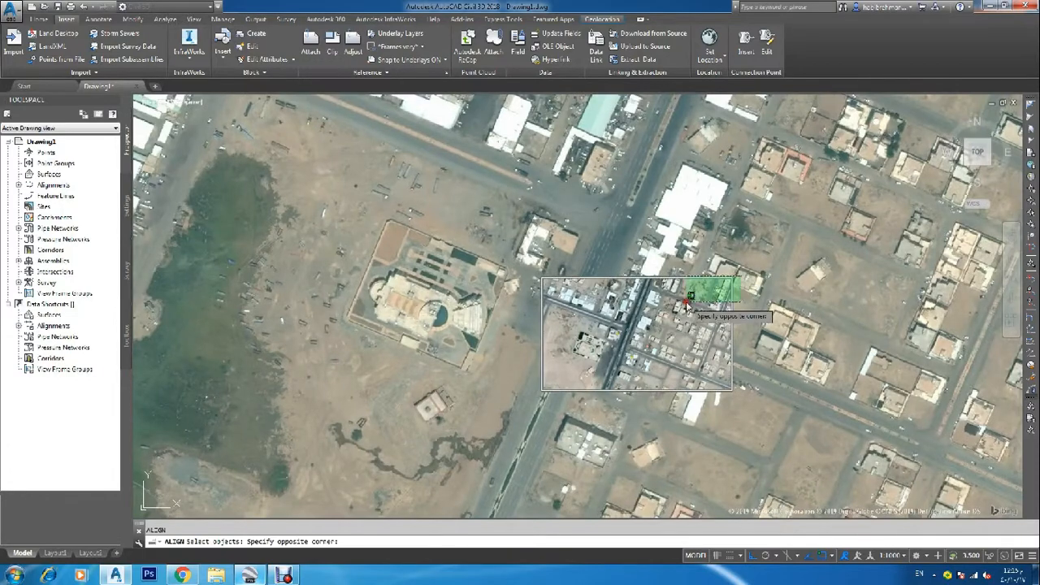
{"action": "left_click", "coordinate": [681, 306]}
{"action": "key", "text": "Return"}
{"action": "scroll", "coordinate": [606, 342], "scroll_direction": "up", "scroll_amount": 4}
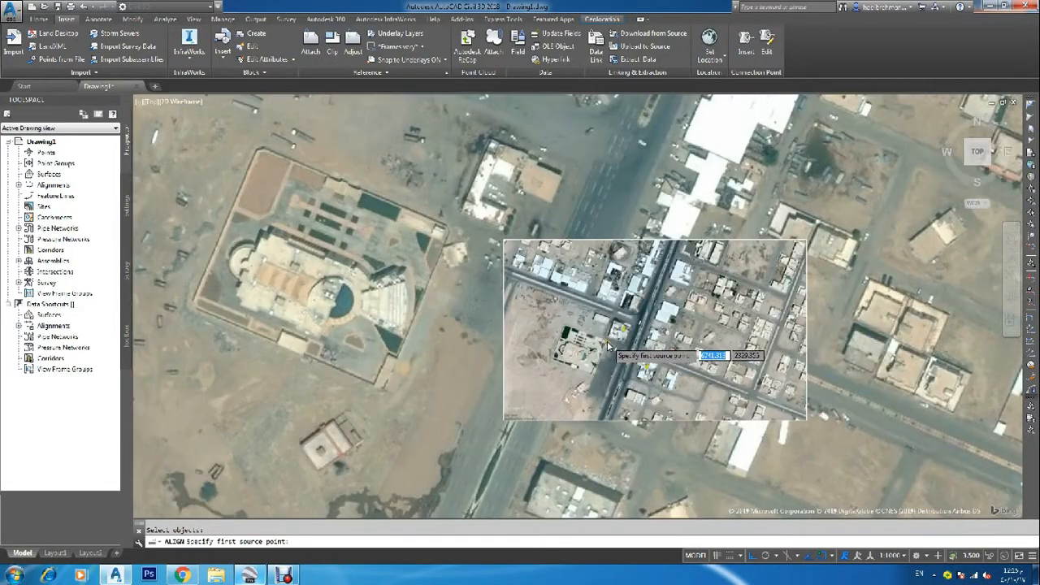
{"action": "scroll", "coordinate": [601, 345], "scroll_direction": "up", "scroll_amount": 6}
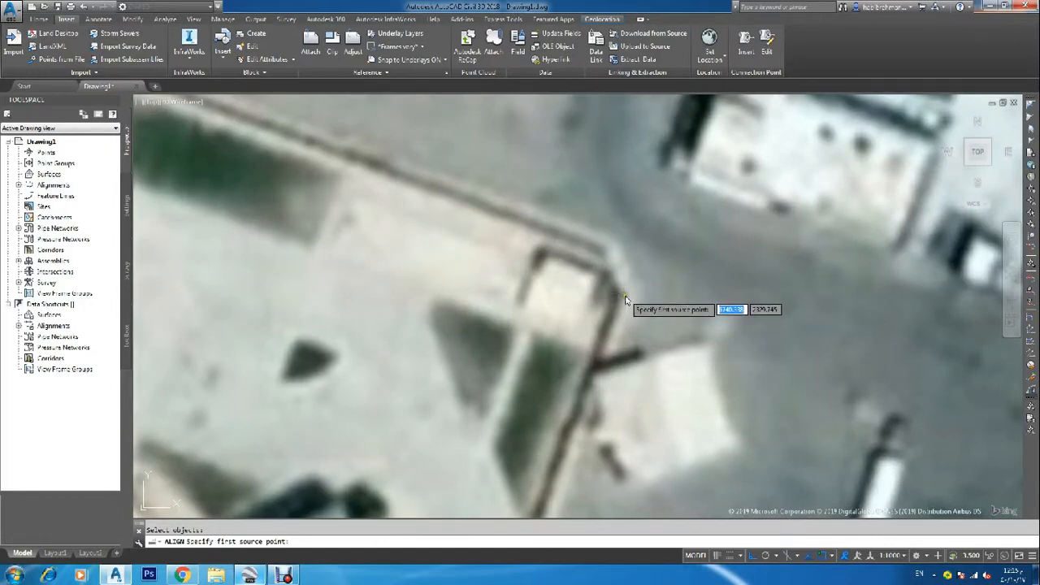
{"action": "left_click", "coordinate": [625, 301]}
Turn Ortho off and set the first destination point at the walled compound's northeast corner on the aerial map
{"action": "scroll", "coordinate": [622, 302], "scroll_direction": "down", "scroll_amount": 8}
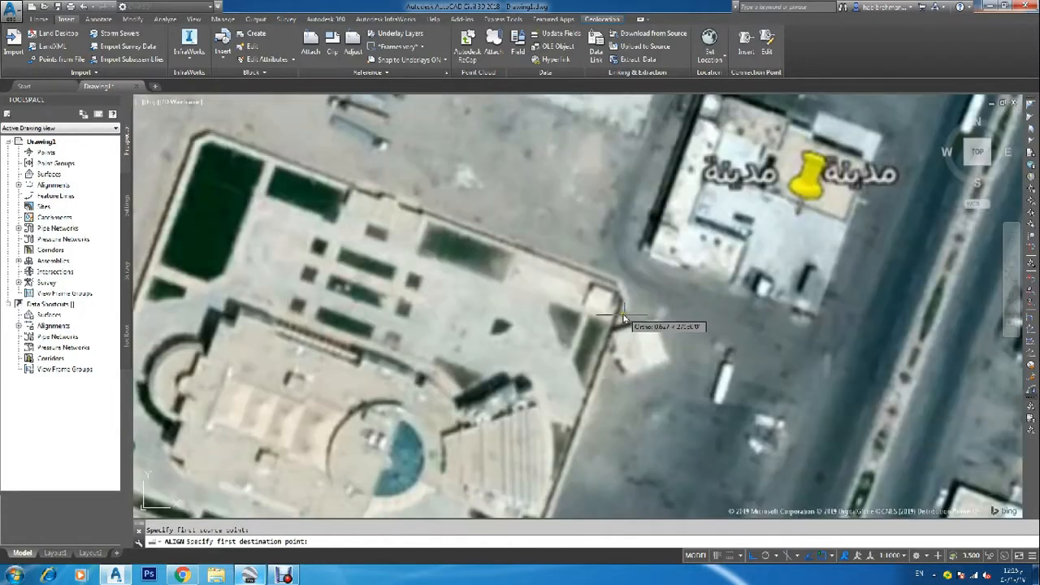
{"action": "scroll", "coordinate": [498, 325], "scroll_direction": "down", "scroll_amount": 5}
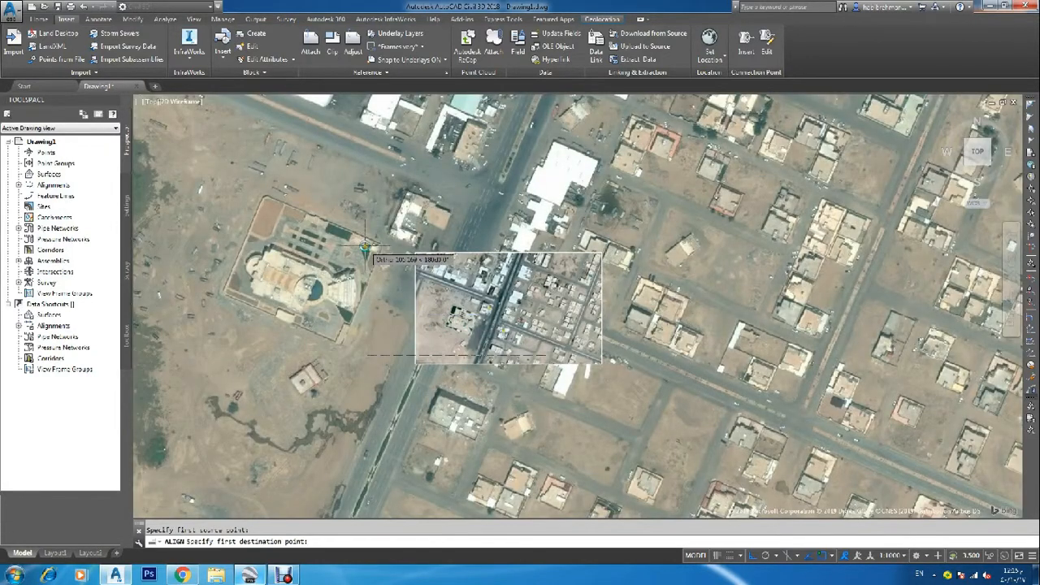
{"action": "scroll", "coordinate": [404, 257], "scroll_direction": "up", "scroll_amount": 8}
{"action": "key", "text": "F8"}
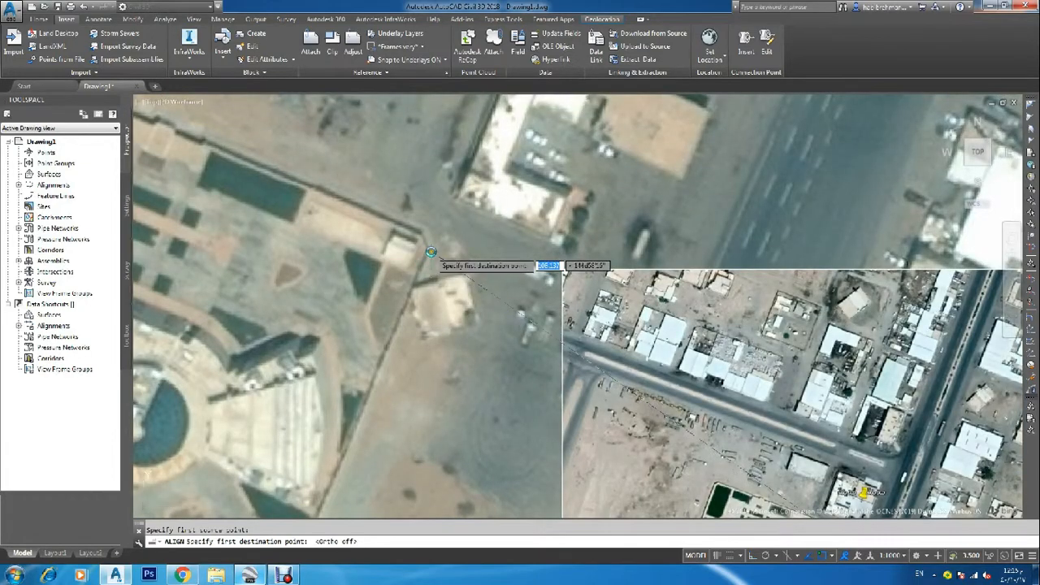
{"action": "scroll", "coordinate": [427, 250], "scroll_direction": "up", "scroll_amount": 3}
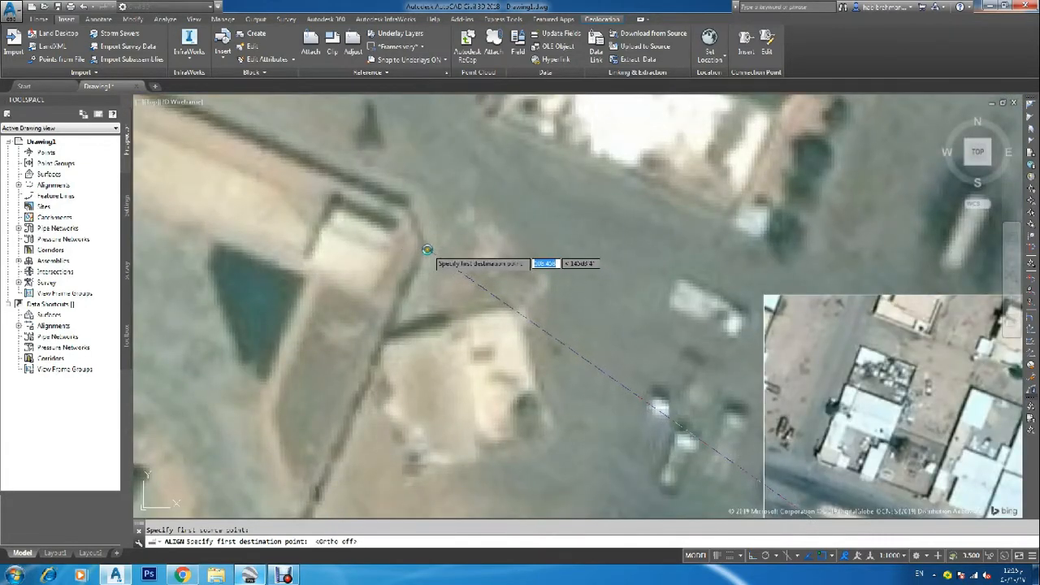
{"action": "left_click", "coordinate": [428, 250]}
Set the second source point at the compound's southwest corner in the attached image
{"action": "scroll", "coordinate": [446, 277], "scroll_direction": "down", "scroll_amount": 5}
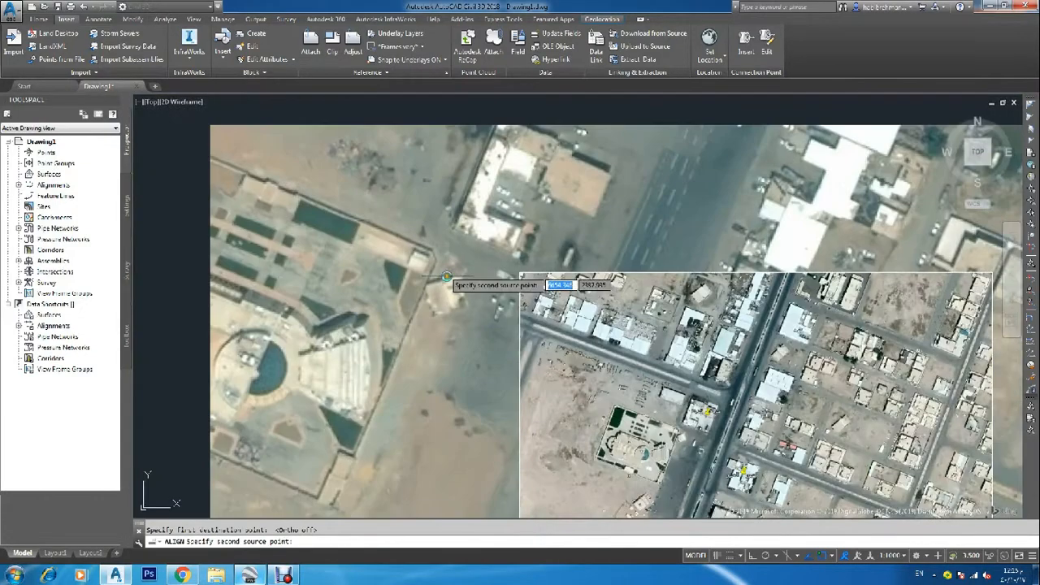
{"action": "scroll", "coordinate": [510, 350], "scroll_direction": "up", "scroll_amount": 4}
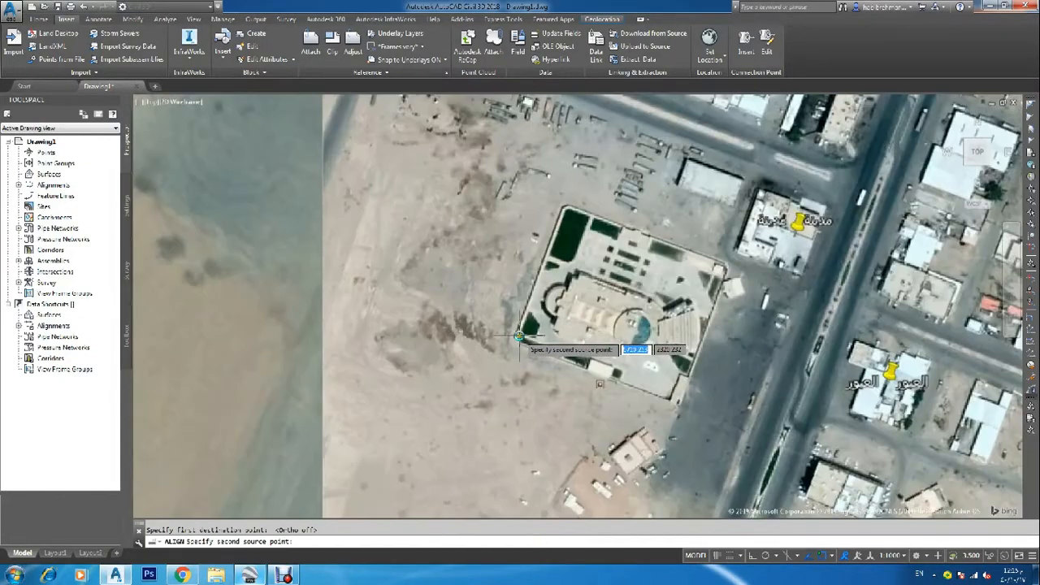
{"action": "scroll", "coordinate": [518, 335], "scroll_direction": "up", "scroll_amount": 5}
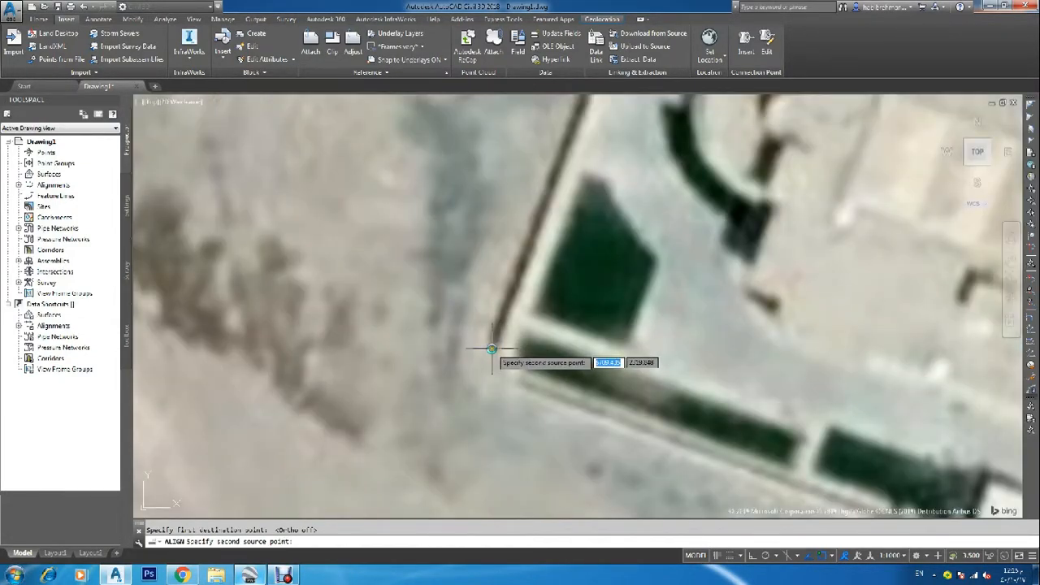
{"action": "left_click", "coordinate": [493, 348]}
Set the second destination point at the compound's southwest corner on the aerial map
{"action": "scroll", "coordinate": [494, 352], "scroll_direction": "down", "scroll_amount": 5}
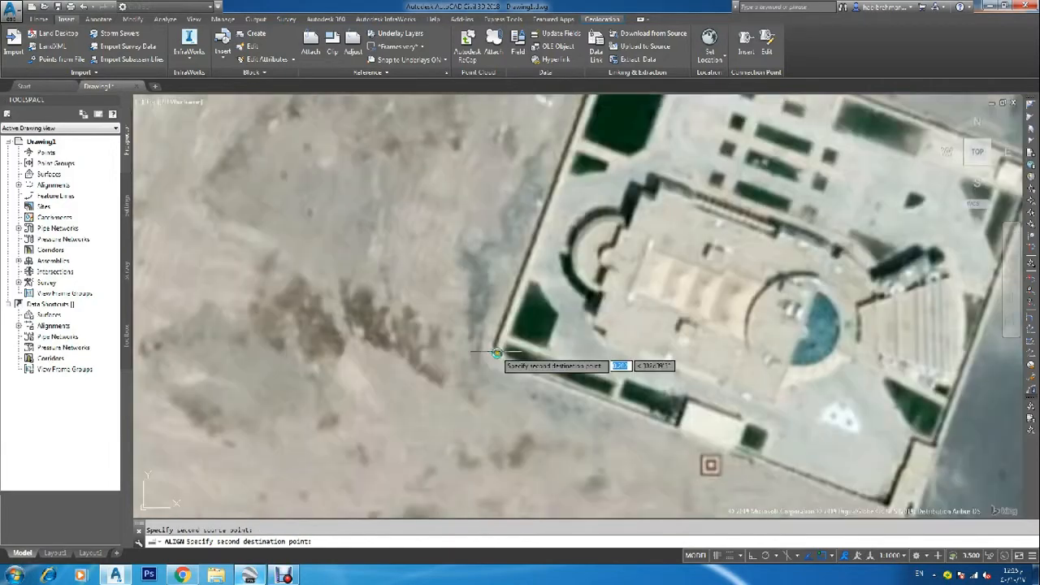
{"action": "scroll", "coordinate": [488, 375], "scroll_direction": "down", "scroll_amount": 2}
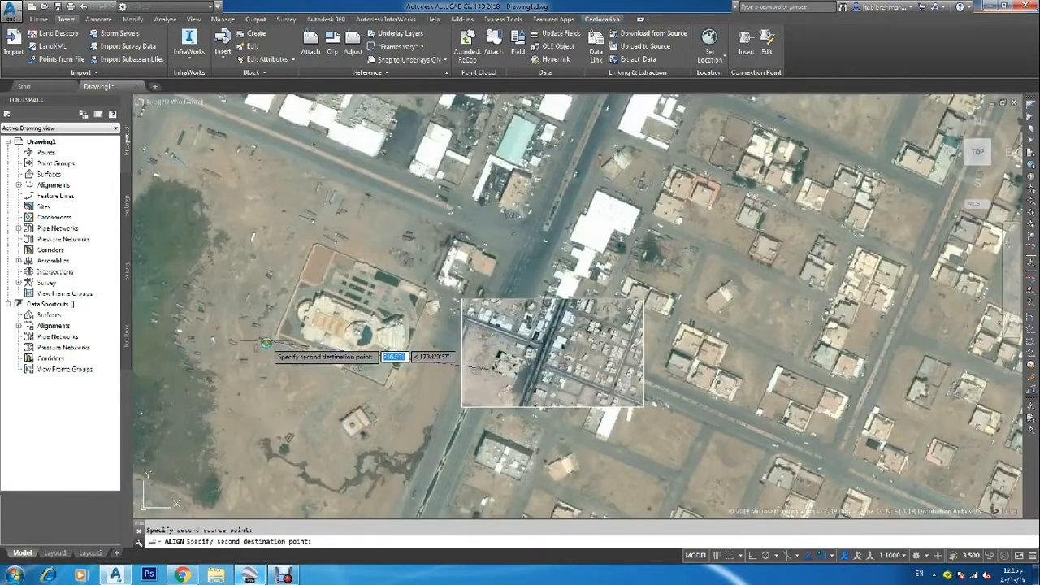
{"action": "scroll", "coordinate": [276, 351], "scroll_direction": "up", "scroll_amount": 8}
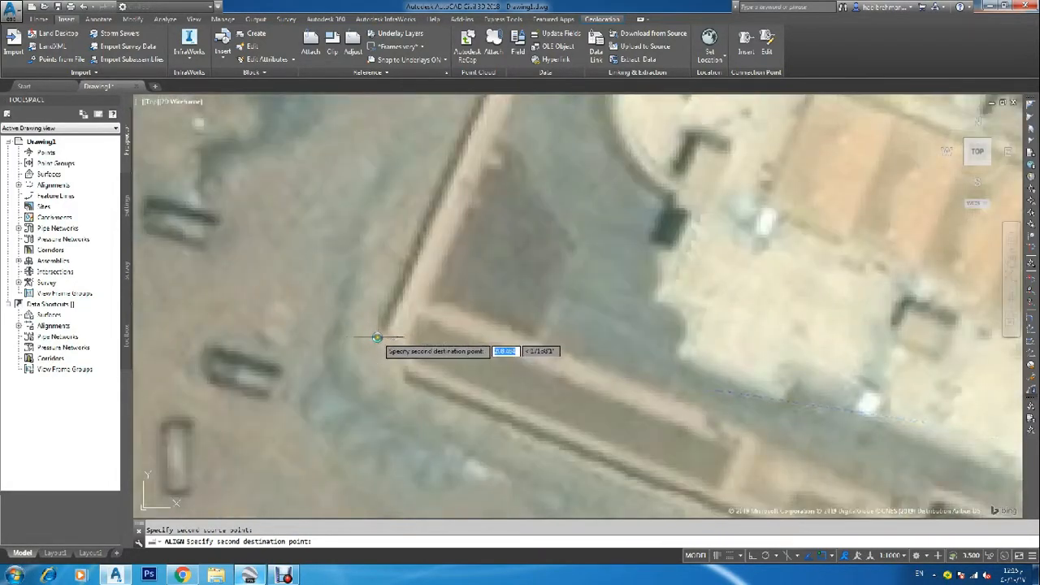
{"action": "left_click", "coordinate": [379, 333]}
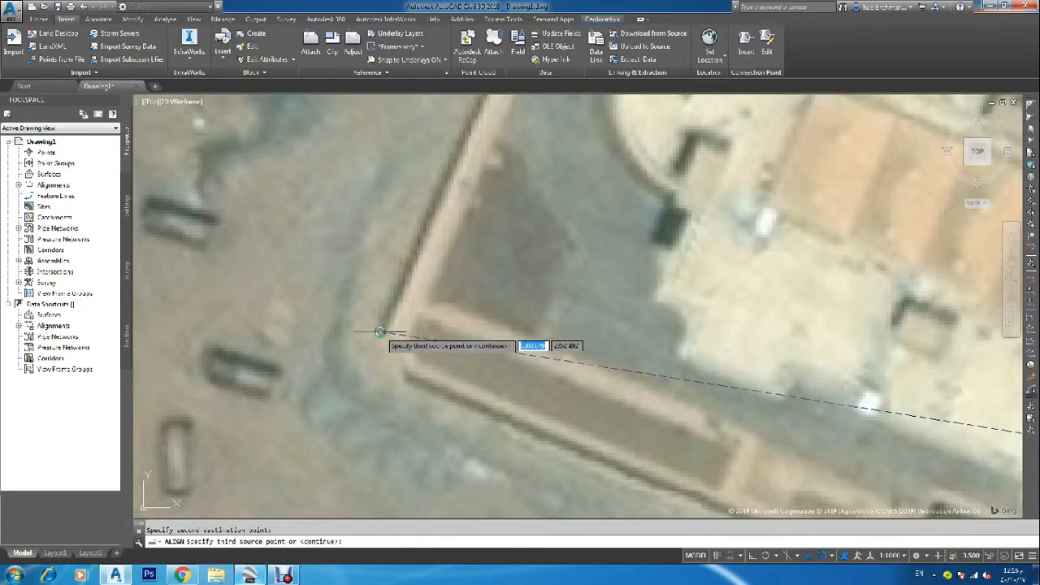
Finish the alignment without a third point, scaling the image based on the alignment points
{"action": "key", "text": "Return"}
{"action": "type", "text": "y"}
{"action": "key", "text": "Return"}
{"action": "scroll", "coordinate": [410, 335], "scroll_direction": "down", "scroll_amount": 10}
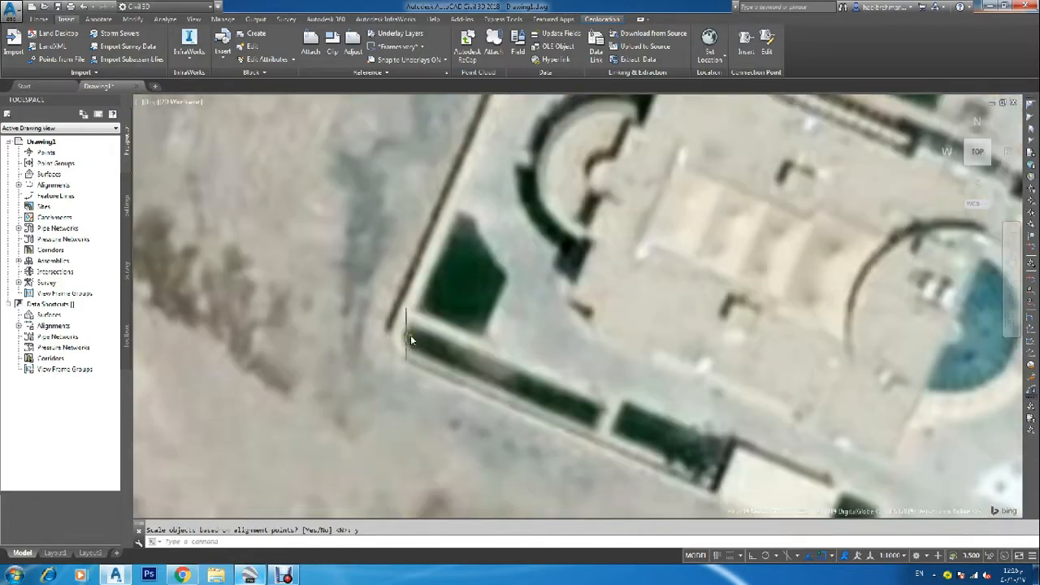
{"action": "scroll", "coordinate": [433, 348], "scroll_direction": "down", "scroll_amount": 3}
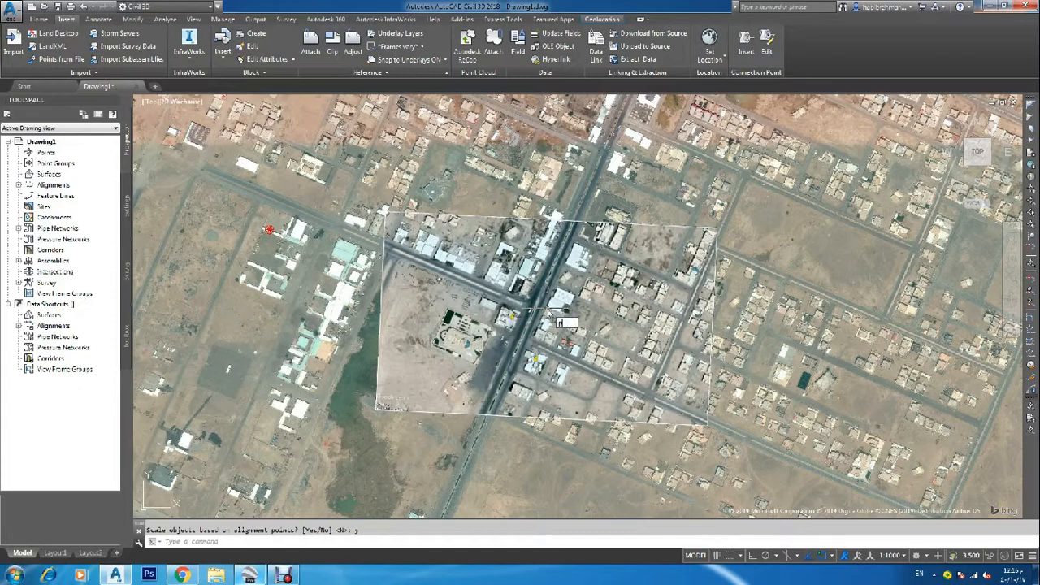
Draw the first polyline segment along the north edge of the side road's median, ending at its east tip near the junction
{"action": "type", "text": "pl"}
{"action": "key", "text": "Return"}
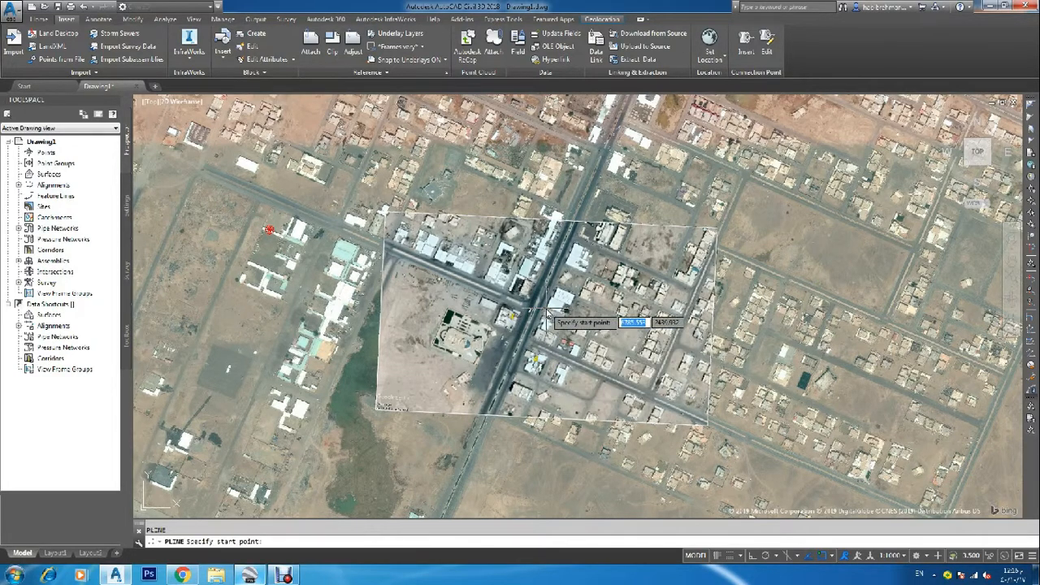
{"action": "scroll", "coordinate": [550, 292], "scroll_direction": "up", "scroll_amount": 2}
{"action": "scroll", "coordinate": [439, 297], "scroll_direction": "up", "scroll_amount": 2}
{"action": "scroll", "coordinate": [410, 284], "scroll_direction": "down", "scroll_amount": 1}
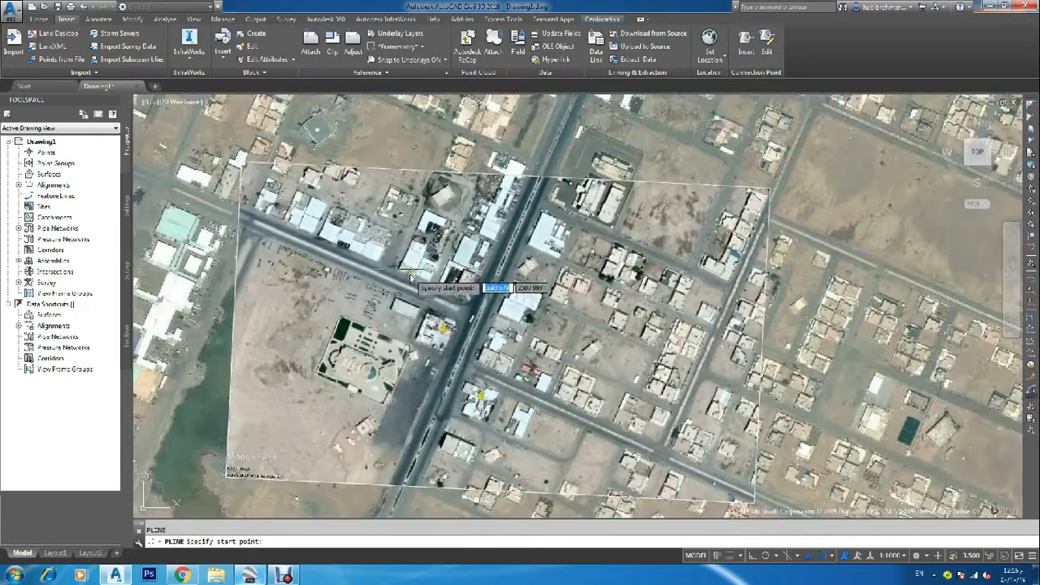
{"action": "scroll", "coordinate": [312, 248], "scroll_direction": "up", "scroll_amount": 2}
{"action": "scroll", "coordinate": [308, 250], "scroll_direction": "up", "scroll_amount": 3}
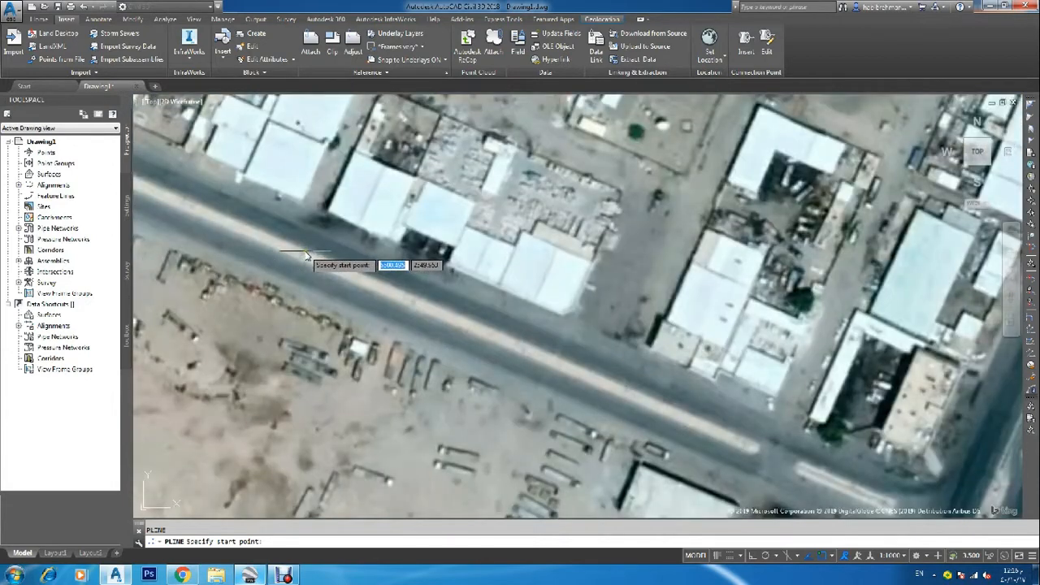
{"action": "left_click", "coordinate": [301, 248]}
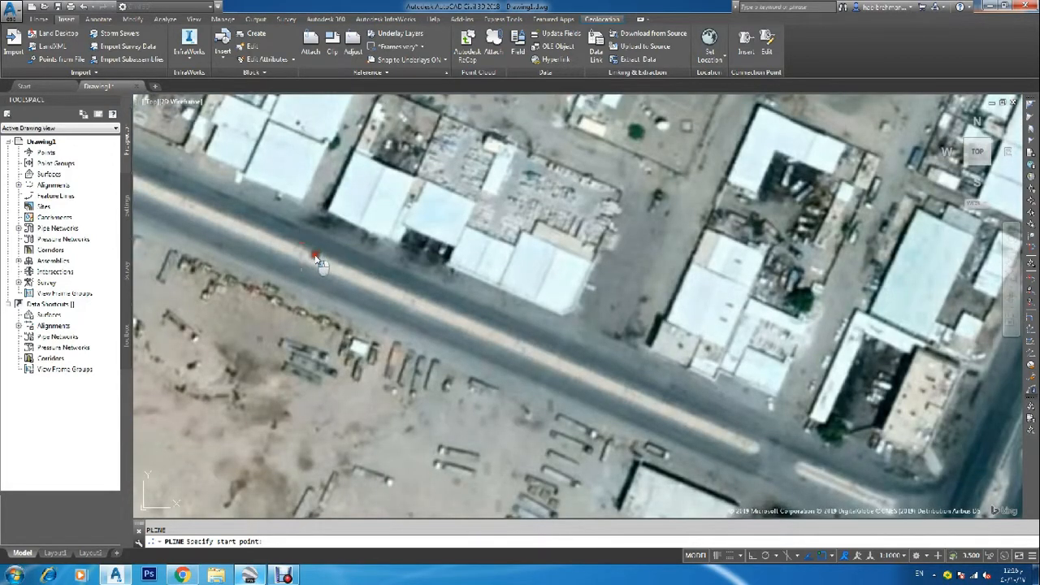
{"action": "scroll", "coordinate": [305, 252], "scroll_direction": "down", "scroll_amount": 2}
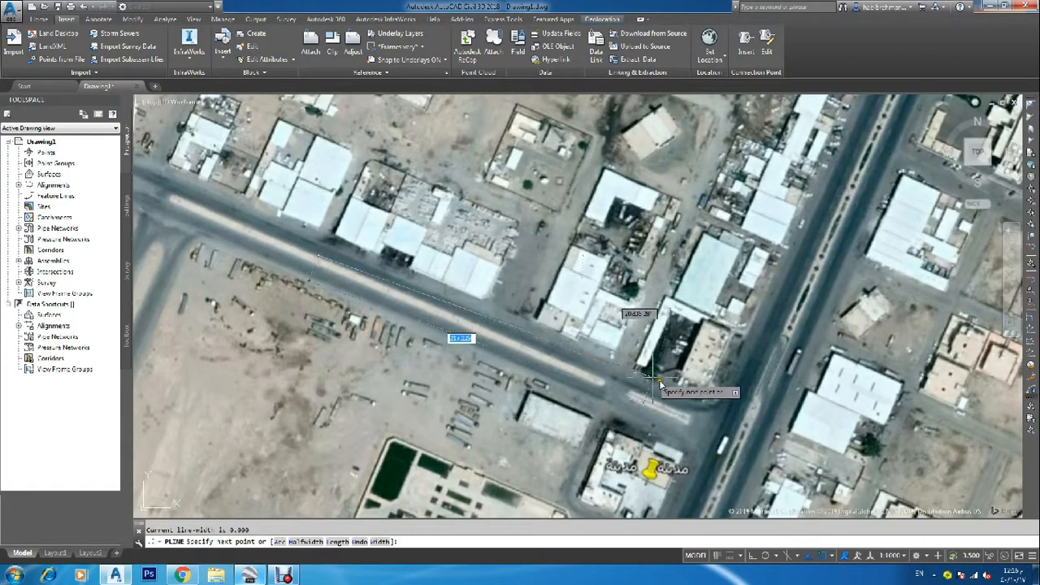
{"action": "scroll", "coordinate": [607, 381], "scroll_direction": "up", "scroll_amount": 3}
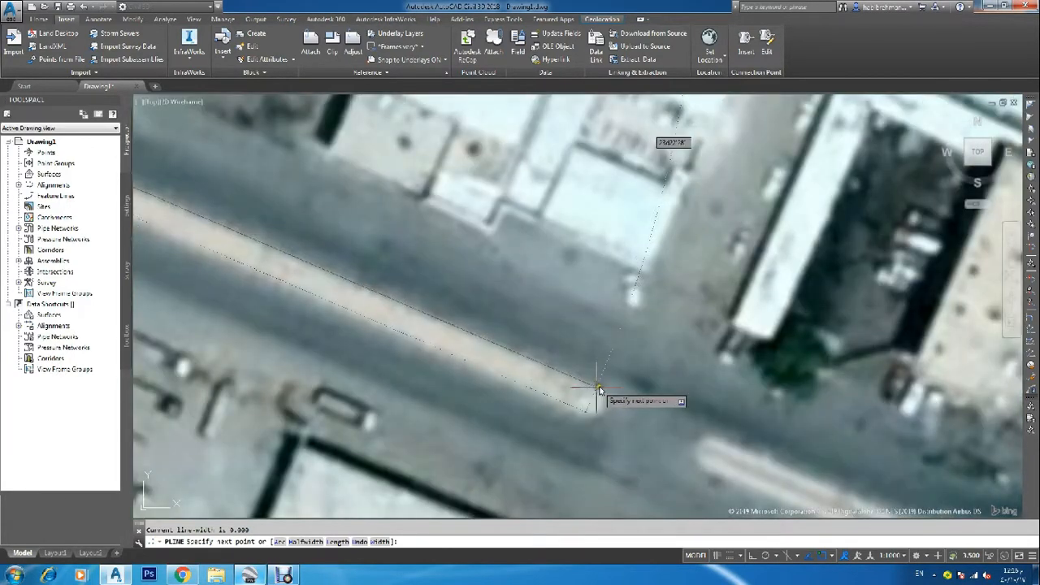
{"action": "left_click", "coordinate": [603, 386]}
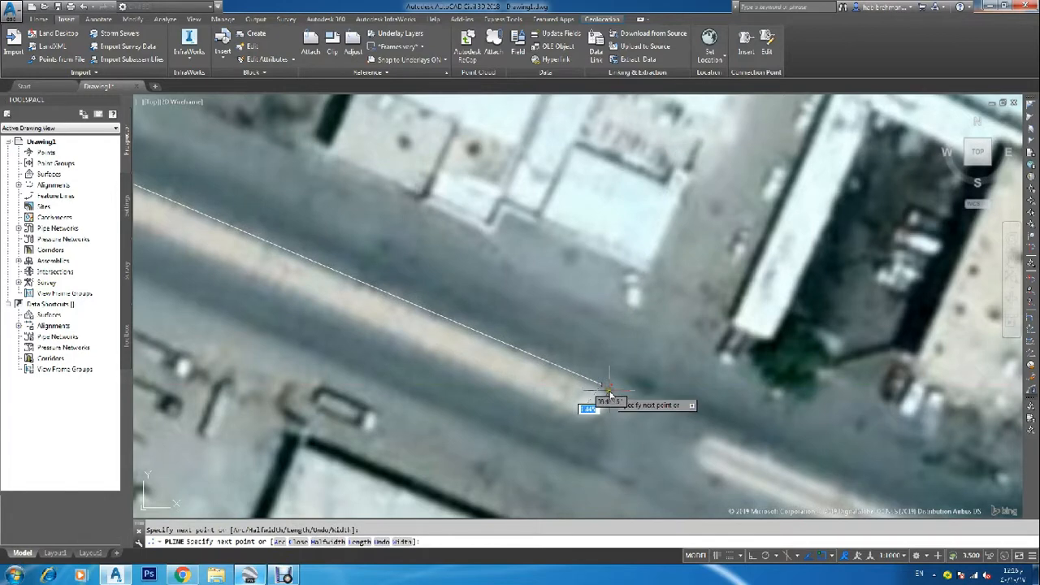
Continue the polyline with an arc around the median's east tip, ending on its south edge, and return to line mode
{"action": "key", "text": "Return"}
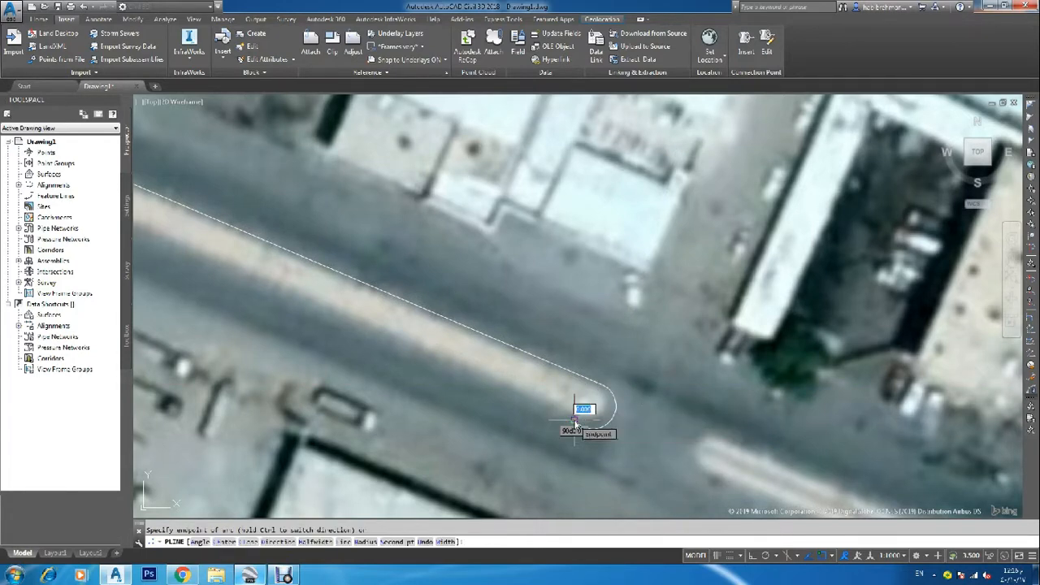
{"action": "type", "text": "l"}
{"action": "key", "text": "Return"}
Draw the straight segment back west along the median's south edge to opposite the start point and end the polyline
{"action": "scroll", "coordinate": [569, 423], "scroll_direction": "down", "scroll_amount": 6}
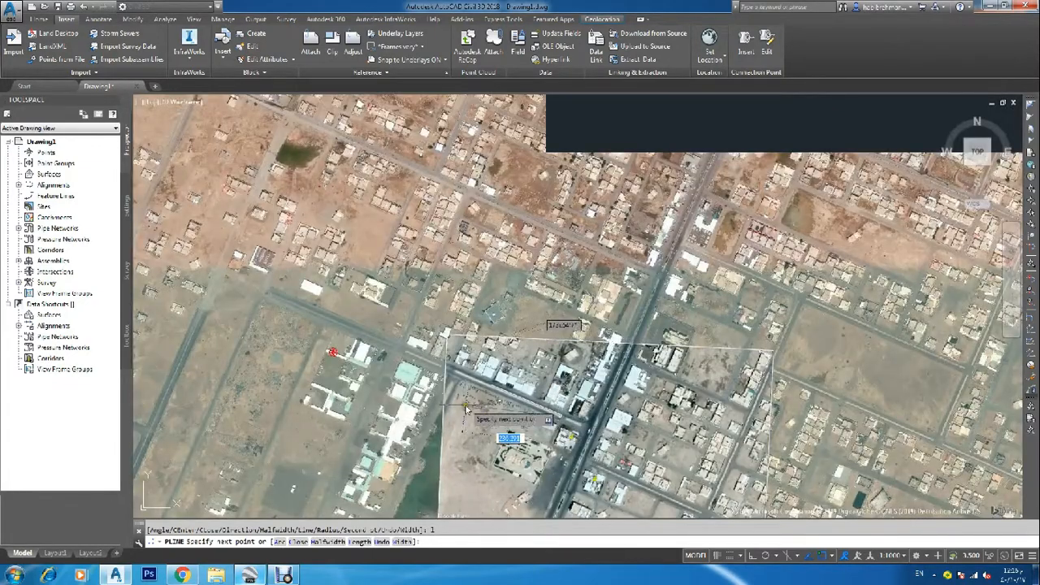
{"action": "scroll", "coordinate": [487, 395], "scroll_direction": "up", "scroll_amount": 5}
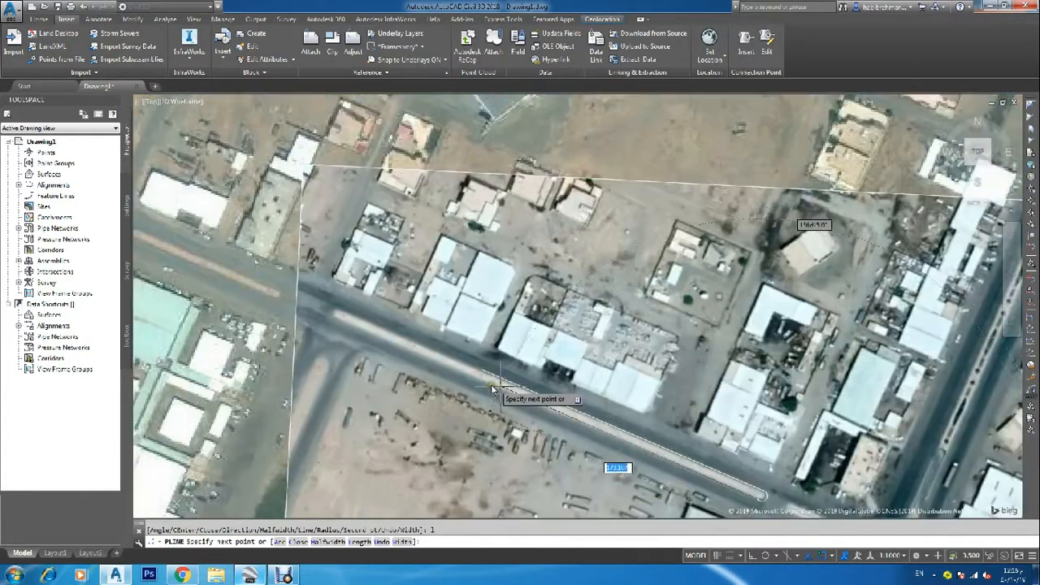
{"action": "scroll", "coordinate": [479, 387], "scroll_direction": "up", "scroll_amount": 2}
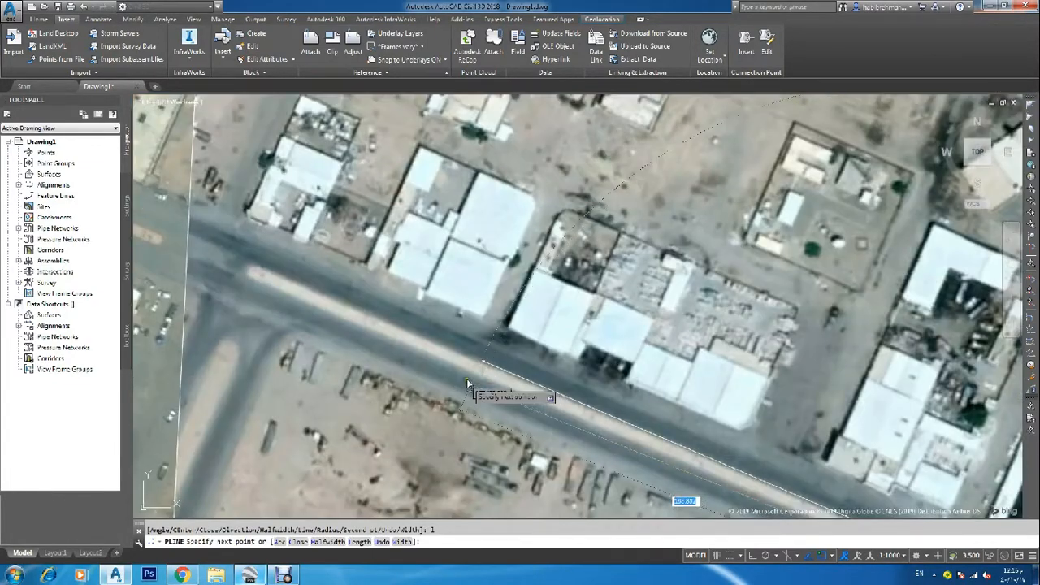
{"action": "scroll", "coordinate": [469, 375], "scroll_direction": "up", "scroll_amount": 2}
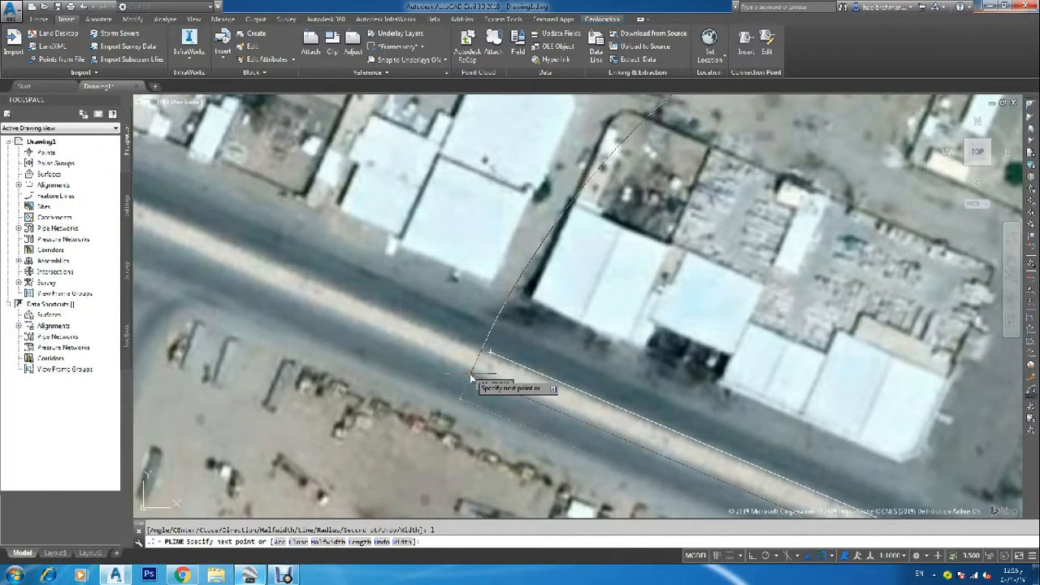
{"action": "key", "text": "Return"}
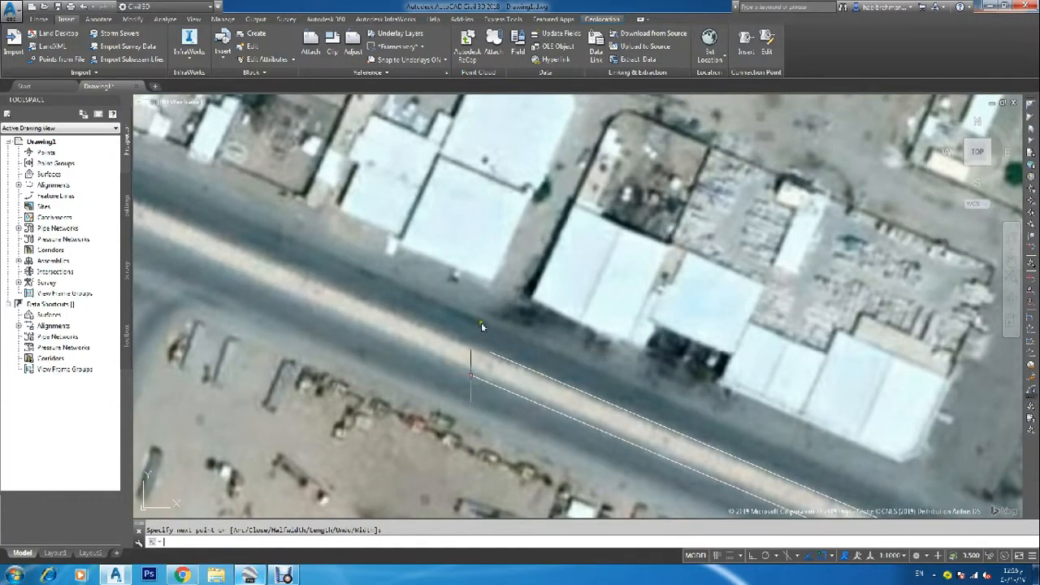
Stretch the midpoint of the polyline's end arc inward to fit the median's rounded east tip, and deselect the polyline
{"action": "scroll", "coordinate": [481, 325], "scroll_direction": "down", "scroll_amount": 4}
{"action": "scroll", "coordinate": [610, 410], "scroll_direction": "up", "scroll_amount": 5}
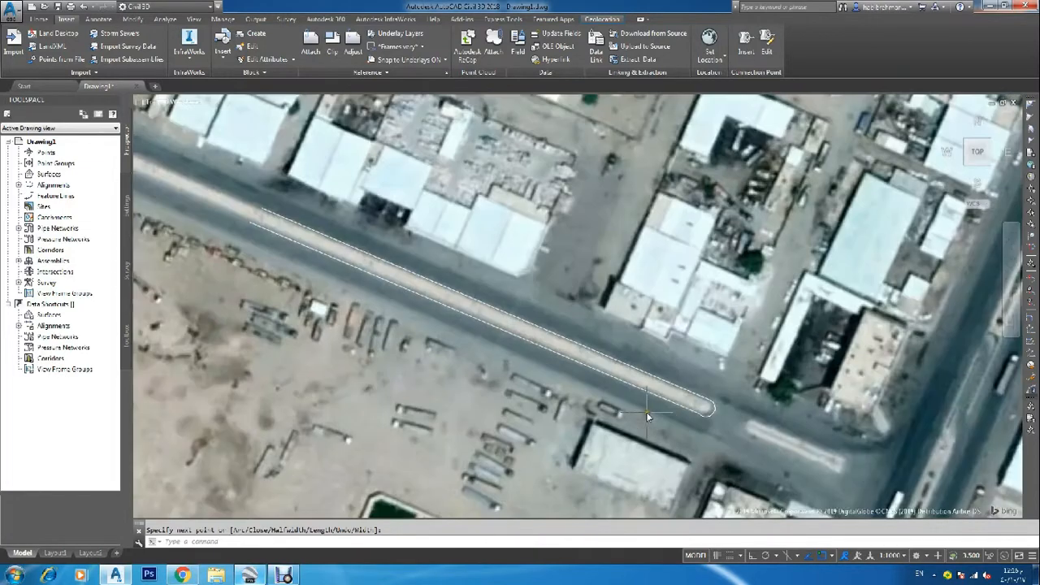
{"action": "key", "text": "Escape"}
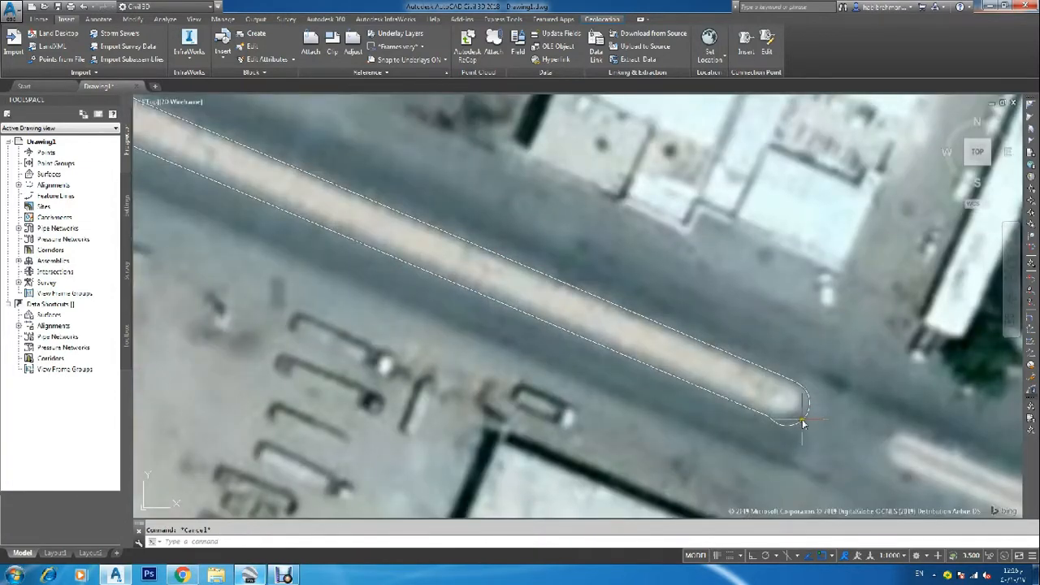
{"action": "left_click", "coordinate": [804, 421]}
{"action": "left_click", "coordinate": [803, 416]}
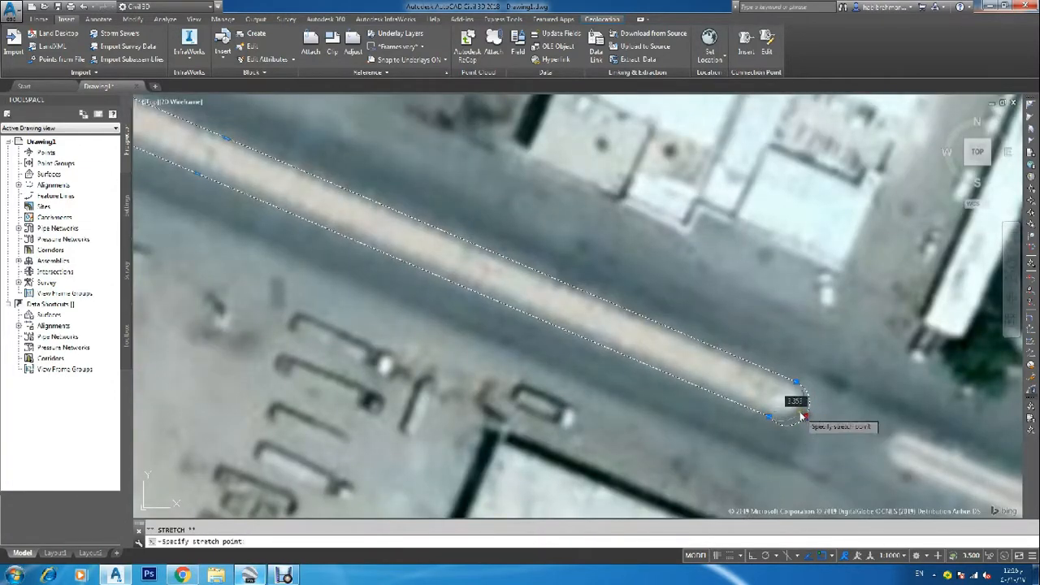
{"action": "key", "text": "Escape"}
{"action": "key", "text": "Escape"}
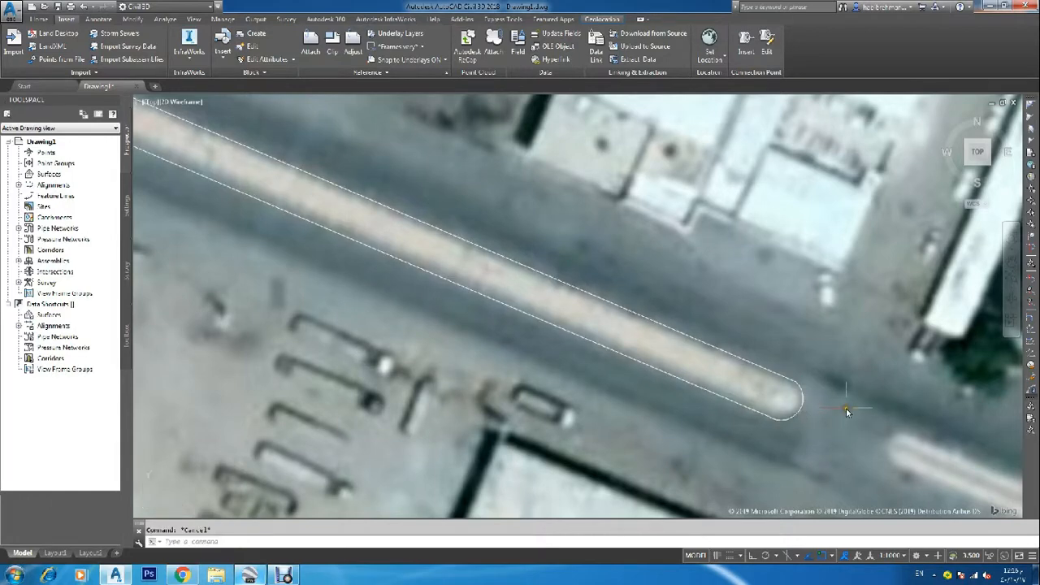
Draw a straight guide polyline across the side road's mouth, from the south building's northeast corner to the opposite road edge
{"action": "scroll", "coordinate": [833, 394], "scroll_direction": "down", "scroll_amount": 4}
{"action": "scroll", "coordinate": [829, 389], "scroll_direction": "down", "scroll_amount": 1}
{"action": "scroll", "coordinate": [889, 401], "scroll_direction": "up", "scroll_amount": 3}
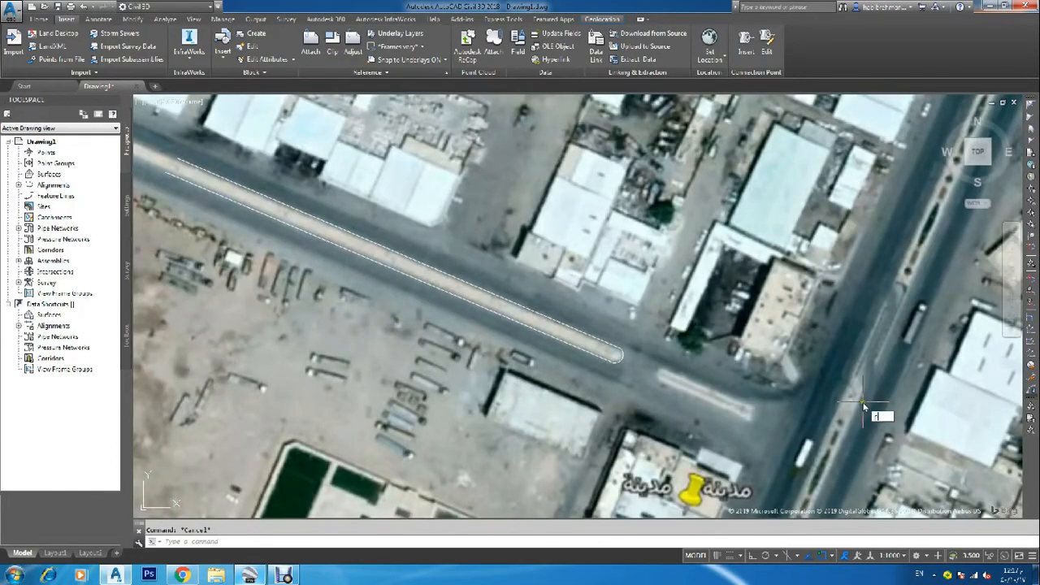
{"action": "type", "text": "pl"}
{"action": "key", "text": "Return"}
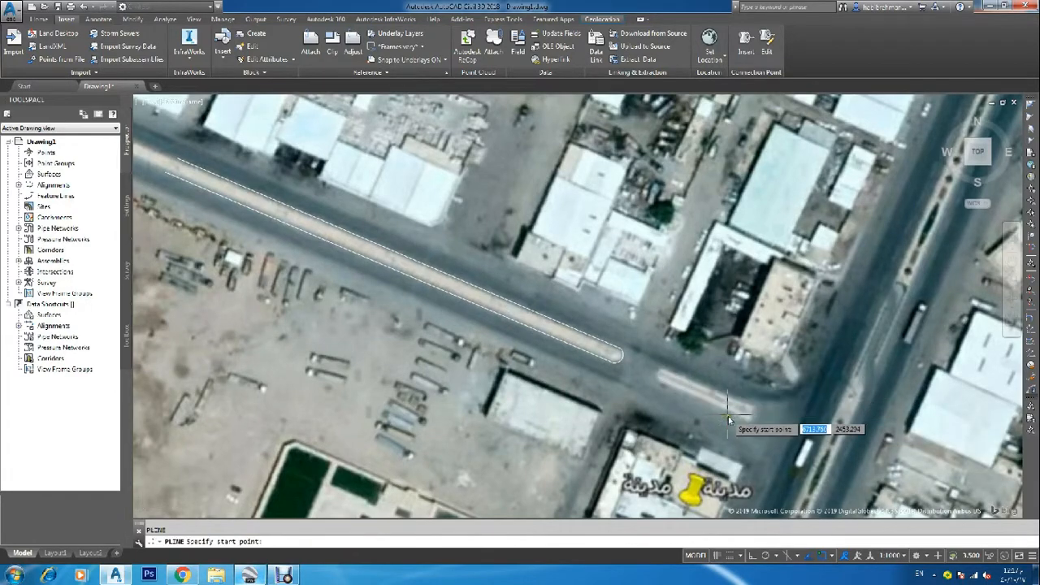
{"action": "scroll", "coordinate": [728, 419], "scroll_direction": "up", "scroll_amount": 3}
{"action": "scroll", "coordinate": [605, 359], "scroll_direction": "down", "scroll_amount": 4}
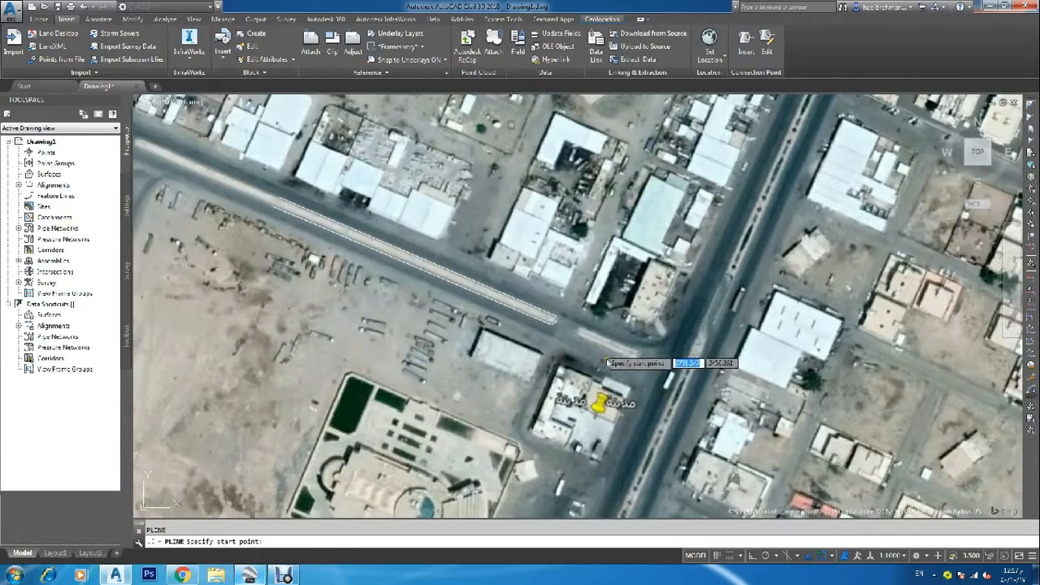
{"action": "scroll", "coordinate": [659, 406], "scroll_direction": "up", "scroll_amount": 2}
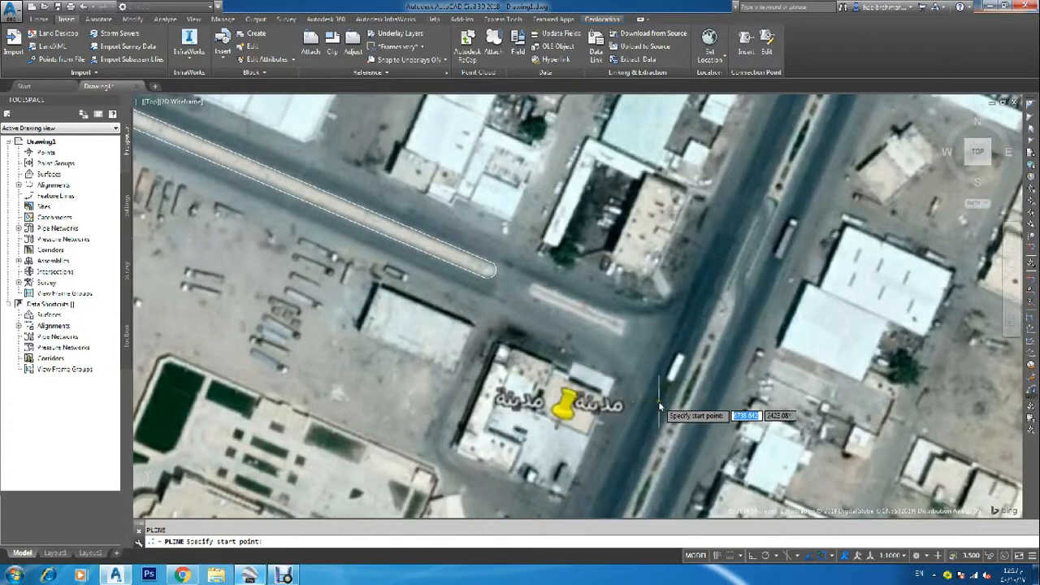
{"action": "scroll", "coordinate": [659, 406], "scroll_direction": "down", "scroll_amount": 3}
{"action": "scroll", "coordinate": [646, 401], "scroll_direction": "up", "scroll_amount": 3}
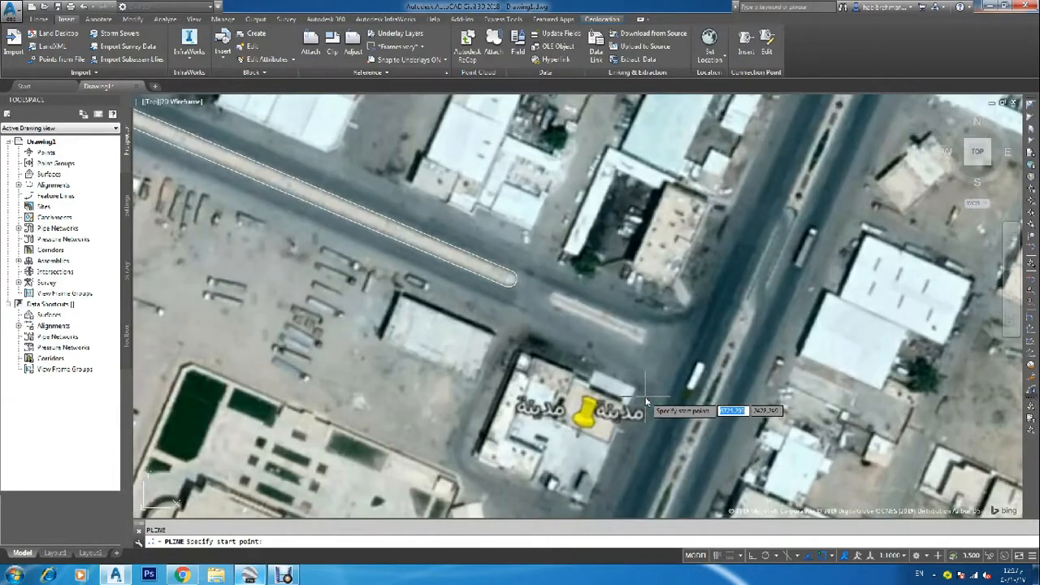
{"action": "scroll", "coordinate": [652, 343], "scroll_direction": "up", "scroll_amount": 2}
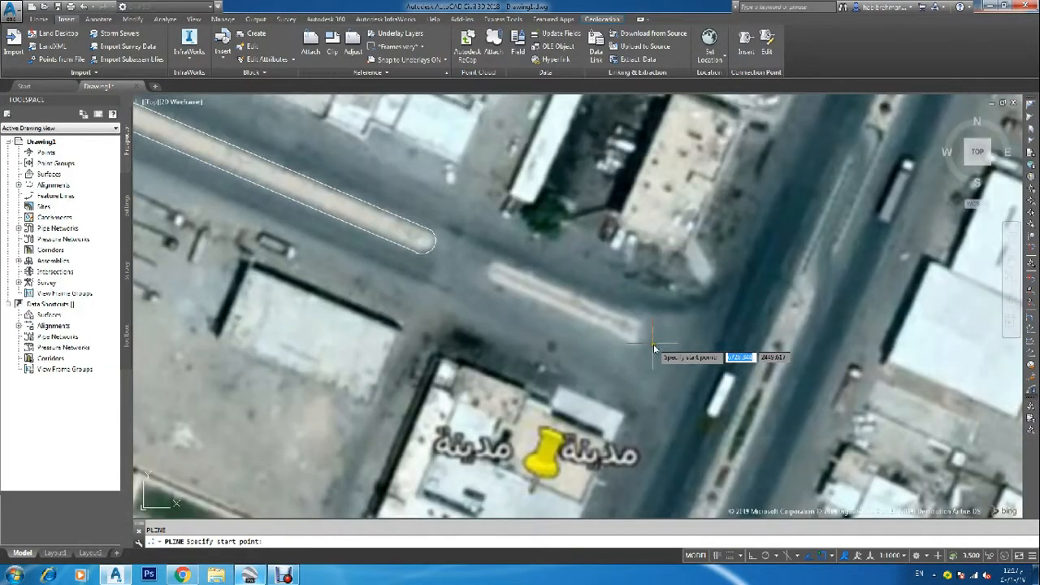
{"action": "left_click", "coordinate": [627, 415]}
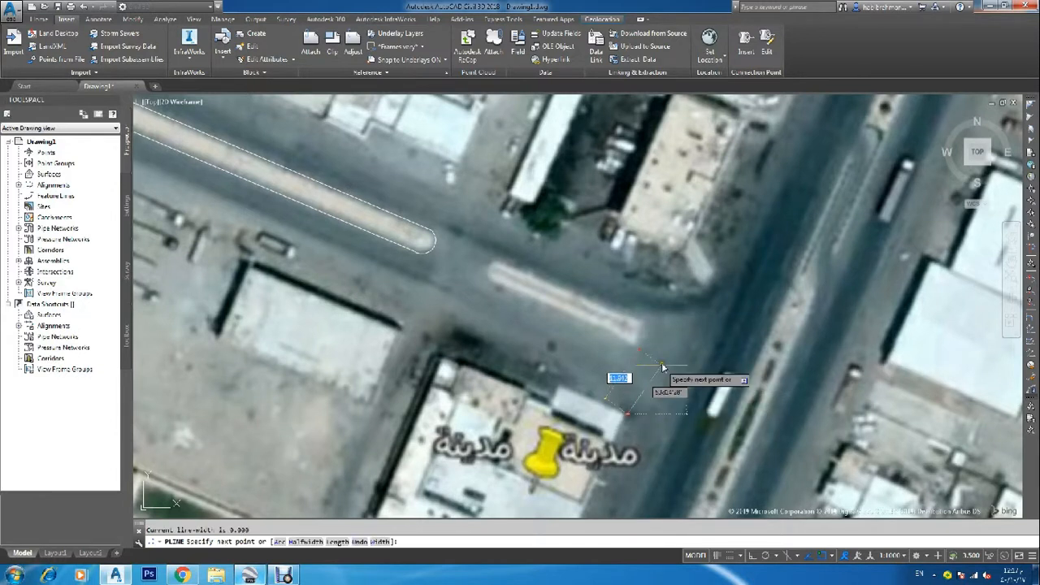
{"action": "left_click", "coordinate": [685, 307]}
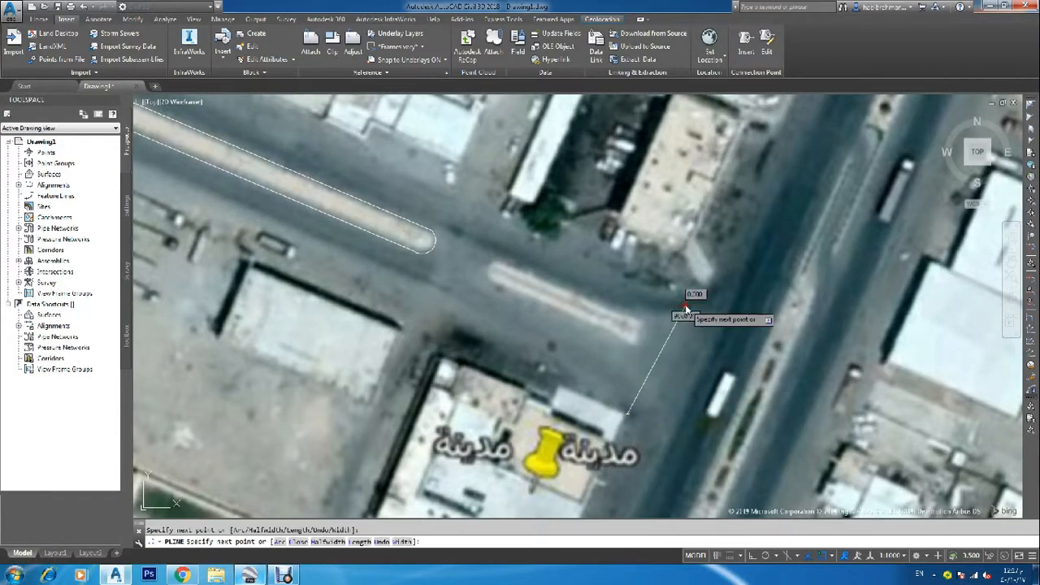
{"action": "key", "text": "Escape"}
Draw a single-segment polyline along the north edge of the short median, starting at its northwest end
{"action": "key", "text": "Return"}
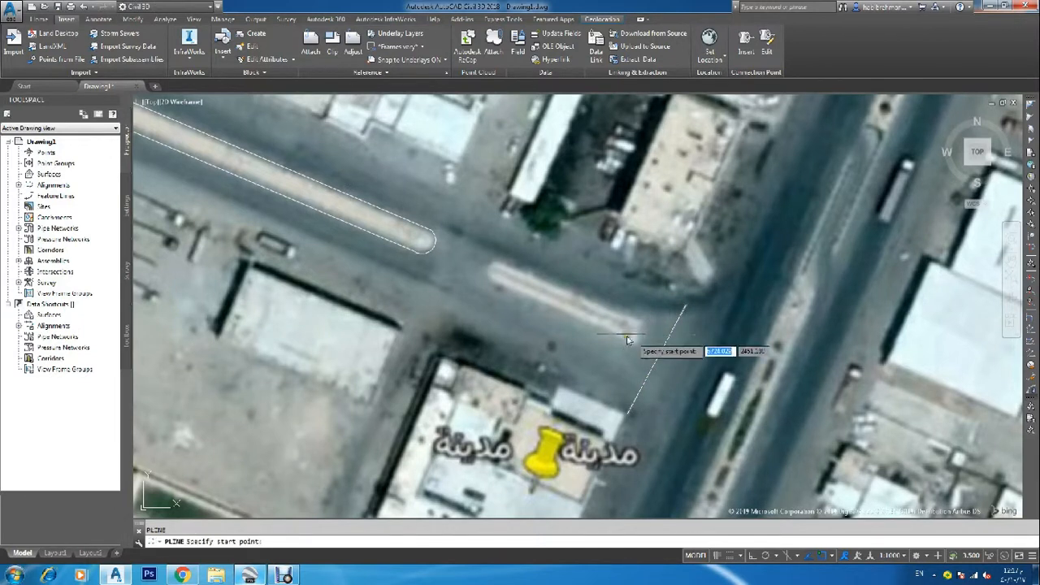
{"action": "left_click", "coordinate": [499, 265]}
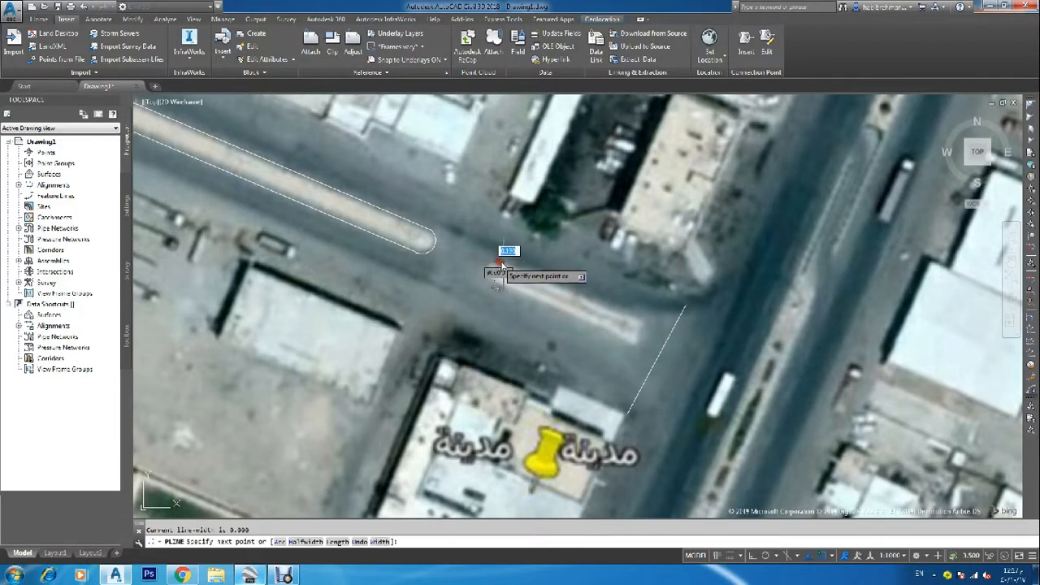
{"action": "left_click", "coordinate": [610, 303]}
{"action": "scroll", "coordinate": [617, 307], "scroll_direction": "up", "scroll_amount": 4}
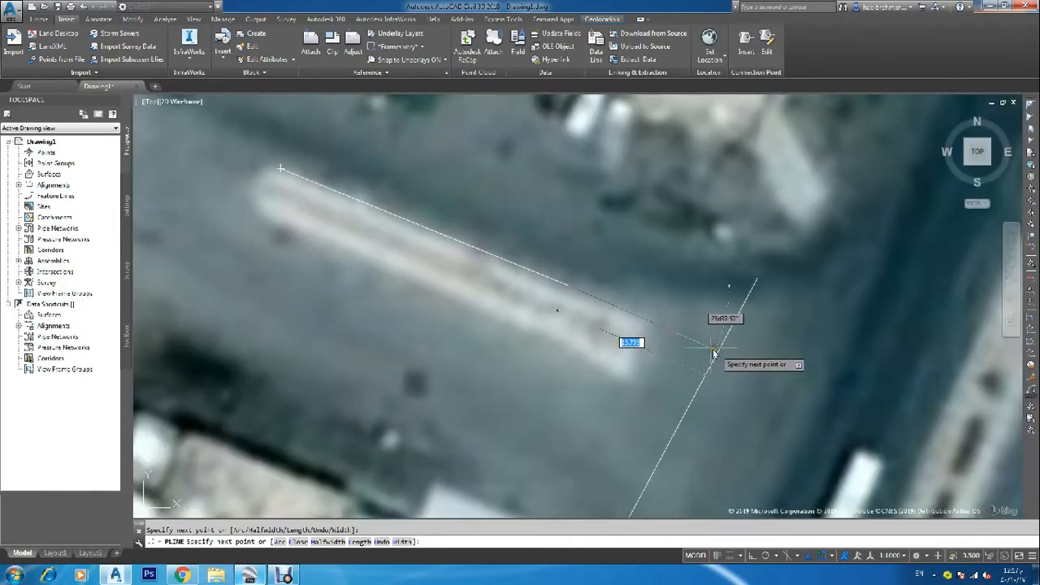
{"action": "key", "text": "Escape"}
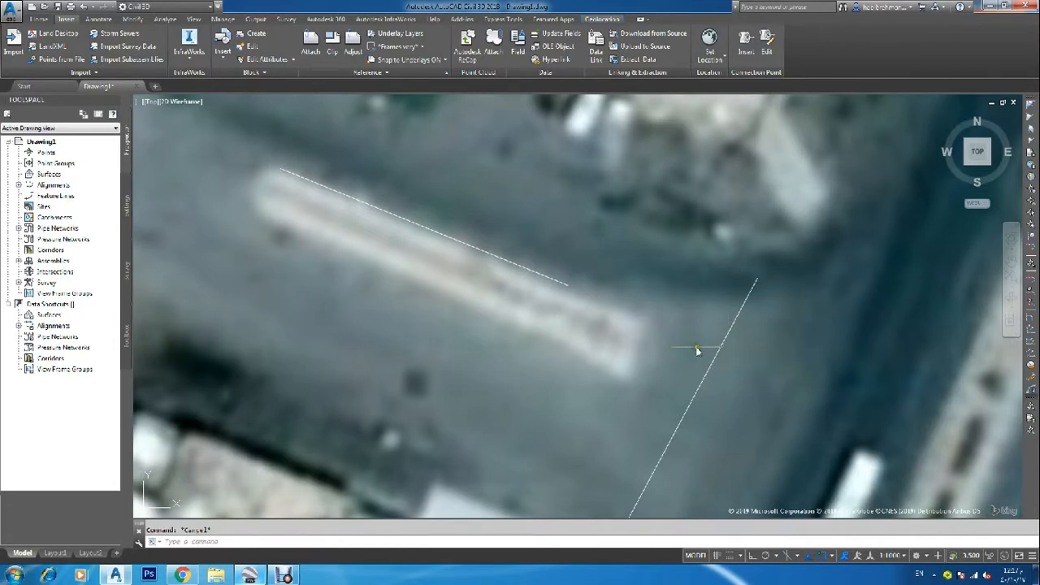
Offset the guide line a short distance west toward the short median, defining the distance with two picked points
{"action": "type", "text": "o"}
{"action": "key", "text": "Return"}
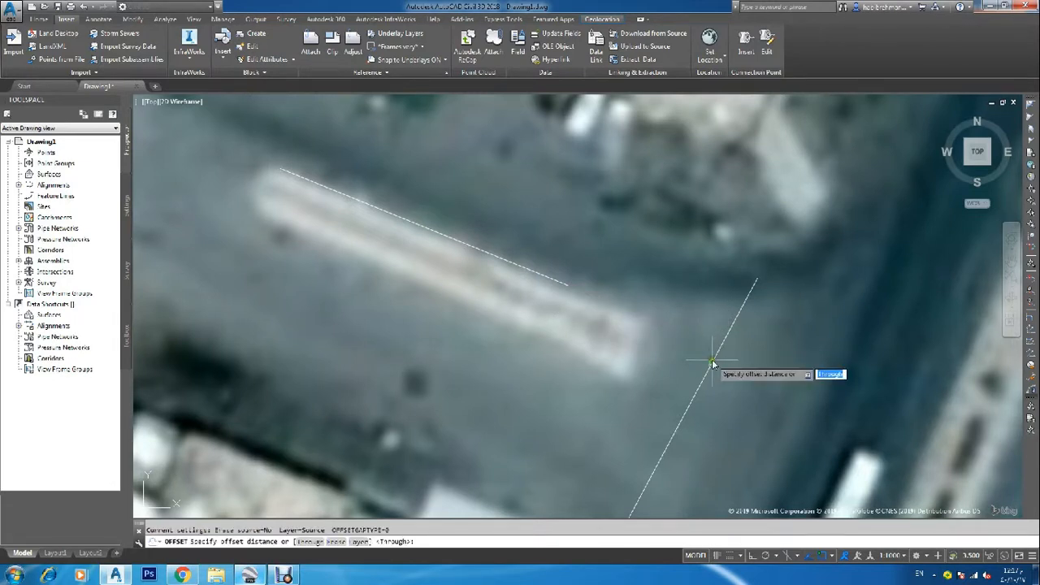
{"action": "left_click", "coordinate": [711, 346]}
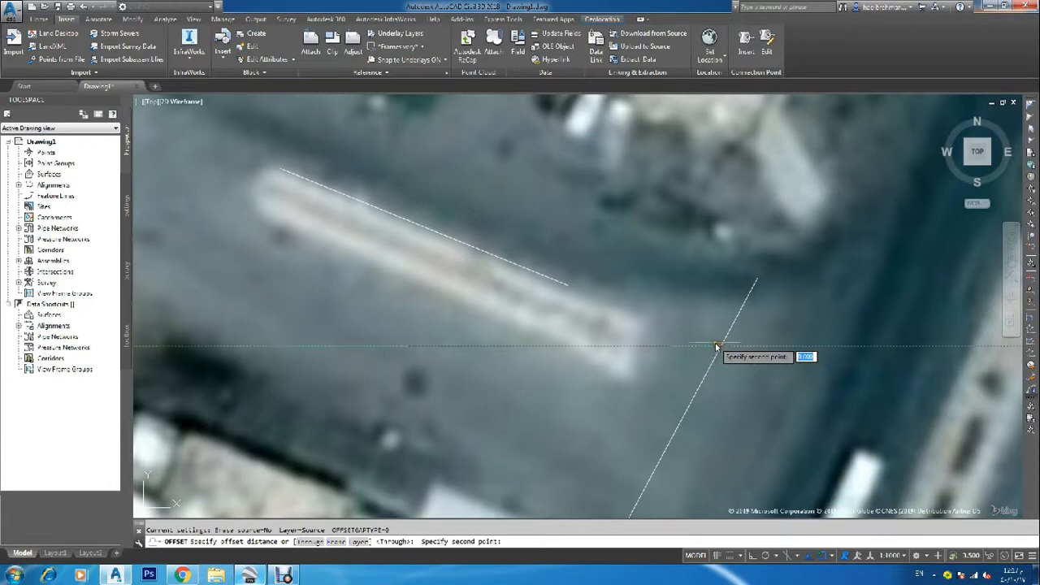
{"action": "left_click", "coordinate": [699, 341]}
{"action": "left_click", "coordinate": [722, 350]}
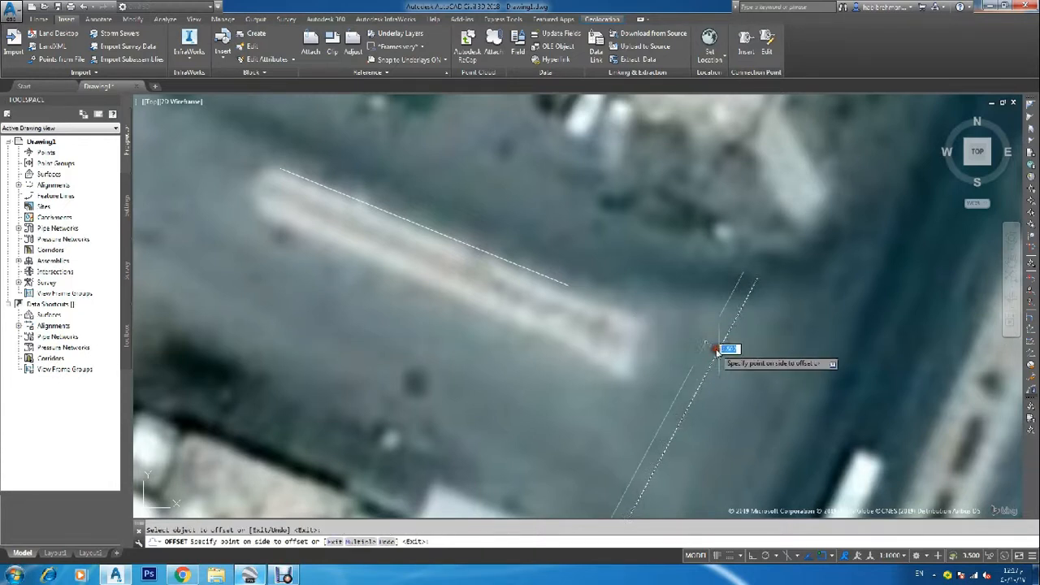
{"action": "left_click", "coordinate": [692, 334]}
{"action": "key", "text": "Escape"}
{"action": "key", "text": "Escape"}
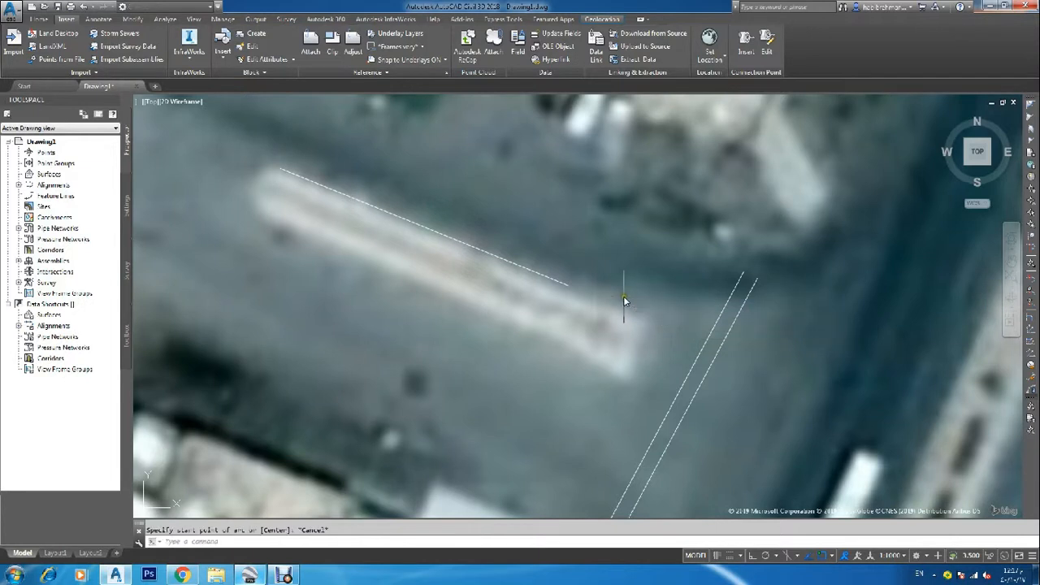
Cancel the new polyline and erase the one along the short median's north edge
{"action": "type", "text": "pl"}
{"action": "key", "text": "Return"}
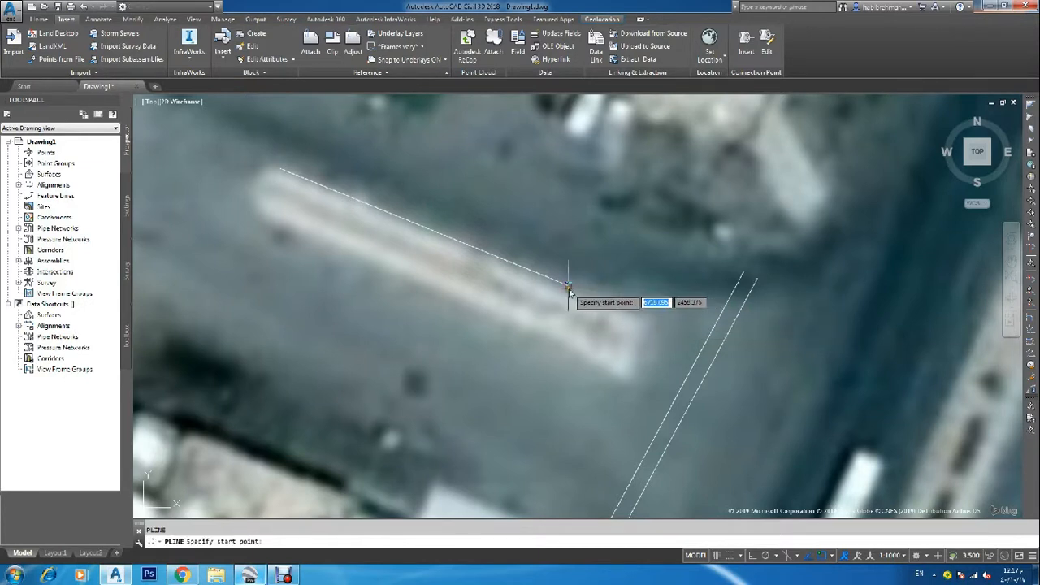
{"action": "left_click", "coordinate": [483, 220]}
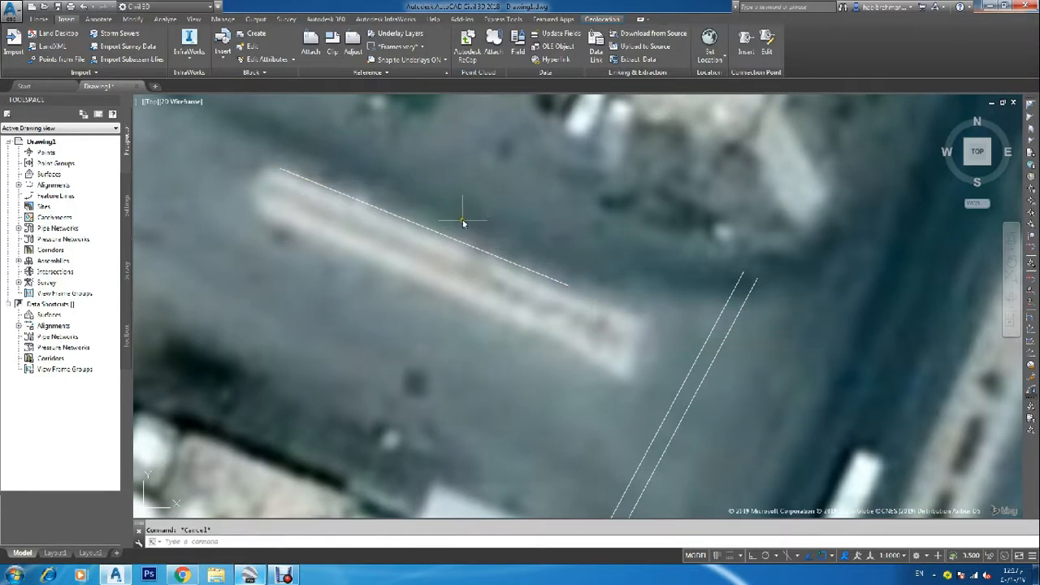
{"action": "left_click", "coordinate": [417, 277]}
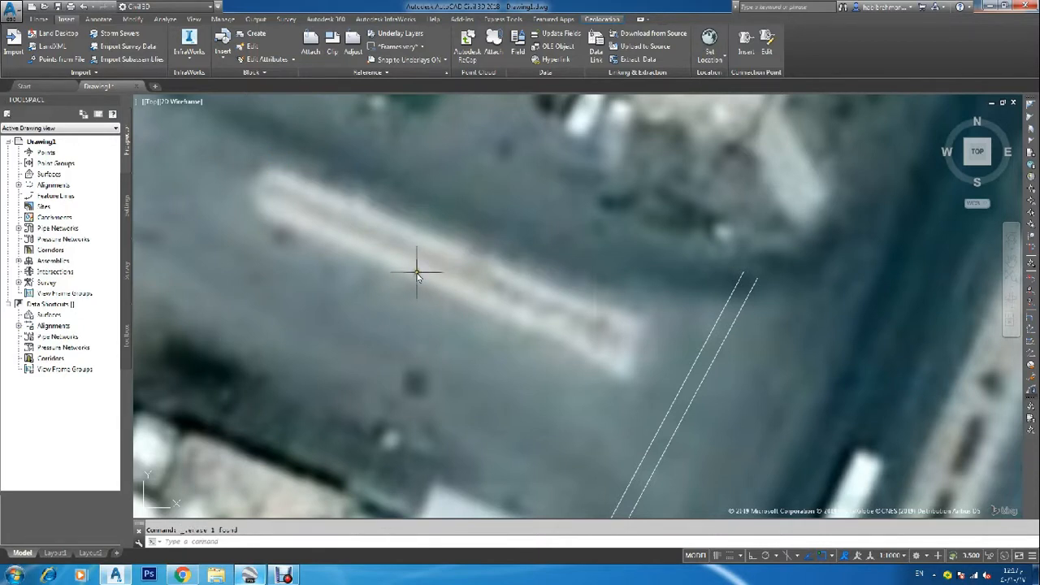
Start a polyline at the short median's northwest end and run it along the north edge to the western guide line
{"action": "type", "text": "pl"}
{"action": "key", "text": "Return"}
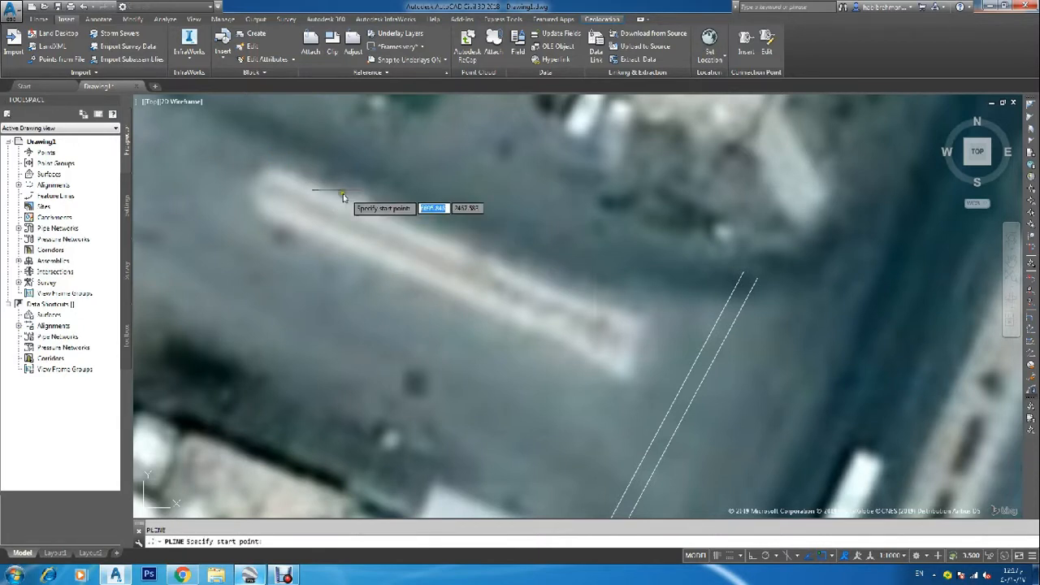
{"action": "left_click", "coordinate": [290, 169]}
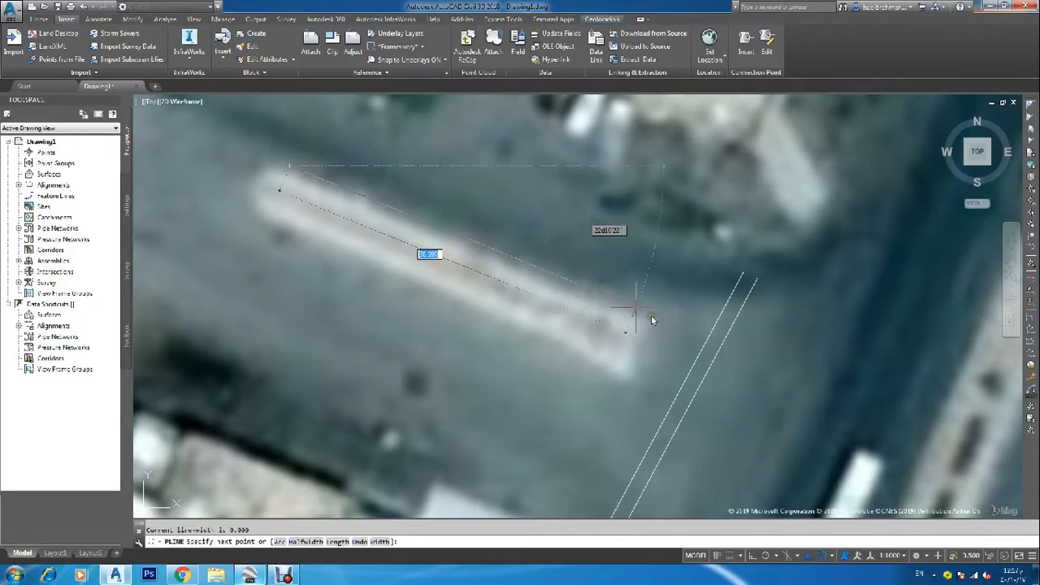
{"action": "left_click", "coordinate": [705, 347]}
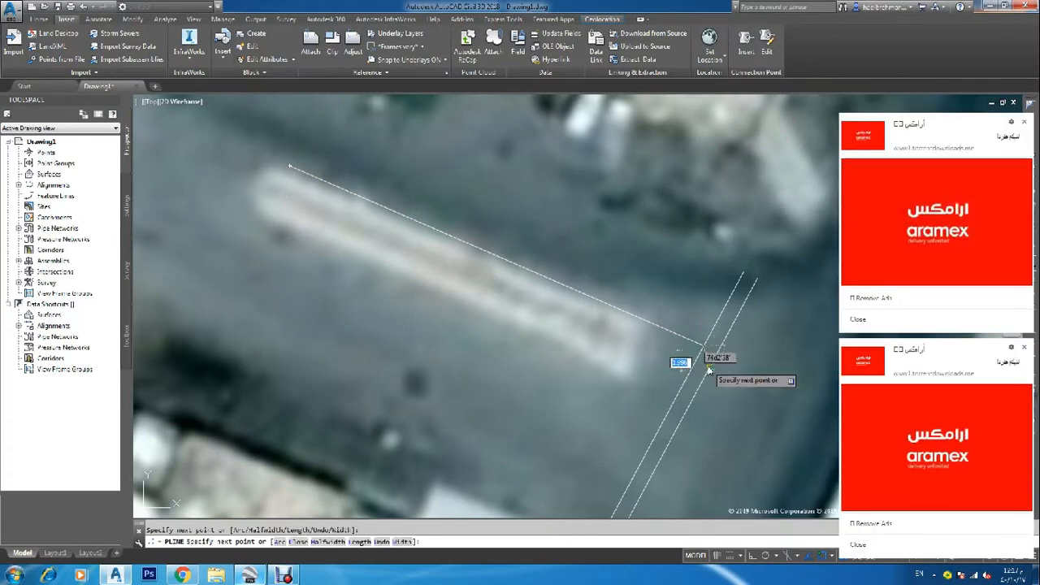
Continue the polyline with an arc around the east end, ending on the western guide line south of the median, and return to line mode
{"action": "type", "text": "a"}
{"action": "key", "text": "Return"}
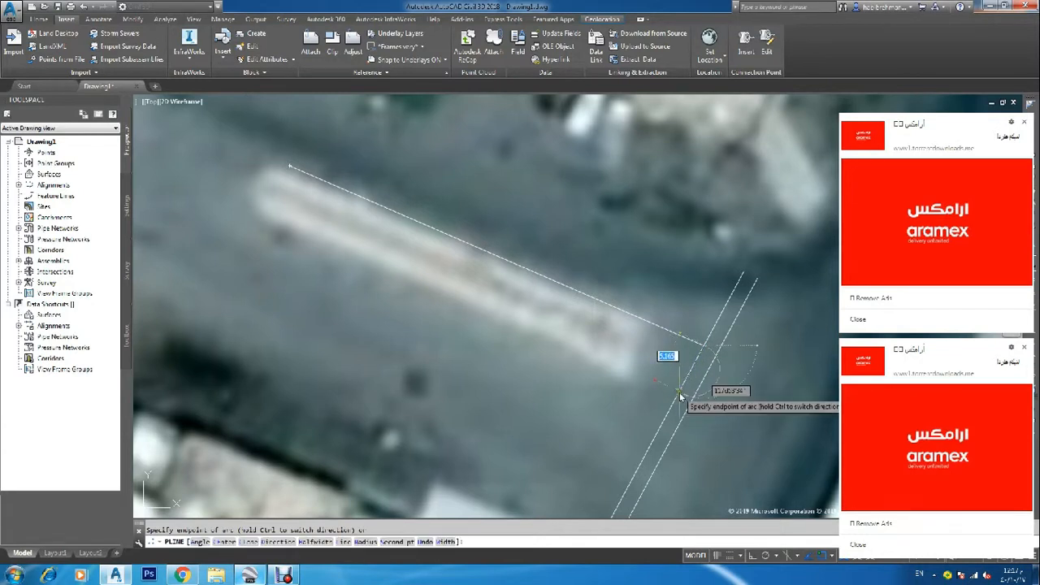
{"action": "left_click", "coordinate": [679, 396]}
{"action": "type", "text": "l"}
{"action": "key", "text": "Return"}
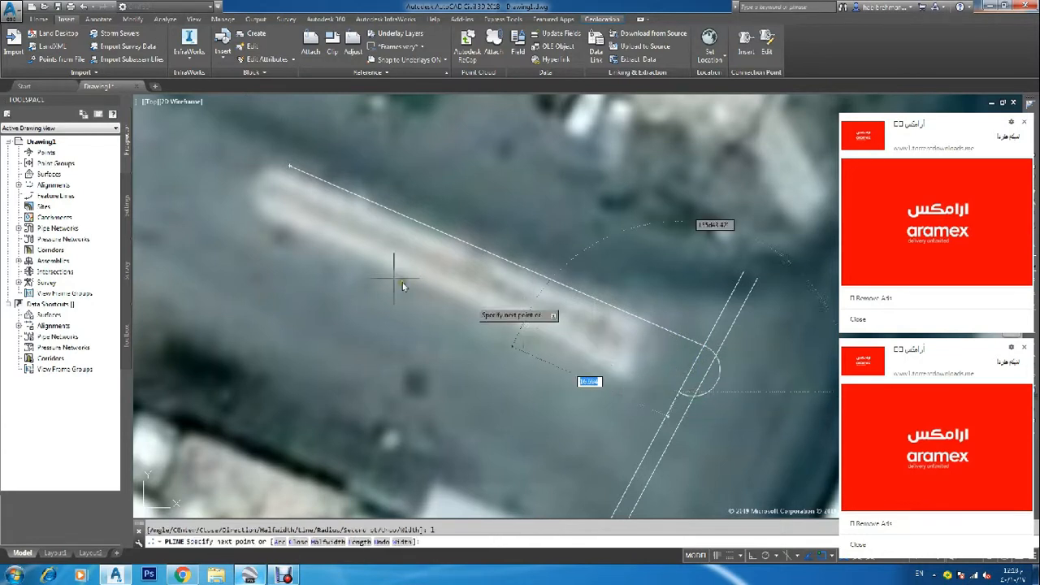
Run the polyline back along the short median's south edge and finish it with an arc around the west end to the start point
{"action": "left_click", "coordinate": [258, 220]}
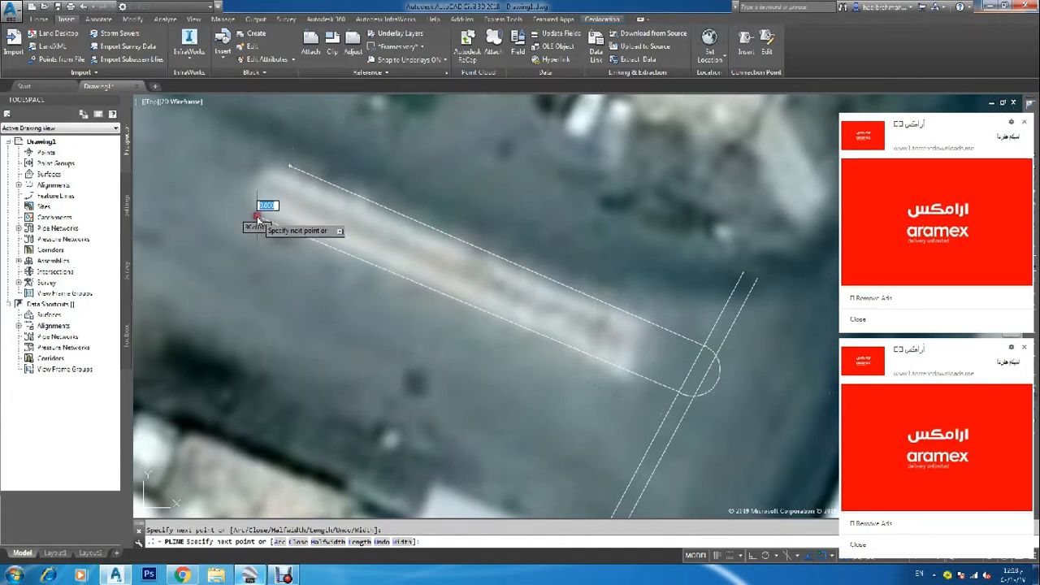
{"action": "type", "text": "a"}
{"action": "key", "text": "Return"}
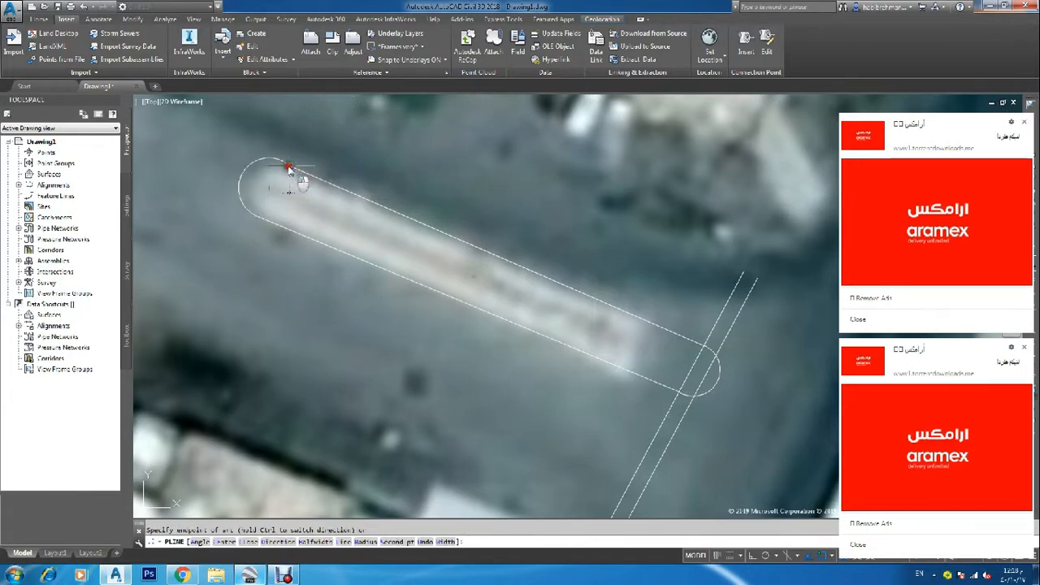
{"action": "left_click", "coordinate": [262, 175]}
{"action": "key", "text": "Escape"}
Stretch the midpoint of the polyline's west arc inward to fit the short median's rounded west end
{"action": "left_click", "coordinate": [252, 166]}
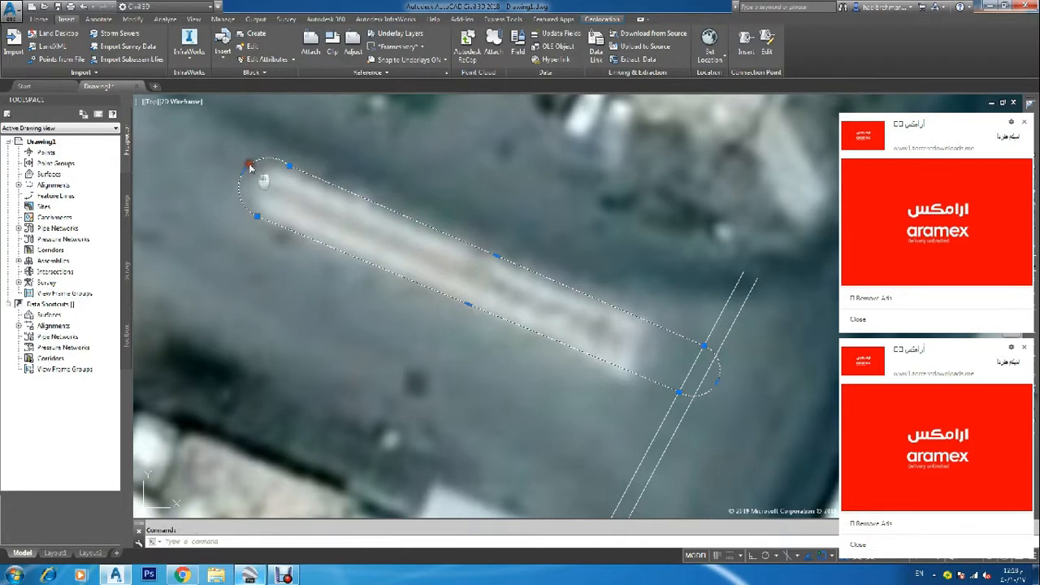
{"action": "left_click", "coordinate": [244, 171]}
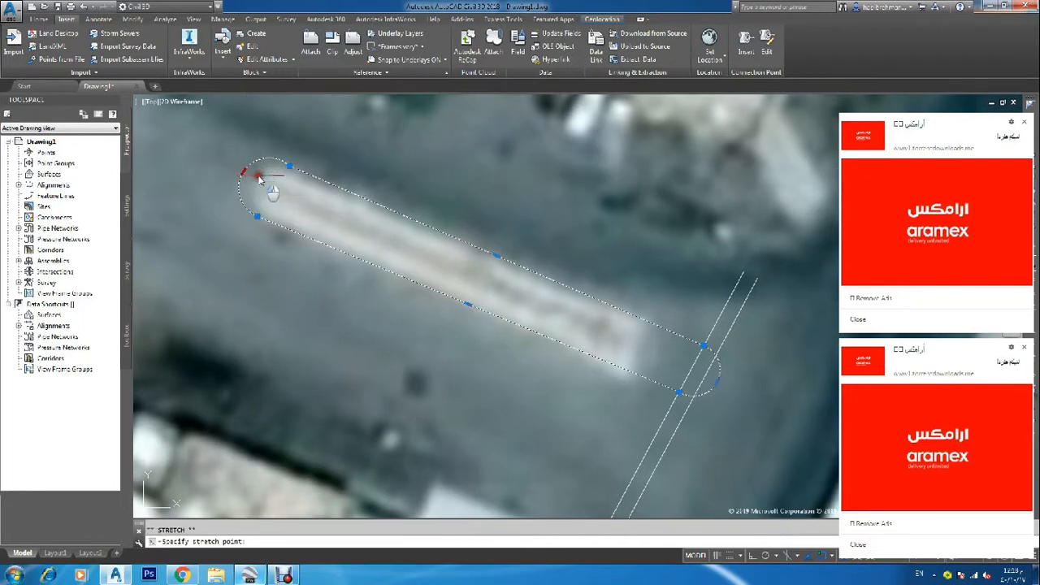
{"action": "scroll", "coordinate": [708, 395], "scroll_direction": "up", "scroll_amount": 2}
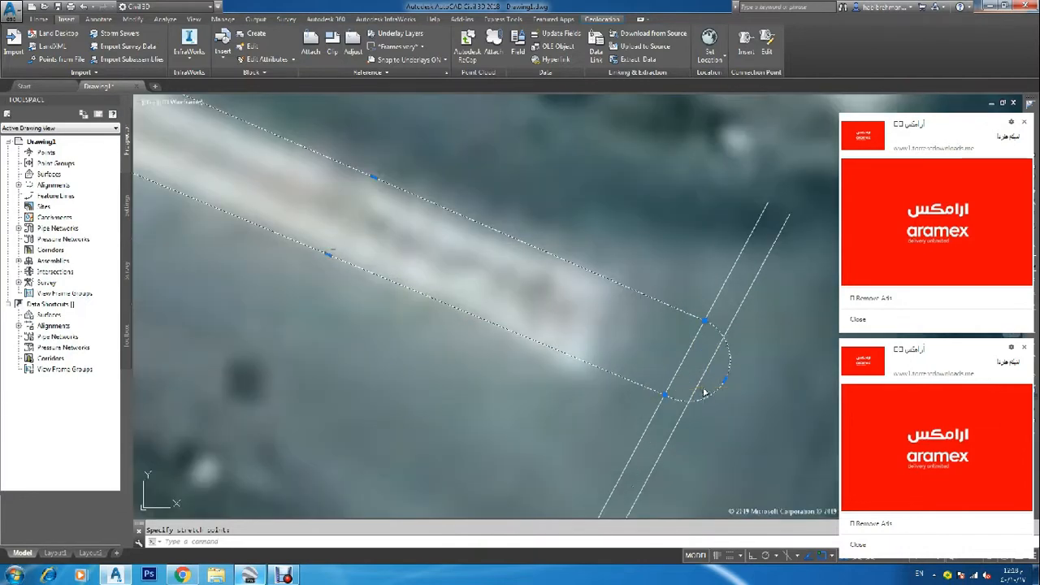
{"action": "left_click", "coordinate": [665, 398]}
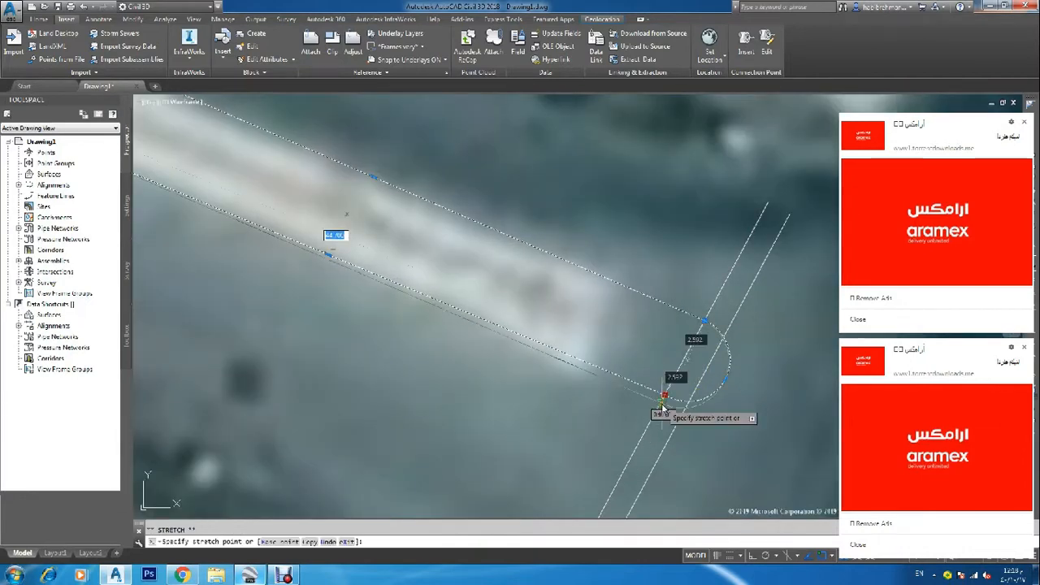
{"action": "scroll", "coordinate": [686, 391], "scroll_direction": "down", "scroll_amount": 4}
{"action": "key", "text": "Escape"}
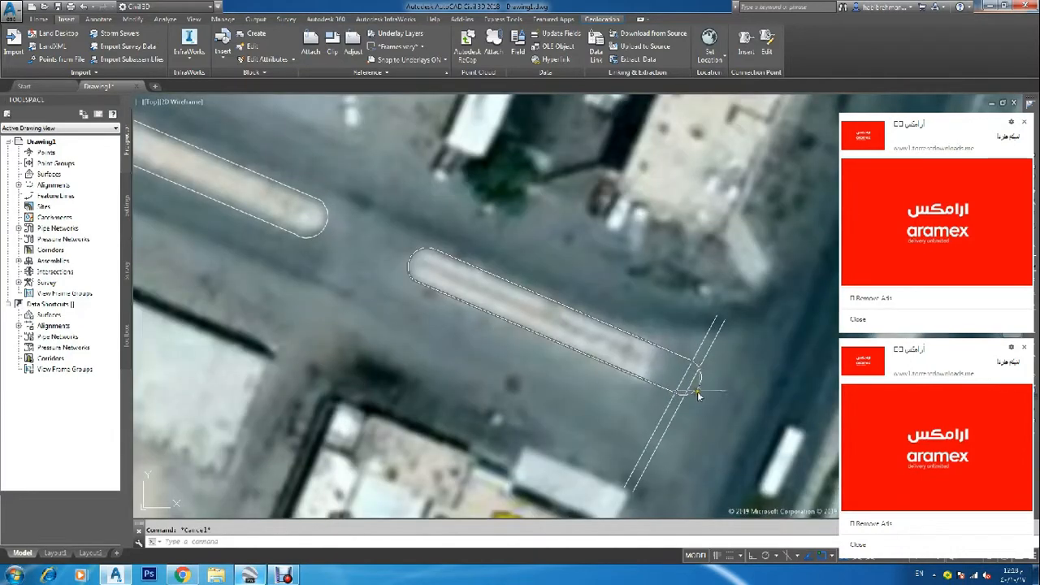
Erase the two guide lines across the side road's mouth and dismiss the pop-up ads covering the drawing
{"action": "left_click", "coordinate": [729, 327]}
{"action": "left_click", "coordinate": [706, 329]}
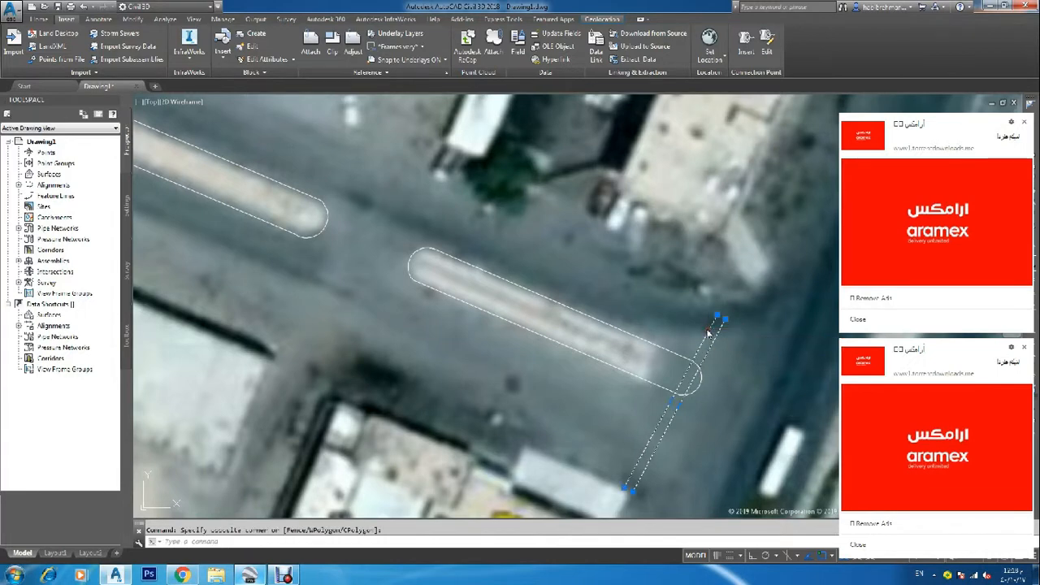
{"action": "scroll", "coordinate": [703, 341], "scroll_direction": "down", "scroll_amount": 5}
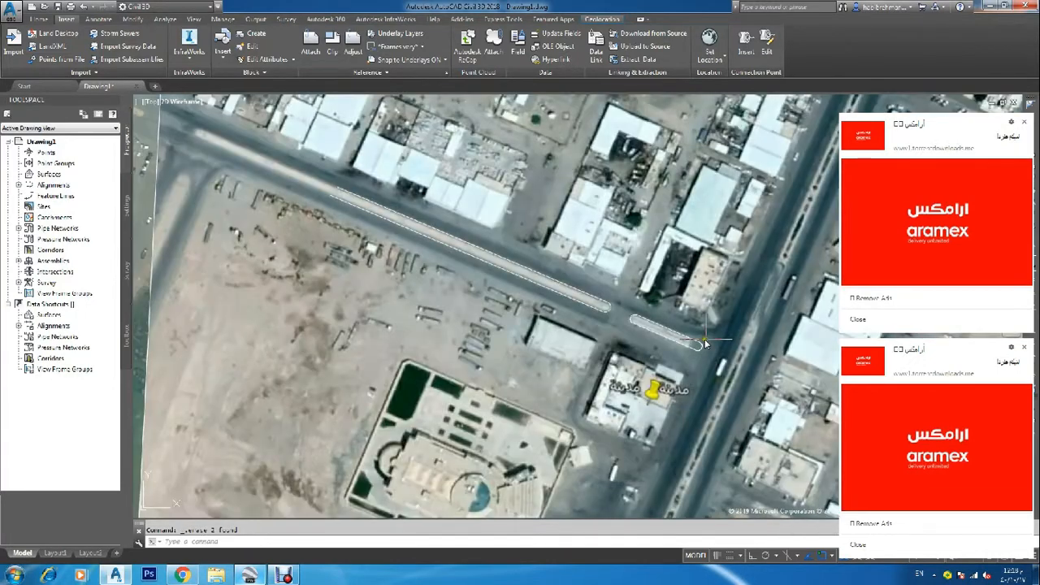
{"action": "left_click", "coordinate": [1026, 348]}
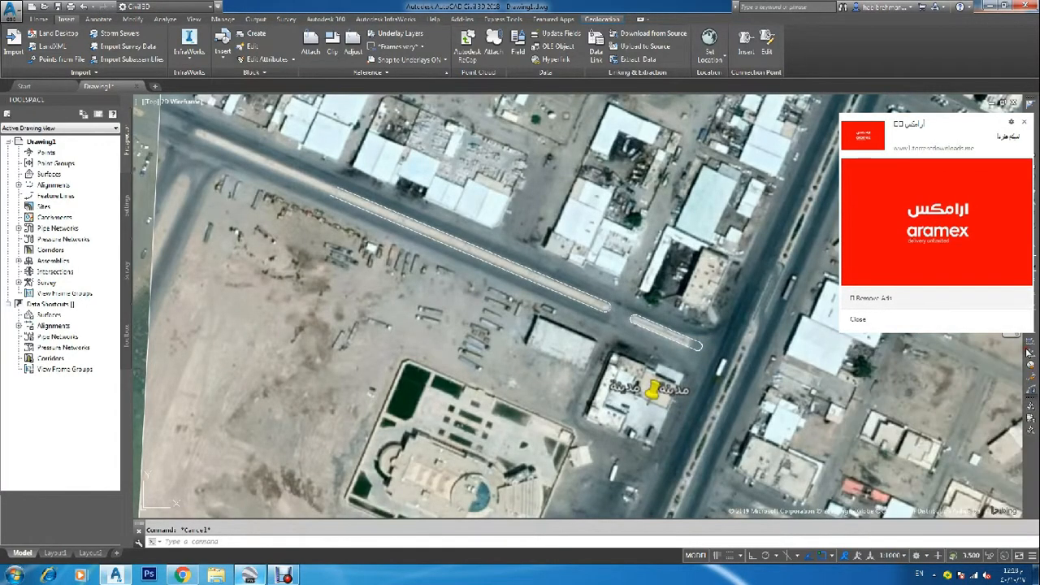
{"action": "left_click", "coordinate": [1025, 349]}
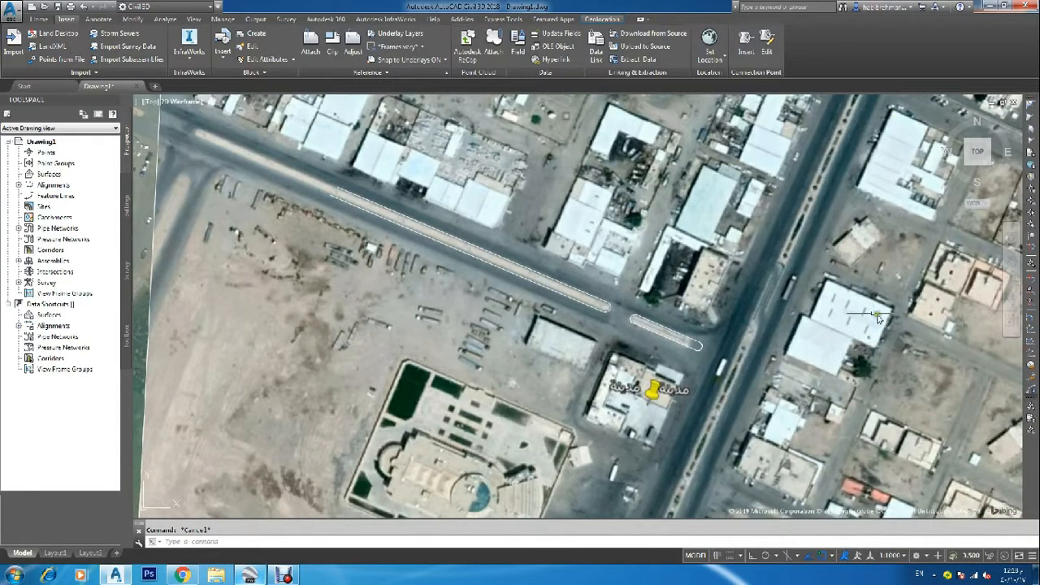
Start a polyline at the northern annex of the building marked by the yellow pin and trace the annex's west and north edges
{"action": "scroll", "coordinate": [720, 324], "scroll_direction": "up", "scroll_amount": 2}
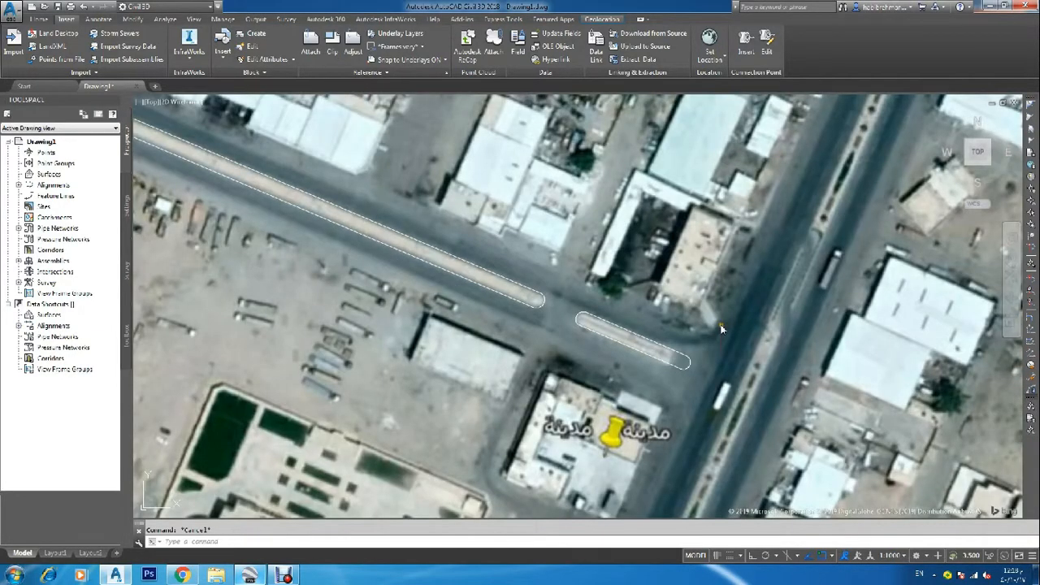
{"action": "key", "text": "Return"}
{"action": "scroll", "coordinate": [687, 329], "scroll_direction": "down", "scroll_amount": 2}
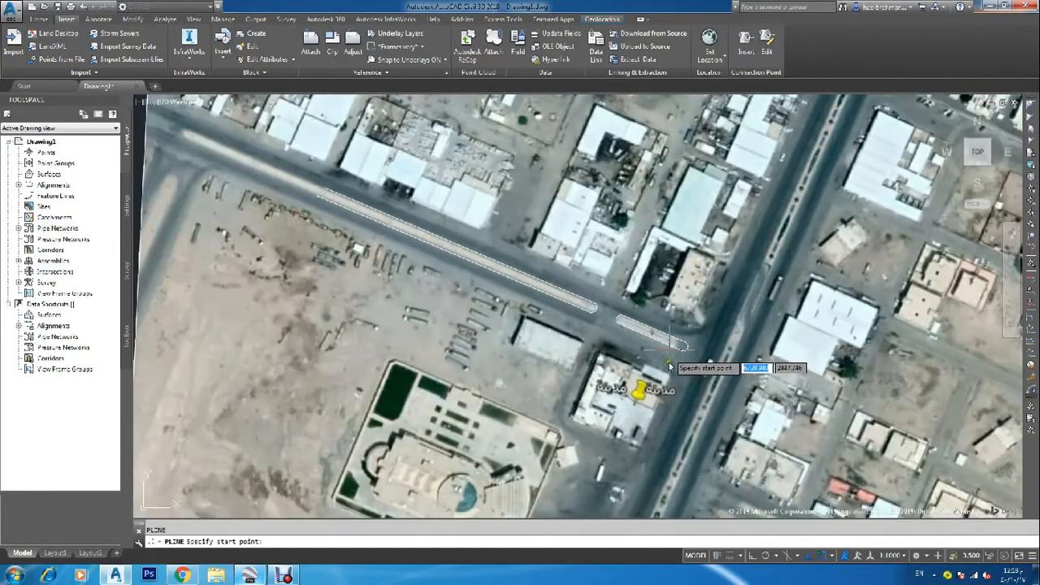
{"action": "scroll", "coordinate": [680, 396], "scroll_direction": "up", "scroll_amount": 2}
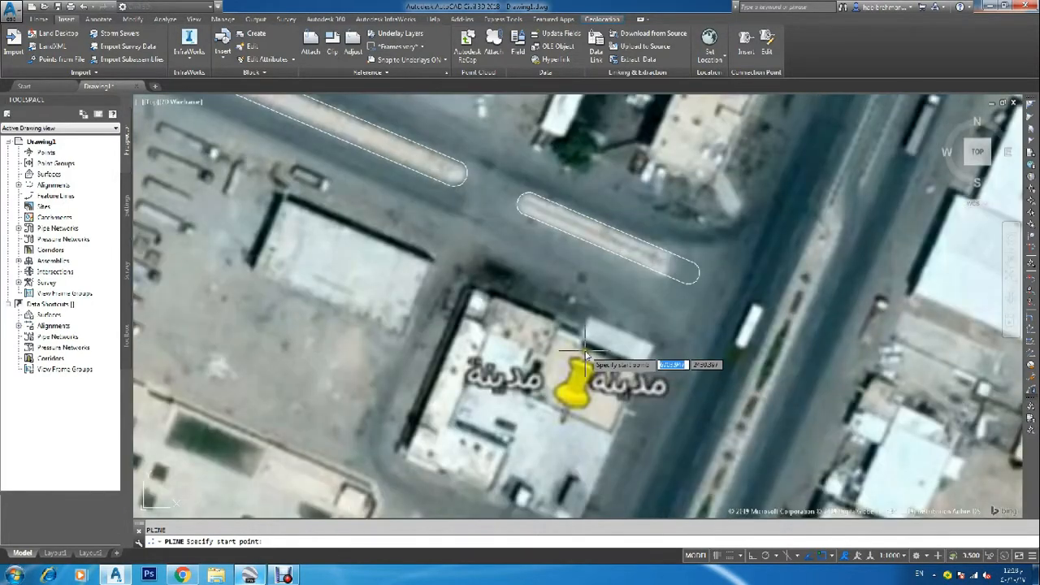
{"action": "scroll", "coordinate": [650, 381], "scroll_direction": "up", "scroll_amount": 2}
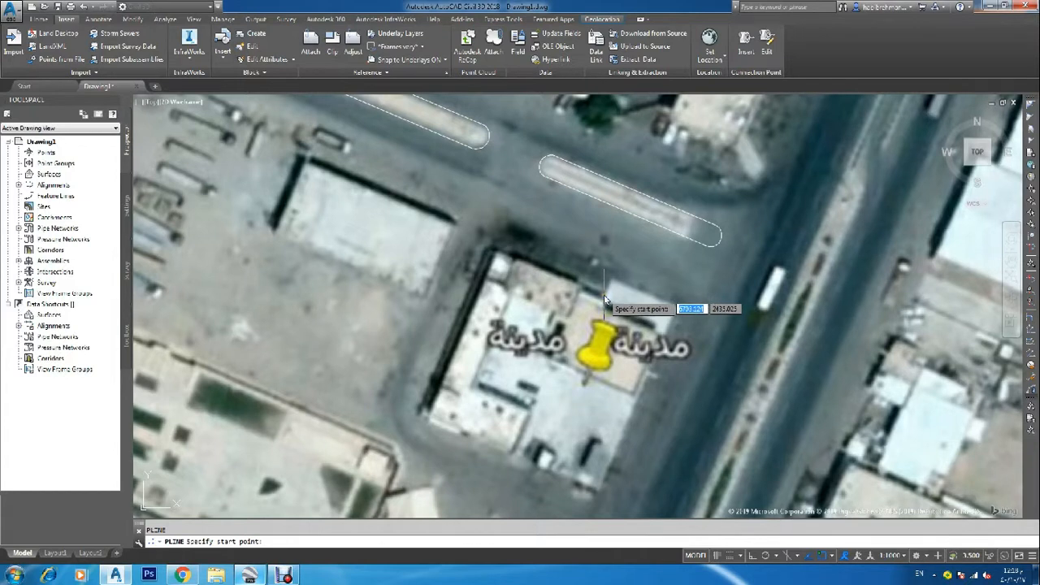
{"action": "left_click", "coordinate": [605, 299]}
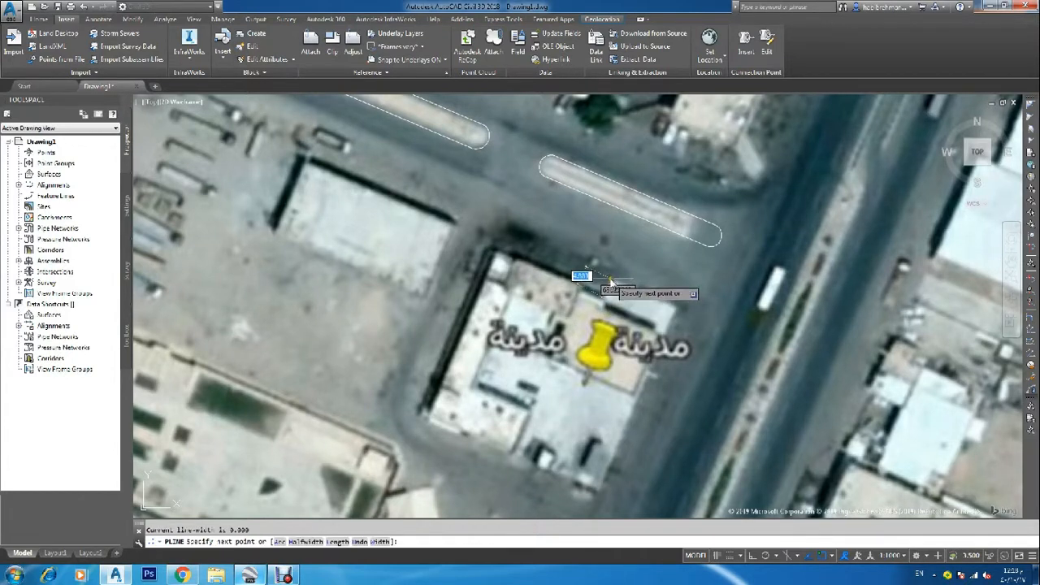
{"action": "left_click", "coordinate": [611, 282]}
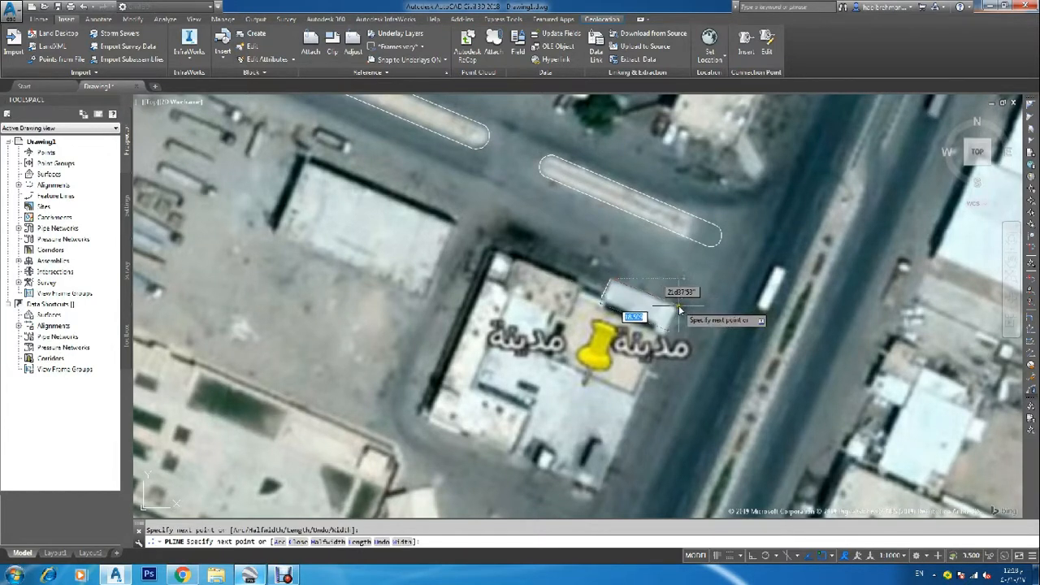
{"action": "left_click", "coordinate": [678, 308]}
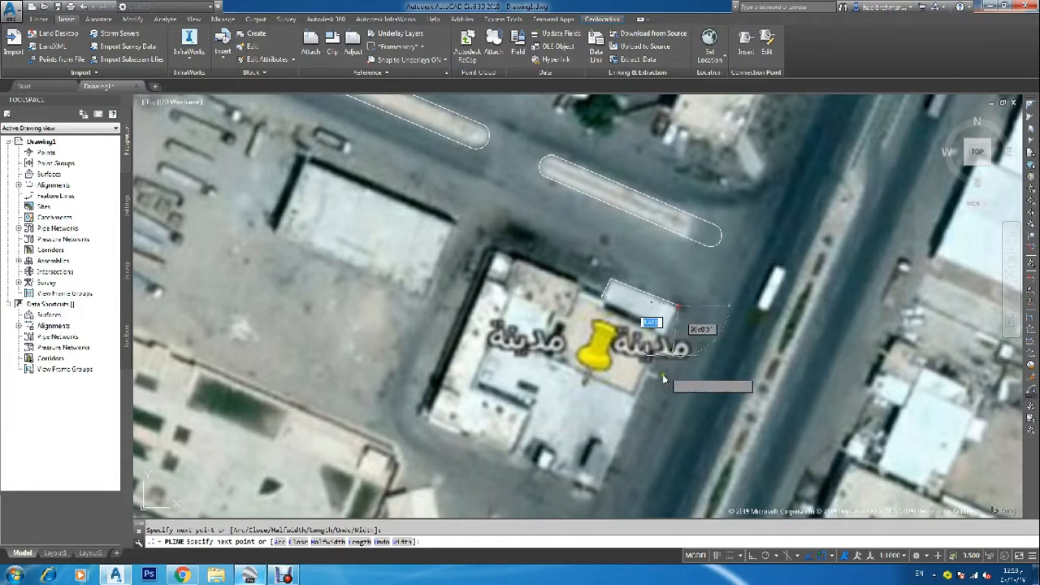
Continue the polyline around the pinned building's east, south, west and north sides back to the start point and end it
{"action": "left_click", "coordinate": [597, 496]}
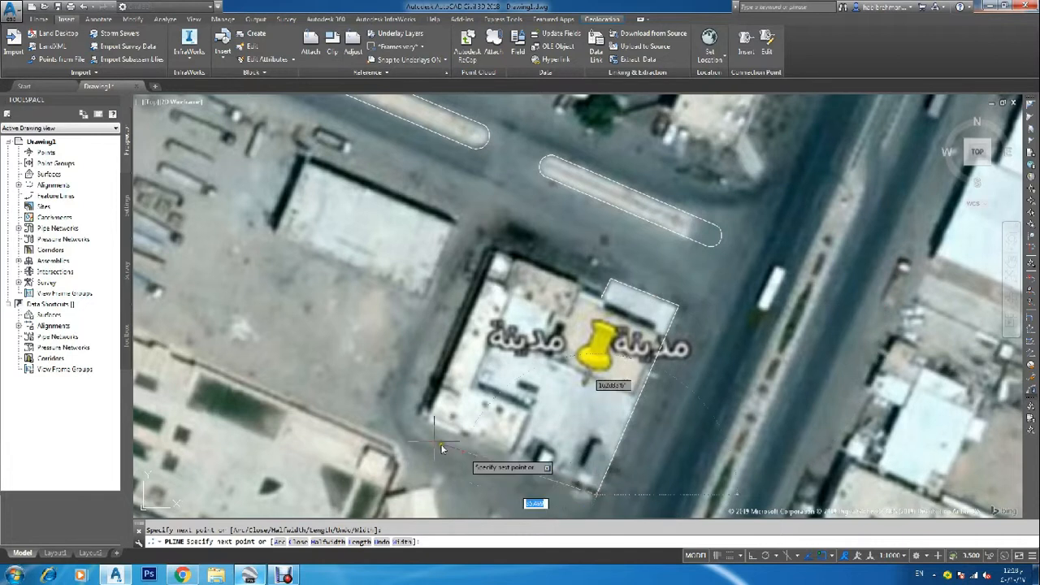
{"action": "left_click", "coordinate": [420, 418]}
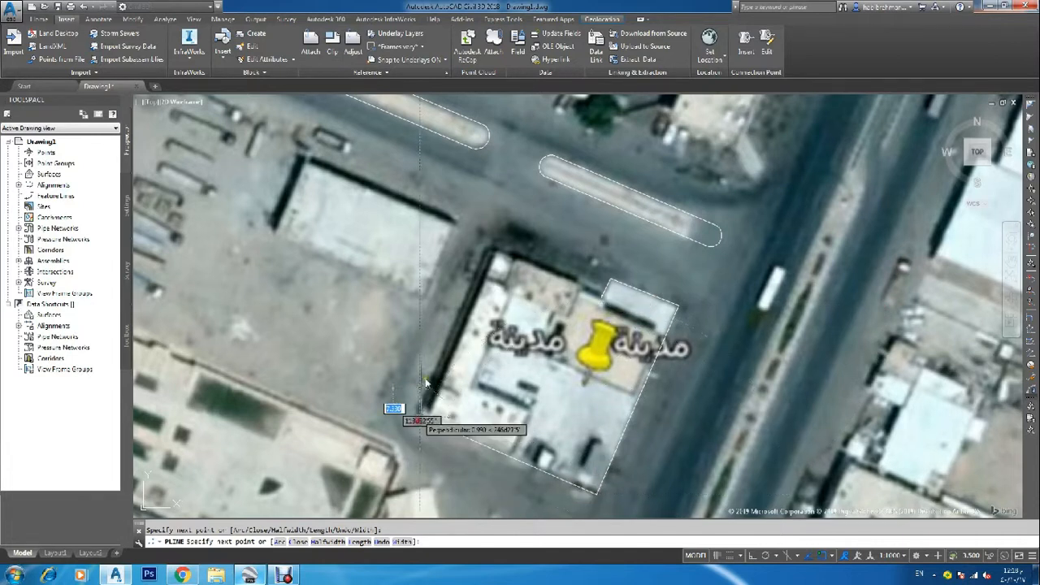
{"action": "left_click", "coordinate": [492, 251]}
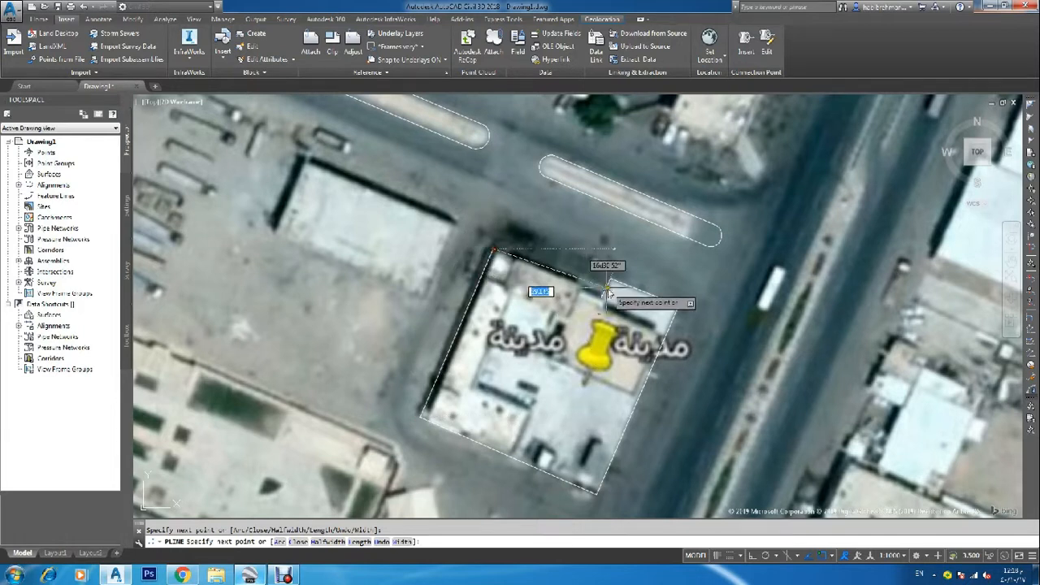
{"action": "left_click", "coordinate": [602, 296]}
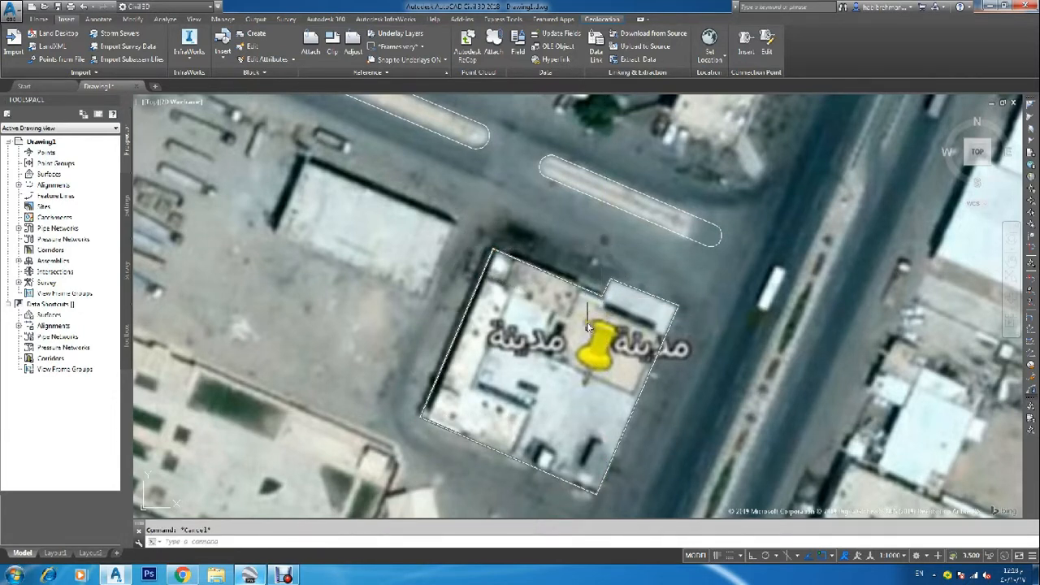
{"action": "key", "text": "Escape"}
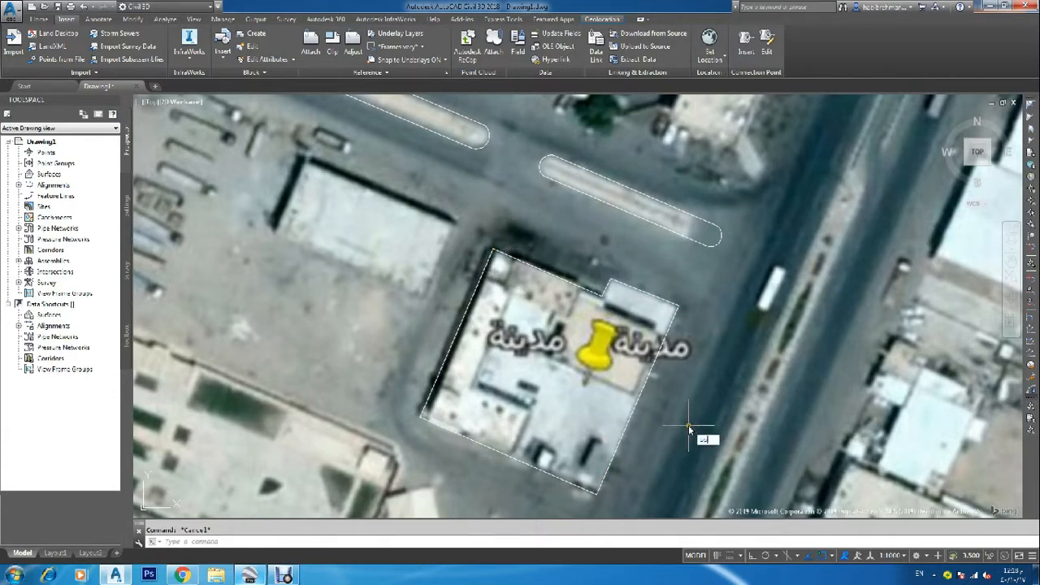
Look through the Options dialog's pages for the snap settings and close the dialog
{"action": "key", "text": "Return"}
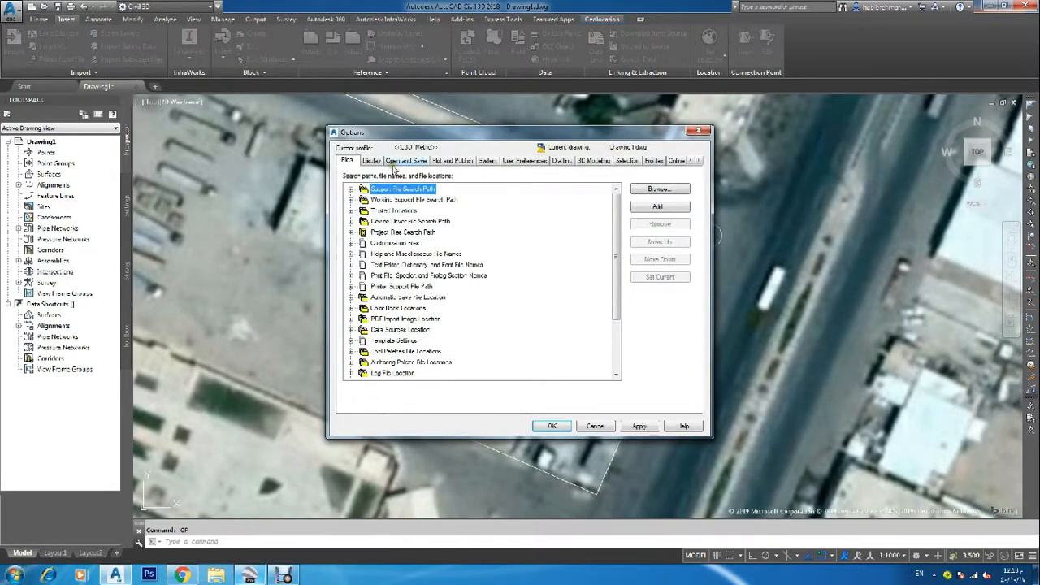
{"action": "left_click", "coordinate": [388, 161]}
{"action": "left_click", "coordinate": [375, 160]}
{"action": "left_click", "coordinate": [453, 160]}
{"action": "left_click", "coordinate": [492, 160]}
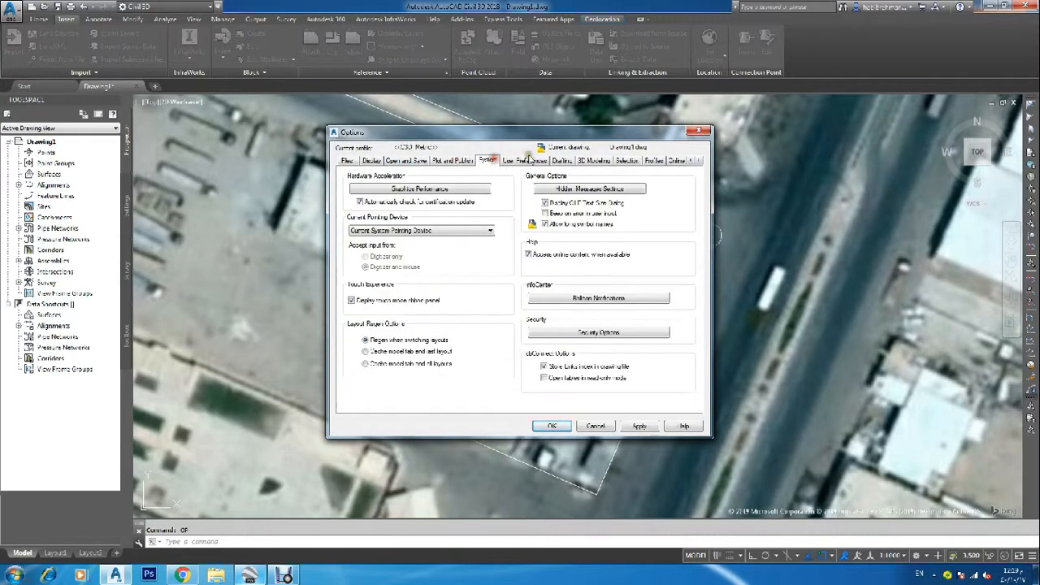
{"action": "left_click", "coordinate": [562, 160]}
{"action": "left_click", "coordinate": [593, 160]}
{"action": "left_click", "coordinate": [627, 160]}
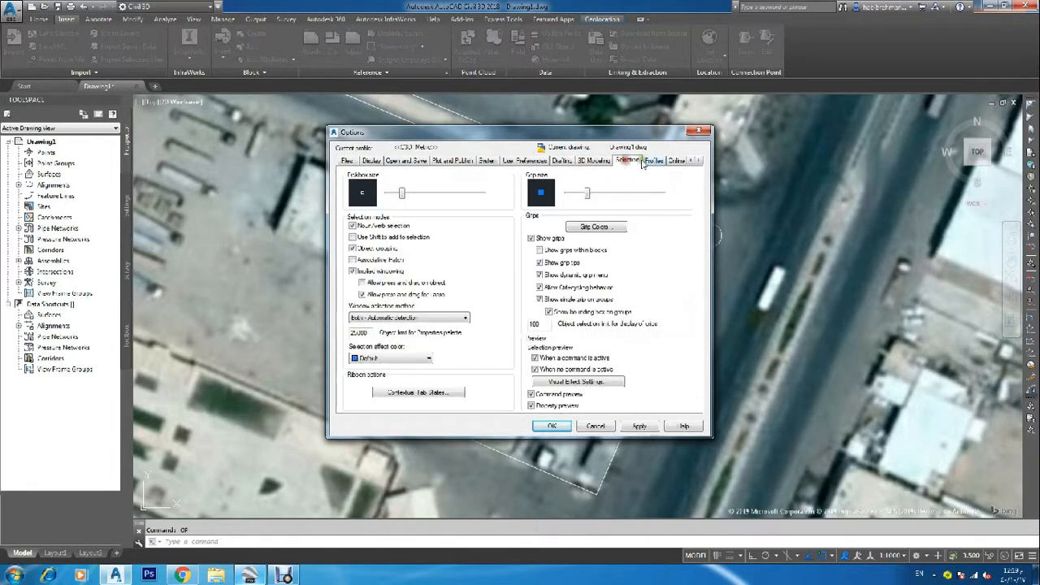
{"action": "left_click", "coordinate": [655, 160]}
{"action": "left_click", "coordinate": [699, 133]}
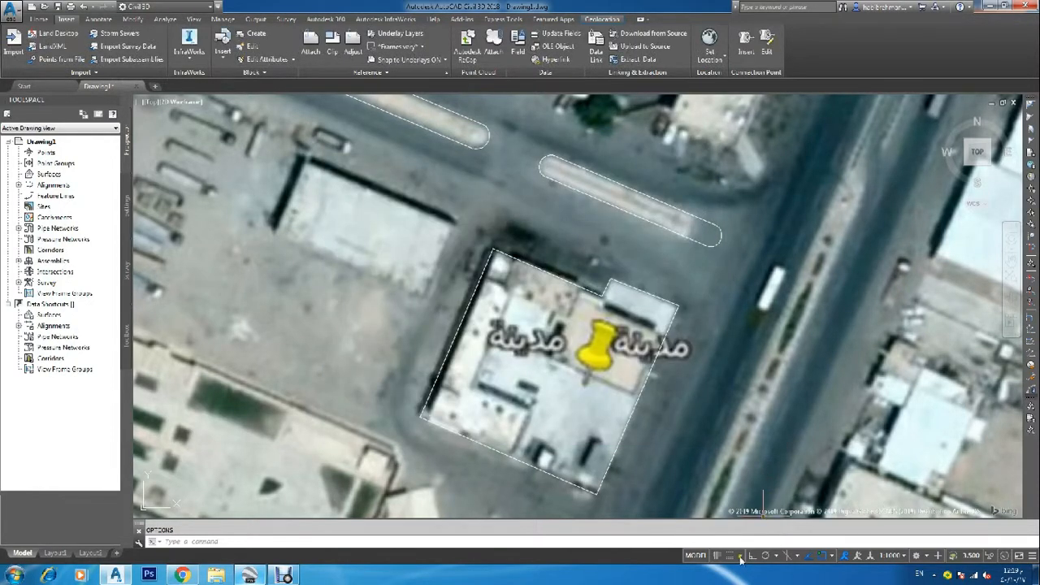
Enable all object snap modes except Extension in the drafting settings
{"action": "left_click", "coordinate": [785, 557]}
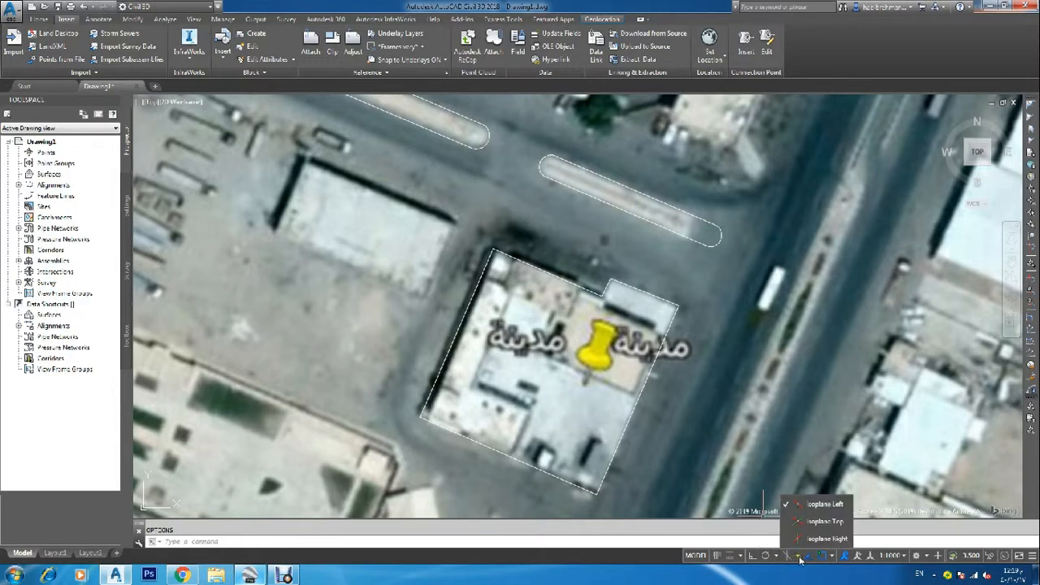
{"action": "left_click", "coordinate": [800, 558]}
{"action": "left_click", "coordinate": [736, 555]}
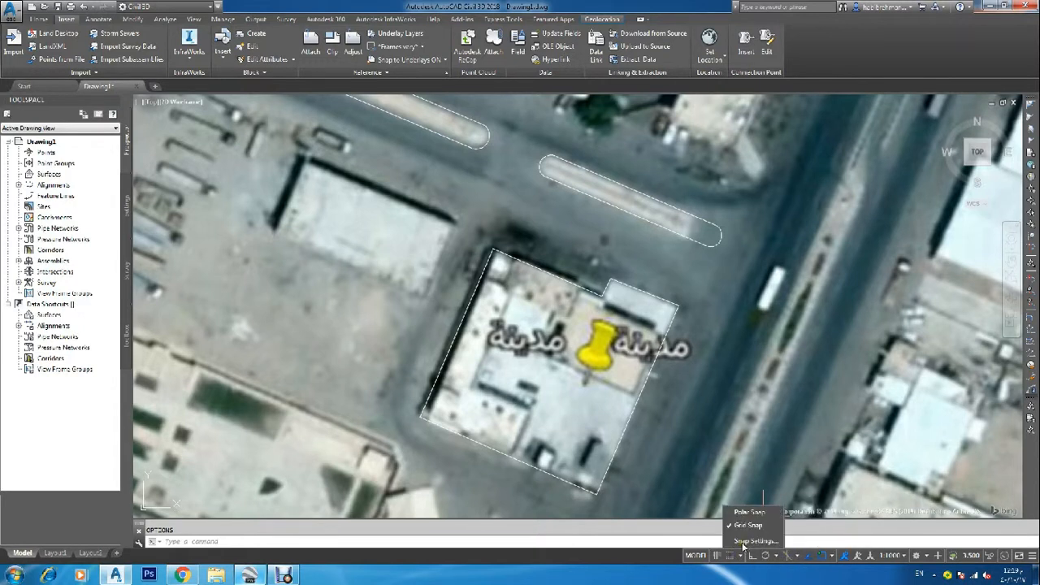
{"action": "left_click", "coordinate": [742, 542]}
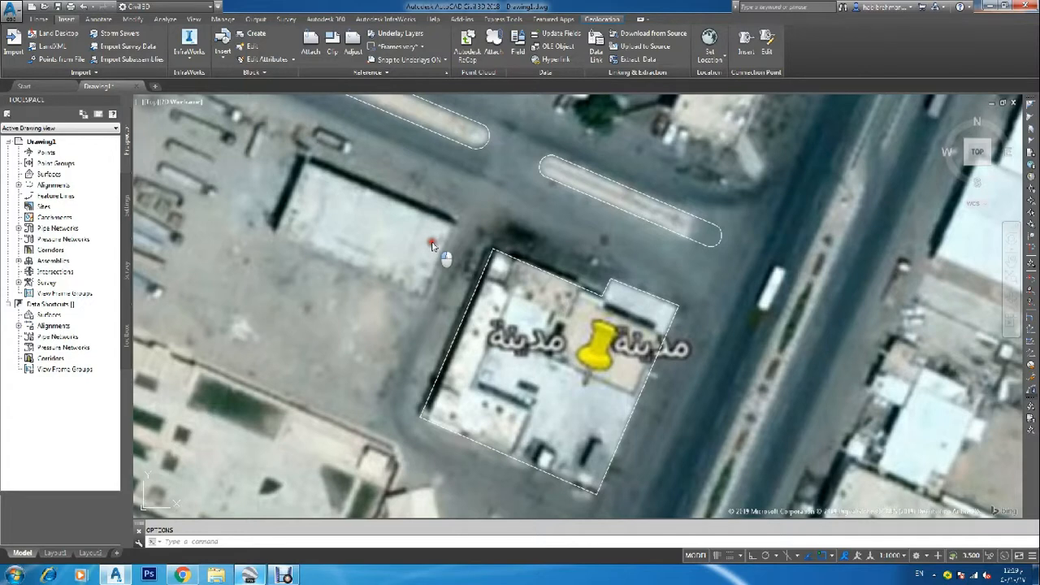
{"action": "left_click", "coordinate": [465, 184]}
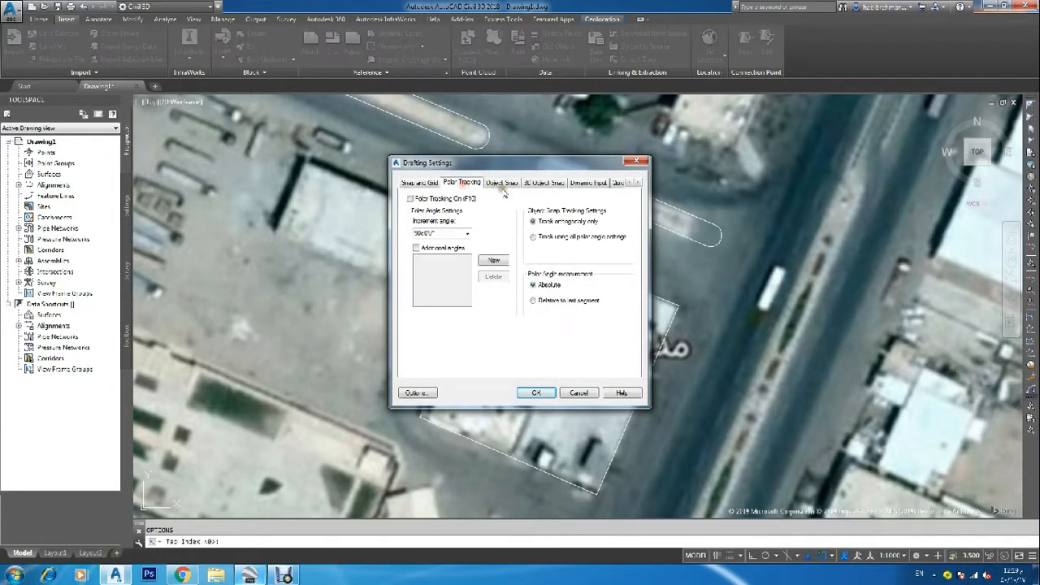
{"action": "left_click", "coordinate": [502, 183]}
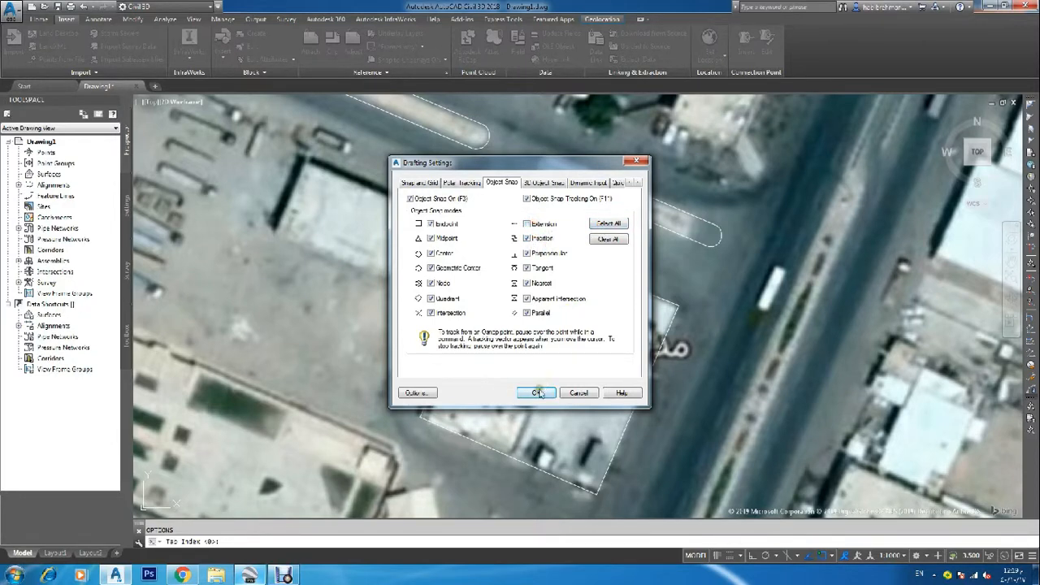
{"action": "left_click", "coordinate": [537, 392]}
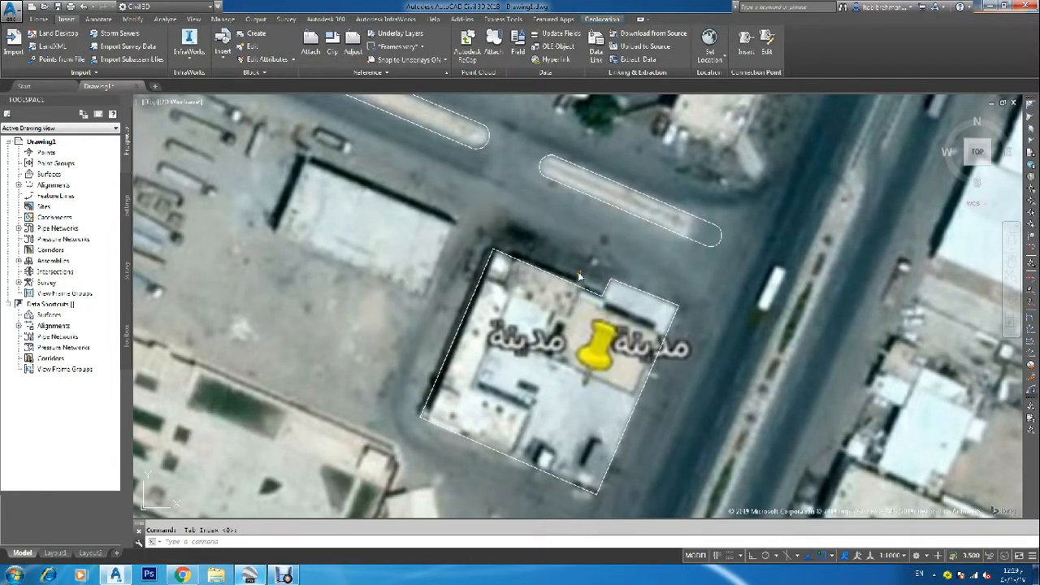
Trace the rectangular building west of the pinned one with a four-sided polyline about 42 m long, ending at its start point
{"action": "scroll", "coordinate": [578, 272], "scroll_direction": "down", "scroll_amount": 2}
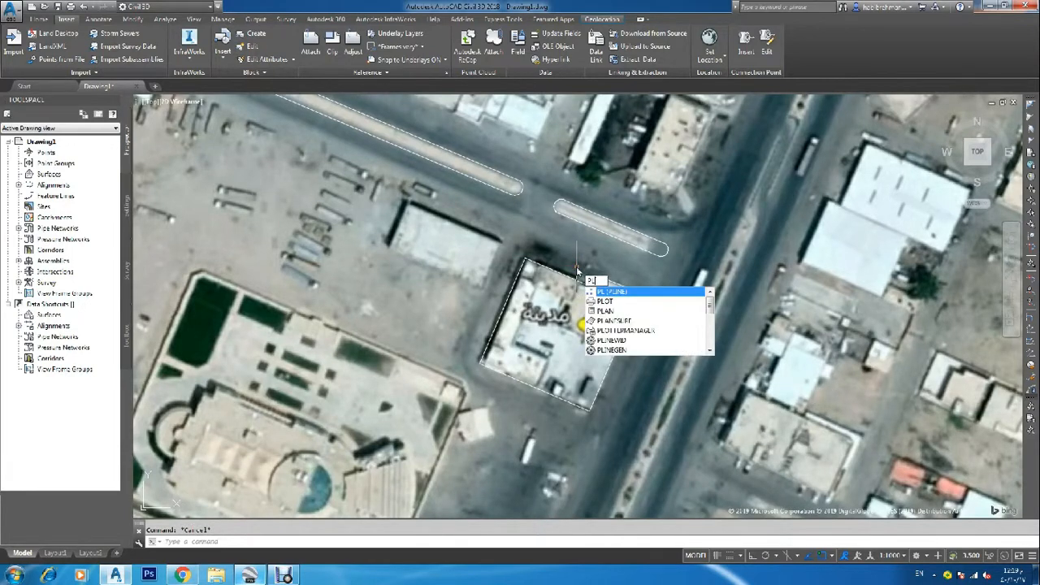
{"action": "key", "text": "Return"}
{"action": "scroll", "coordinate": [411, 209], "scroll_direction": "up", "scroll_amount": 2}
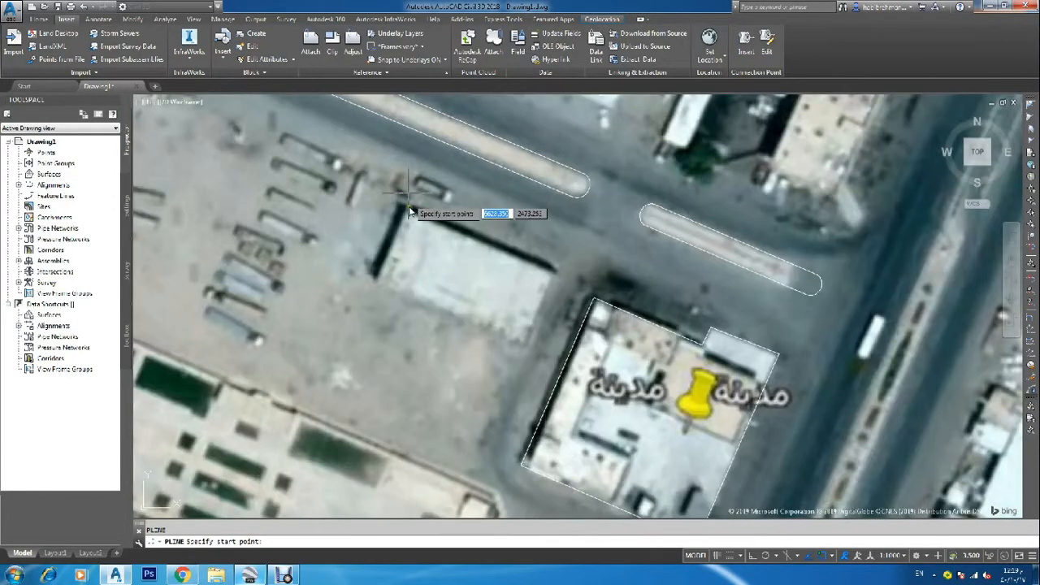
{"action": "left_click", "coordinate": [406, 209]}
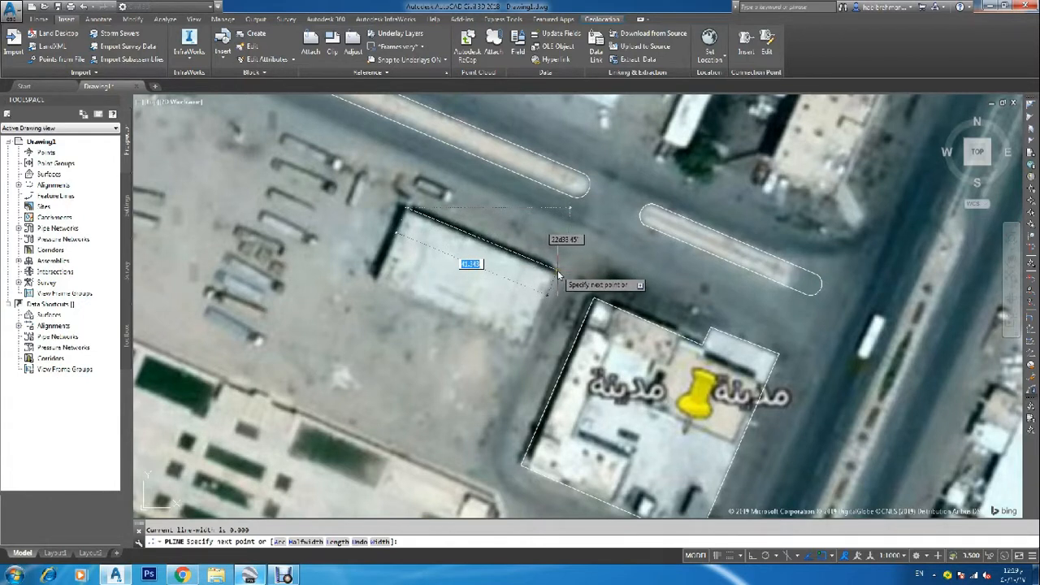
{"action": "left_click", "coordinate": [558, 271]}
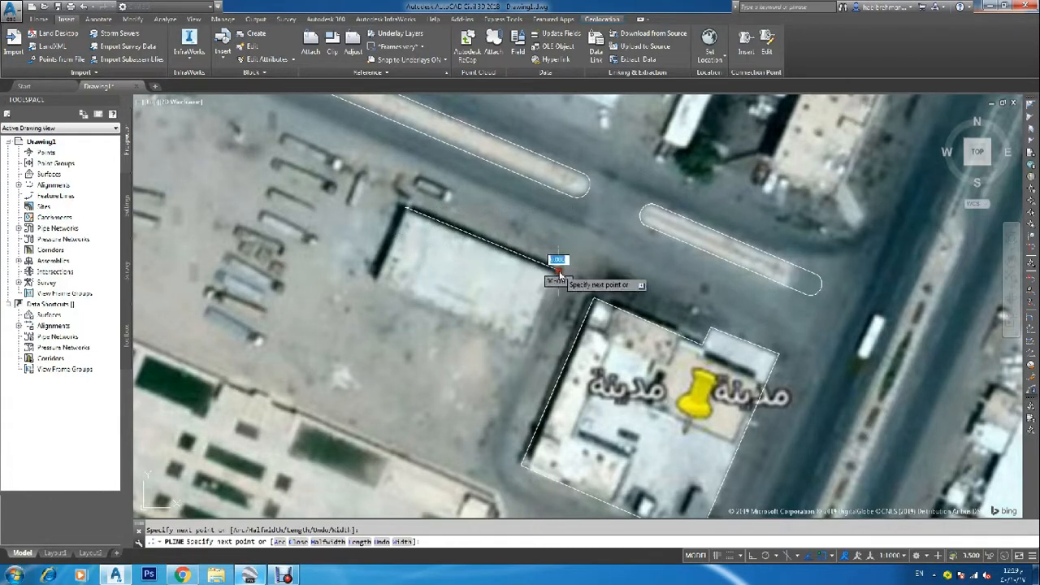
{"action": "left_click", "coordinate": [528, 355]}
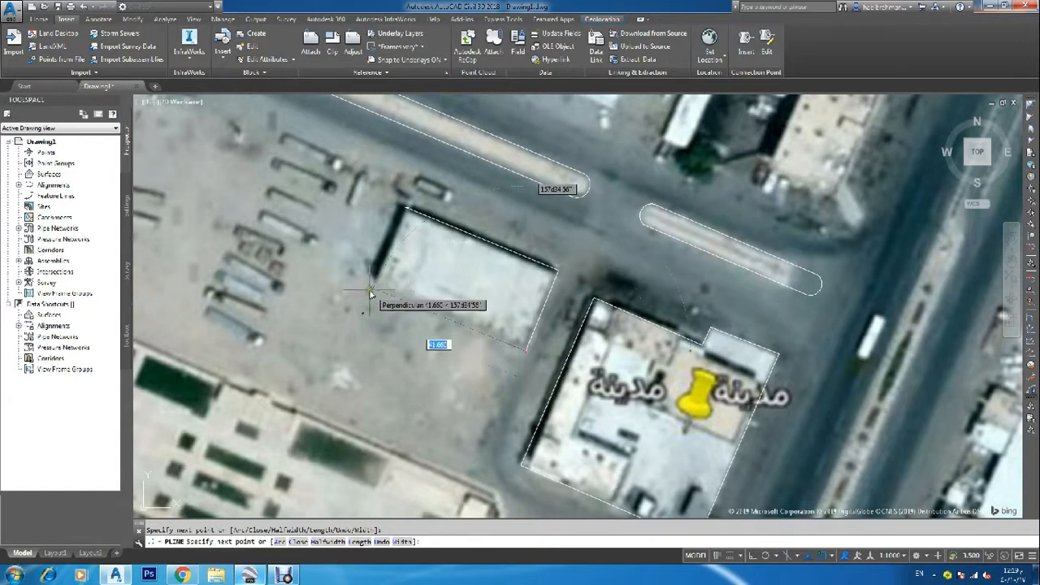
{"action": "left_click", "coordinate": [373, 290]}
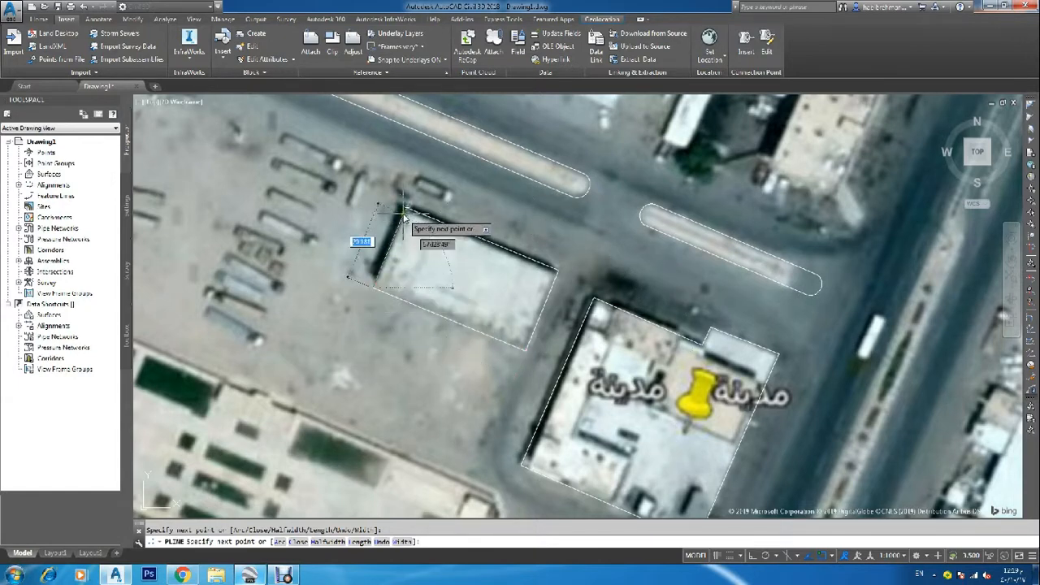
{"action": "left_click", "coordinate": [406, 211]}
{"action": "key", "text": "Return"}
{"action": "scroll", "coordinate": [428, 248], "scroll_direction": "down", "scroll_amount": 2}
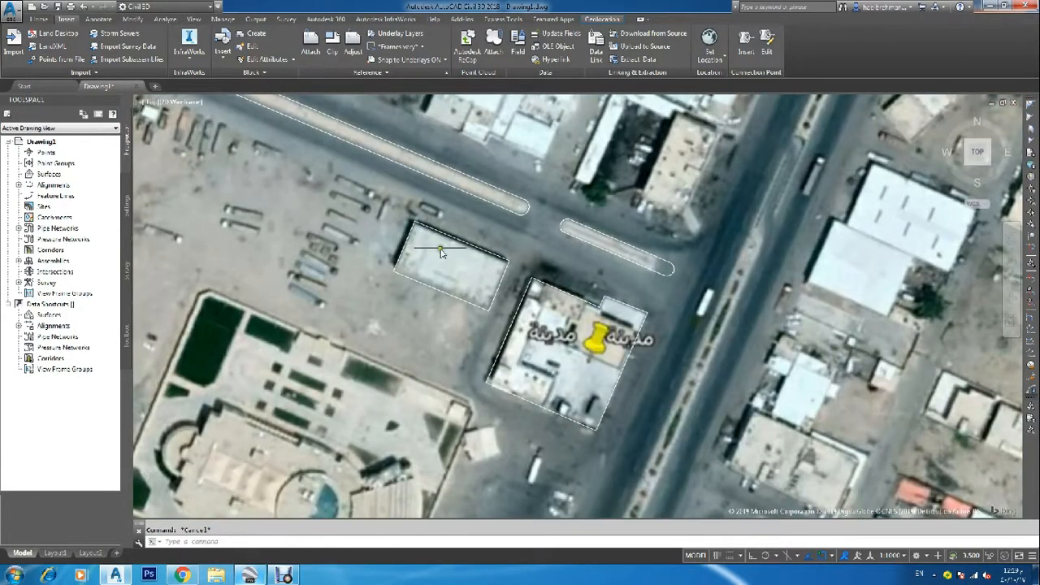
Start a polyline at the walled compound's northwest corner and trace its north wall, about 115 m long, to the northeast corner
{"action": "key", "text": "Return"}
{"action": "scroll", "coordinate": [440, 252], "scroll_direction": "down", "scroll_amount": 3}
{"action": "scroll", "coordinate": [349, 294], "scroll_direction": "up", "scroll_amount": 4}
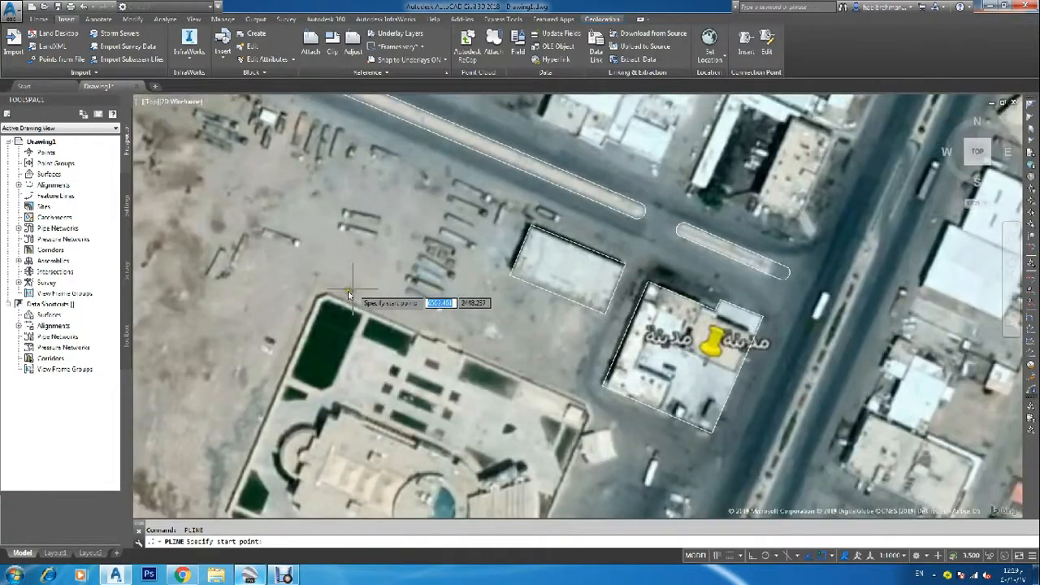
{"action": "scroll", "coordinate": [350, 294], "scroll_direction": "up", "scroll_amount": 2}
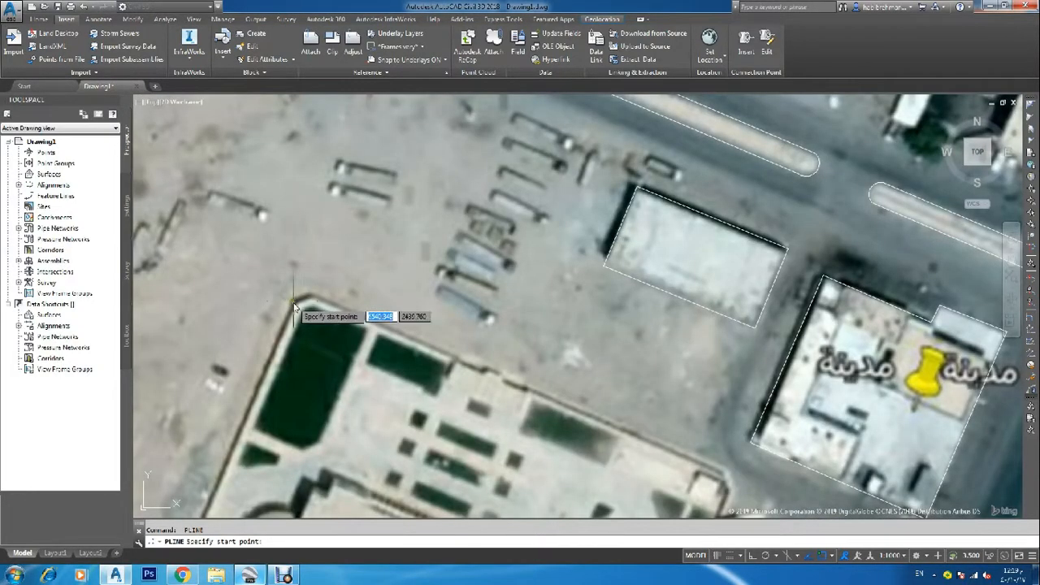
{"action": "left_click", "coordinate": [294, 303]}
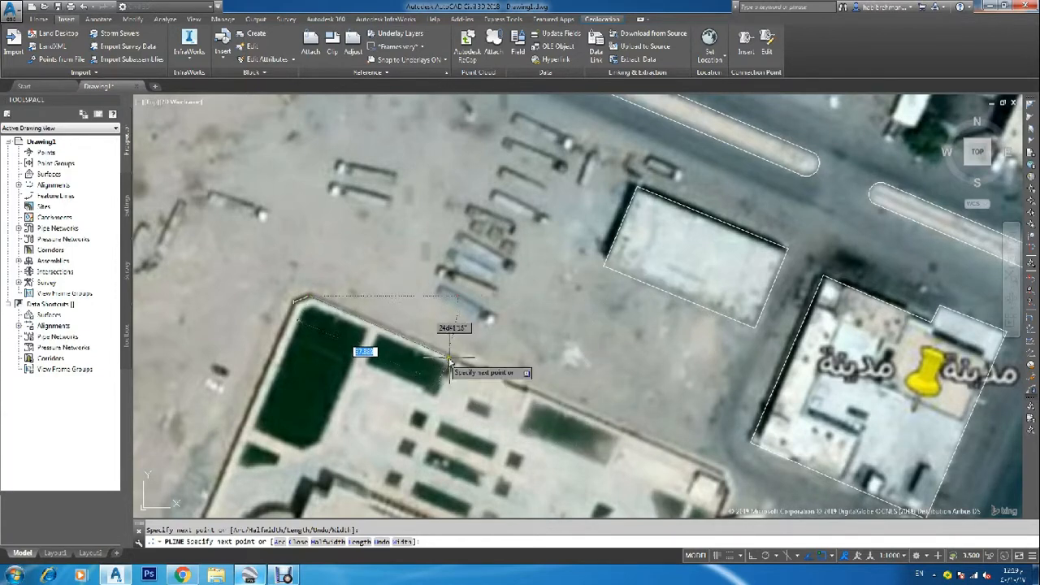
{"action": "scroll", "coordinate": [569, 418], "scroll_direction": "down", "scroll_amount": 1}
{"action": "scroll", "coordinate": [677, 455], "scroll_direction": "up", "scroll_amount": 1}
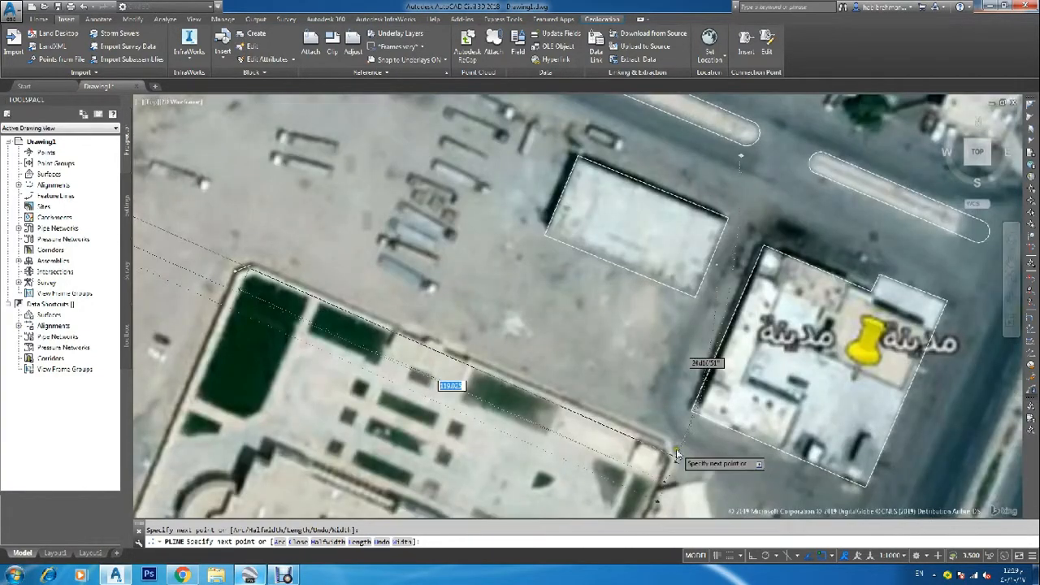
{"action": "scroll", "coordinate": [677, 455], "scroll_direction": "up", "scroll_amount": 2}
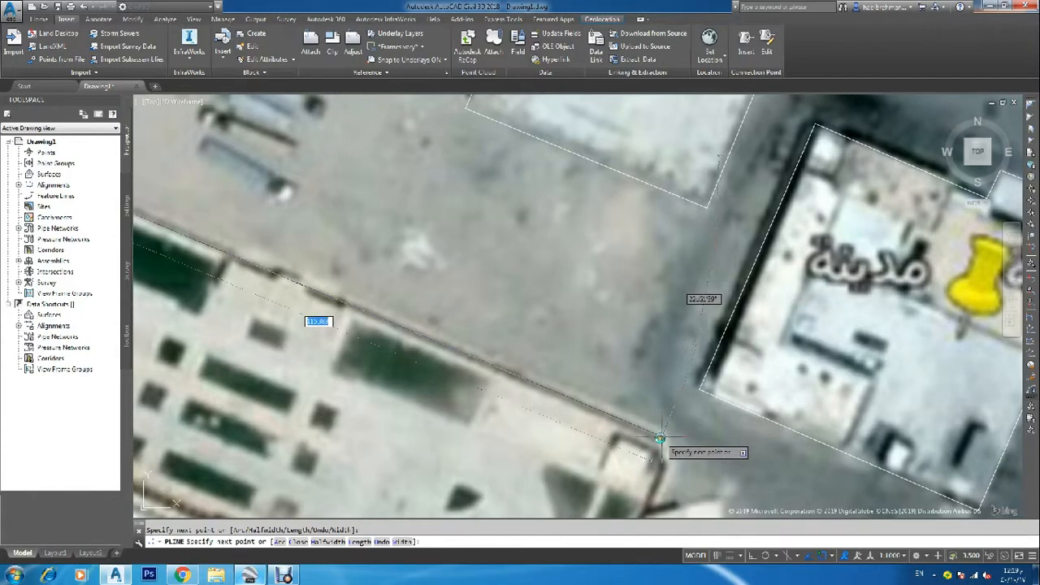
{"action": "left_click", "coordinate": [661, 435]}
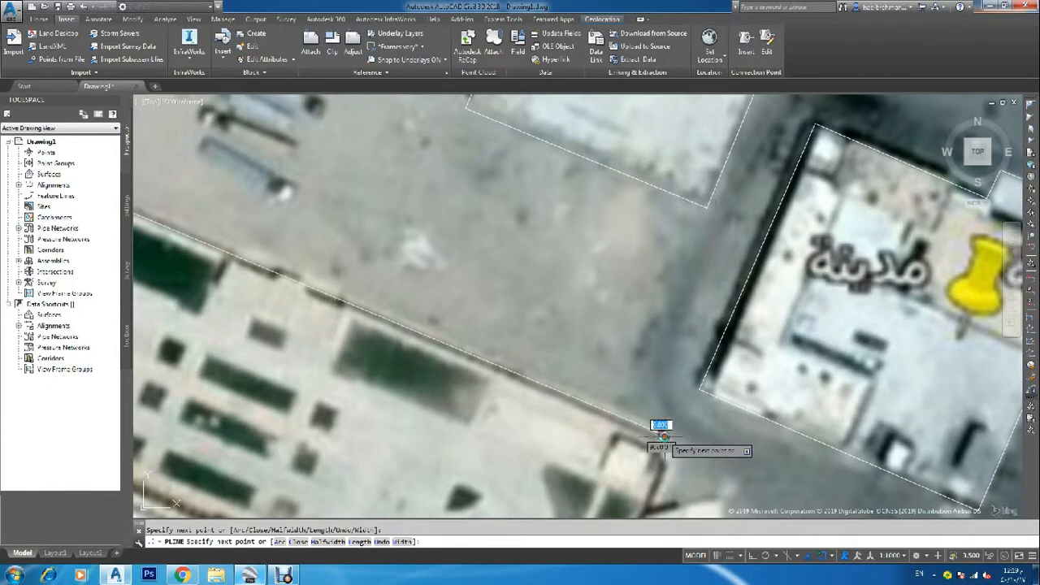
Continue the polyline around the compound's angled northeast corner and the small white structure outside its east wall
{"action": "scroll", "coordinate": [659, 432], "scroll_direction": "down", "scroll_amount": 3}
{"action": "scroll", "coordinate": [646, 439], "scroll_direction": "up", "scroll_amount": 5}
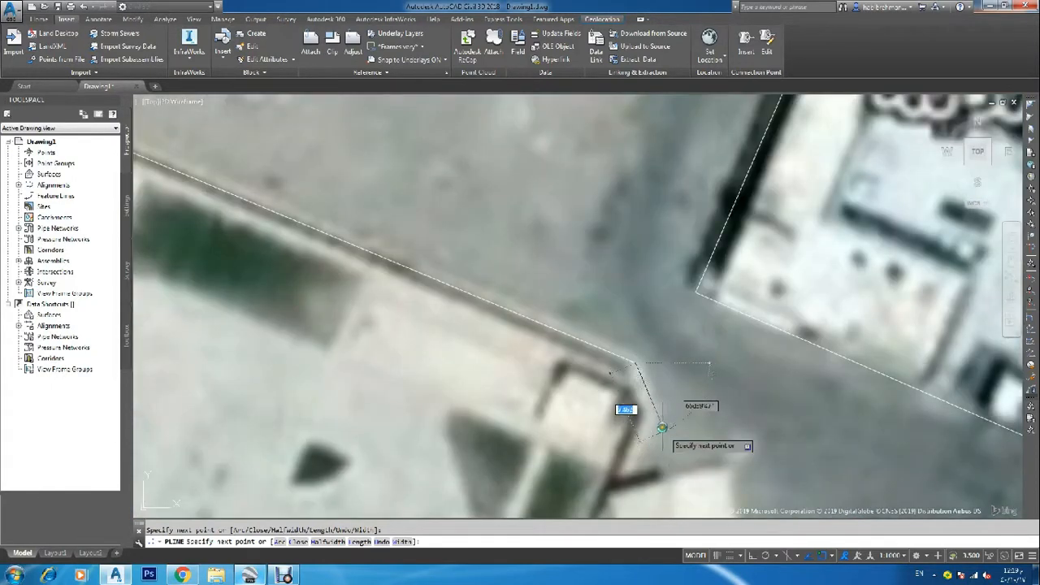
{"action": "scroll", "coordinate": [657, 418], "scroll_direction": "down", "scroll_amount": 3}
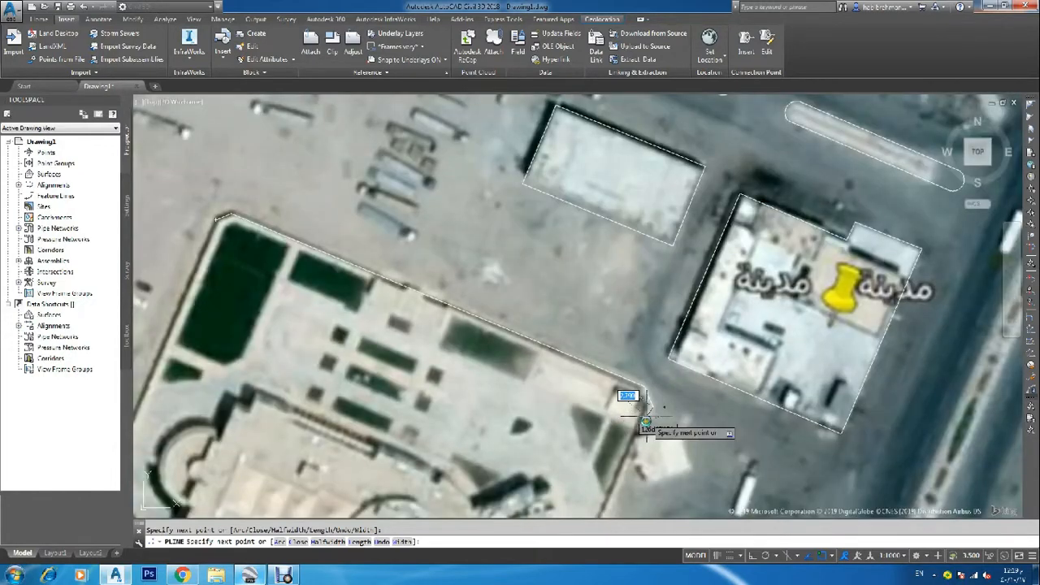
{"action": "scroll", "coordinate": [642, 424], "scroll_direction": "up", "scroll_amount": 2}
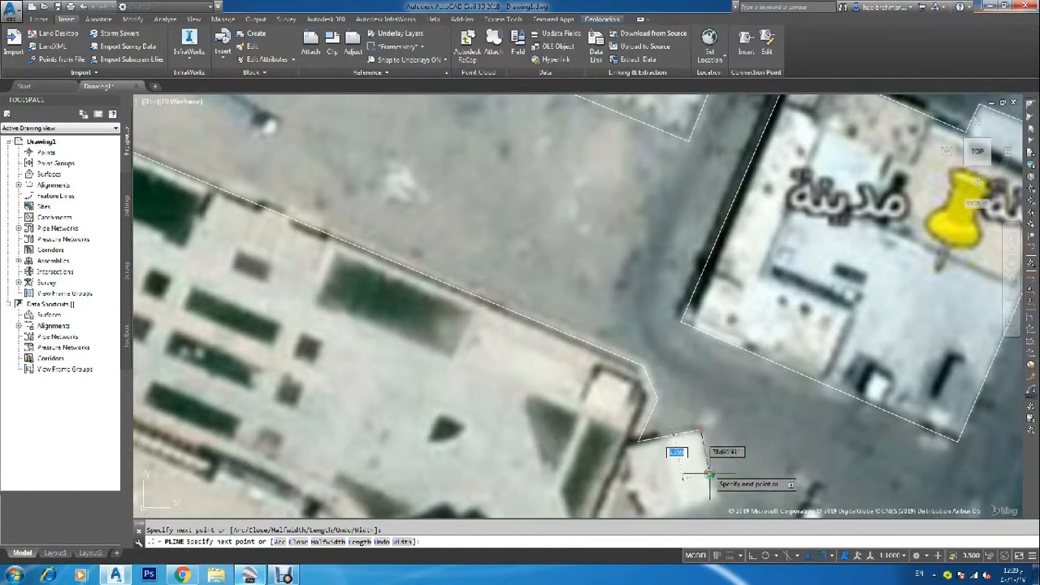
{"action": "scroll", "coordinate": [660, 400], "scroll_direction": "down", "scroll_amount": 3}
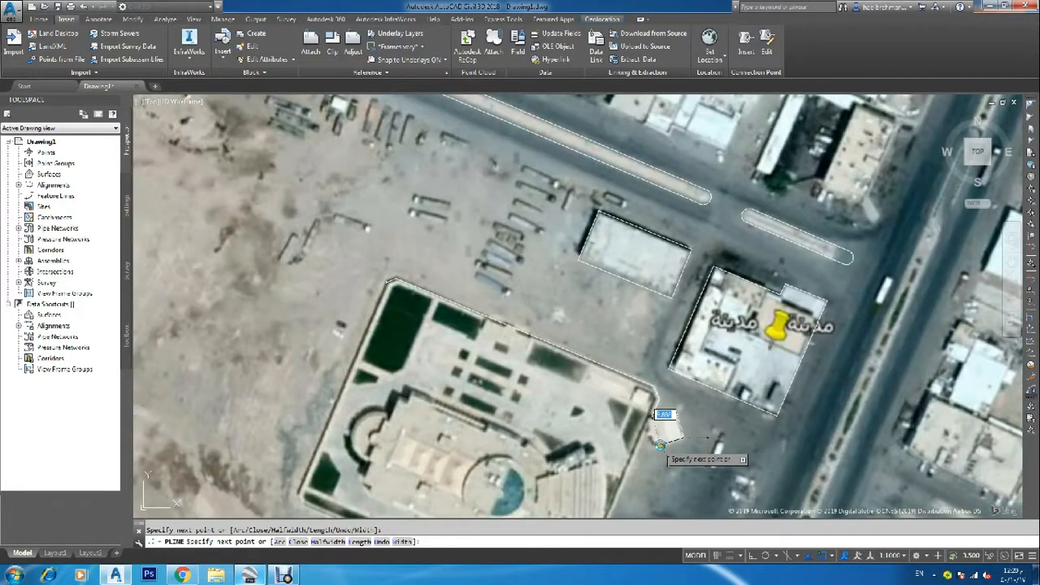
{"action": "scroll", "coordinate": [660, 443], "scroll_direction": "up", "scroll_amount": 5}
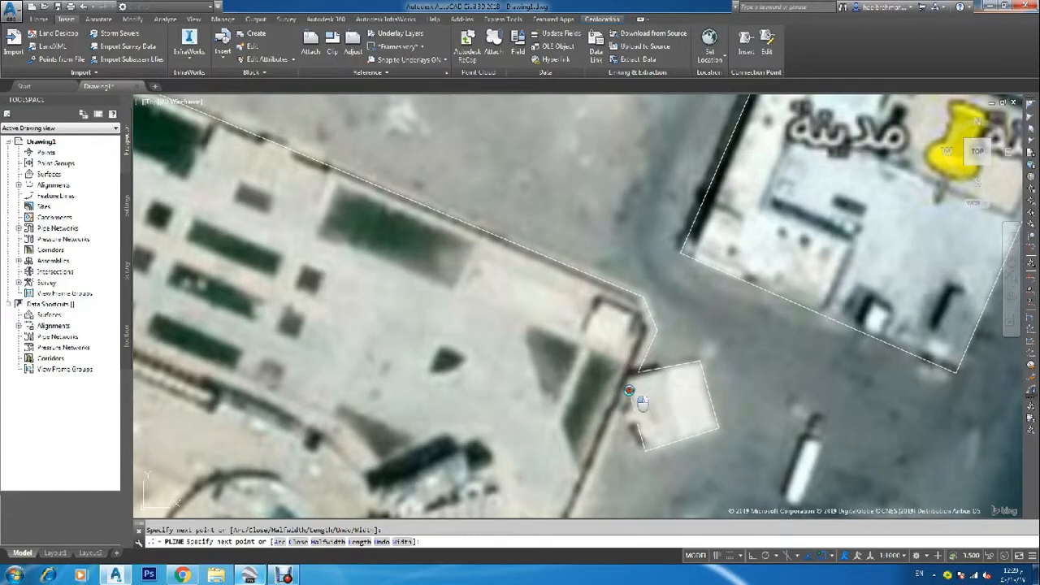
Continue the polyline down the compound's east wall and along its south wall, about 123 m long, to the southwest corner
{"action": "scroll", "coordinate": [630, 393], "scroll_direction": "down", "scroll_amount": 6}
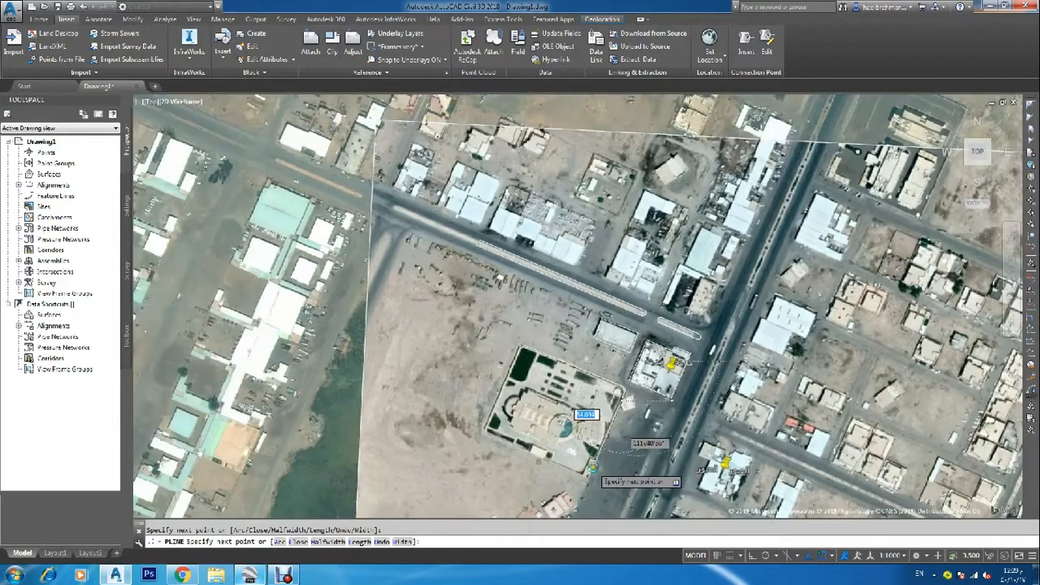
{"action": "scroll", "coordinate": [592, 468], "scroll_direction": "up", "scroll_amount": 8}
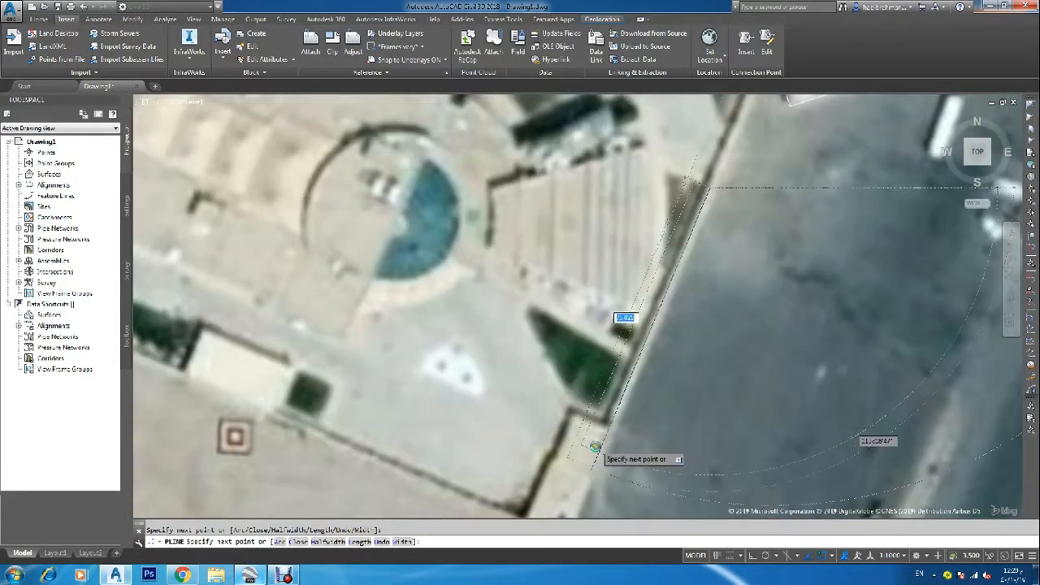
{"action": "scroll", "coordinate": [595, 446], "scroll_direction": "down", "scroll_amount": 4}
{"action": "scroll", "coordinate": [581, 488], "scroll_direction": "up", "scroll_amount": 2}
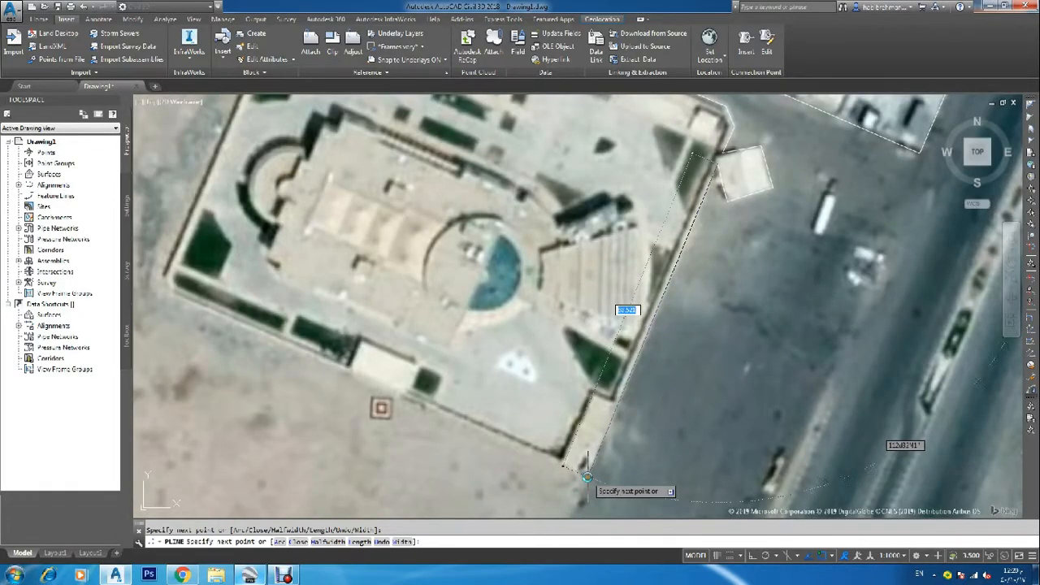
{"action": "left_click", "coordinate": [587, 477]}
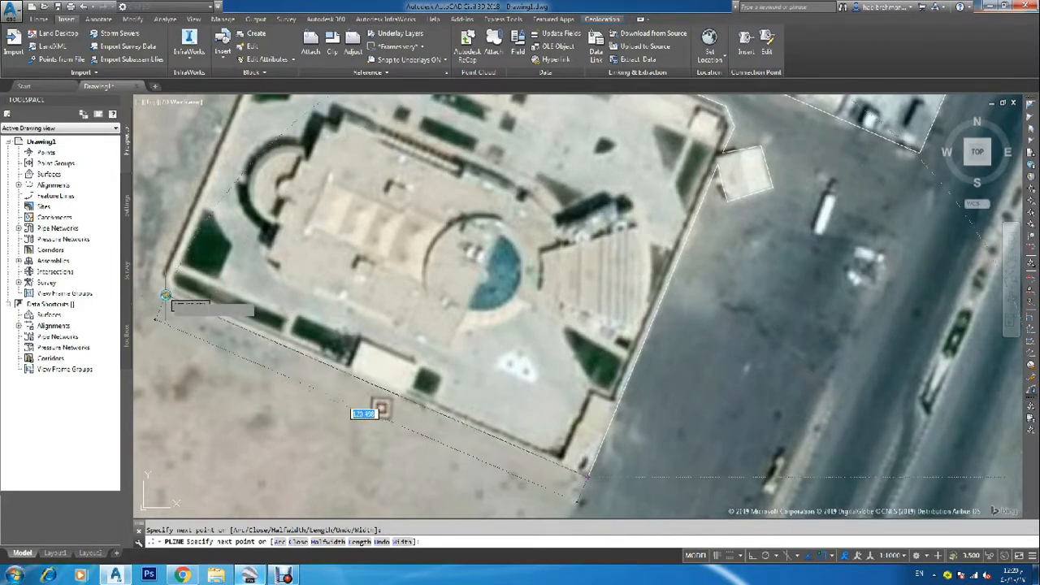
{"action": "scroll", "coordinate": [166, 296], "scroll_direction": "up", "scroll_amount": 5}
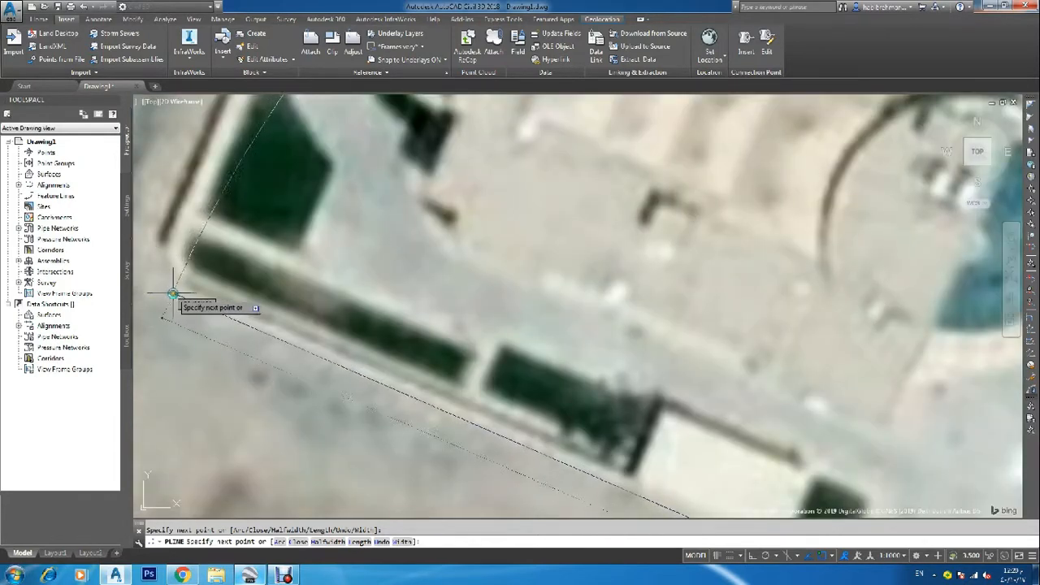
{"action": "left_click", "coordinate": [171, 290]}
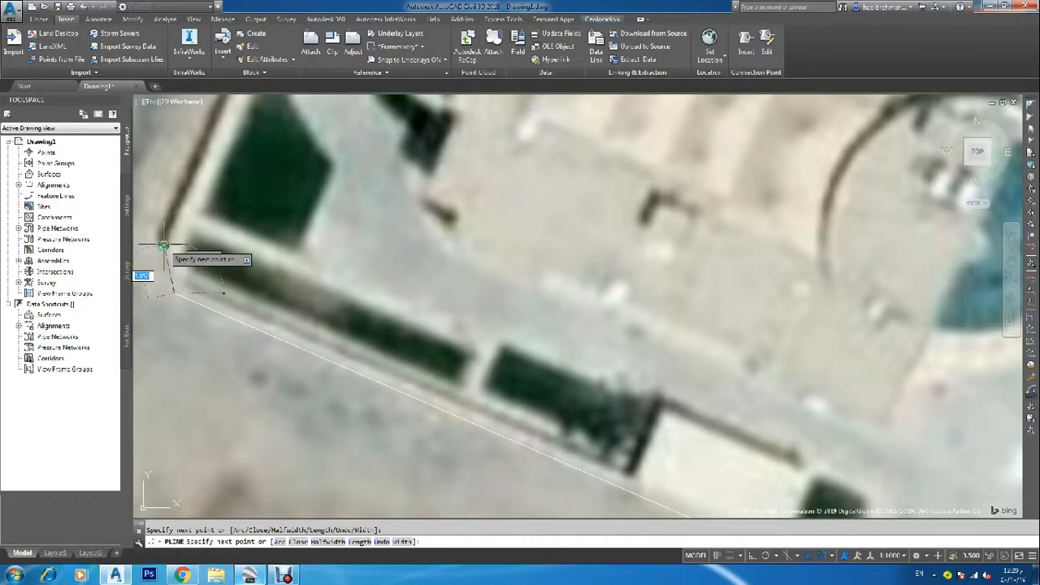
Trace the compound's angled southwest corner and west wall back to the northwest start point and end the polyline
{"action": "scroll", "coordinate": [179, 260], "scroll_direction": "down", "scroll_amount": 5}
{"action": "scroll", "coordinate": [184, 258], "scroll_direction": "up", "scroll_amount": 8}
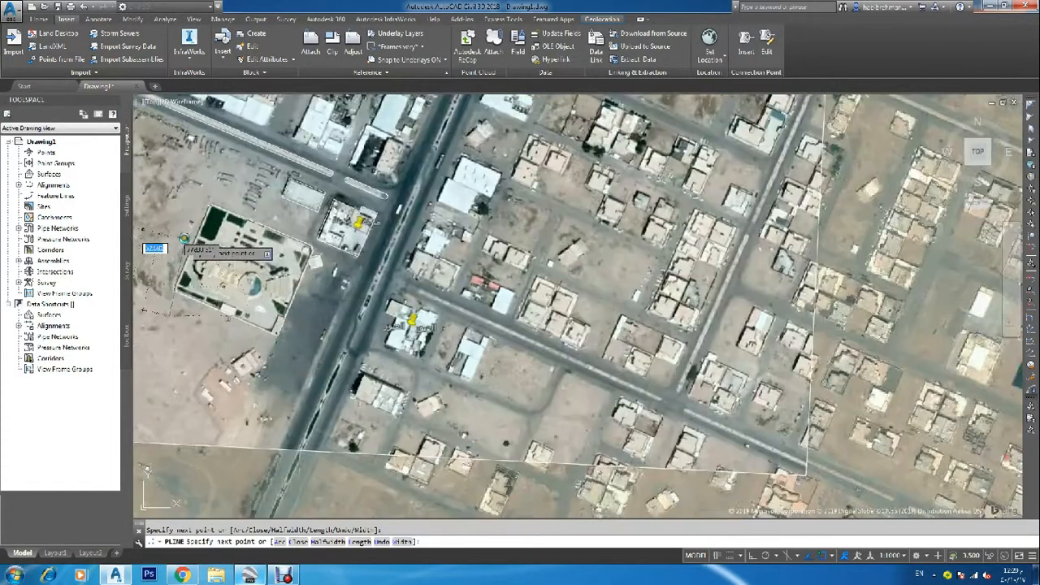
{"action": "scroll", "coordinate": [238, 177], "scroll_direction": "up", "scroll_amount": 2}
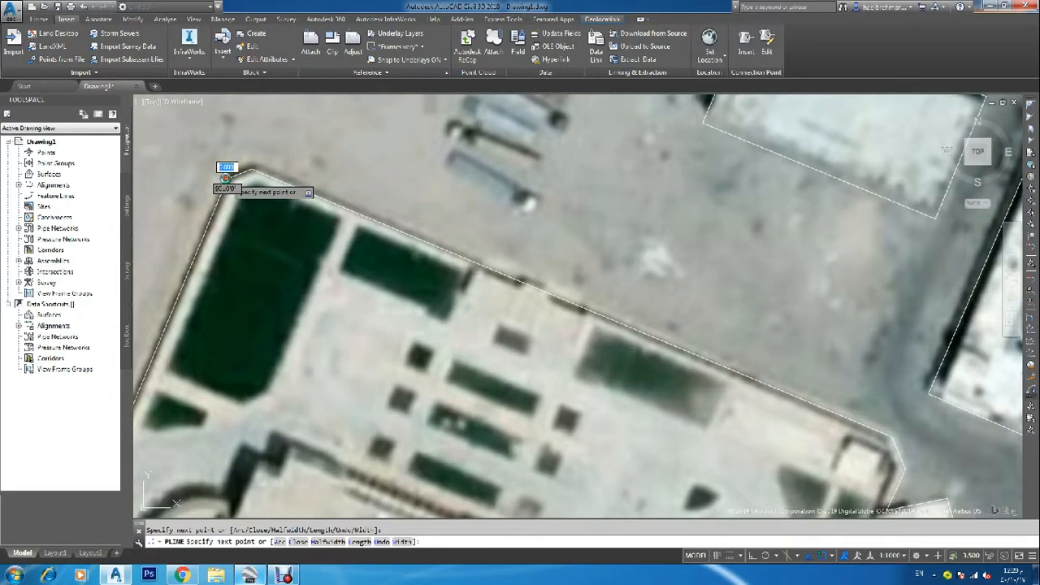
{"action": "key", "text": "Escape"}
{"action": "scroll", "coordinate": [258, 206], "scroll_direction": "down", "scroll_amount": 4}
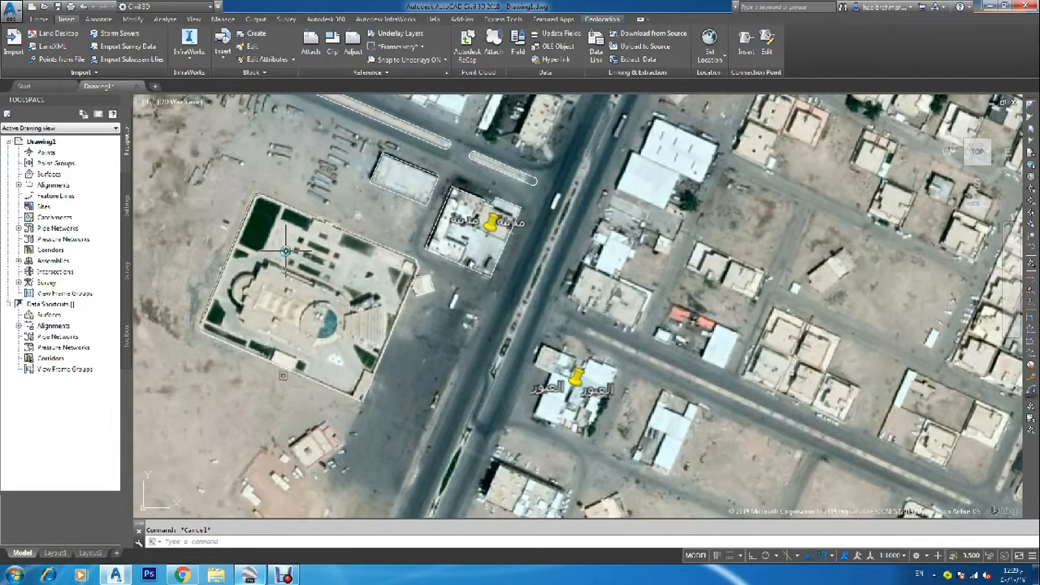
Trace the beige corner building north of the short road median with a closed four-sided polyline, its north side about 20 m long
{"action": "key", "text": "Return"}
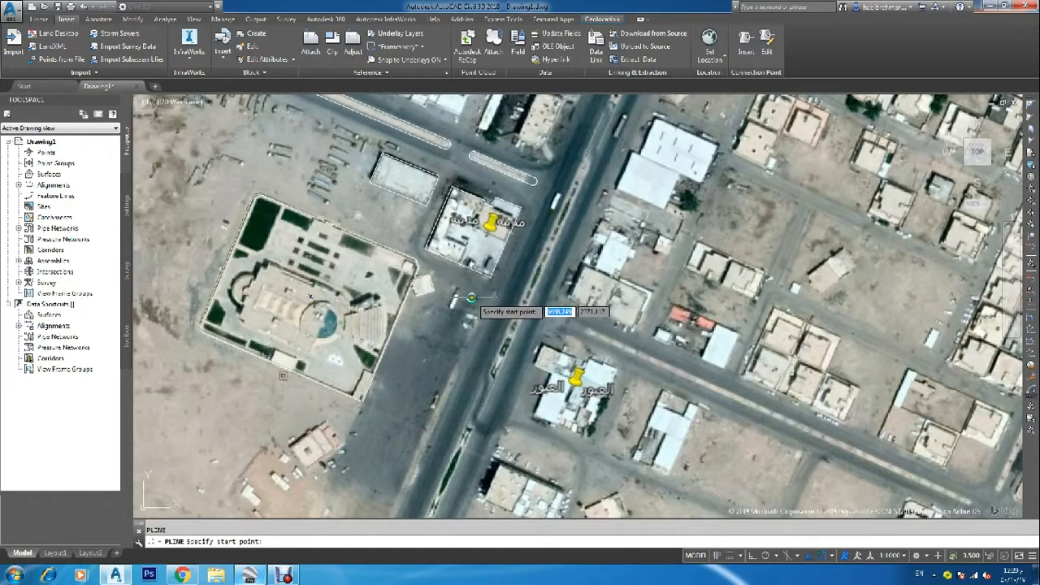
{"action": "scroll", "coordinate": [528, 221], "scroll_direction": "down", "scroll_amount": 2}
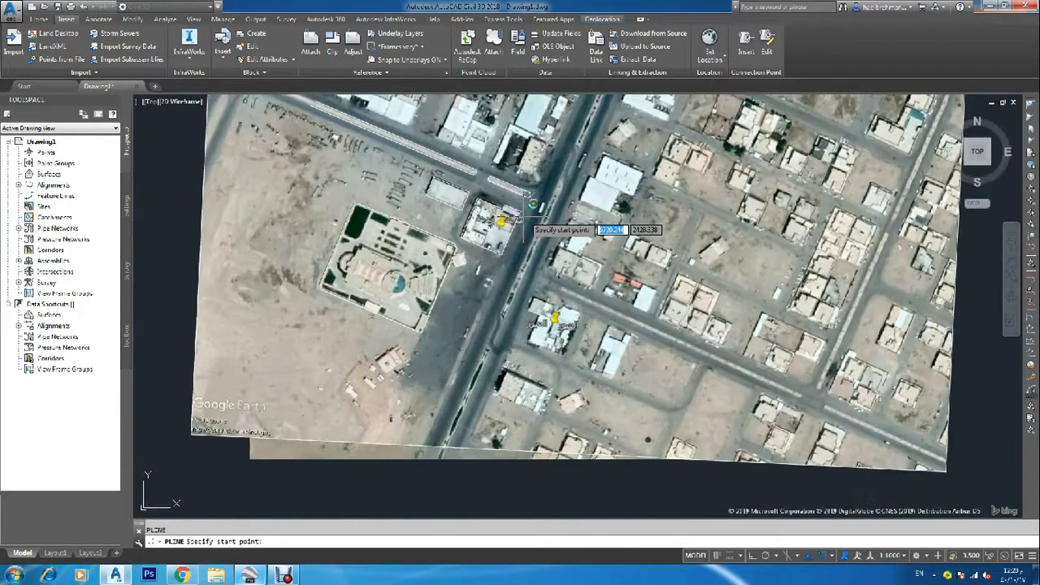
{"action": "scroll", "coordinate": [529, 218], "scroll_direction": "up", "scroll_amount": 5}
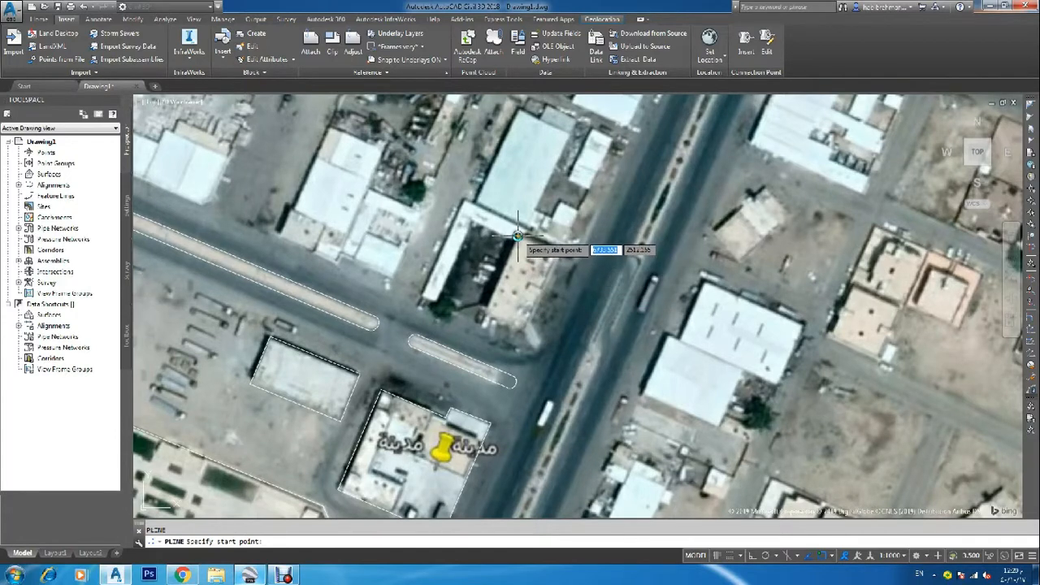
{"action": "left_click", "coordinate": [517, 236]}
{"action": "scroll", "coordinate": [481, 319], "scroll_direction": "up", "scroll_amount": 4}
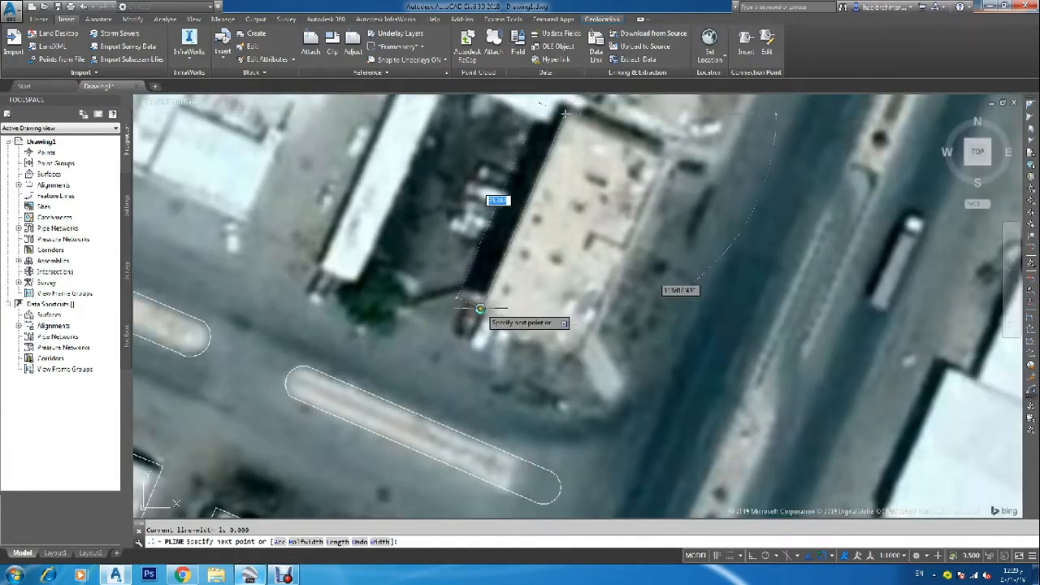
{"action": "left_click", "coordinate": [481, 309]}
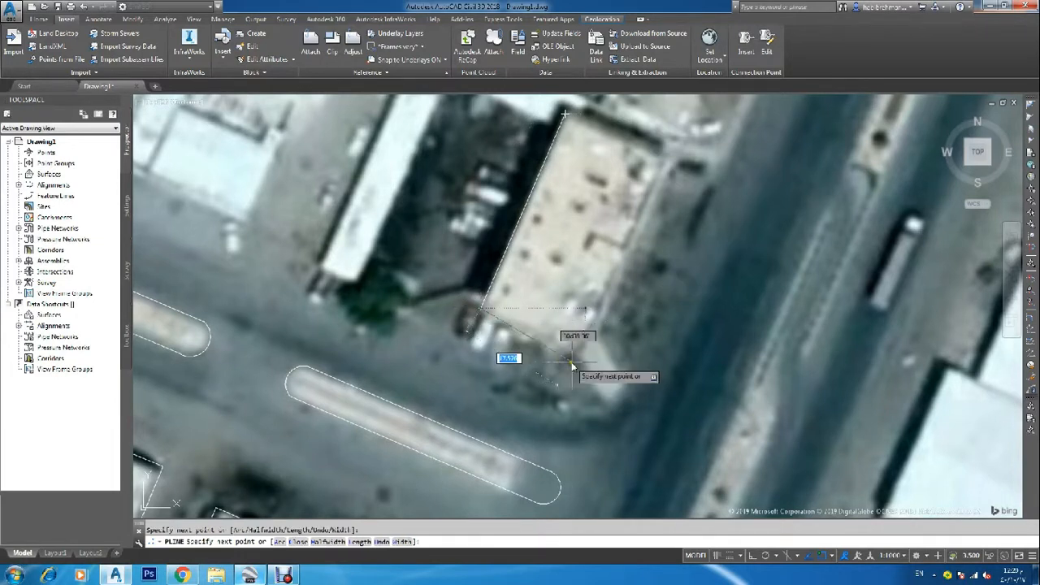
{"action": "left_click", "coordinate": [579, 360]}
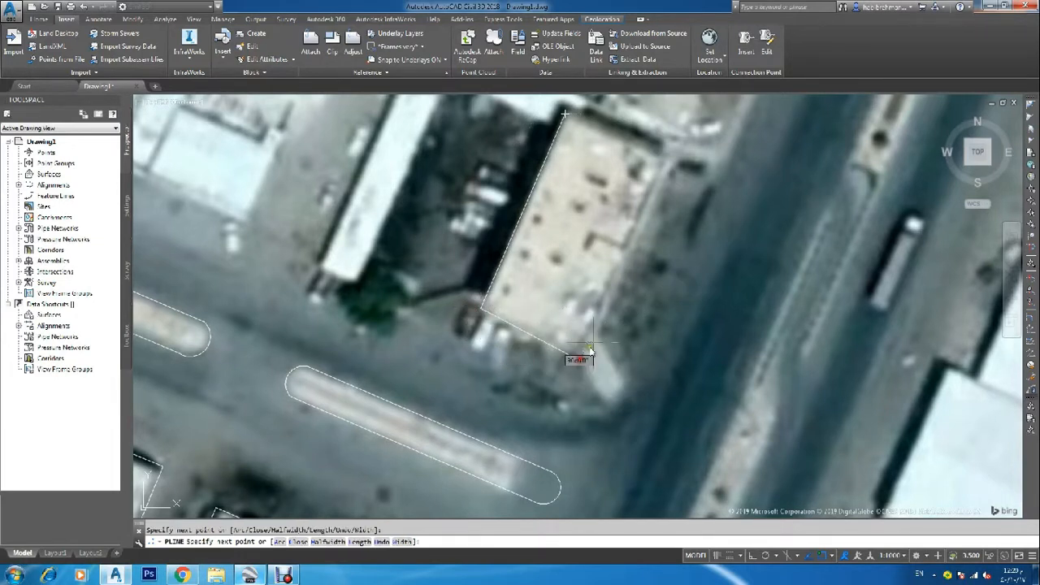
{"action": "left_click", "coordinate": [673, 158]}
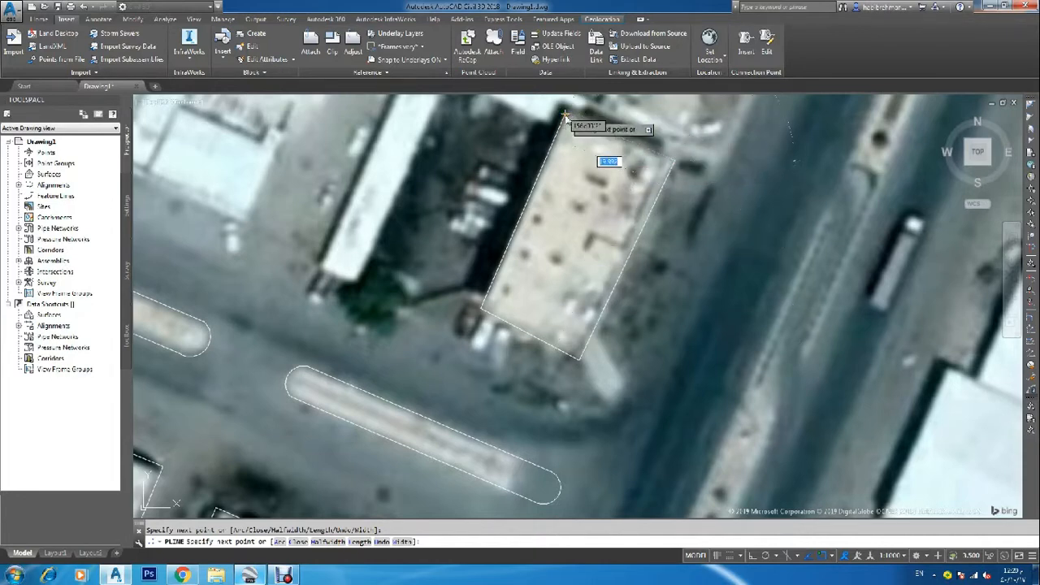
{"action": "left_click", "coordinate": [565, 116]}
{"action": "key", "text": "Escape"}
{"action": "key", "text": "Escape"}
{"action": "scroll", "coordinate": [565, 143], "scroll_direction": "down", "scroll_amount": 4}
Trace the west side and south boundary of the white L-shaped building's yard with a polyline ending at the beige building's southwest corner
{"action": "key", "text": "Return"}
{"action": "scroll", "coordinate": [508, 106], "scroll_direction": "up", "scroll_amount": 2}
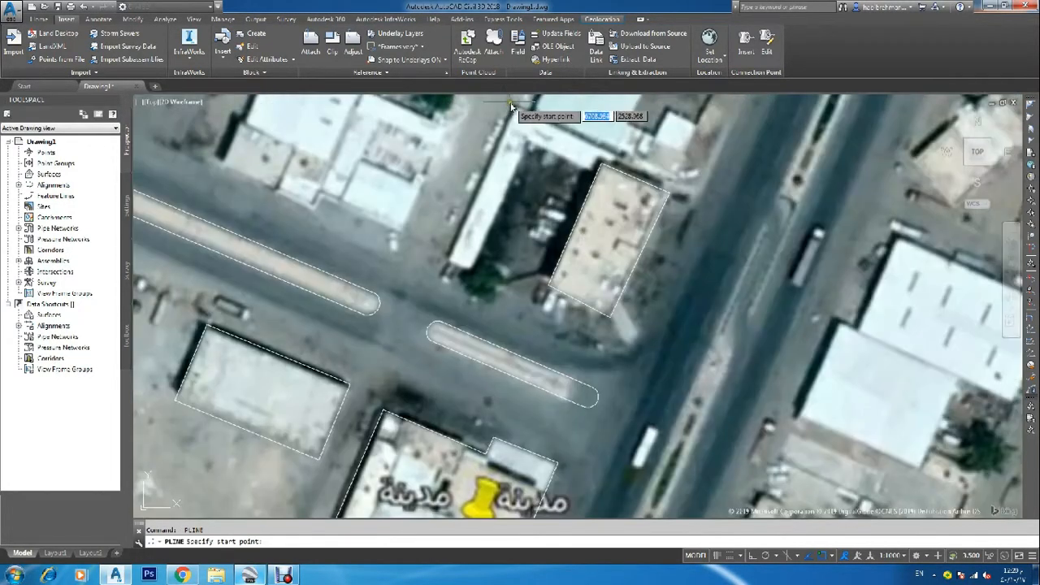
{"action": "left_click", "coordinate": [492, 97]}
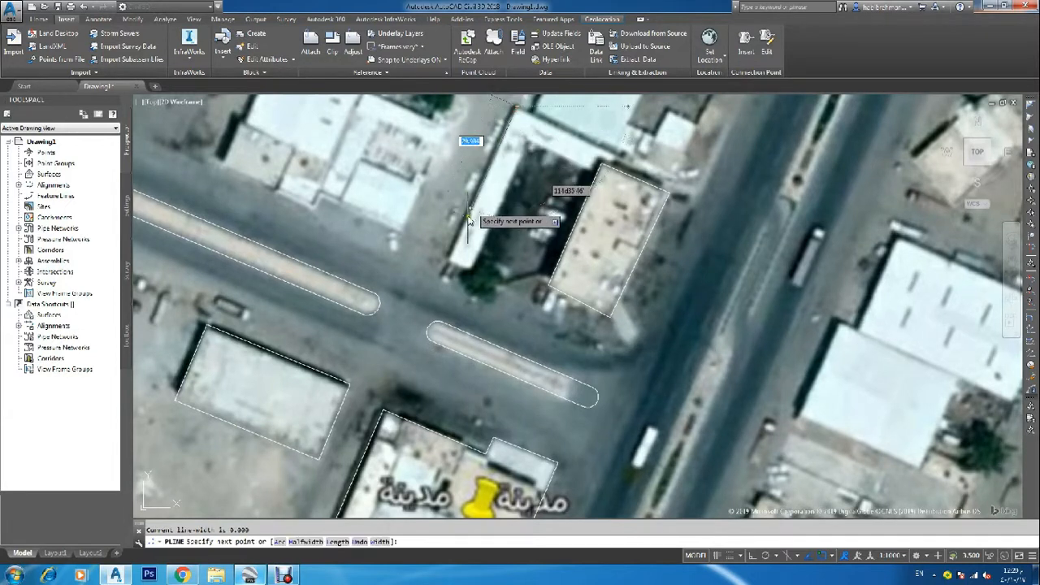
{"action": "left_click", "coordinate": [449, 258]}
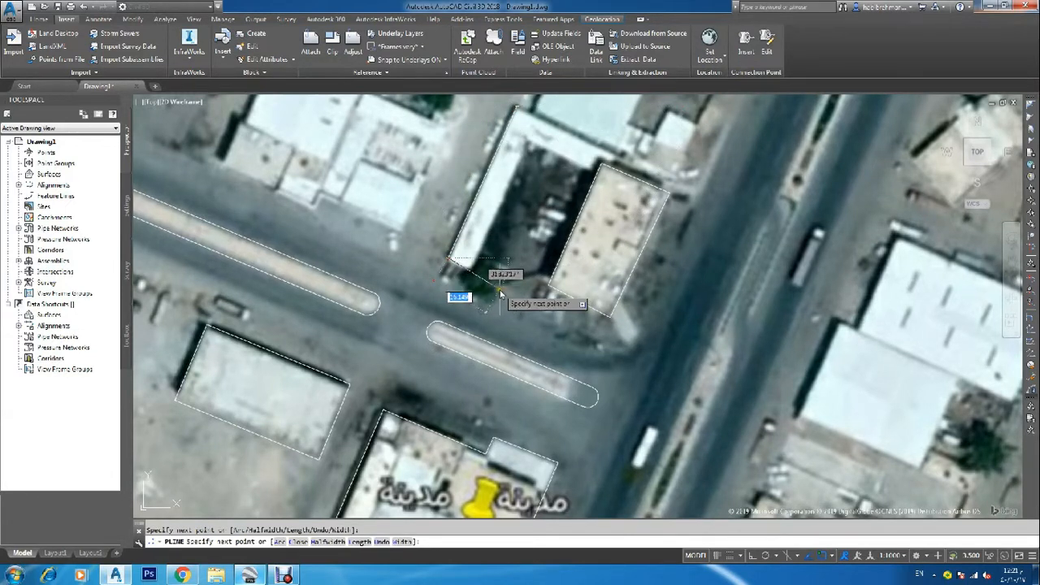
{"action": "scroll", "coordinate": [543, 280], "scroll_direction": "up", "scroll_amount": 2}
{"action": "left_click", "coordinate": [554, 280]}
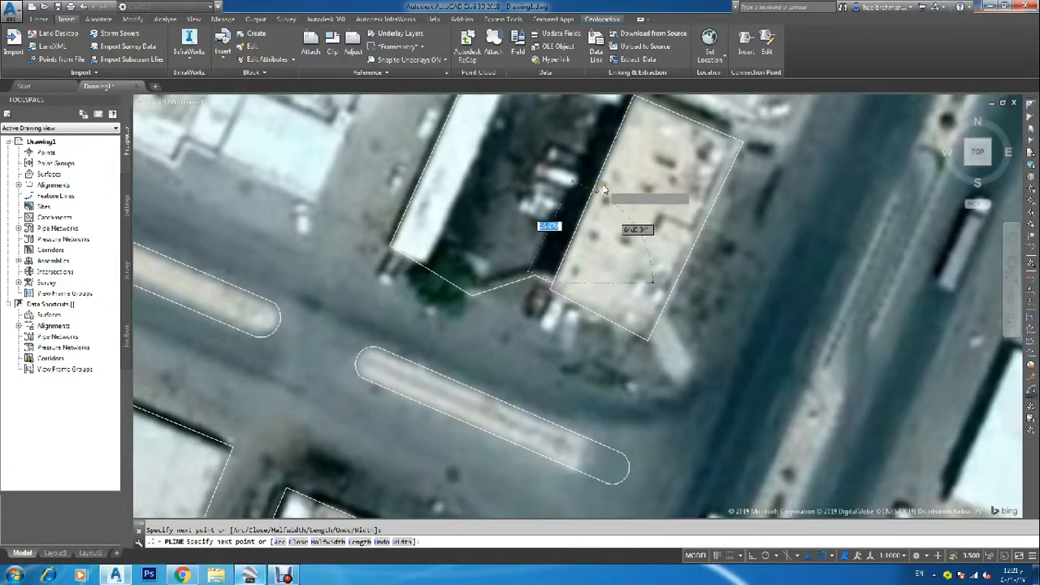
{"action": "scroll", "coordinate": [604, 180], "scroll_direction": "down", "scroll_amount": 2}
{"action": "key", "text": "Escape"}
Trace the white L-shaped building's north side with a polyline from its northwest corner toward the beige building's northwest corner
{"action": "key", "text": "Return"}
{"action": "scroll", "coordinate": [536, 215], "scroll_direction": "up", "scroll_amount": 5}
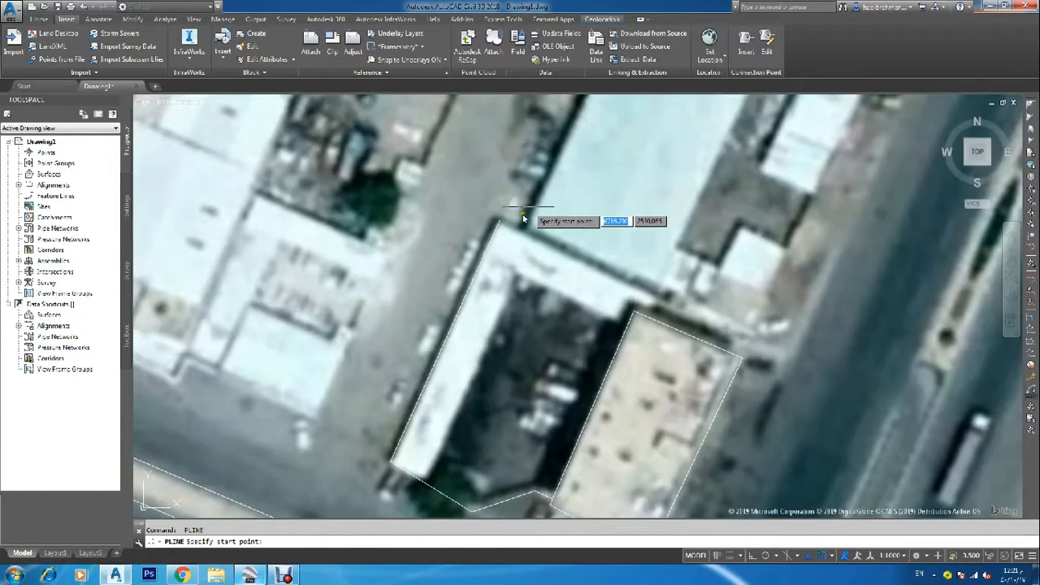
{"action": "left_click", "coordinate": [497, 220]}
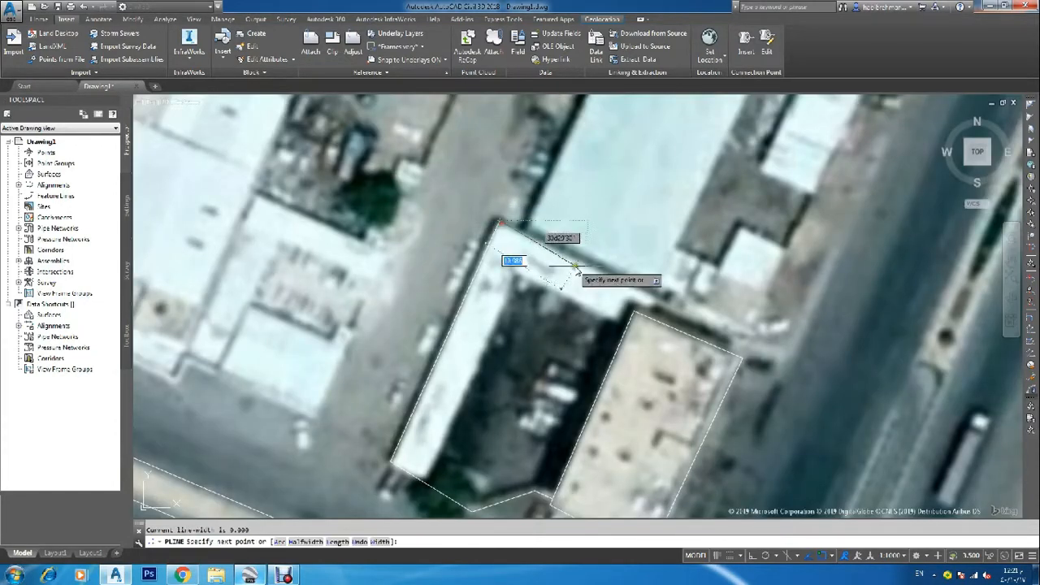
{"action": "left_click", "coordinate": [659, 304]}
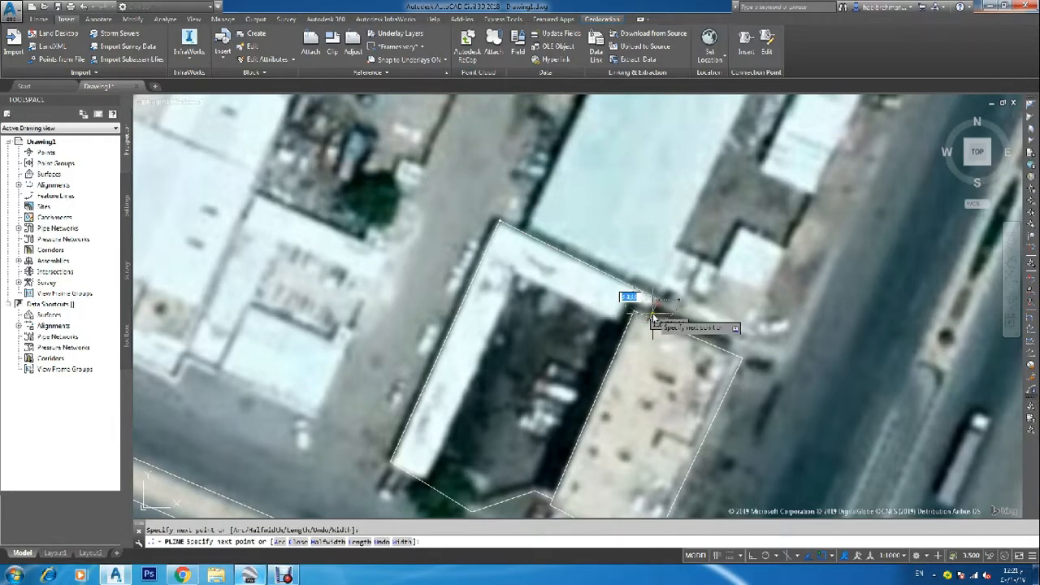
{"action": "key", "text": "Escape"}
{"action": "scroll", "coordinate": [732, 313], "scroll_direction": "down", "scroll_amount": 6}
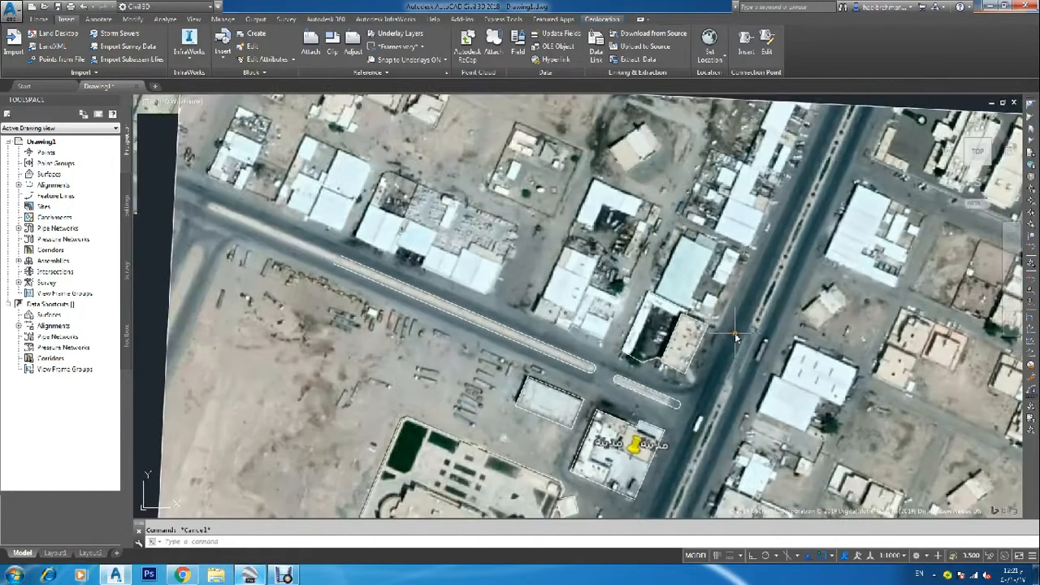
Trace the pale paved strip at the beige building's southeast corner with a polyline ending at that building corner
{"action": "scroll", "coordinate": [748, 312], "scroll_direction": "up", "scroll_amount": 2}
{"action": "key", "text": "Return"}
{"action": "middle_click_drag", "start_coordinate": [735, 284], "coordinate": [605, 279]}
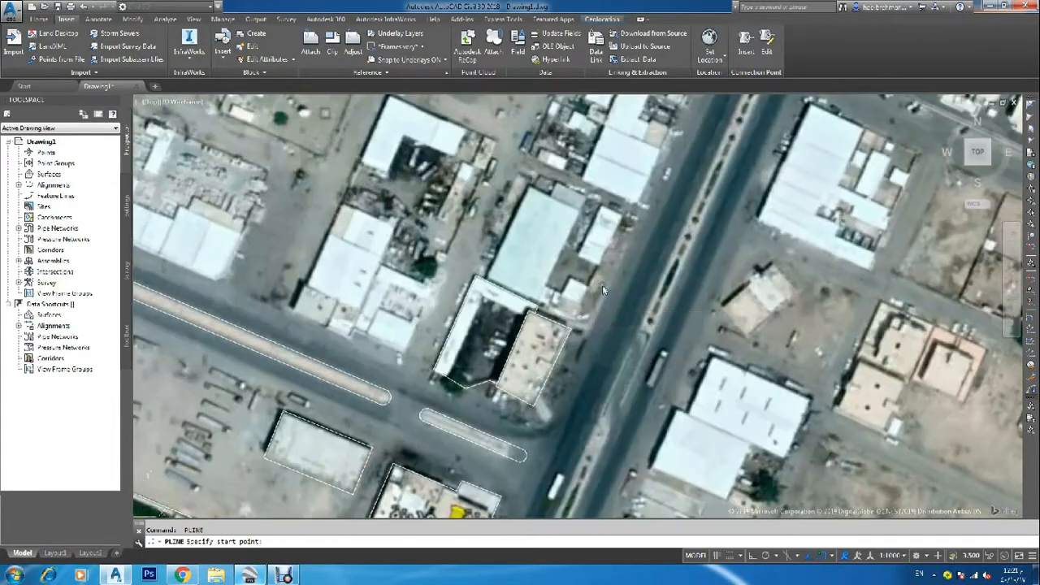
{"action": "scroll", "coordinate": [588, 329], "scroll_direction": "up", "scroll_amount": 2}
{"action": "middle_click_drag", "start_coordinate": [558, 364], "coordinate": [578, 264]}
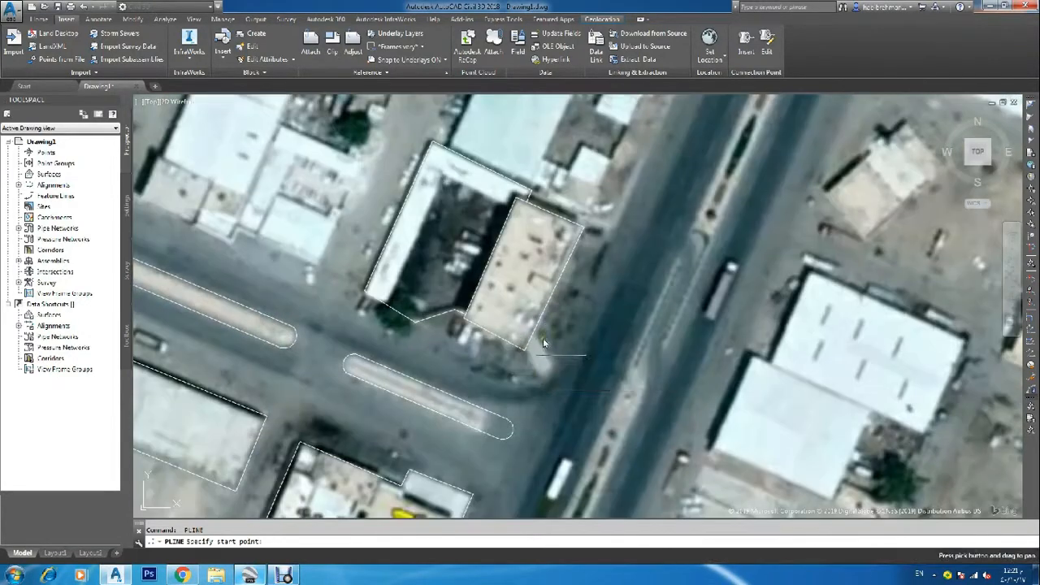
{"action": "scroll", "coordinate": [537, 376], "scroll_direction": "up", "scroll_amount": 2}
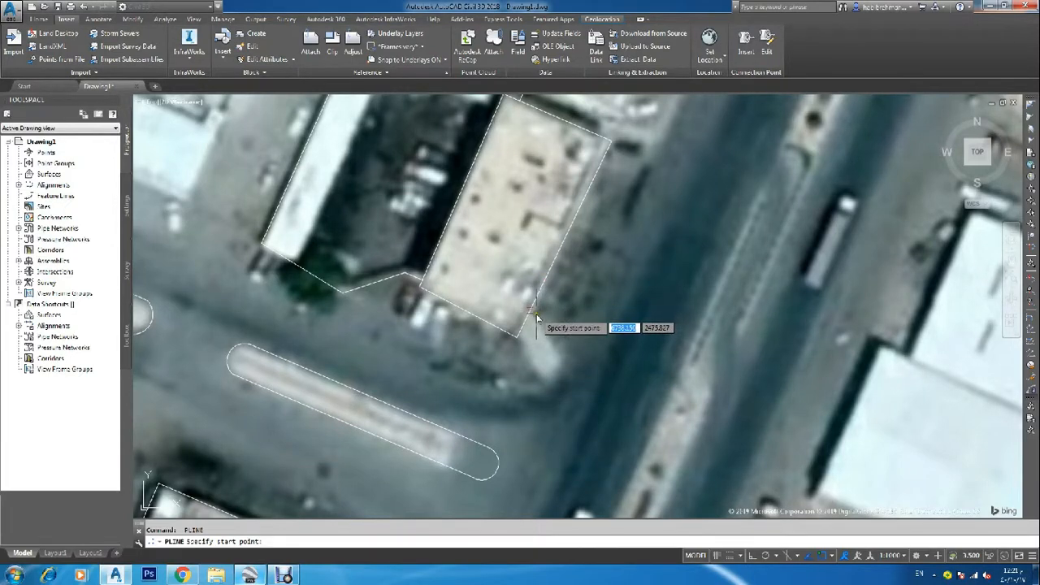
{"action": "scroll", "coordinate": [538, 341], "scroll_direction": "up", "scroll_amount": 1}
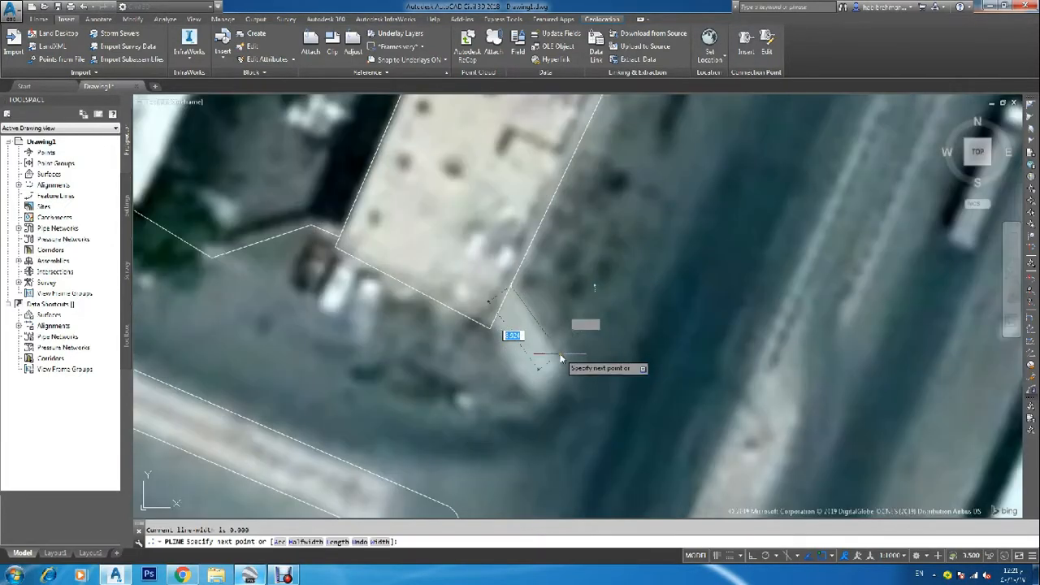
{"action": "left_click", "coordinate": [525, 292]}
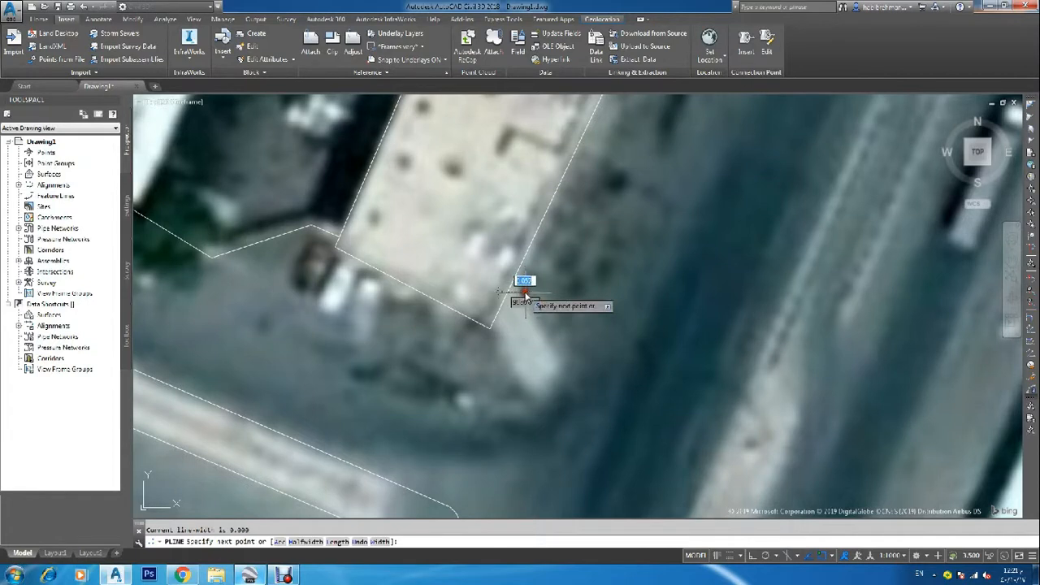
{"action": "left_click", "coordinate": [568, 358]}
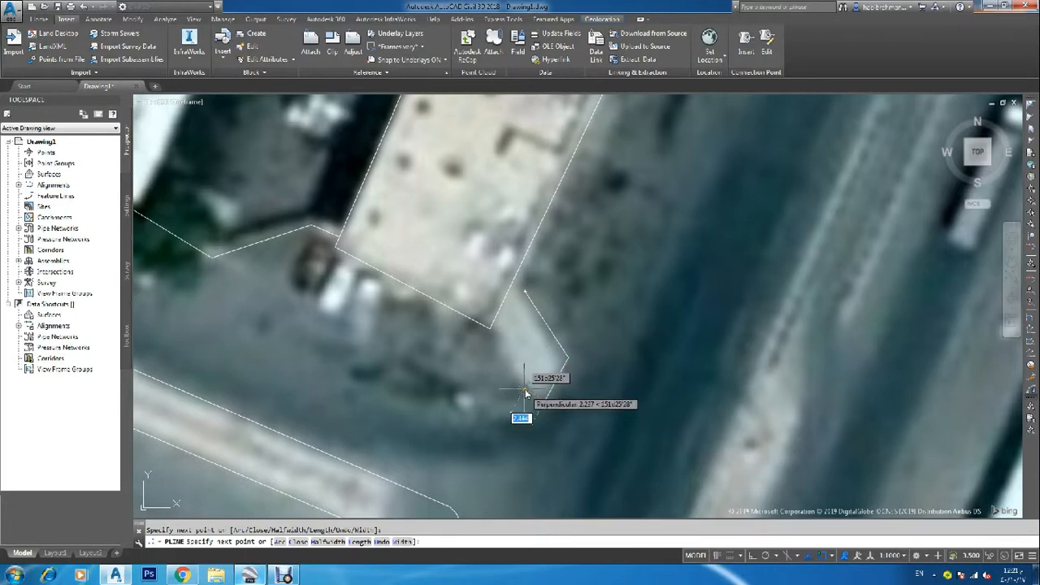
{"action": "left_click", "coordinate": [491, 331]}
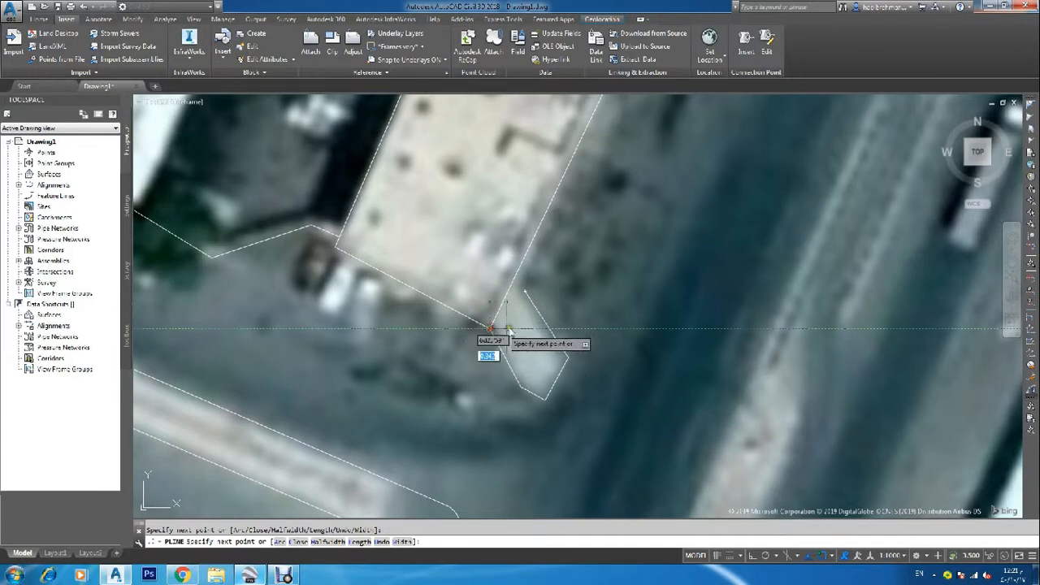
{"action": "key", "text": "Return"}
Trace a polyline from the paved strip's north end along the beige building's east side, then east and north along the main road edge
{"action": "key", "text": "Return"}
{"action": "left_click", "coordinate": [524, 293]}
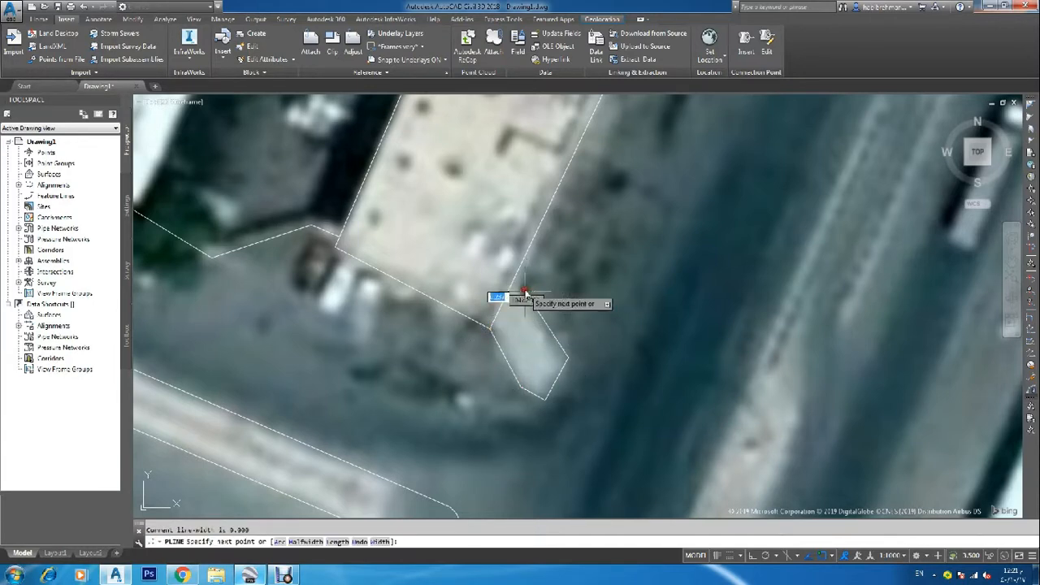
{"action": "scroll", "coordinate": [525, 291], "scroll_direction": "down", "scroll_amount": 4}
{"action": "scroll", "coordinate": [582, 193], "scroll_direction": "up", "scroll_amount": 2}
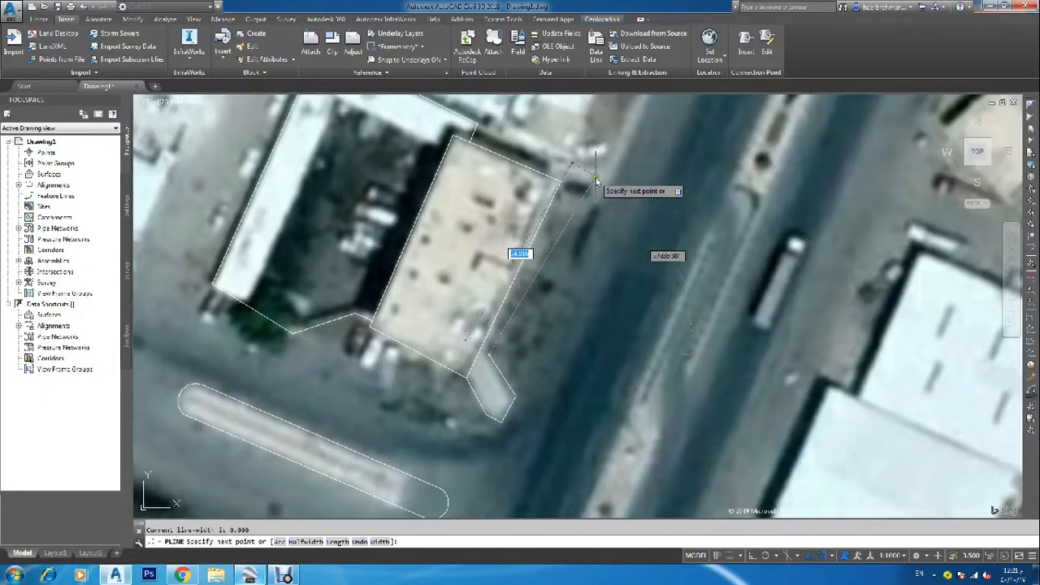
{"action": "scroll", "coordinate": [572, 199], "scroll_direction": "up", "scroll_amount": 3}
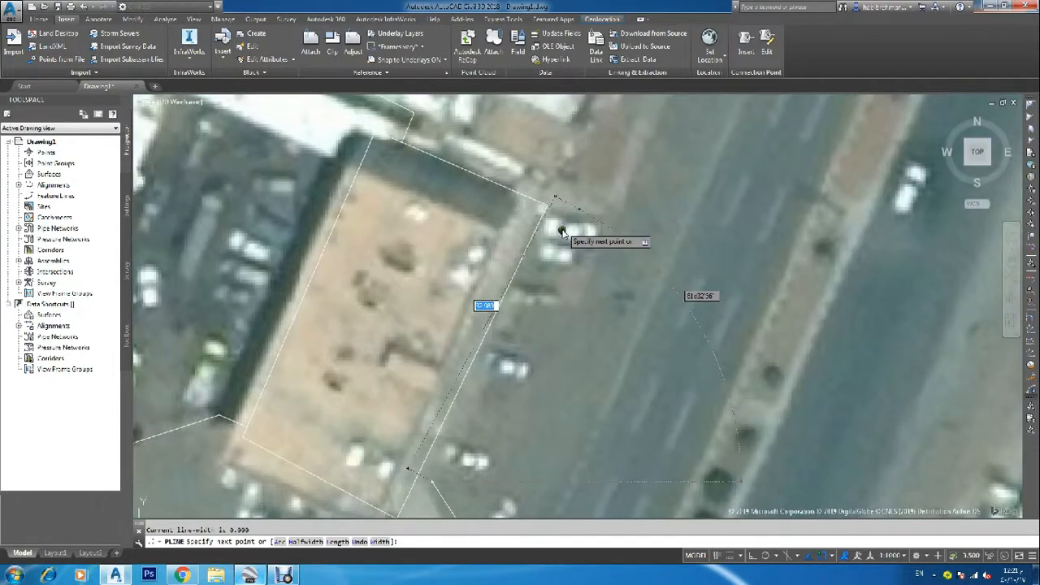
{"action": "scroll", "coordinate": [560, 230], "scroll_direction": "up", "scroll_amount": 2}
{"action": "scroll", "coordinate": [554, 216], "scroll_direction": "up", "scroll_amount": 3}
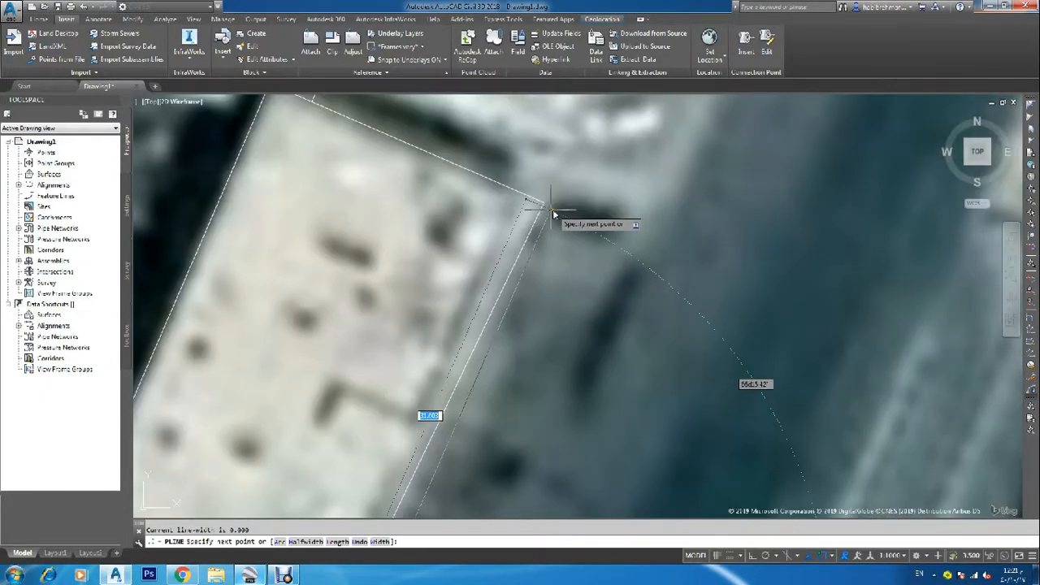
{"action": "left_click", "coordinate": [553, 210]}
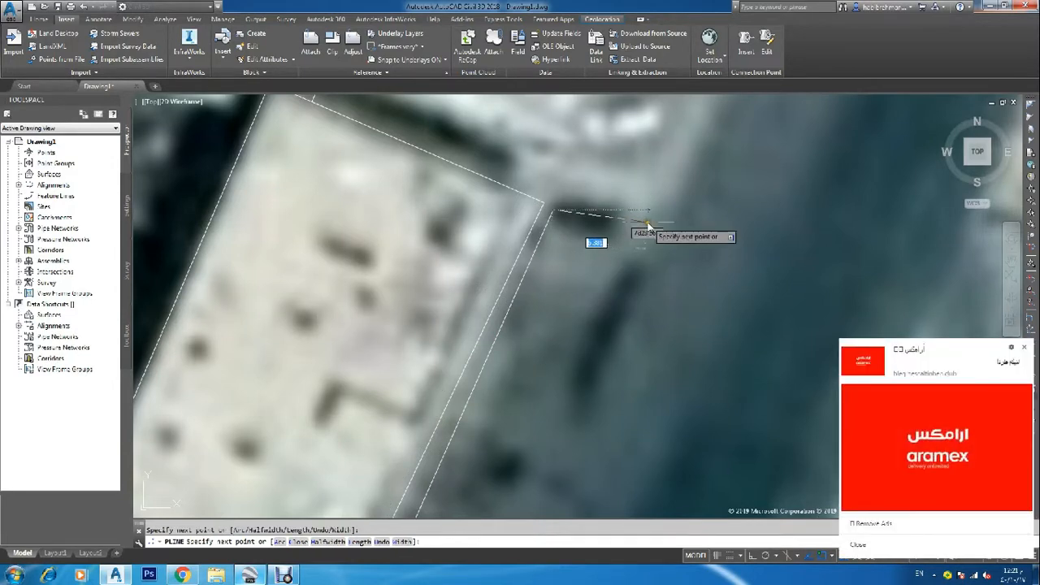
{"action": "scroll", "coordinate": [643, 227], "scroll_direction": "down", "scroll_amount": 3}
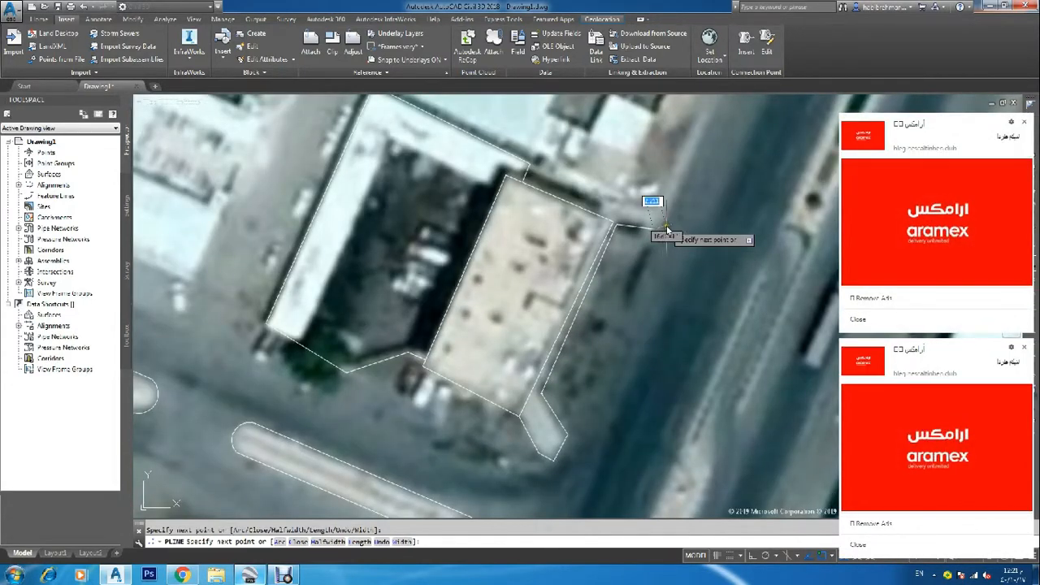
{"action": "scroll", "coordinate": [665, 231], "scroll_direction": "down", "scroll_amount": 2}
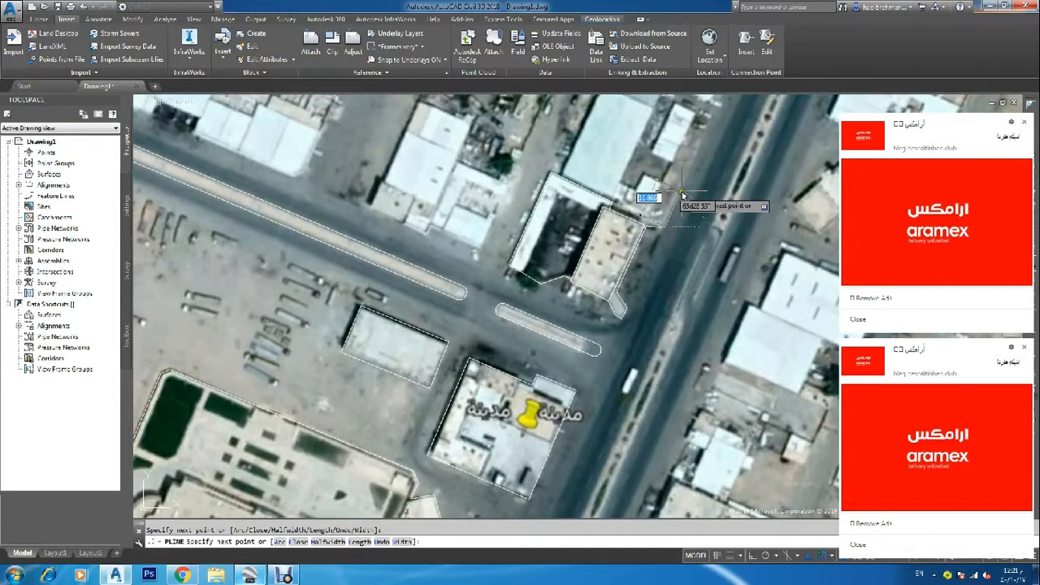
{"action": "key", "text": "Escape"}
{"action": "scroll", "coordinate": [681, 199], "scroll_direction": "down", "scroll_amount": 5}
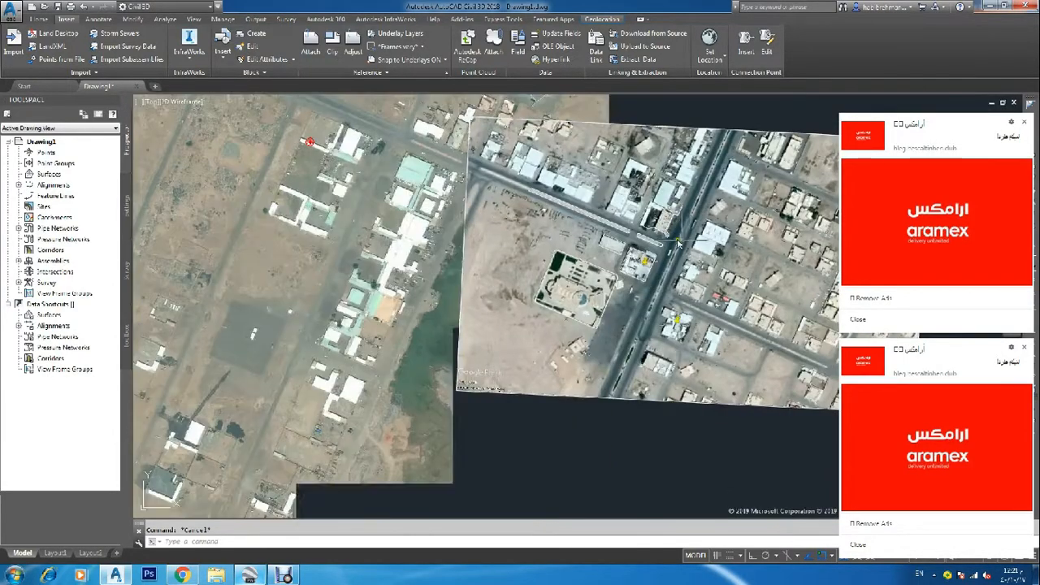
Dismiss the pop-up advertisements covering the drawing
{"action": "left_click", "coordinate": [1026, 348]}
{"action": "left_click", "coordinate": [1027, 348]}
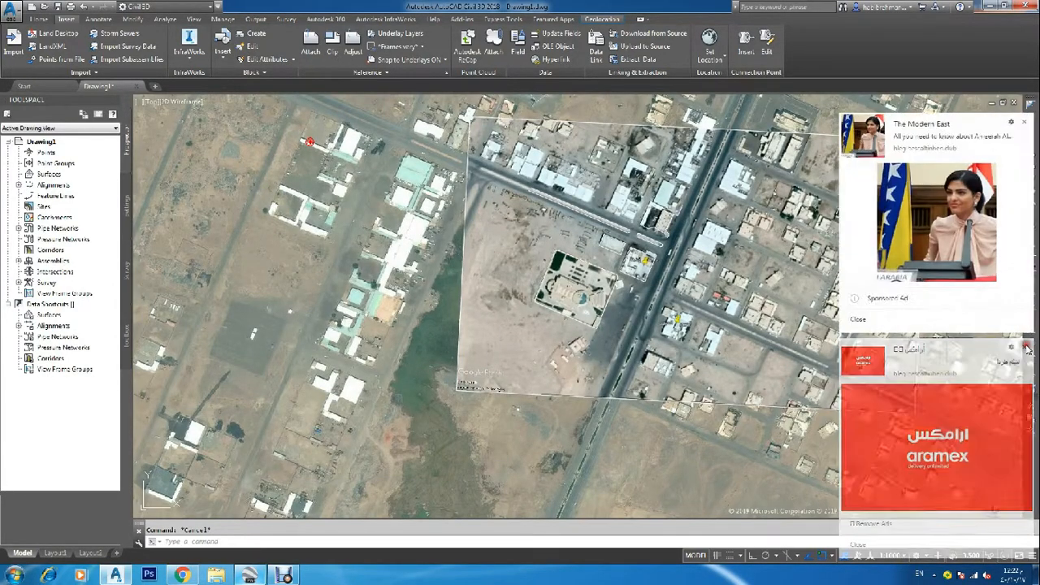
{"action": "left_click", "coordinate": [1026, 348]}
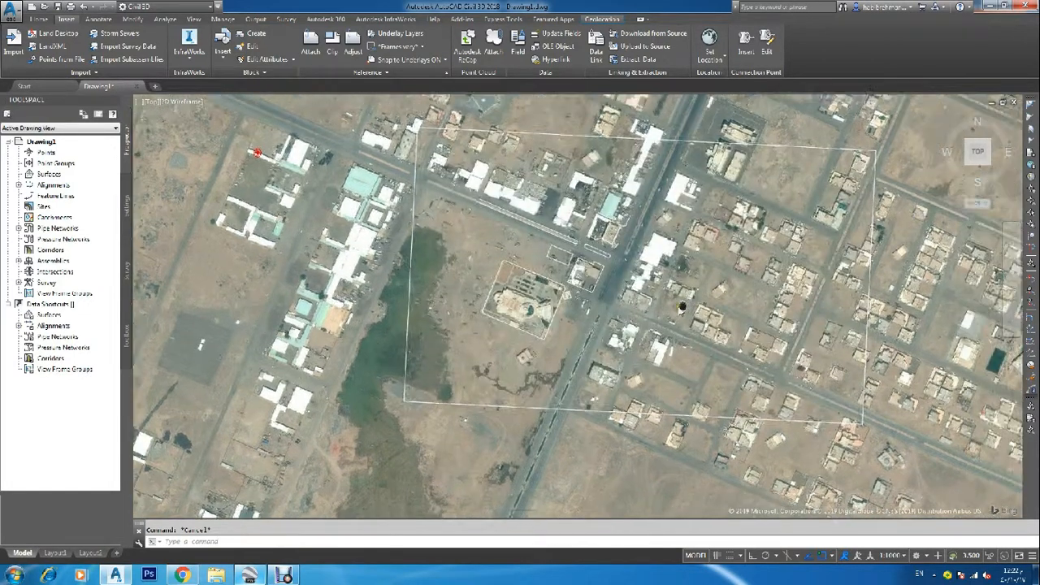
Trace the small detached building south of the walled compound with a four-sided polyline returning to its west corner
{"action": "scroll", "coordinate": [573, 280], "scroll_direction": "up", "scroll_amount": 2}
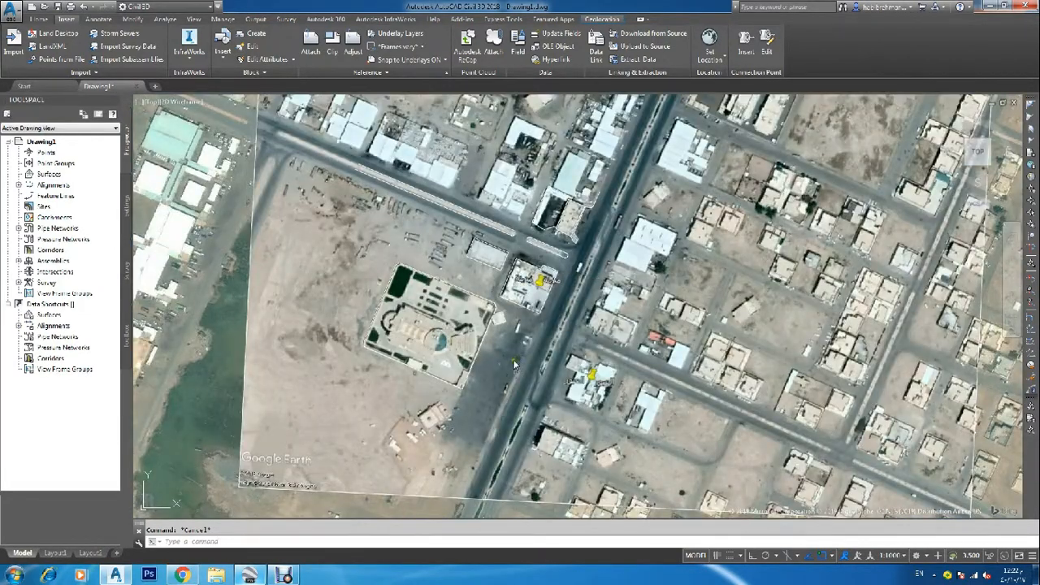
{"action": "scroll", "coordinate": [482, 441], "scroll_direction": "up", "scroll_amount": 2}
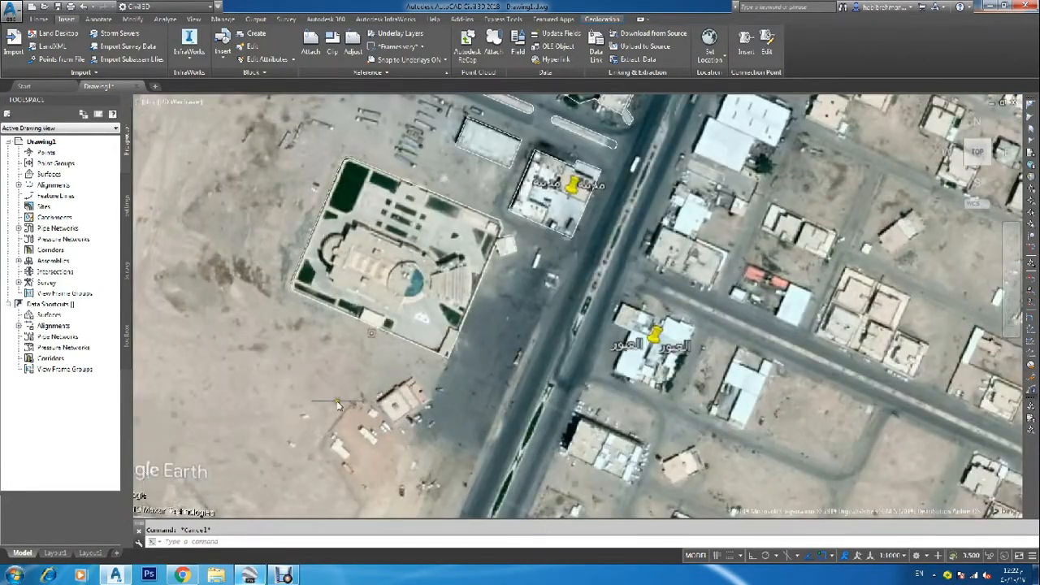
{"action": "scroll", "coordinate": [387, 412], "scroll_direction": "up", "scroll_amount": 3}
{"action": "type", "text": "l"}
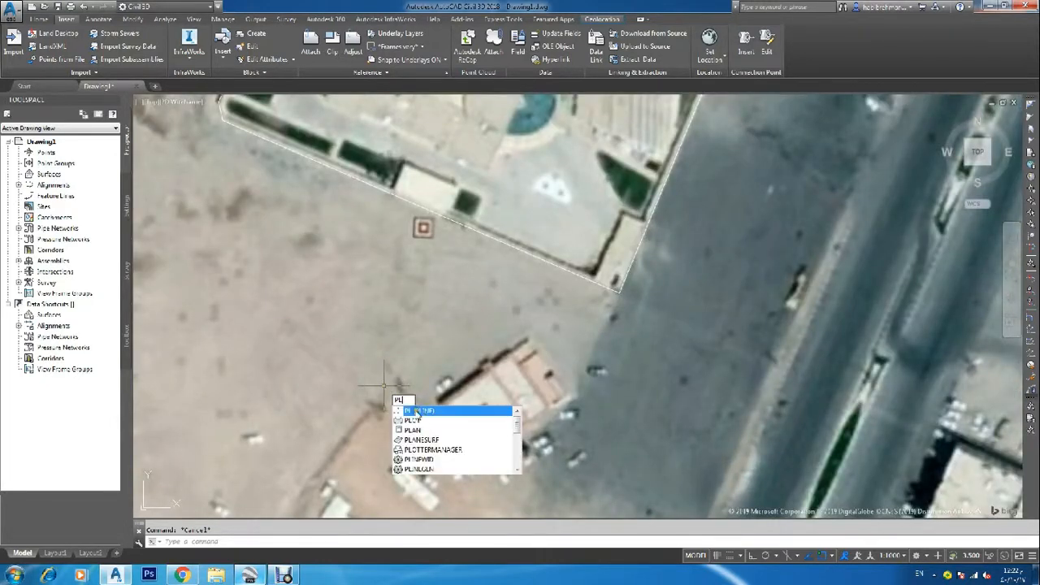
{"action": "key", "text": "Return"}
{"action": "left_click", "coordinate": [438, 402]}
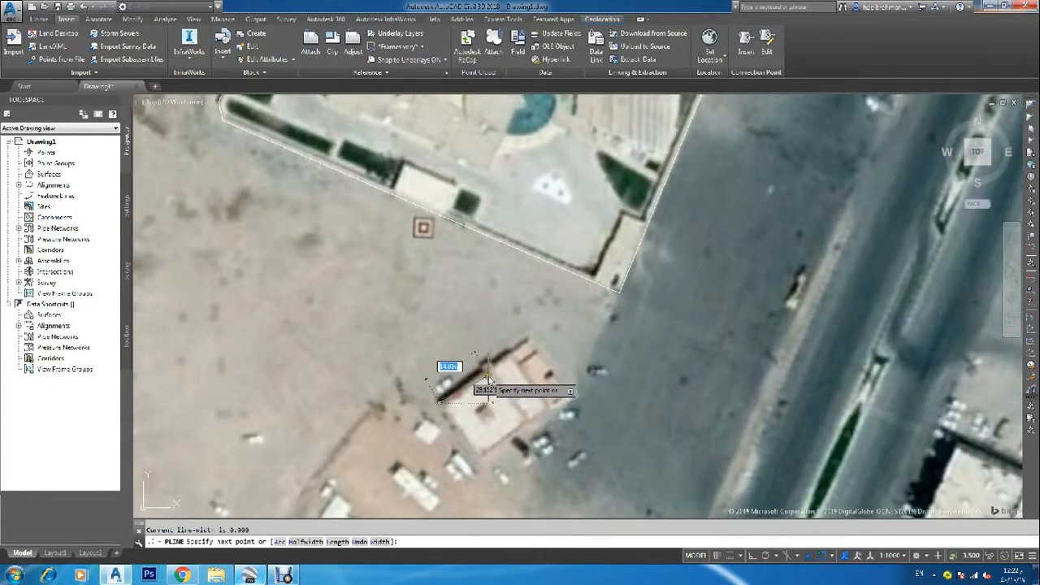
{"action": "left_click", "coordinate": [528, 342]}
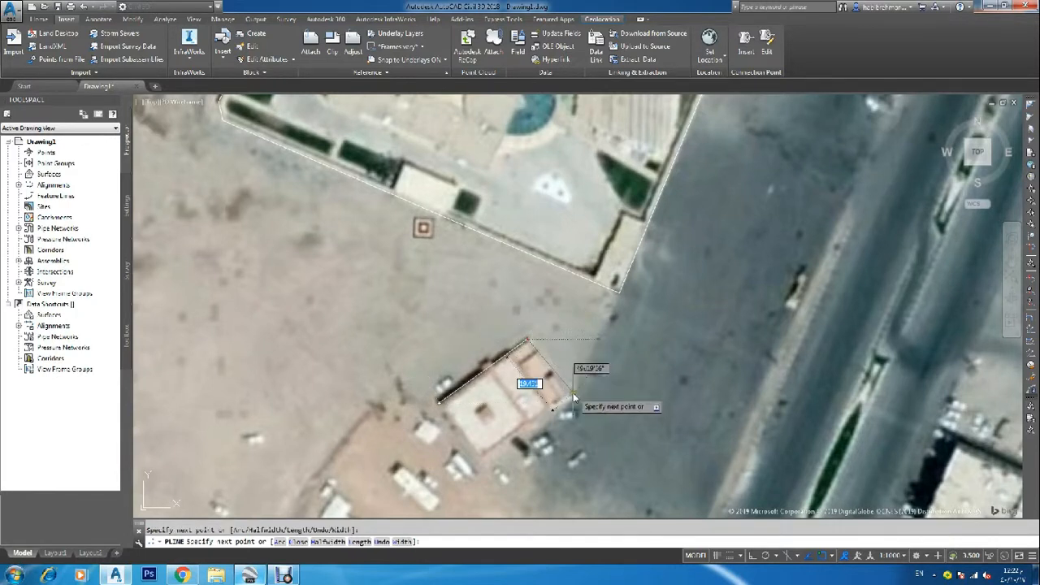
{"action": "left_click", "coordinate": [570, 400]}
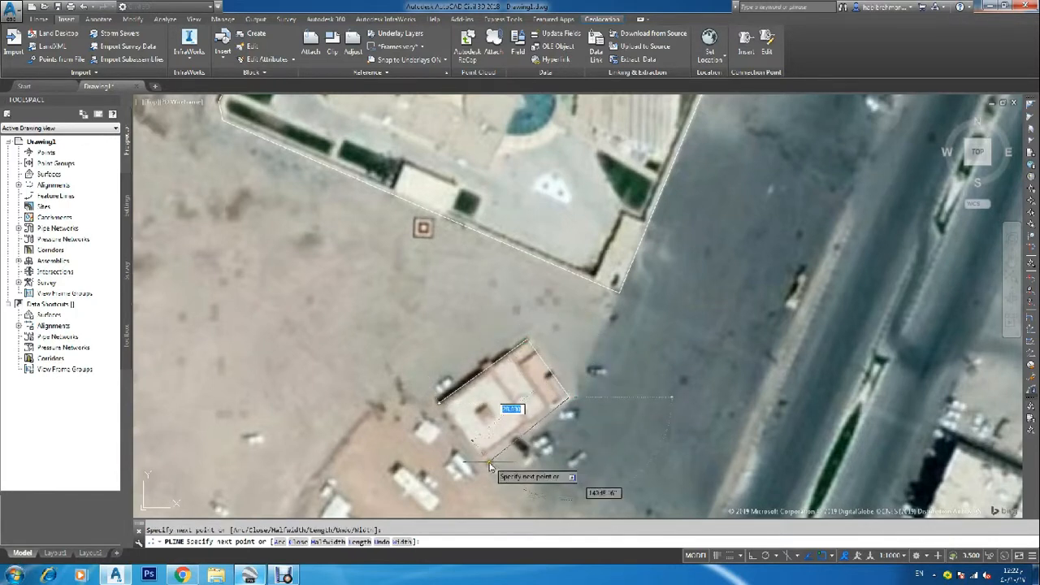
{"action": "left_click", "coordinate": [485, 461]}
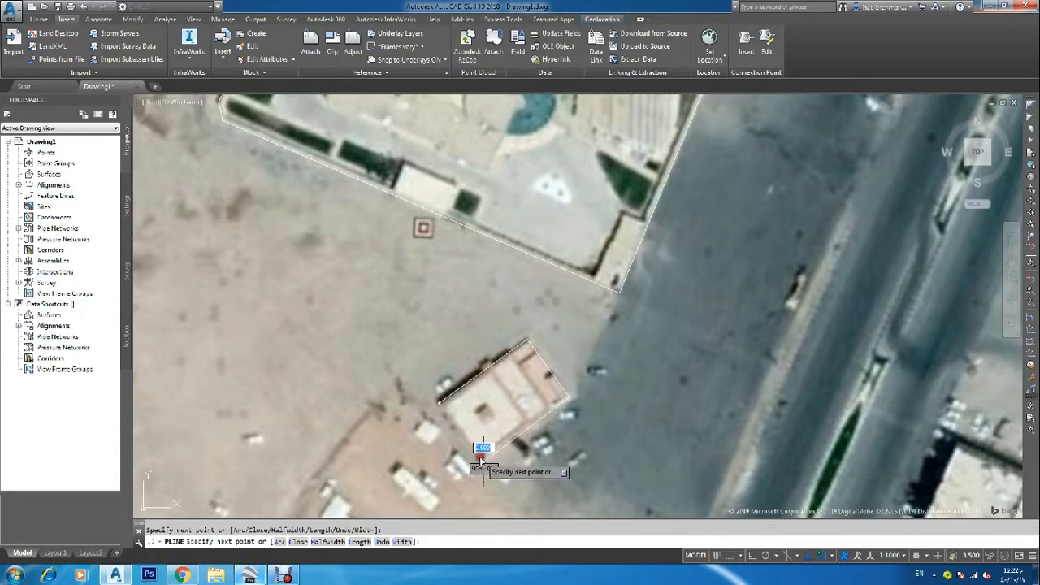
{"action": "left_click", "coordinate": [437, 406]}
{"action": "key", "text": "Escape"}
Trace the white-roofed warehouse block west of the L-shaped building with a polyline around its west, stepped south, east and north sides
{"action": "scroll", "coordinate": [560, 253], "scroll_direction": "down", "scroll_amount": 6}
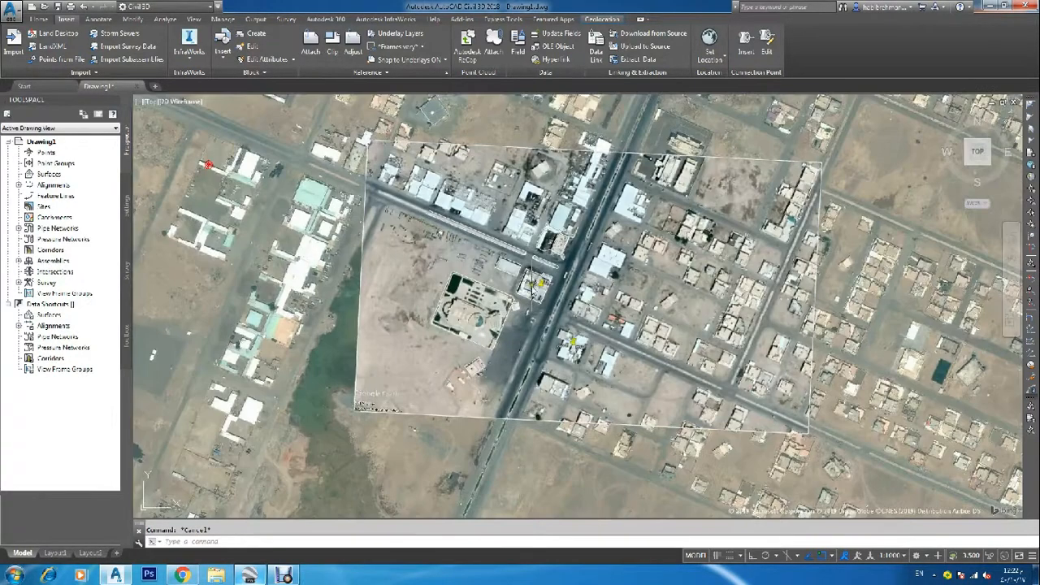
{"action": "scroll", "coordinate": [597, 253], "scroll_direction": "up", "scroll_amount": 3}
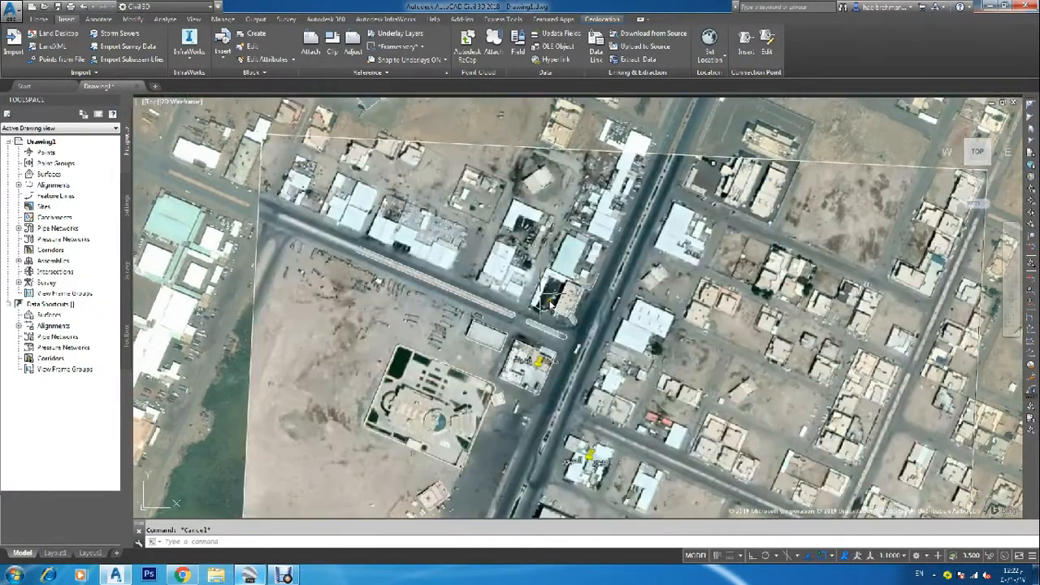
{"action": "scroll", "coordinate": [479, 252], "scroll_direction": "up", "scroll_amount": 3}
{"action": "key", "text": "Return"}
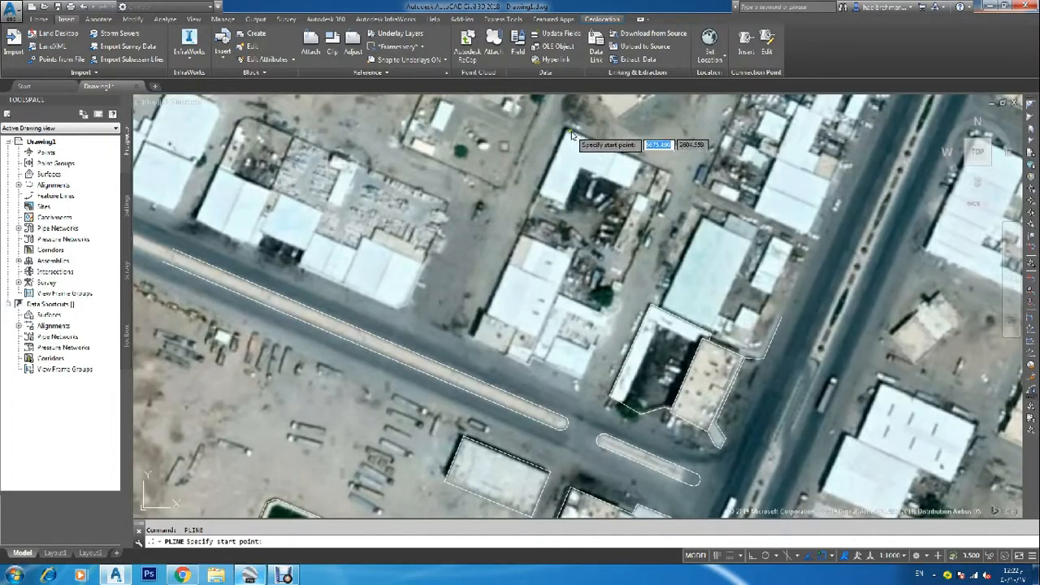
{"action": "left_click", "coordinate": [541, 118]}
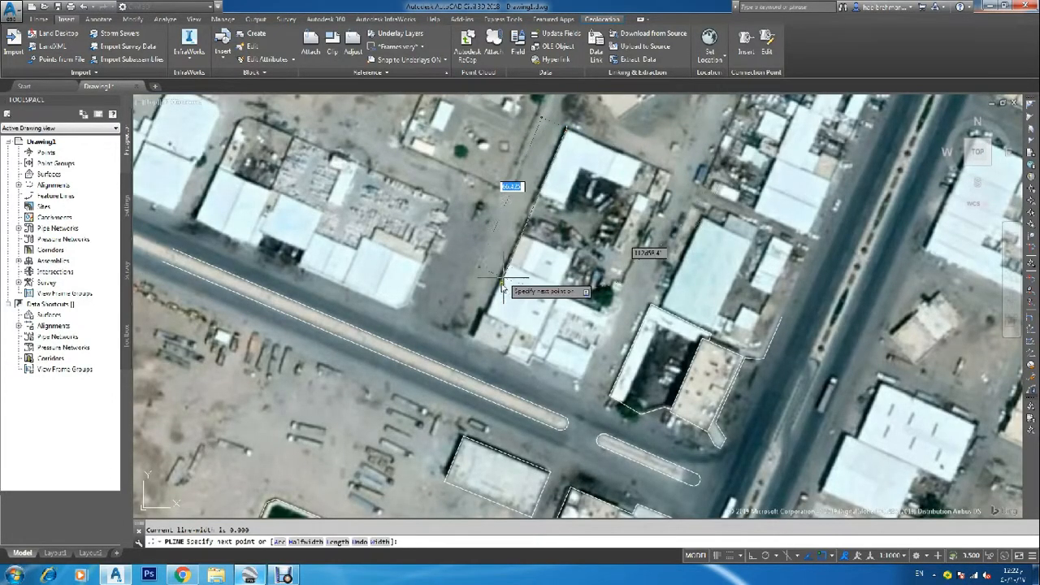
{"action": "left_click", "coordinate": [473, 338]}
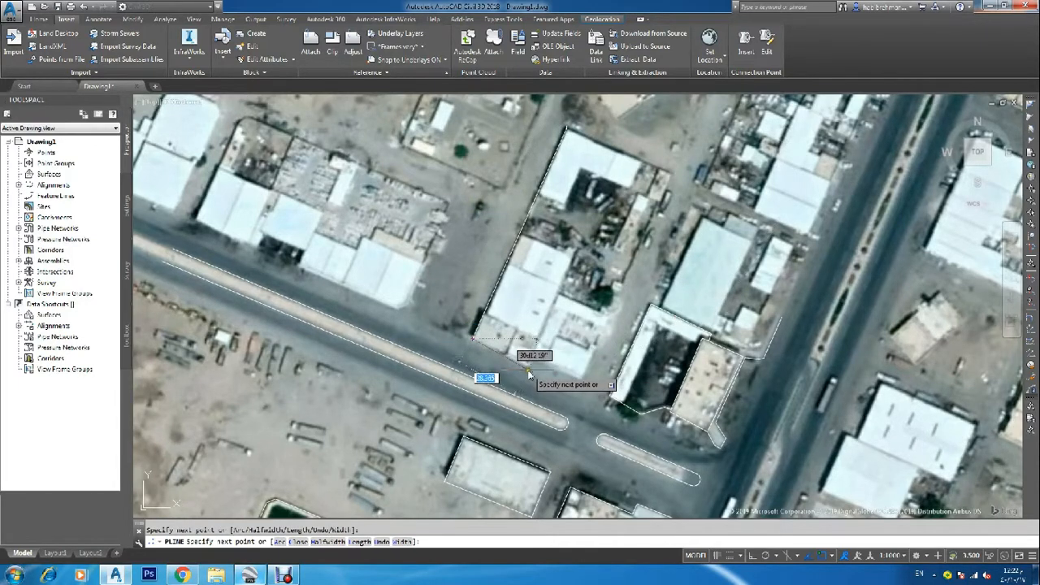
{"action": "left_click", "coordinate": [528, 371]}
{"action": "scroll", "coordinate": [532, 364], "scroll_direction": "up", "scroll_amount": 3}
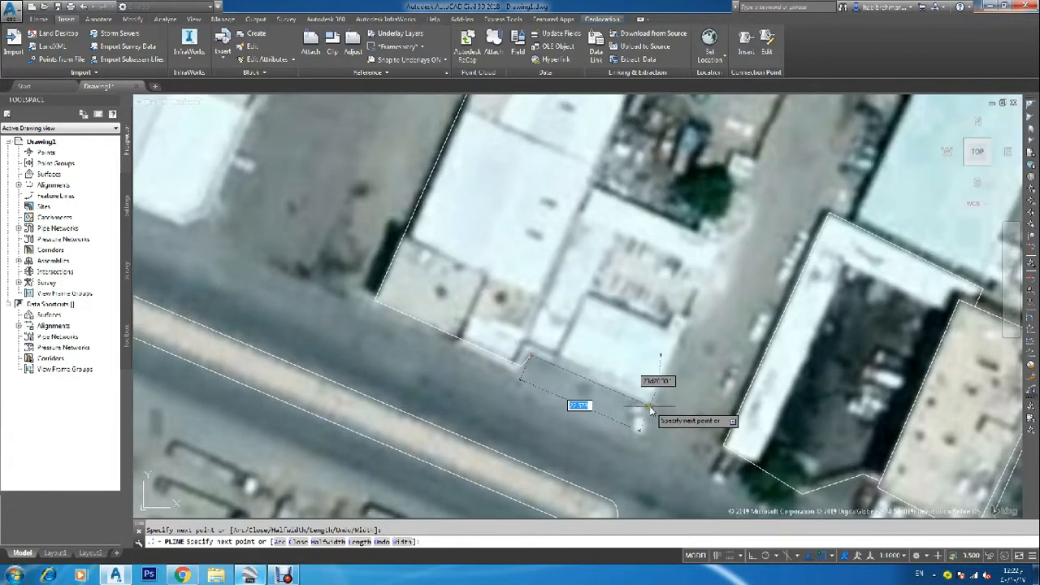
{"action": "left_click", "coordinate": [650, 410]}
{"action": "scroll", "coordinate": [650, 410], "scroll_direction": "down", "scroll_amount": 5}
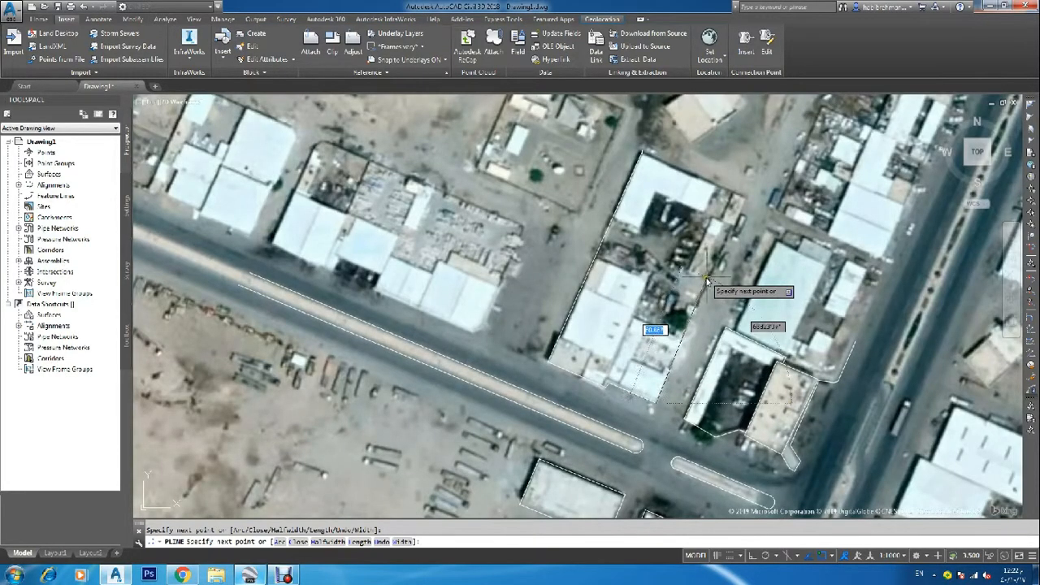
{"action": "left_click", "coordinate": [748, 201]}
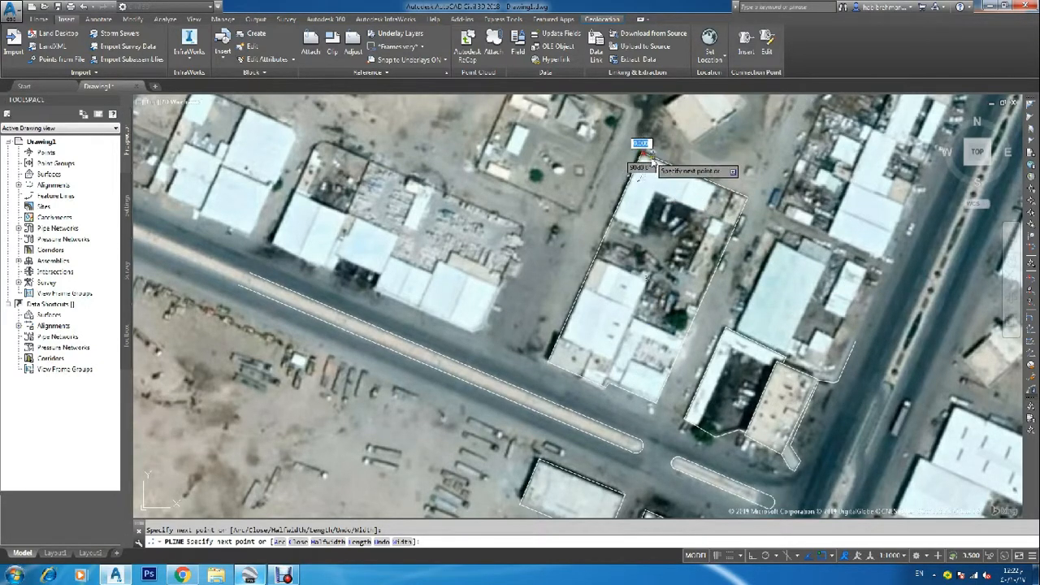
{"action": "left_click", "coordinate": [642, 154]}
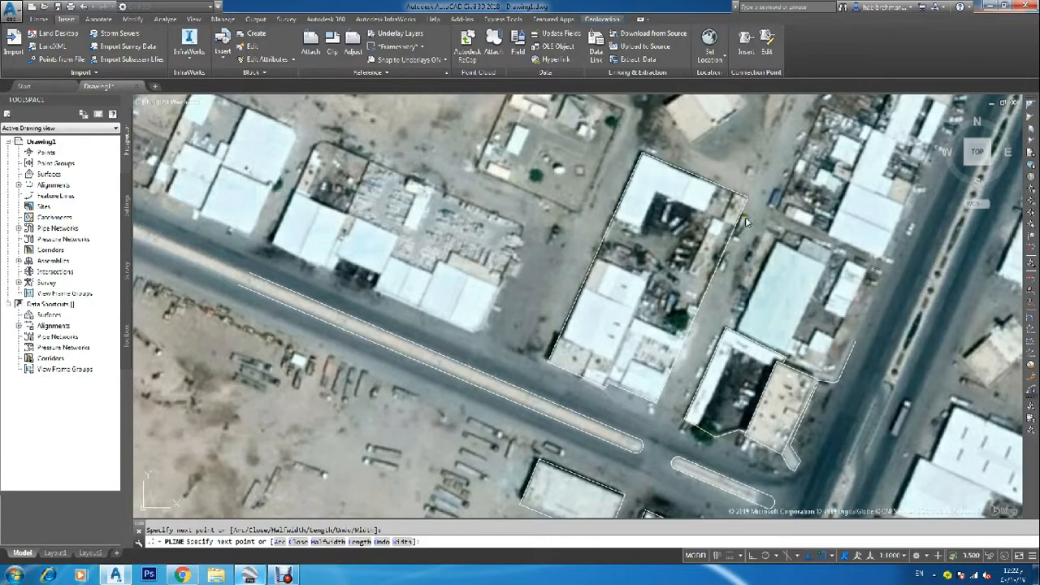
{"action": "key", "text": "Return"}
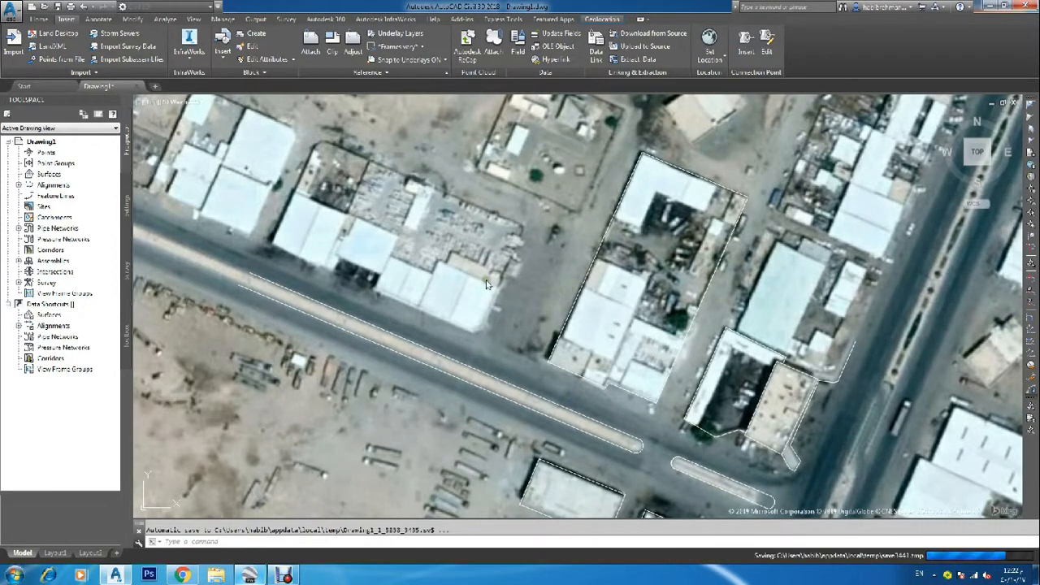
{"action": "key", "text": "Return"}
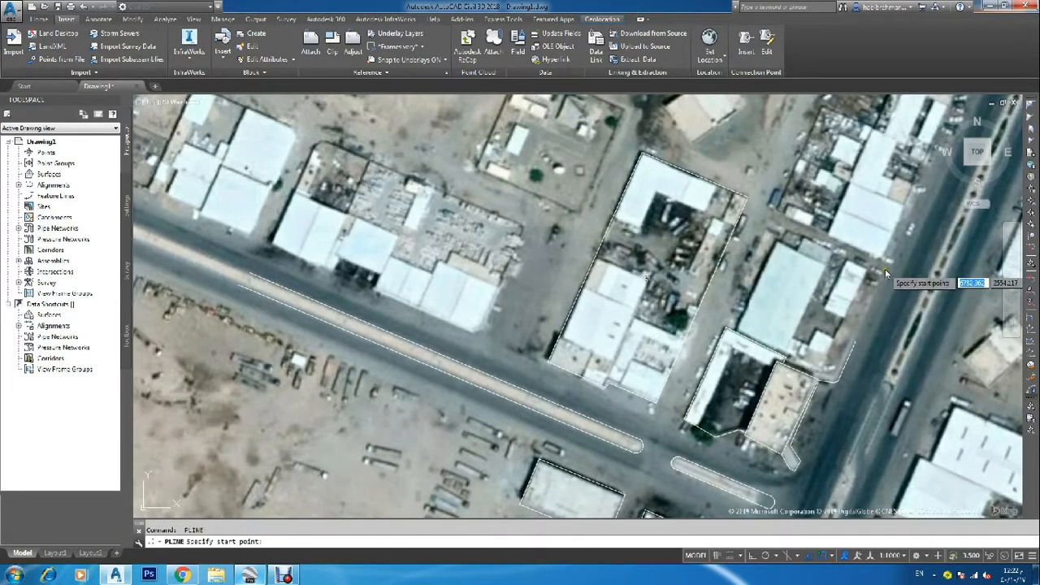
Start a polyline at the west end of the pale-blue-roofed warehouse and trace its west, north and east sides
{"action": "scroll", "coordinate": [885, 269], "scroll_direction": "up", "scroll_amount": 2}
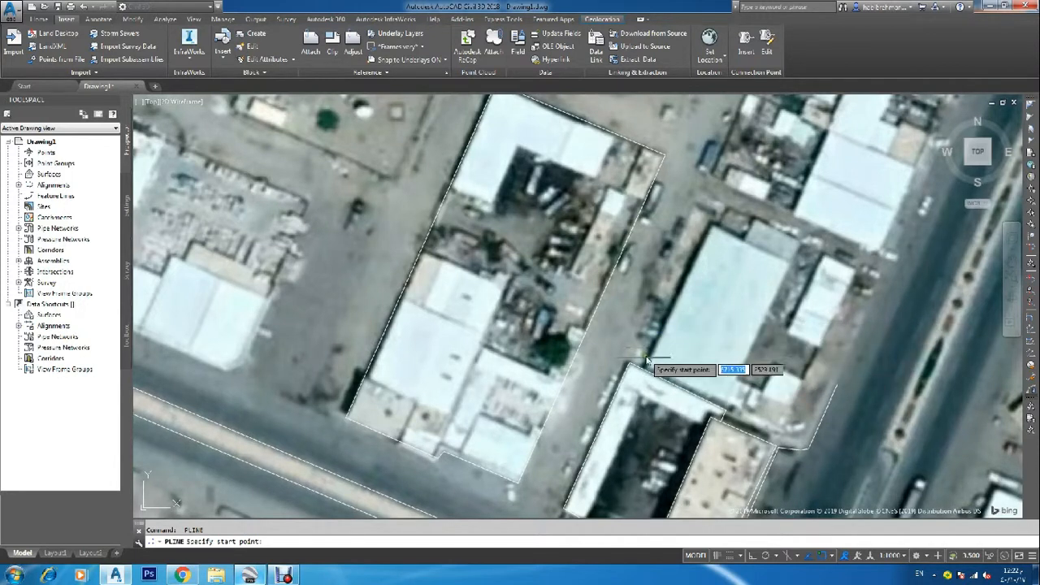
{"action": "left_click", "coordinate": [620, 359]}
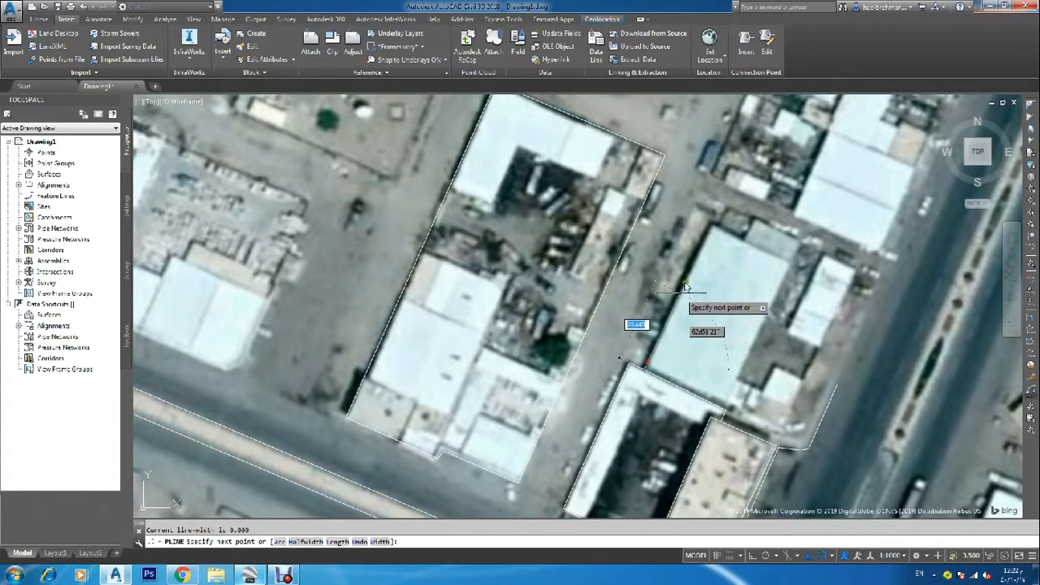
{"action": "left_click", "coordinate": [707, 227]}
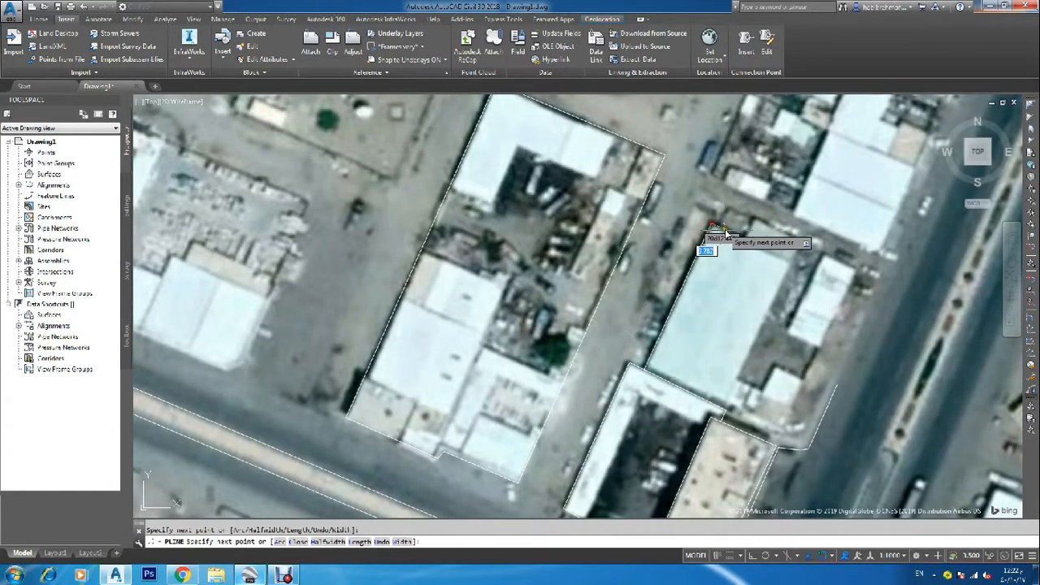
{"action": "left_click", "coordinate": [792, 268]}
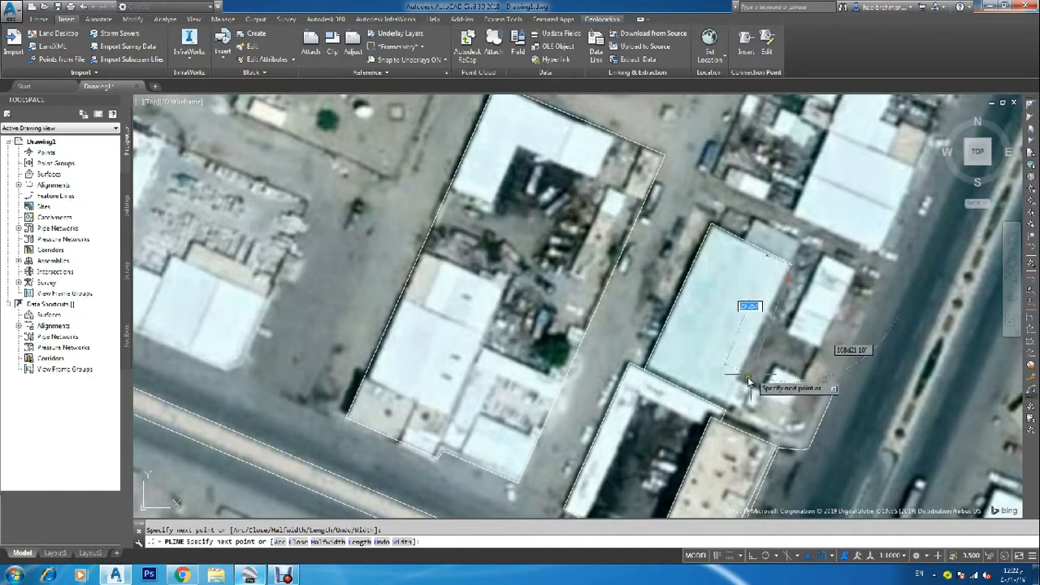
{"action": "left_click", "coordinate": [743, 384]}
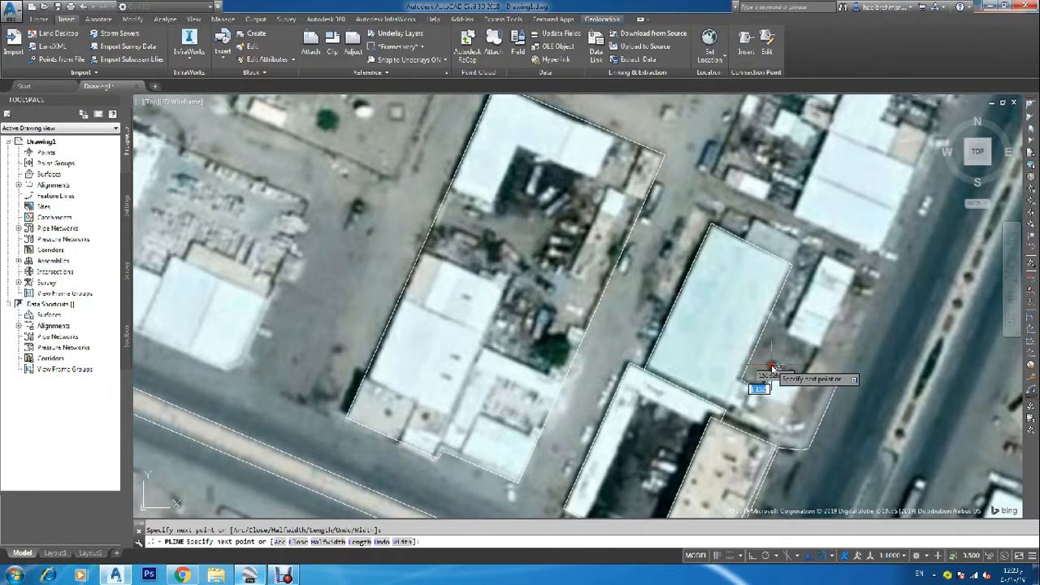
Continue the polyline around the small square white building, then around the narrow white building's east, north, west and south sides
{"action": "left_click", "coordinate": [773, 366]}
{"action": "left_click", "coordinate": [807, 383]}
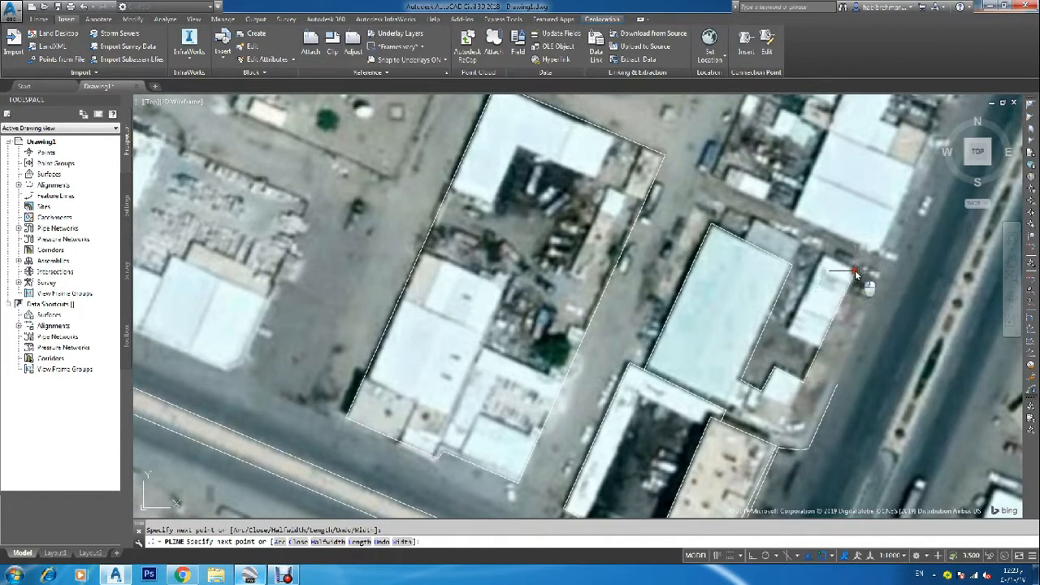
{"action": "left_click", "coordinate": [825, 258]}
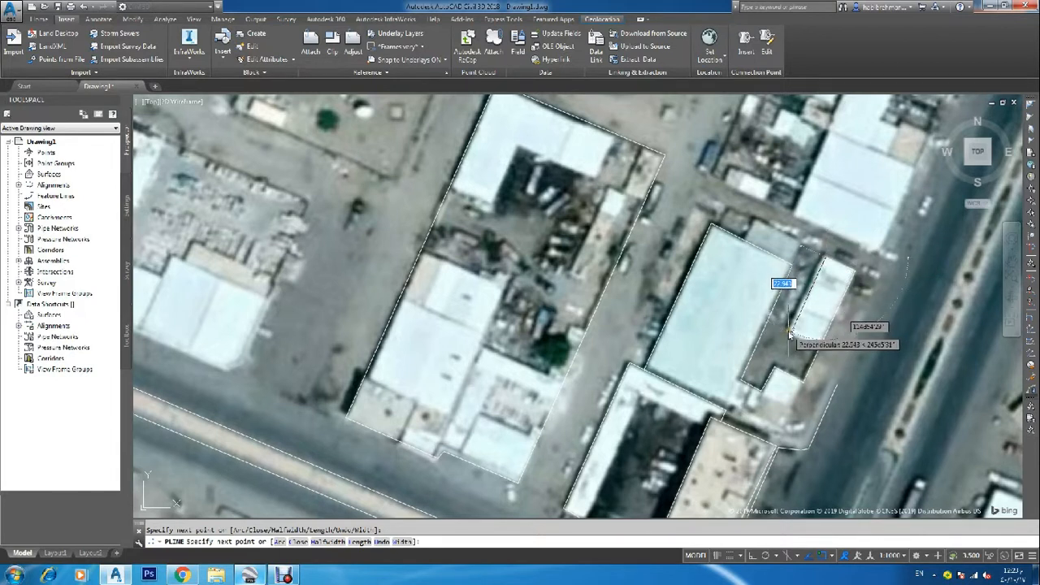
{"action": "left_click", "coordinate": [789, 333]}
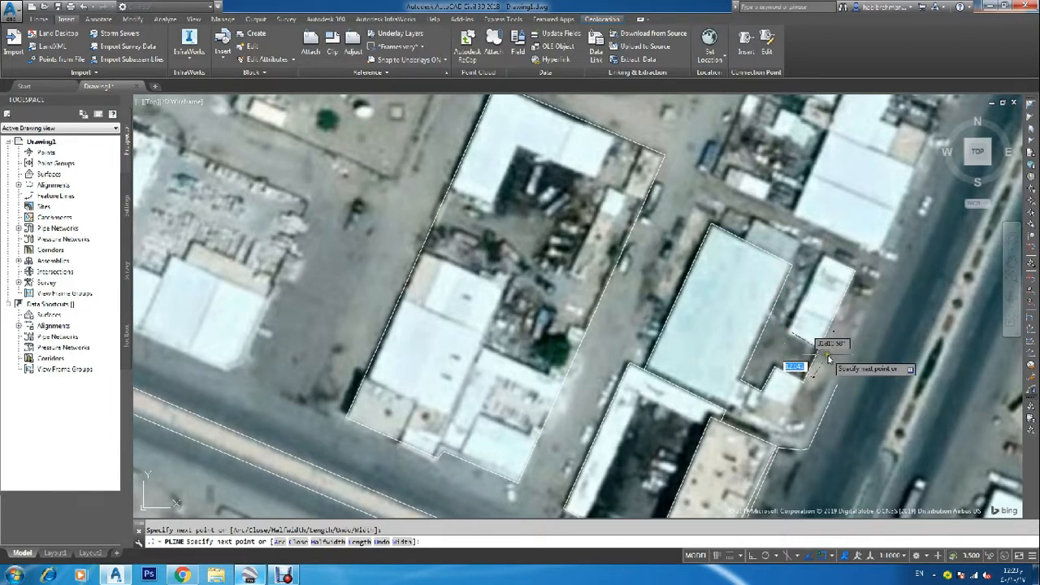
{"action": "key", "text": "Escape"}
Trace the yard wall with a polyline from the pale-blue warehouse's north side, north and then east to the narrow white building
{"action": "key", "text": "Return"}
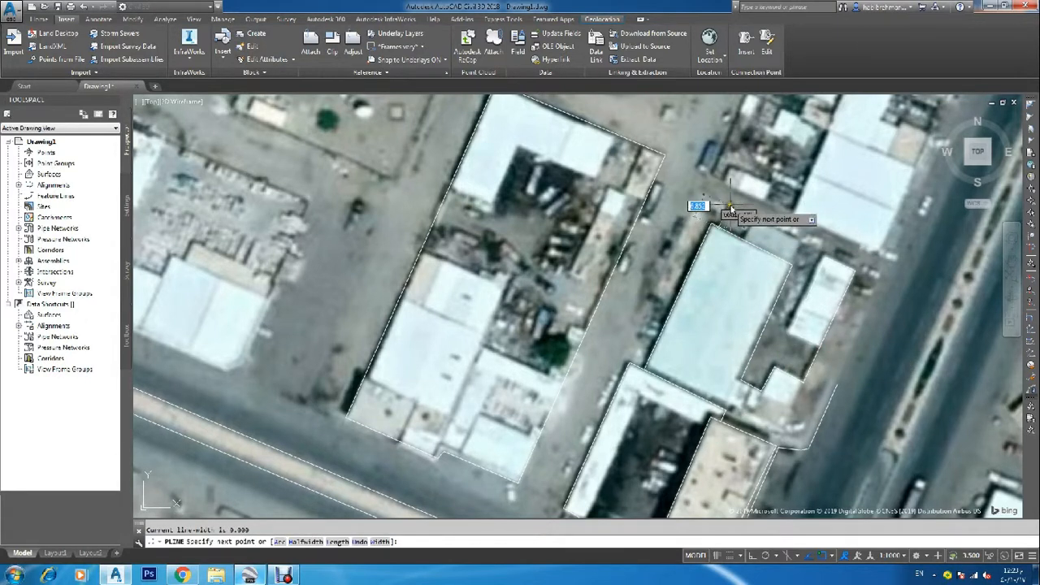
{"action": "left_click", "coordinate": [723, 204]}
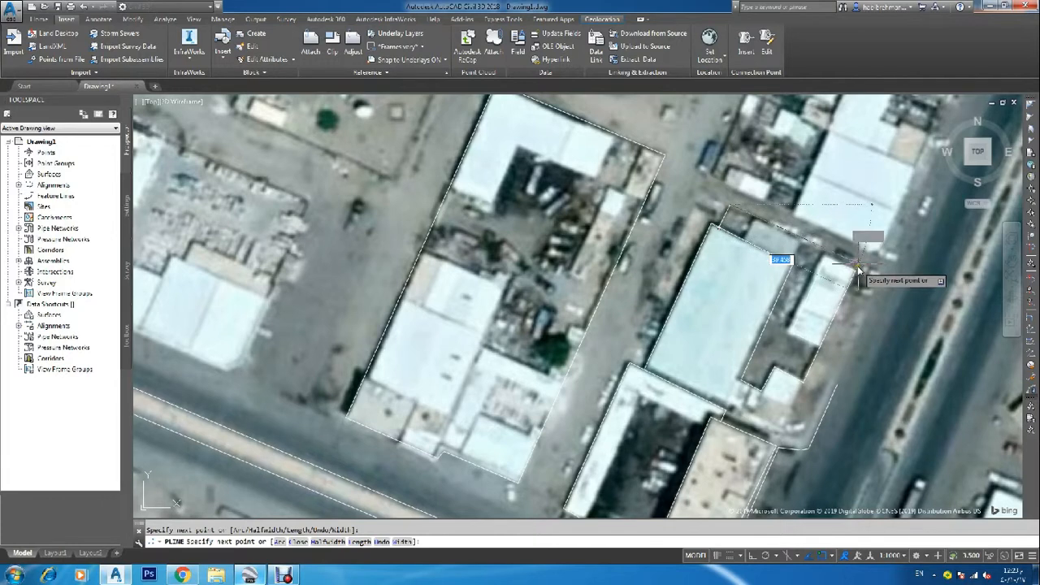
{"action": "scroll", "coordinate": [864, 270], "scroll_direction": "up", "scroll_amount": 4}
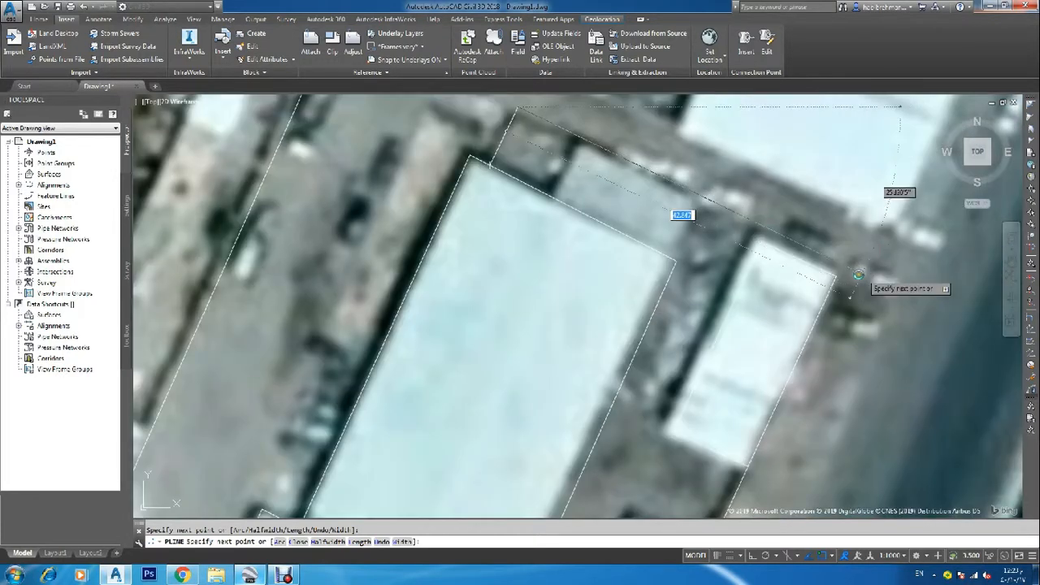
{"action": "left_click", "coordinate": [839, 266]}
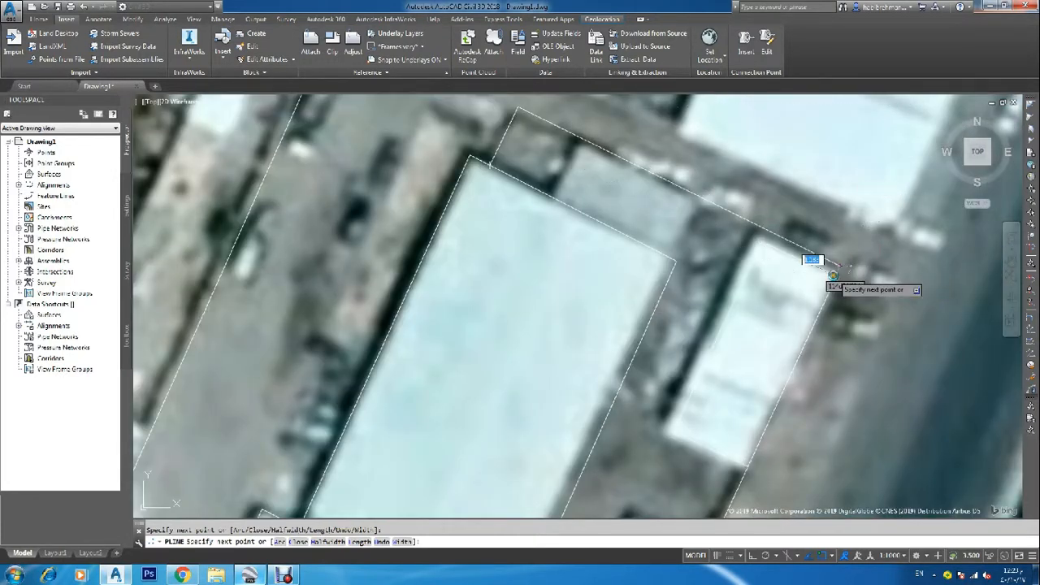
{"action": "key", "text": "Escape"}
Complete the outline of the small square white building southeast of the pale-blue warehouse with a short polyline
{"action": "scroll", "coordinate": [733, 257], "scroll_direction": "down", "scroll_amount": 5}
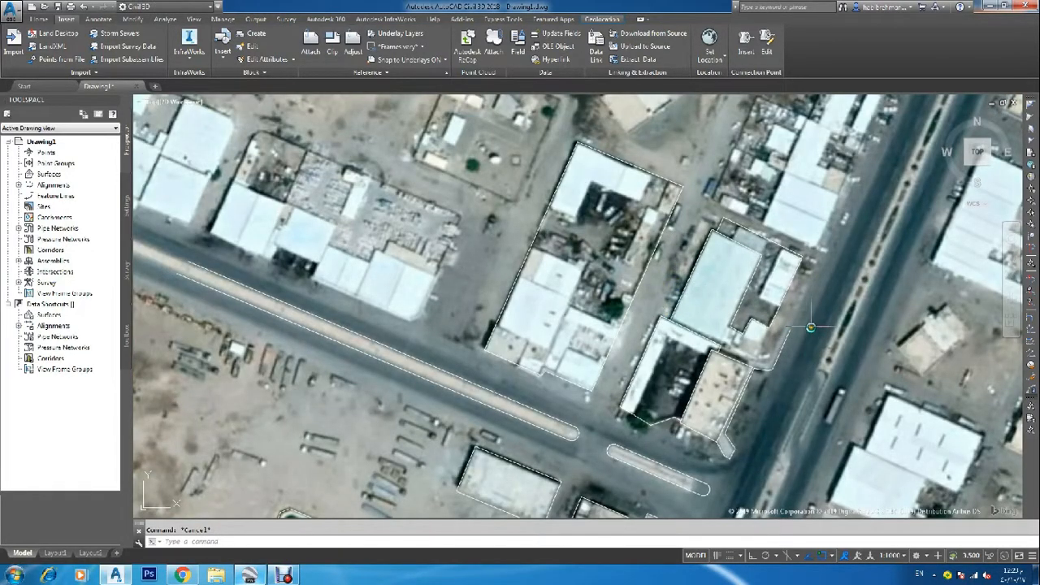
{"action": "key", "text": "Return"}
{"action": "scroll", "coordinate": [813, 321], "scroll_direction": "up", "scroll_amount": 2}
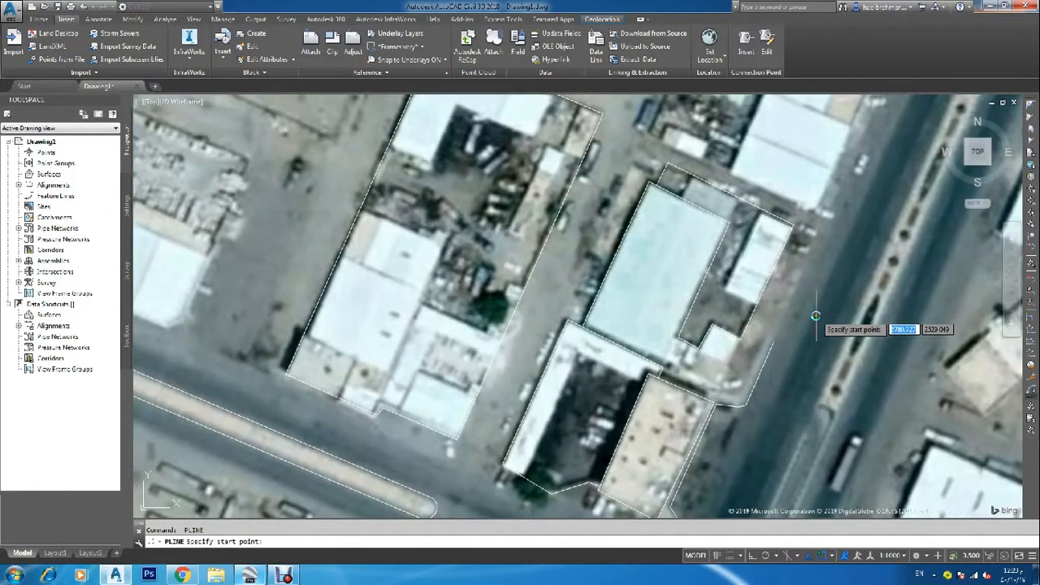
{"action": "left_click", "coordinate": [698, 352]}
{"action": "left_click", "coordinate": [714, 333]}
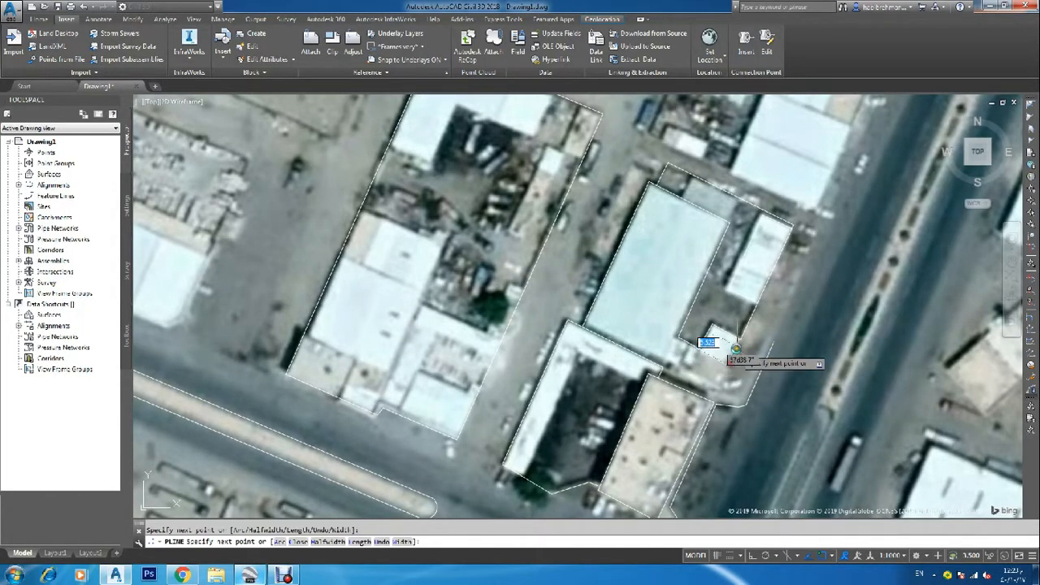
{"action": "key", "text": "Return"}
Trace the stepped wall with a polyline from the small square building's southwest corner to the wall along the beige building's north side
{"action": "key", "text": "Return"}
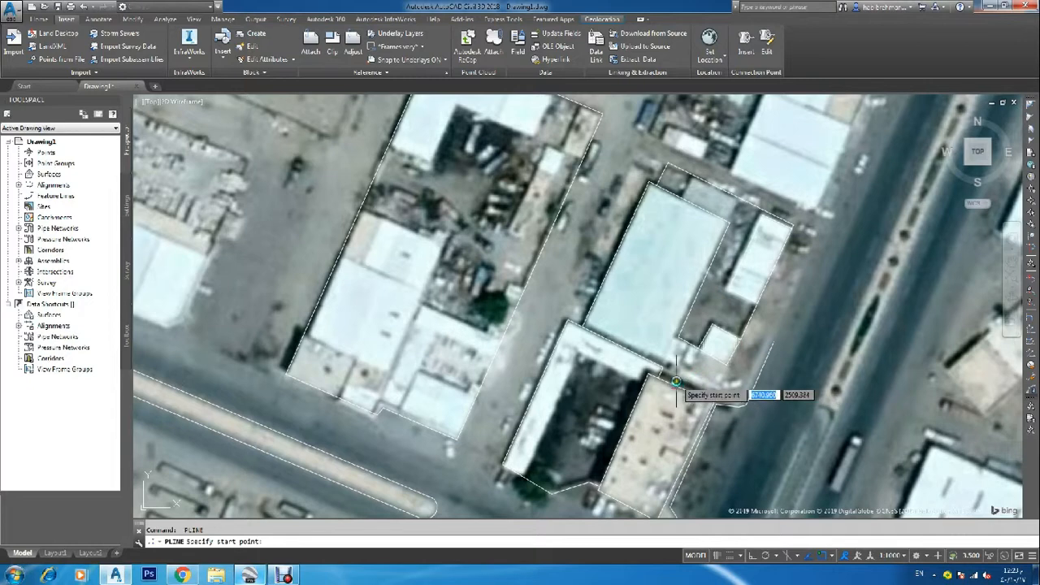
{"action": "left_click", "coordinate": [703, 348]}
{"action": "scroll", "coordinate": [671, 355], "scroll_direction": "up", "scroll_amount": 2}
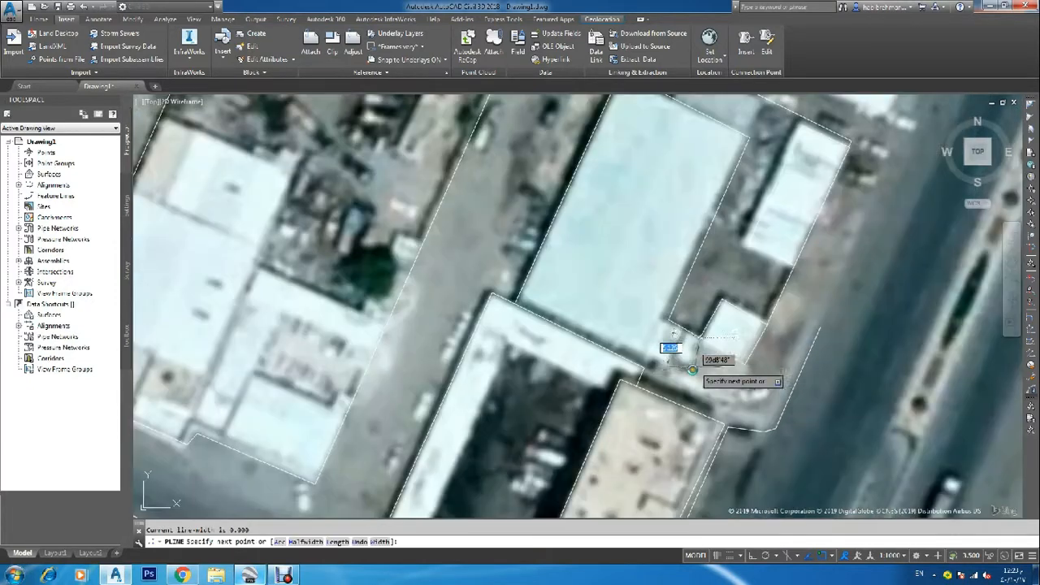
{"action": "left_click", "coordinate": [670, 365]}
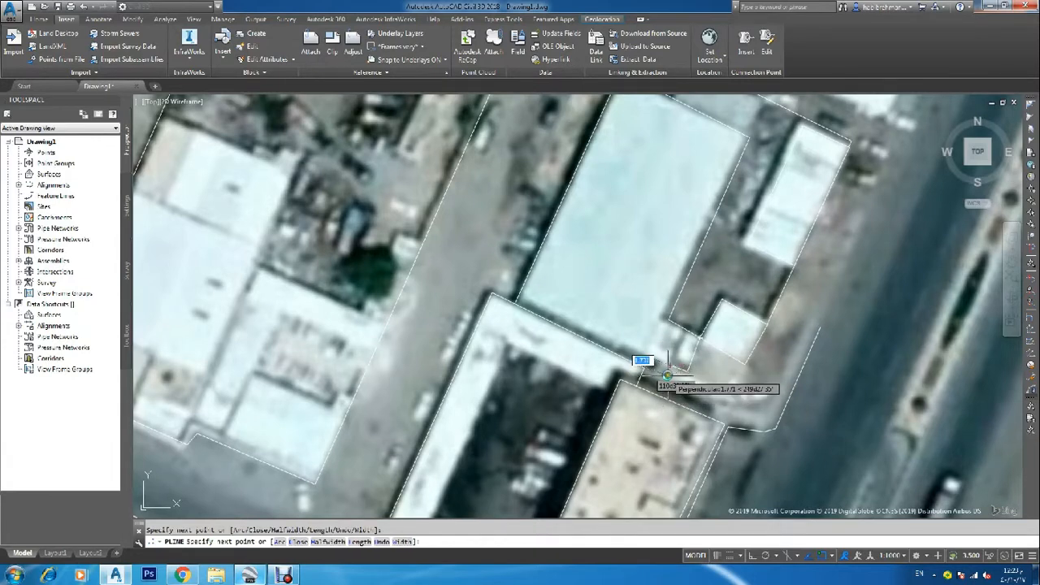
{"action": "key", "text": "Escape"}
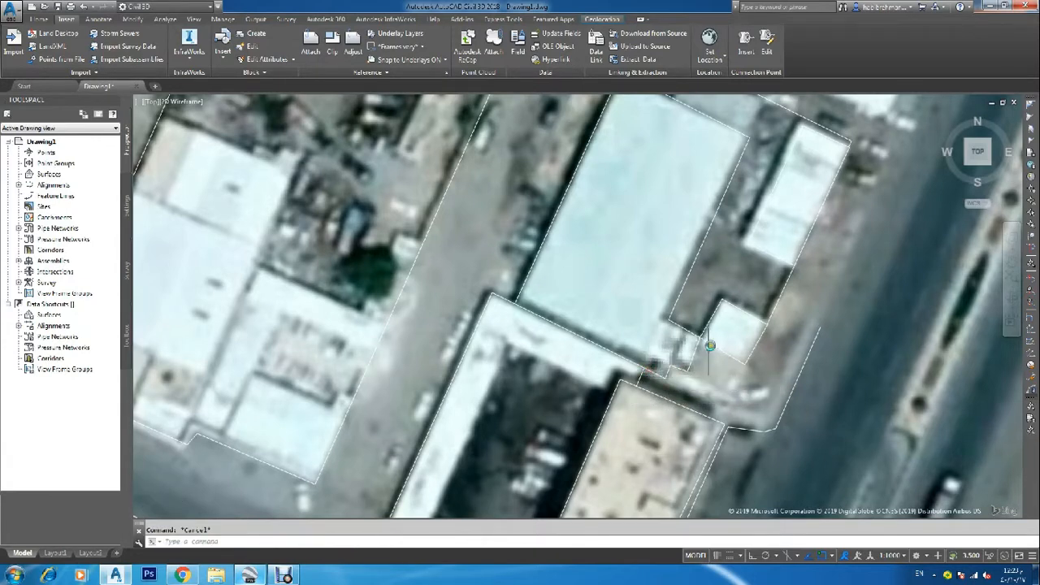
Trace the west edge of the main road's median with a polyline running southwest from the upper part of the road
{"action": "scroll", "coordinate": [746, 315], "scroll_direction": "down", "scroll_amount": 3}
{"action": "scroll", "coordinate": [790, 235], "scroll_direction": "down", "scroll_amount": 2}
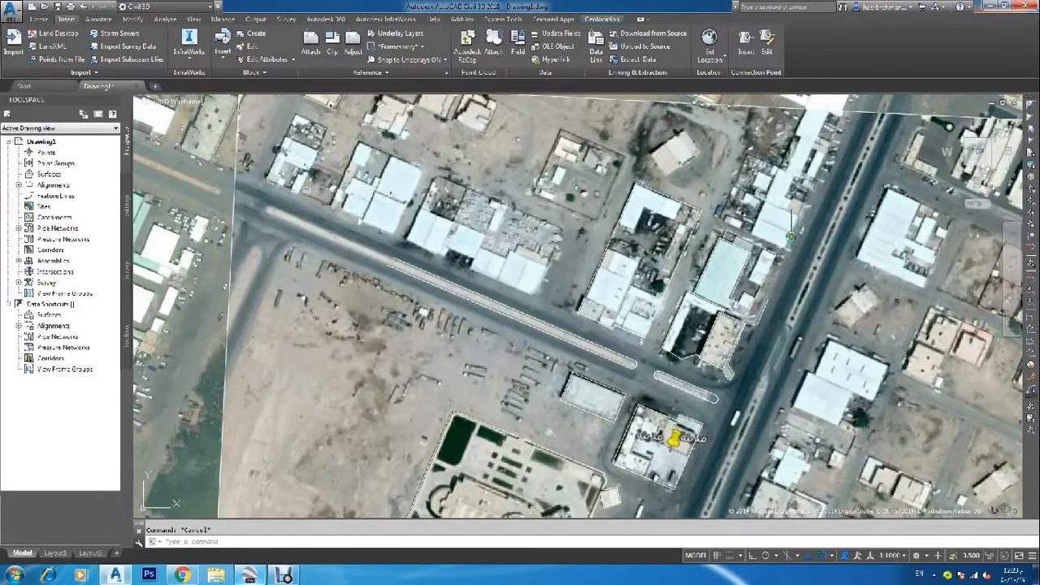
{"action": "type", "text": "pl"}
{"action": "key", "text": "Return"}
{"action": "middle_click_drag", "start_coordinate": [774, 395], "coordinate": [715, 301]}
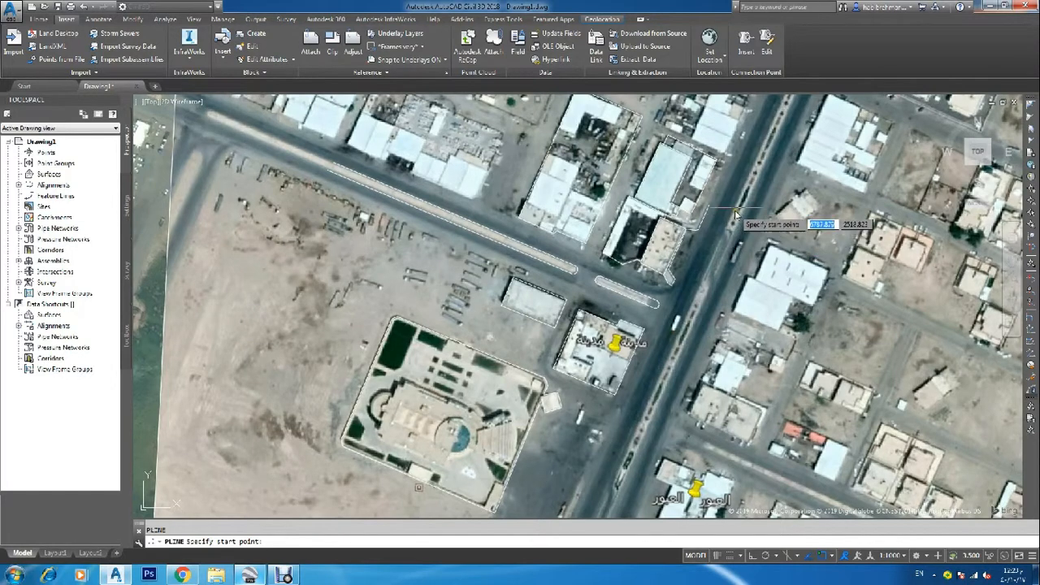
{"action": "left_click", "coordinate": [786, 100]}
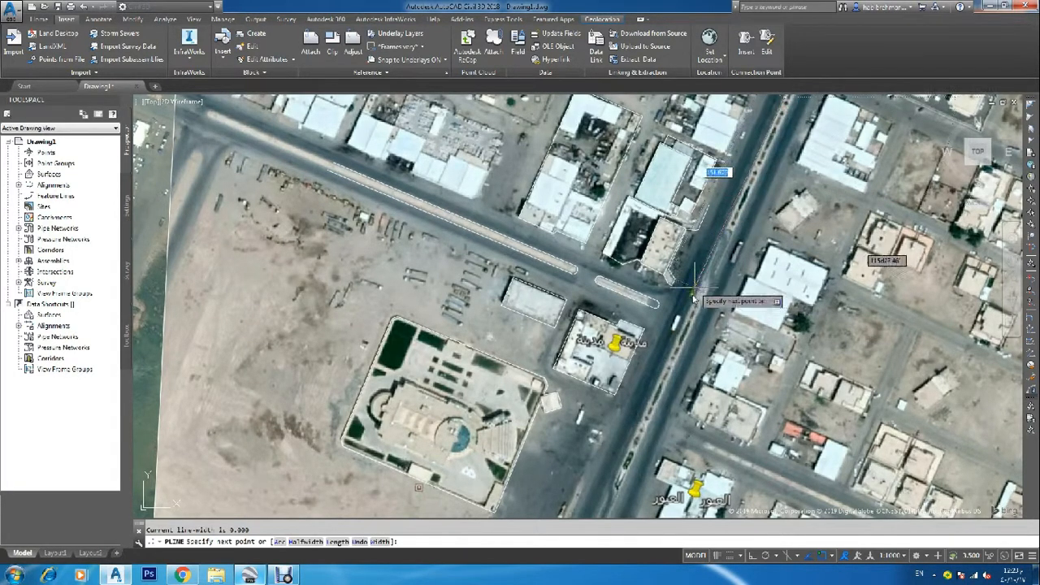
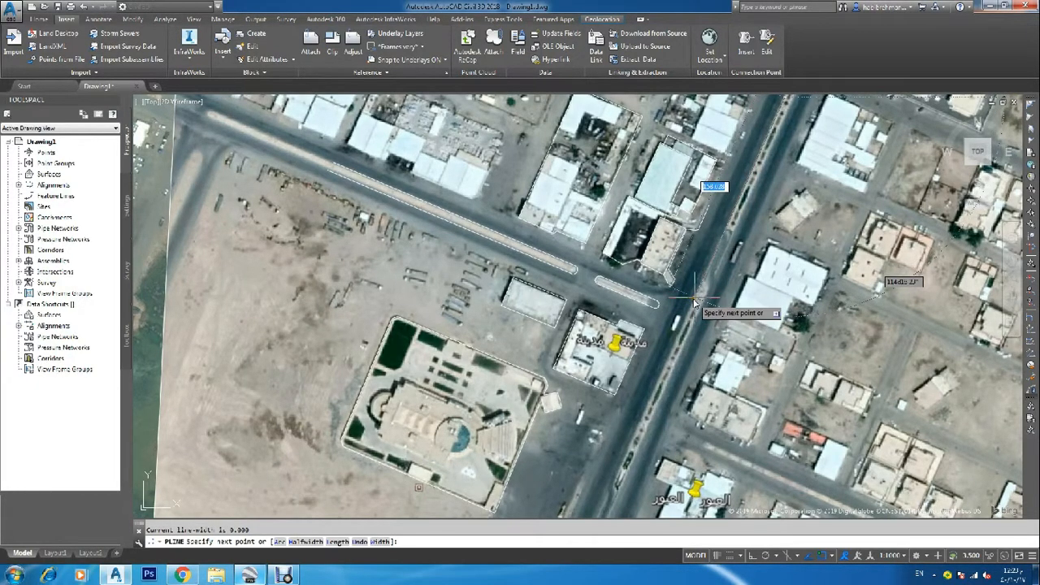
{"action": "key", "text": "Escape"}
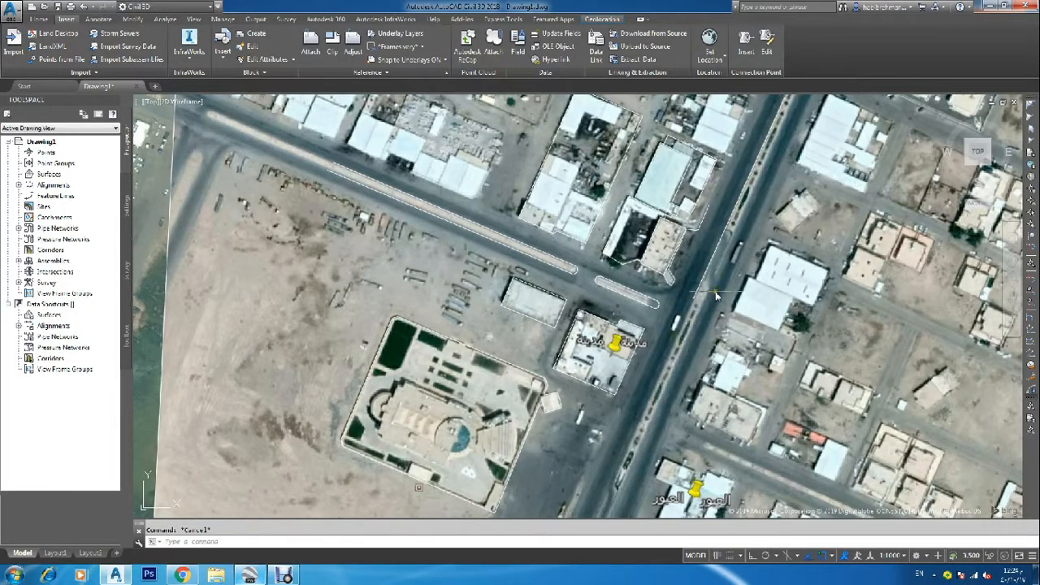
Offset the median's west-edge polyline toward the east, picking the distance across the median's width
{"action": "scroll", "coordinate": [718, 236], "scroll_direction": "up", "scroll_amount": 3}
{"action": "left_click", "coordinate": [715, 232]}
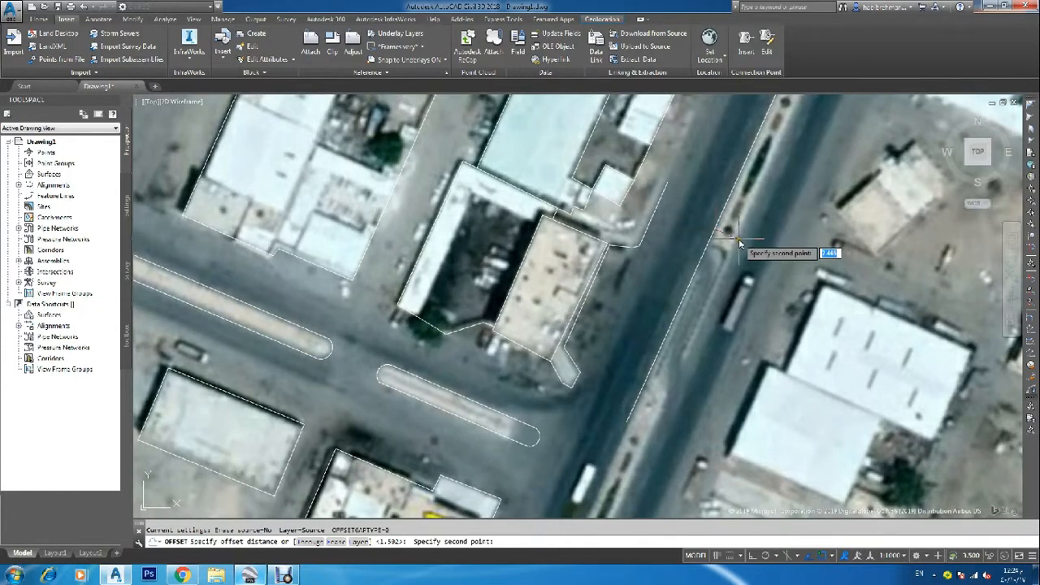
{"action": "key", "text": "Escape"}
Copy the traced median edge southwest along the main road, from its north end to the median section beyond the junction
{"action": "scroll", "coordinate": [726, 248], "scroll_direction": "down", "scroll_amount": 4}
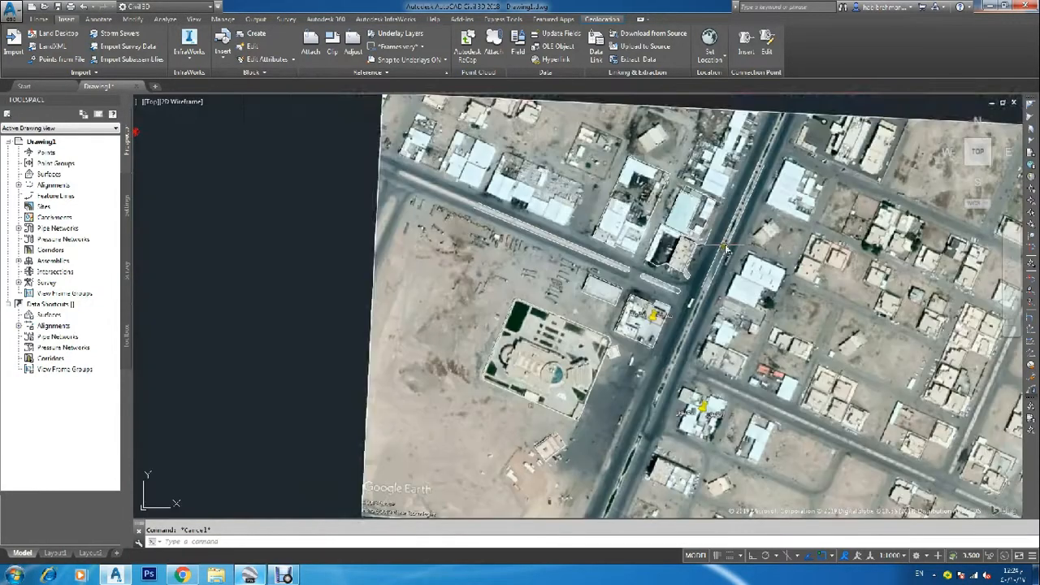
{"action": "scroll", "coordinate": [726, 248], "scroll_direction": "down", "scroll_amount": 3}
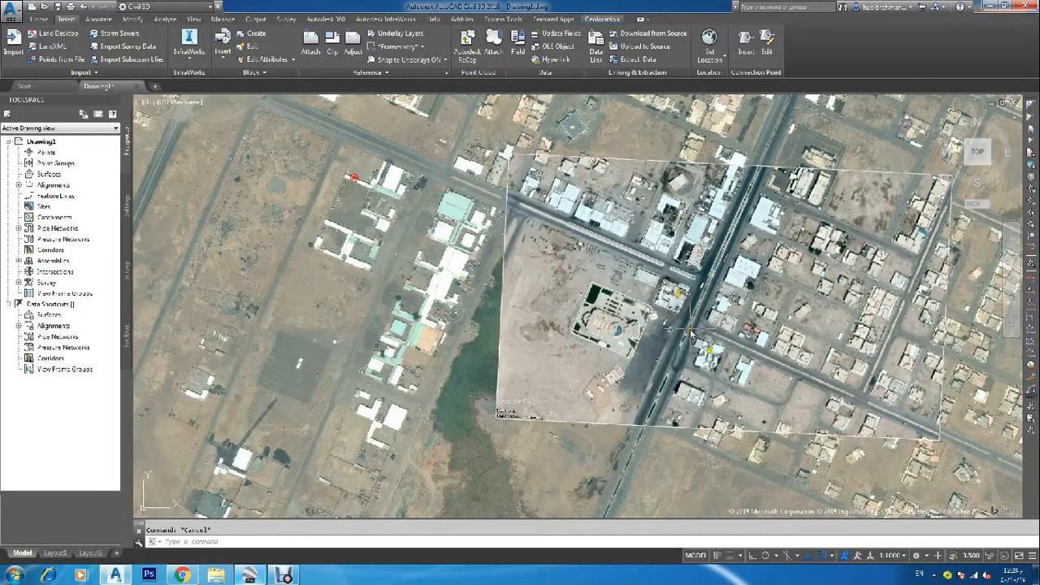
{"action": "scroll", "coordinate": [728, 240], "scroll_direction": "up", "scroll_amount": 5}
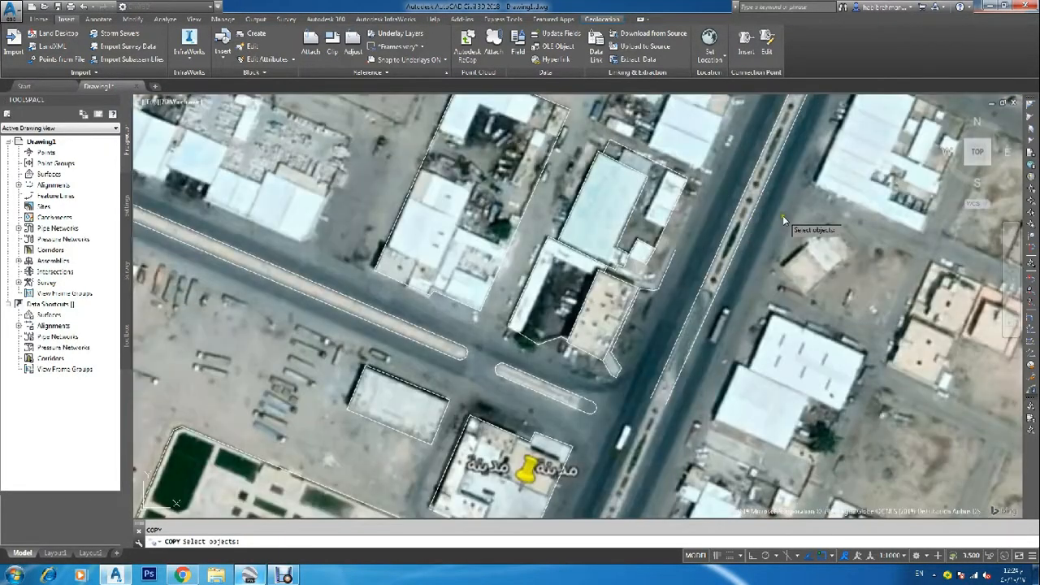
{"action": "left_click", "coordinate": [719, 238]}
{"action": "key", "text": "Return"}
{"action": "scroll", "coordinate": [719, 237], "scroll_direction": "down", "scroll_amount": 3}
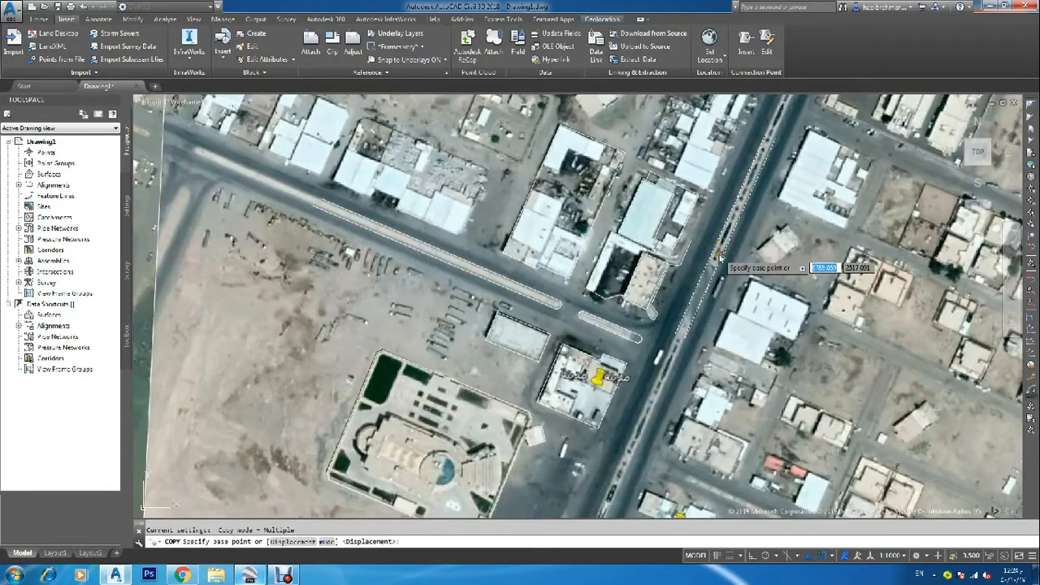
{"action": "left_click", "coordinate": [768, 154]}
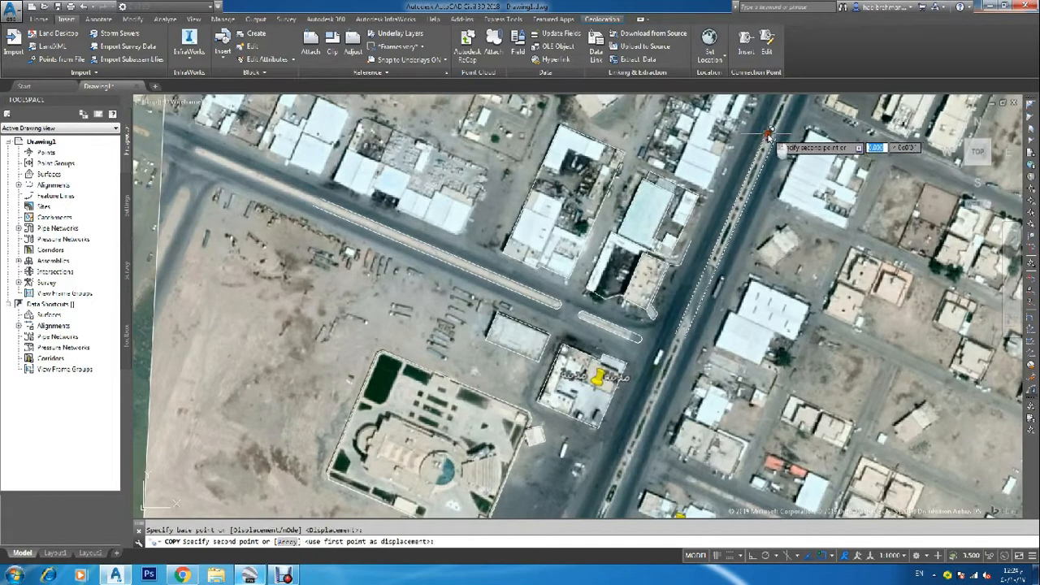
{"action": "left_click", "coordinate": [656, 382]}
{"action": "key", "text": "Escape"}
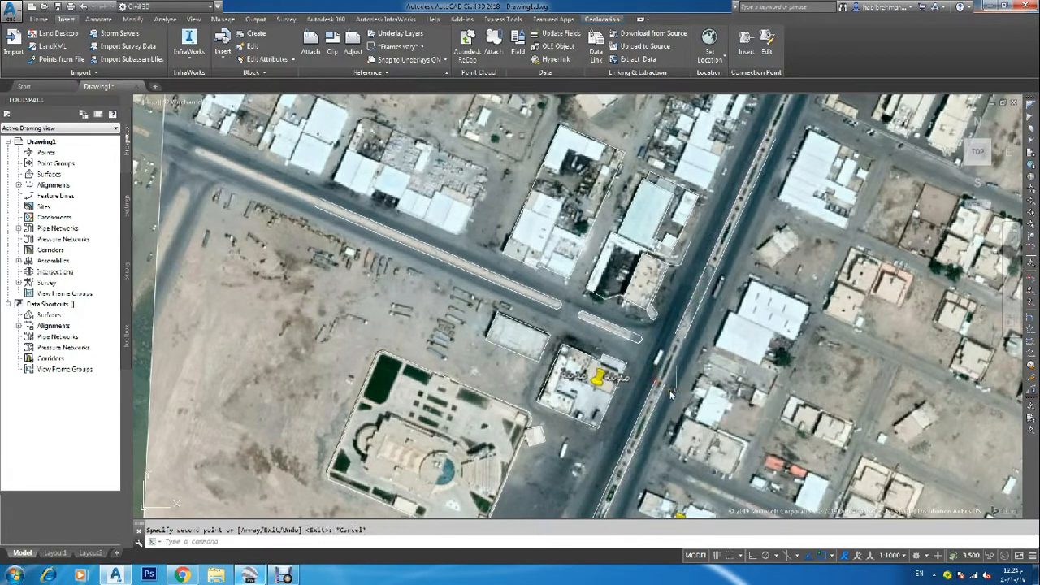
{"action": "scroll", "coordinate": [694, 376], "scroll_direction": "down", "scroll_amount": 3}
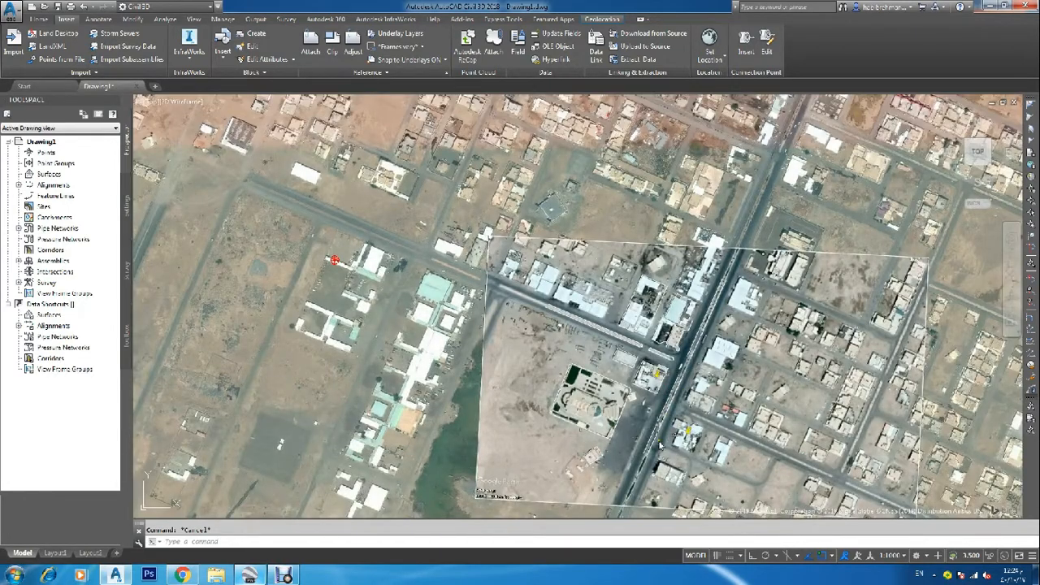
{"action": "scroll", "coordinate": [645, 474], "scroll_direction": "up", "scroll_amount": 2}
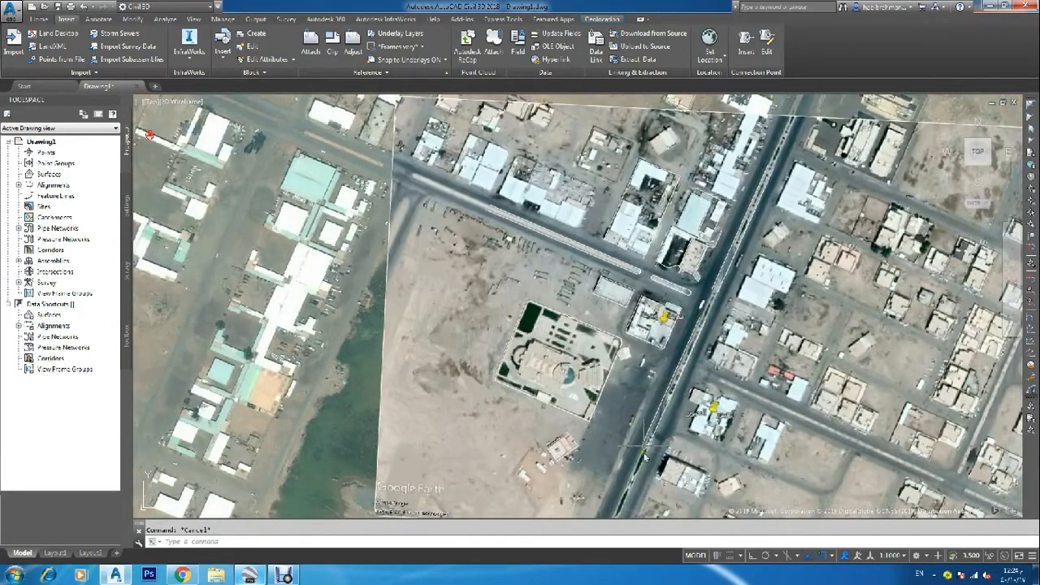
Try to draw a rectangle over the extents of the inserted Google Earth image
{"action": "middle_click_drag", "start_coordinate": [641, 433], "coordinate": [650, 344]}
{"action": "type", "text": "cx"}
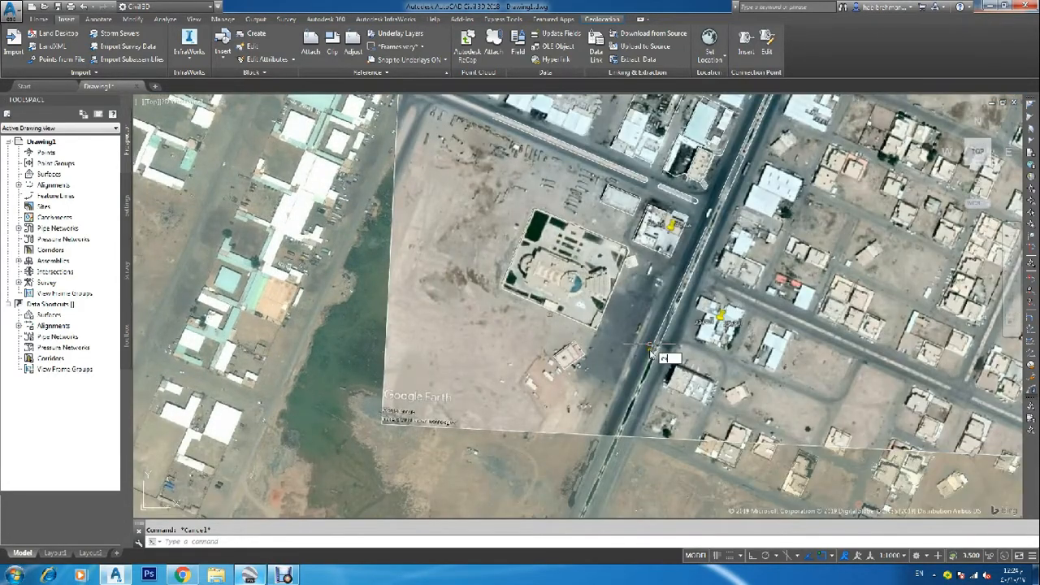
{"action": "type", "text": "t"}
{"action": "key", "text": "Return"}
{"action": "type", "text": "rec"}
{"action": "key", "text": "Return"}
{"action": "scroll", "coordinate": [646, 334], "scroll_direction": "down", "scroll_amount": 2}
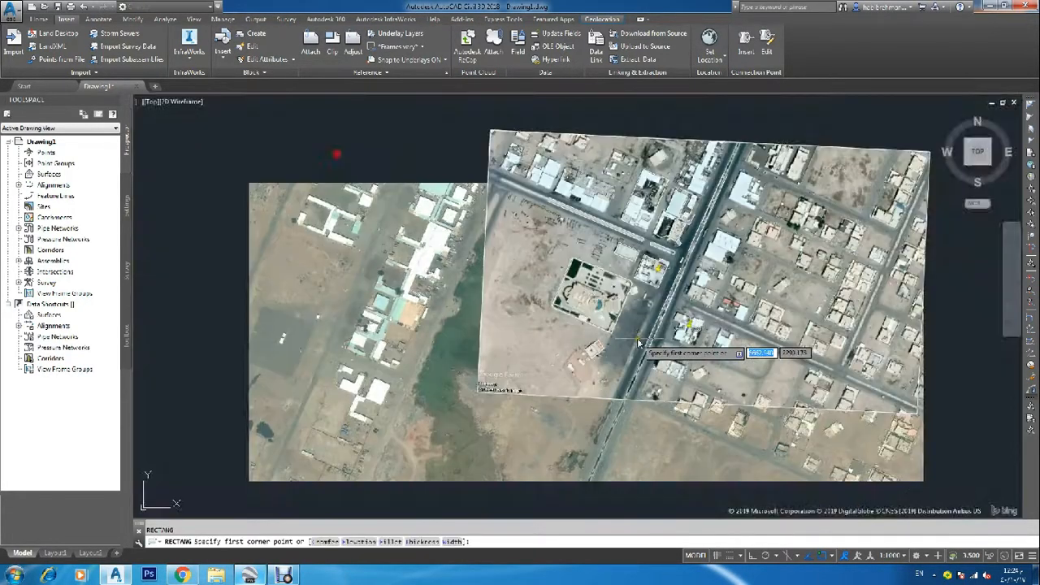
{"action": "scroll", "coordinate": [622, 287], "scroll_direction": "down", "scroll_amount": 2}
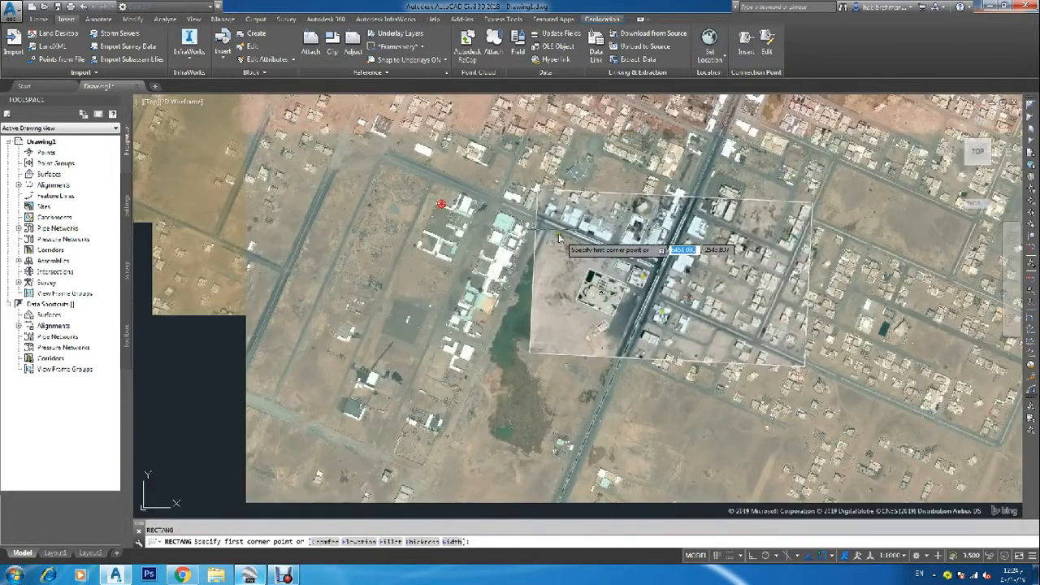
{"action": "left_click", "coordinate": [536, 192]}
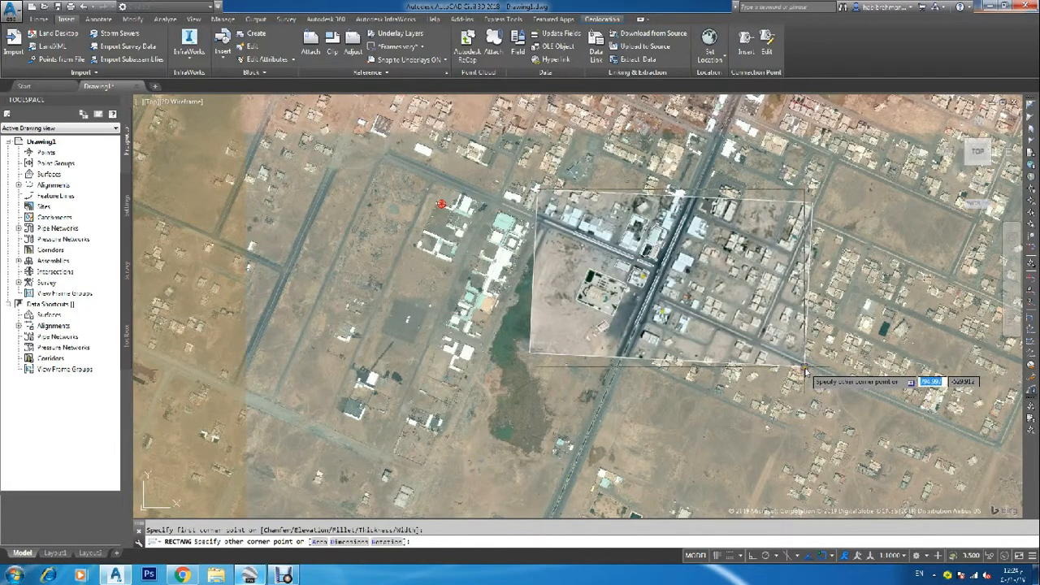
{"action": "left_click", "coordinate": [802, 371]}
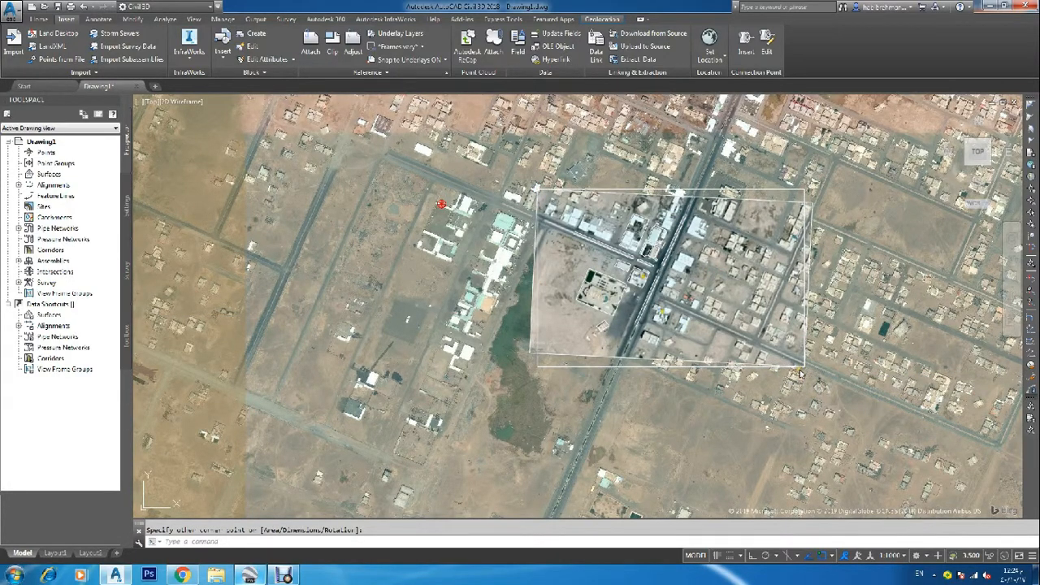
{"action": "key", "text": "Escape"}
{"action": "scroll", "coordinate": [794, 369], "scroll_direction": "up", "scroll_amount": 5}
Trace the four-sided border of the inserted Google Earth image with a polyline through its corners
{"action": "type", "text": "pl"}
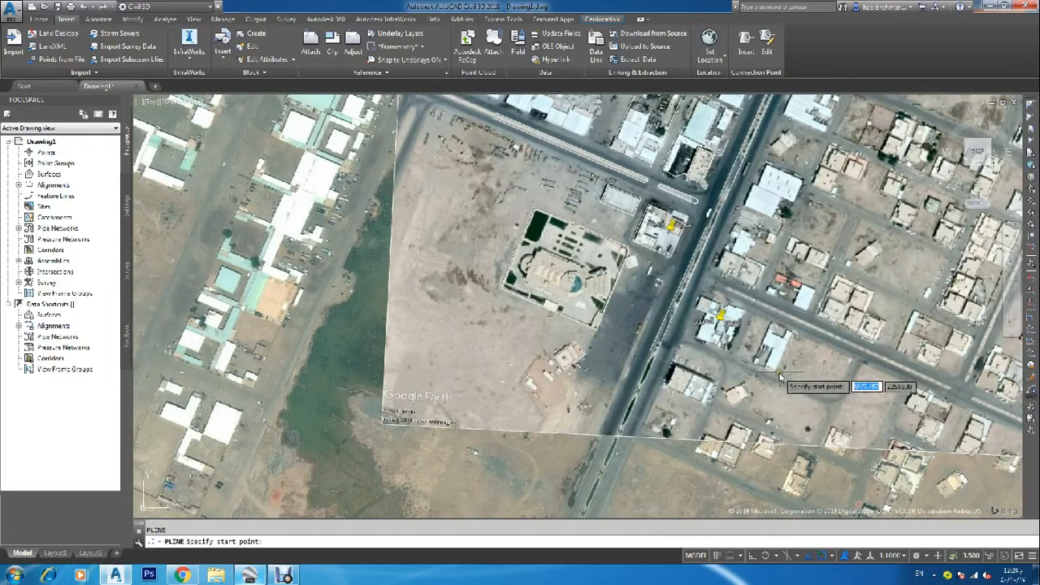
{"action": "key", "text": "Return"}
{"action": "scroll", "coordinate": [780, 370], "scroll_direction": "down", "scroll_amount": 5}
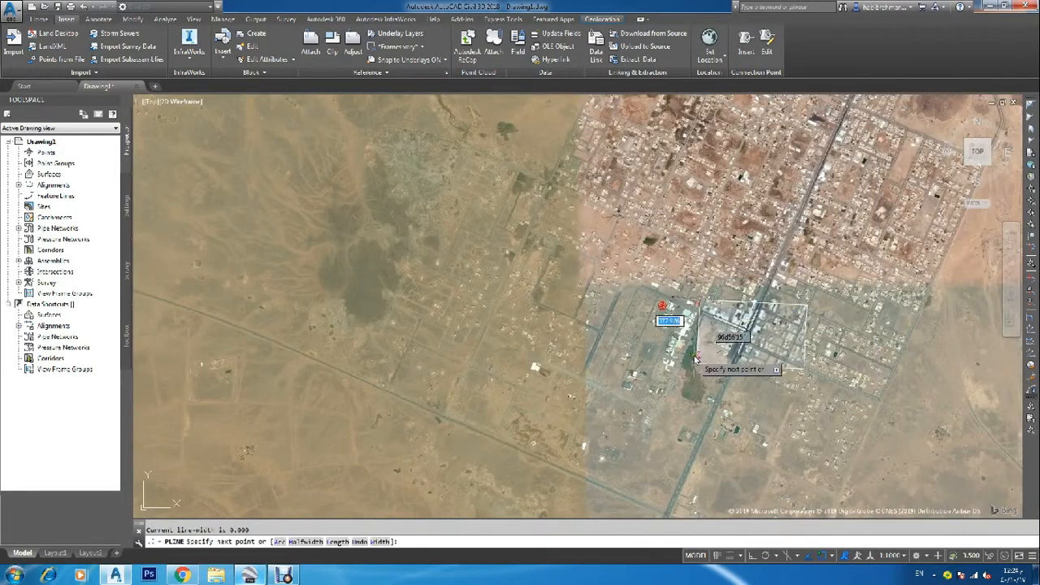
{"action": "left_click", "coordinate": [698, 364]}
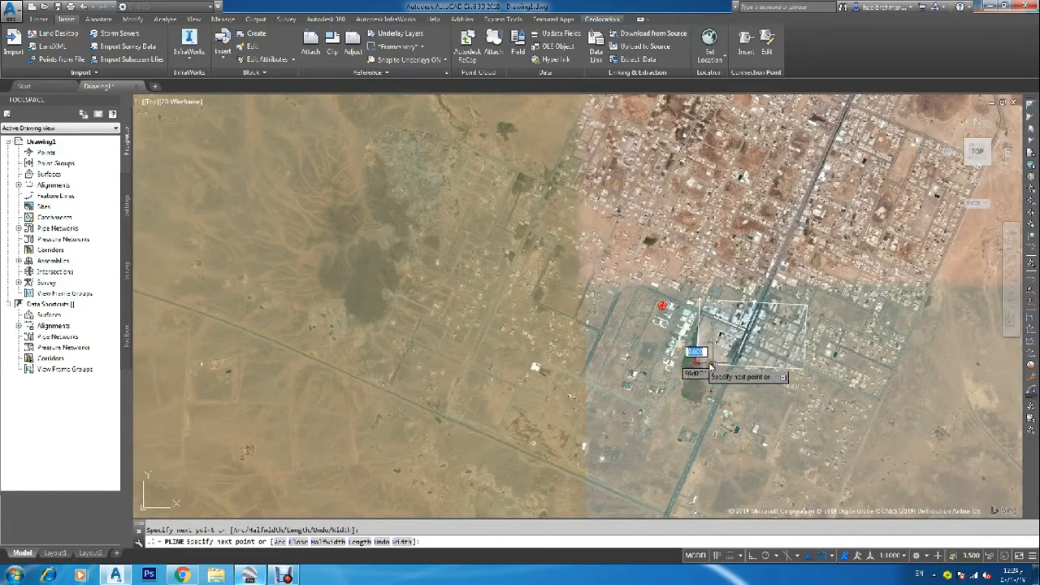
{"action": "left_click", "coordinate": [807, 378]}
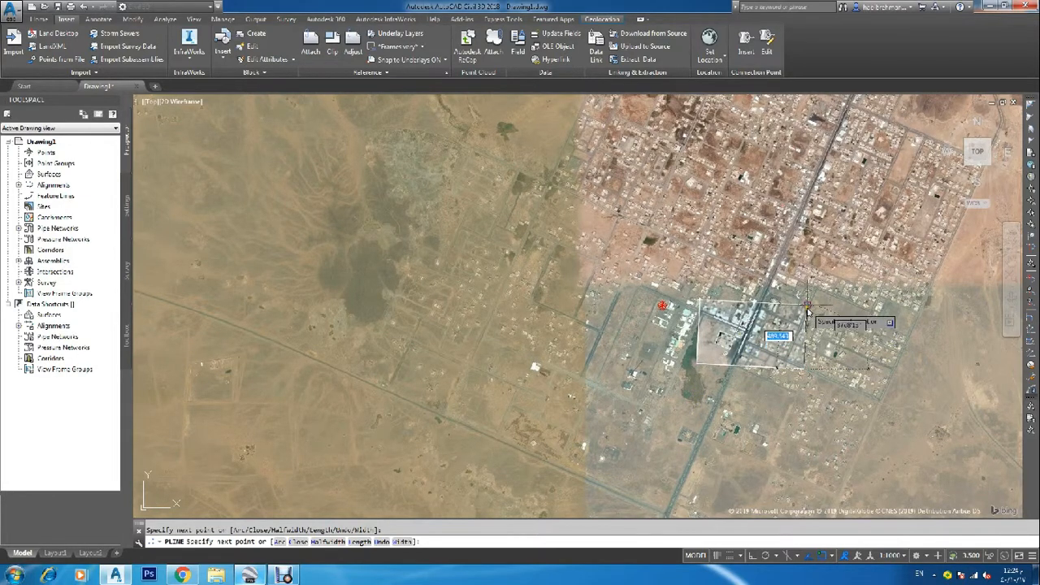
{"action": "left_click", "coordinate": [806, 306]}
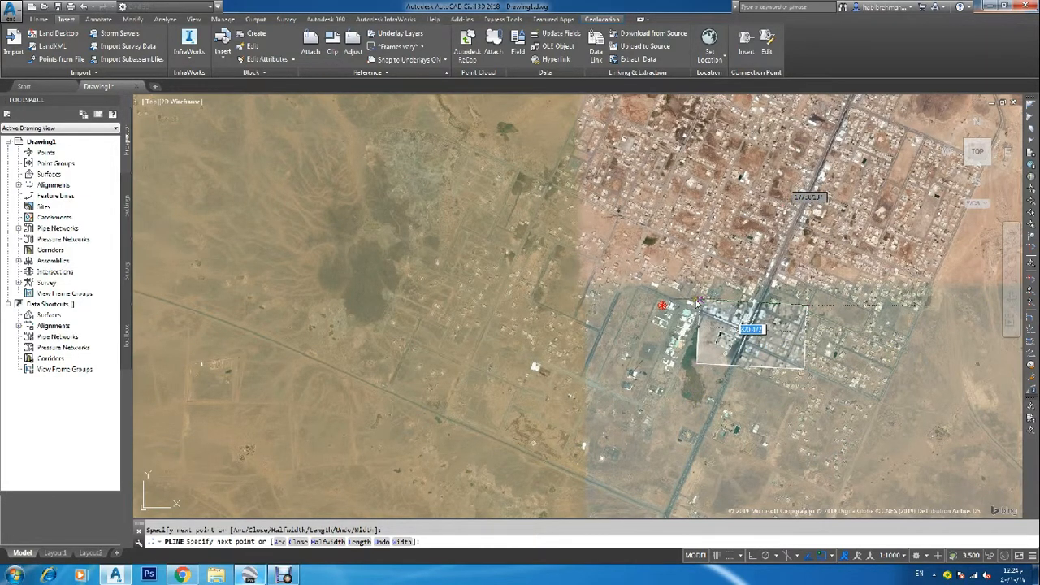
{"action": "left_click", "coordinate": [697, 304]}
{"action": "key", "text": "Escape"}
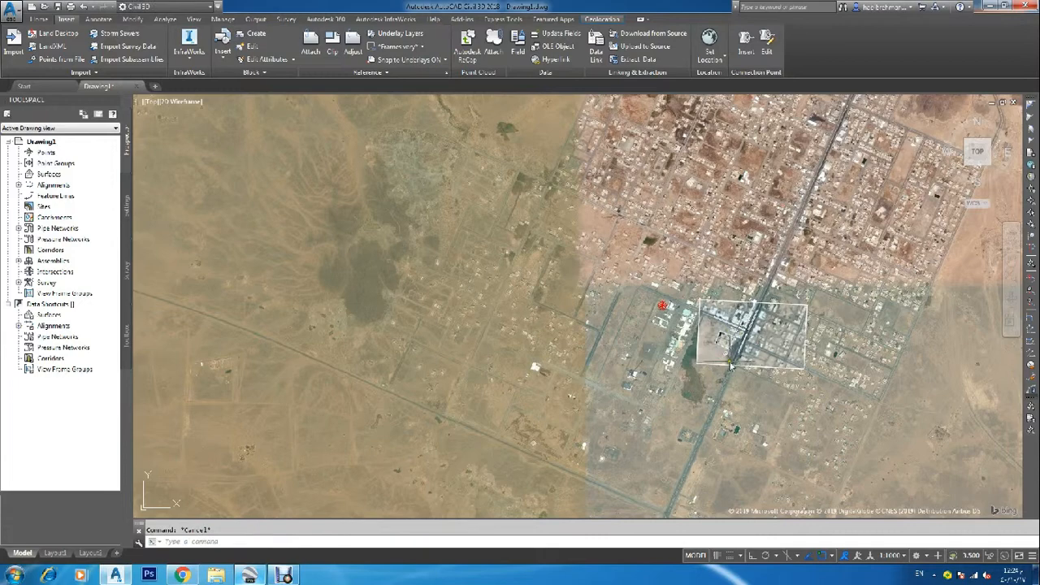
Extend the main road's line to the southern side of the traced image border
{"action": "scroll", "coordinate": [731, 361], "scroll_direction": "up", "scroll_amount": 5}
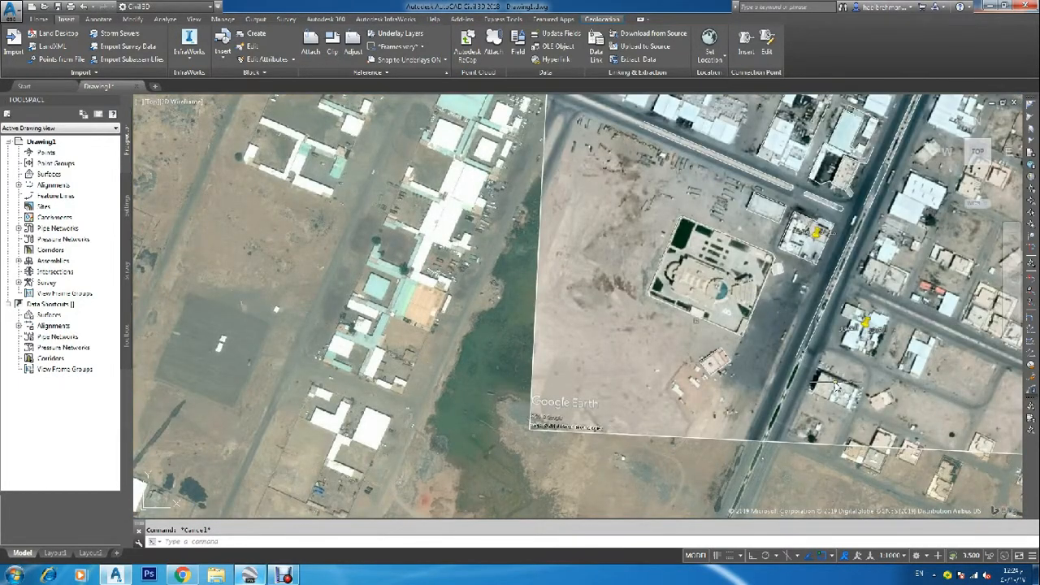
{"action": "type", "text": "ex"}
{"action": "key", "text": "Return"}
{"action": "key", "text": "Return"}
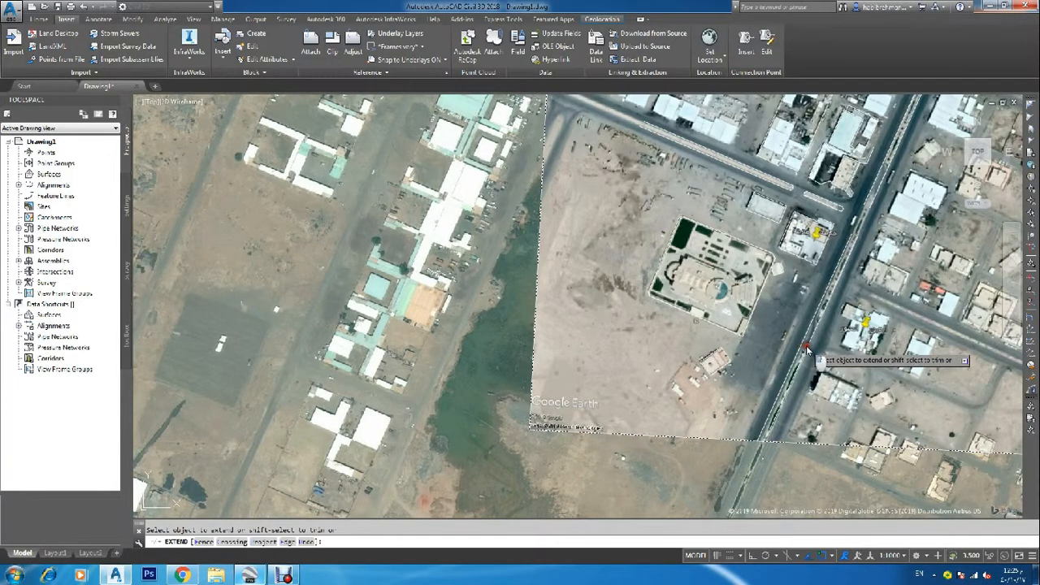
{"action": "key", "text": "Escape"}
Extend the main road's line to the northern side of the traced image border
{"action": "scroll", "coordinate": [807, 357], "scroll_direction": "down", "scroll_amount": 4}
{"action": "scroll", "coordinate": [772, 268], "scroll_direction": "up", "scroll_amount": 3}
{"action": "key", "text": "Return"}
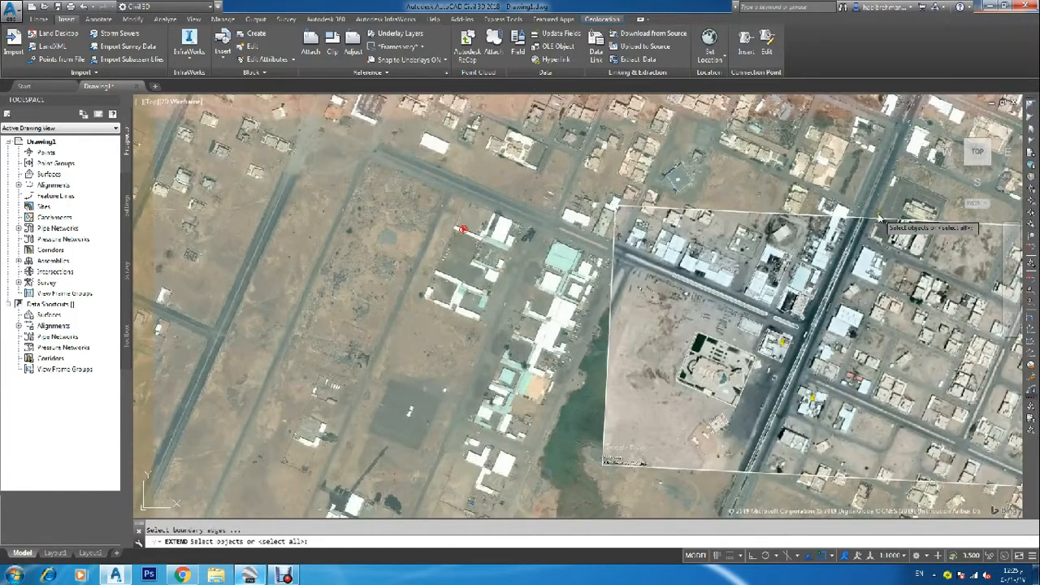
{"action": "left_click", "coordinate": [876, 218]}
{"action": "key", "text": "Return"}
{"action": "scroll", "coordinate": [863, 242], "scroll_direction": "up", "scroll_amount": 2}
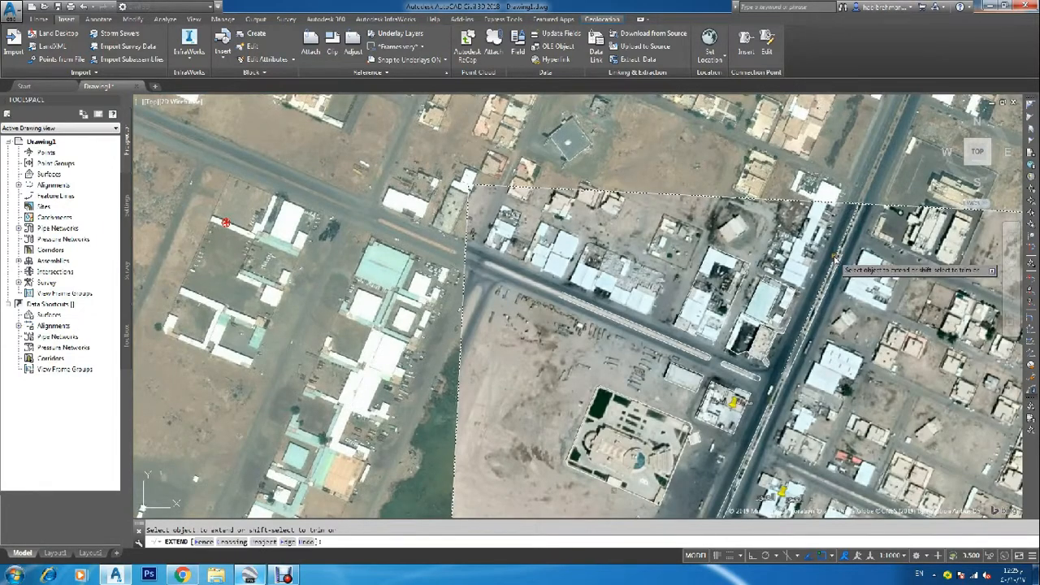
{"action": "key", "text": "Escape"}
Start a polyline along the main road's western edge, from the image's southern border to the side-road junction
{"action": "scroll", "coordinate": [835, 252], "scroll_direction": "down", "scroll_amount": 2}
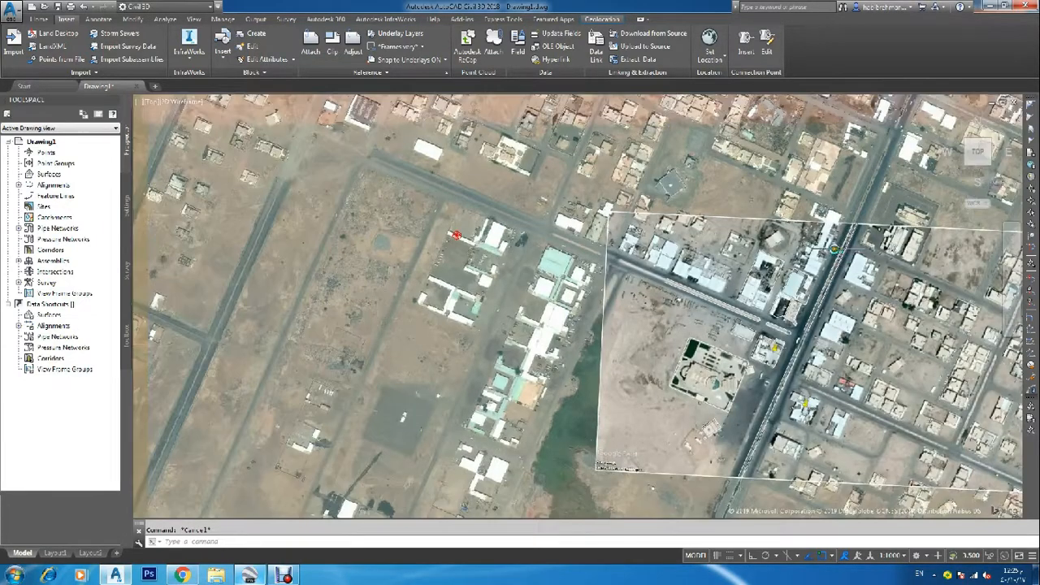
{"action": "scroll", "coordinate": [835, 251], "scroll_direction": "down", "scroll_amount": 2}
{"action": "scroll", "coordinate": [829, 341], "scroll_direction": "up", "scroll_amount": 2}
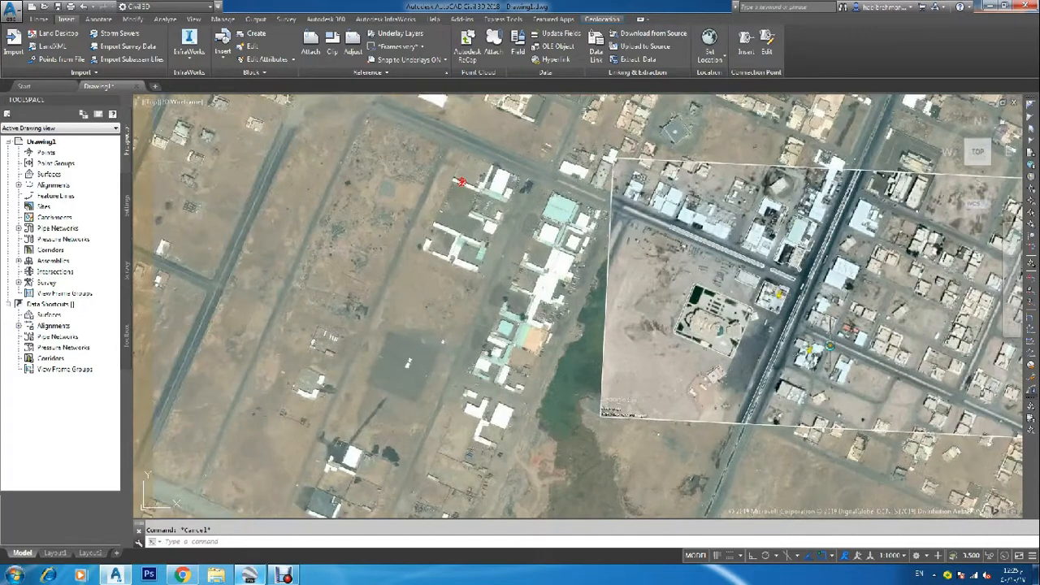
{"action": "type", "text": "pl"}
{"action": "key", "text": "Return"}
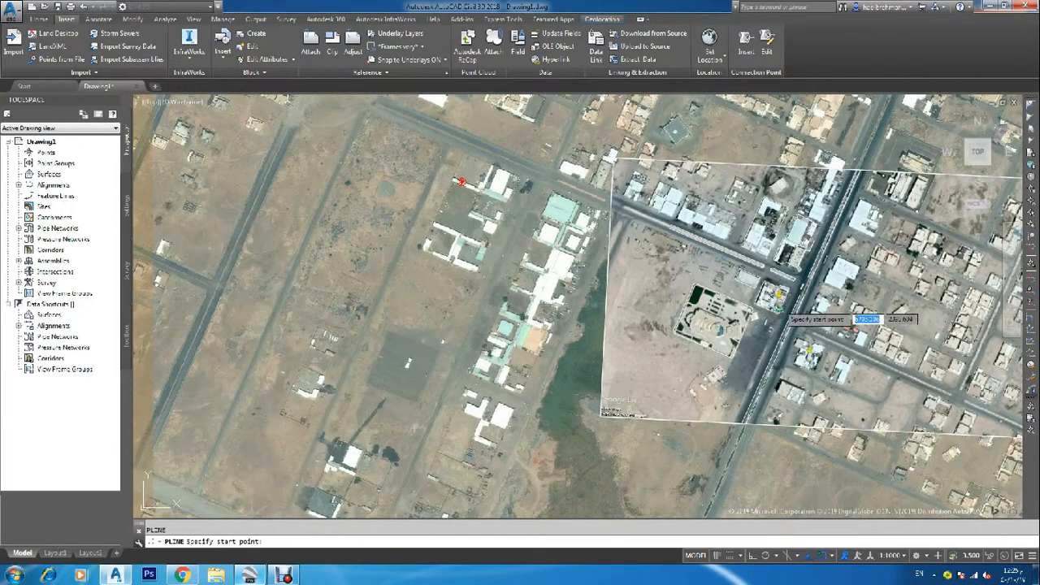
{"action": "scroll", "coordinate": [734, 420], "scroll_direction": "up", "scroll_amount": 2}
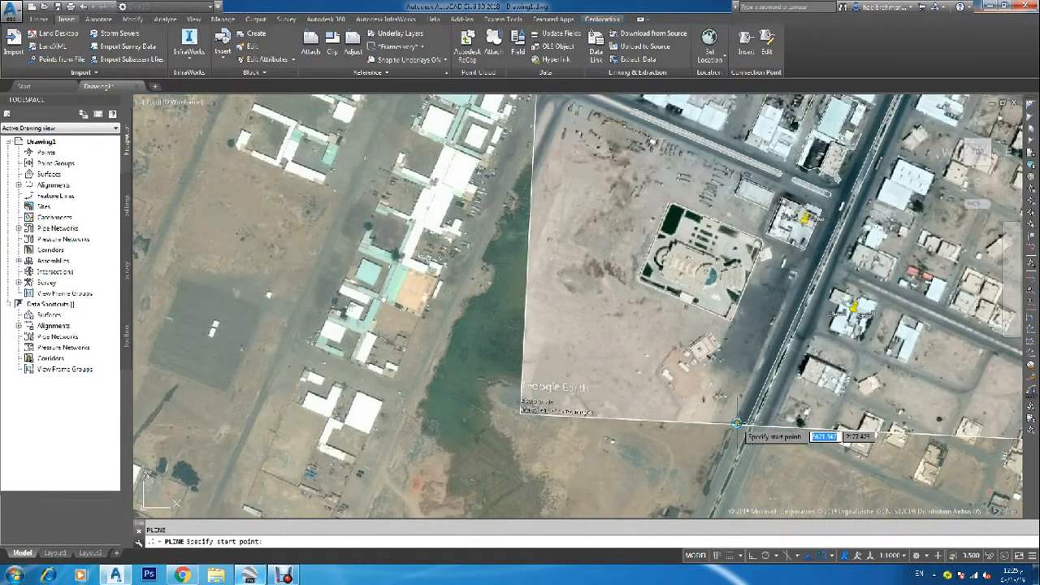
{"action": "scroll", "coordinate": [734, 422], "scroll_direction": "up", "scroll_amount": 2}
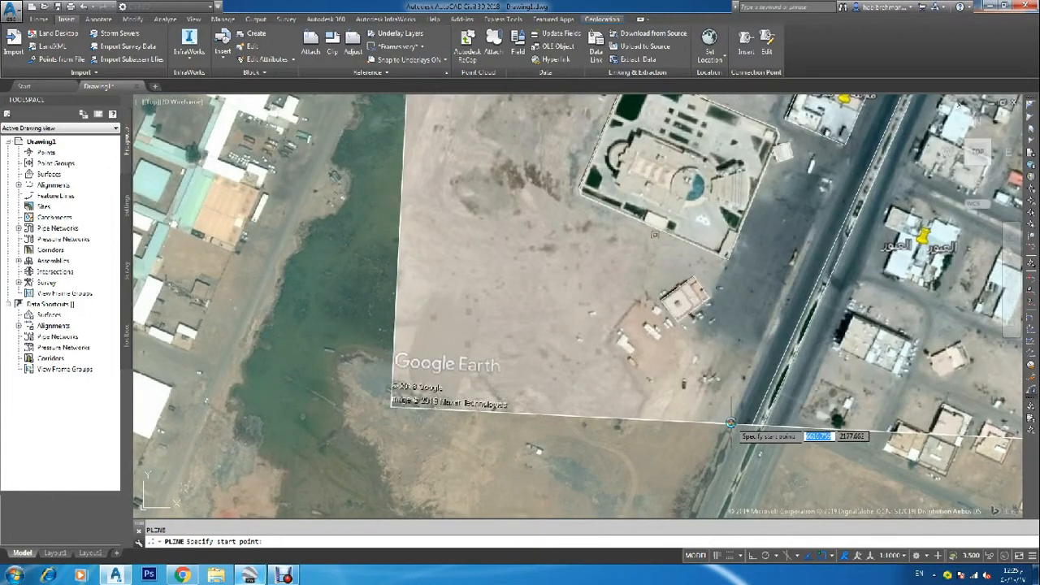
{"action": "left_click", "coordinate": [734, 424]}
{"action": "scroll", "coordinate": [734, 423], "scroll_direction": "down", "scroll_amount": 2}
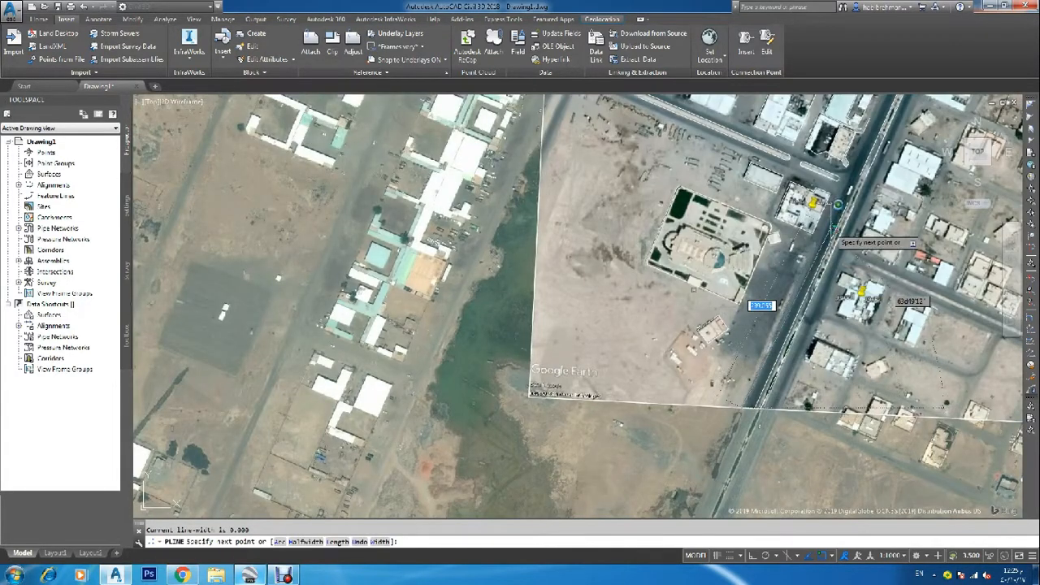
{"action": "scroll", "coordinate": [845, 178], "scroll_direction": "up", "scroll_amount": 2}
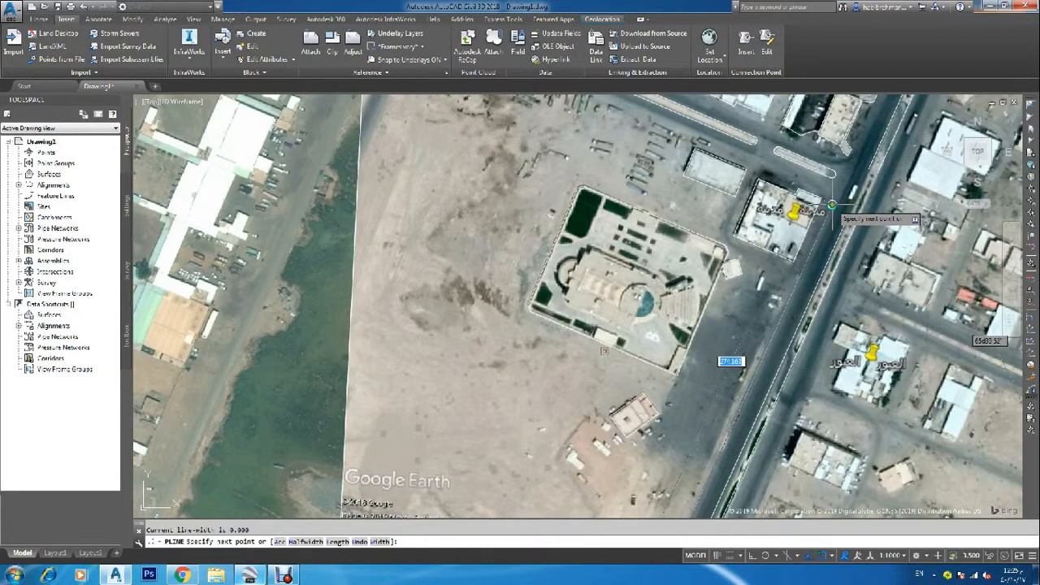
{"action": "left_click", "coordinate": [832, 203]}
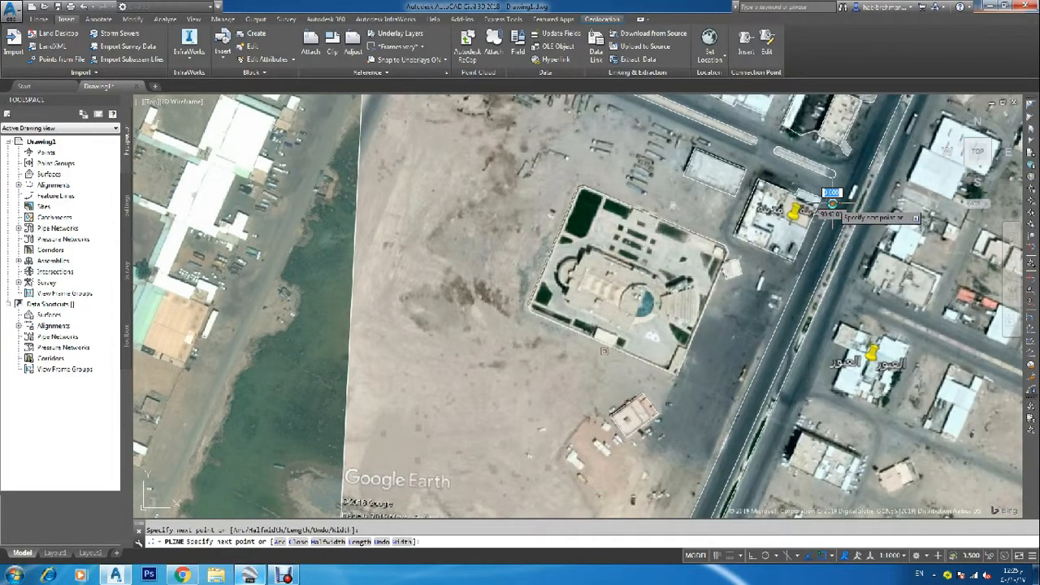
Round the junction corner with a polyline arc and continue straight along the side road's southern edge to its western end
{"action": "key", "text": "Return"}
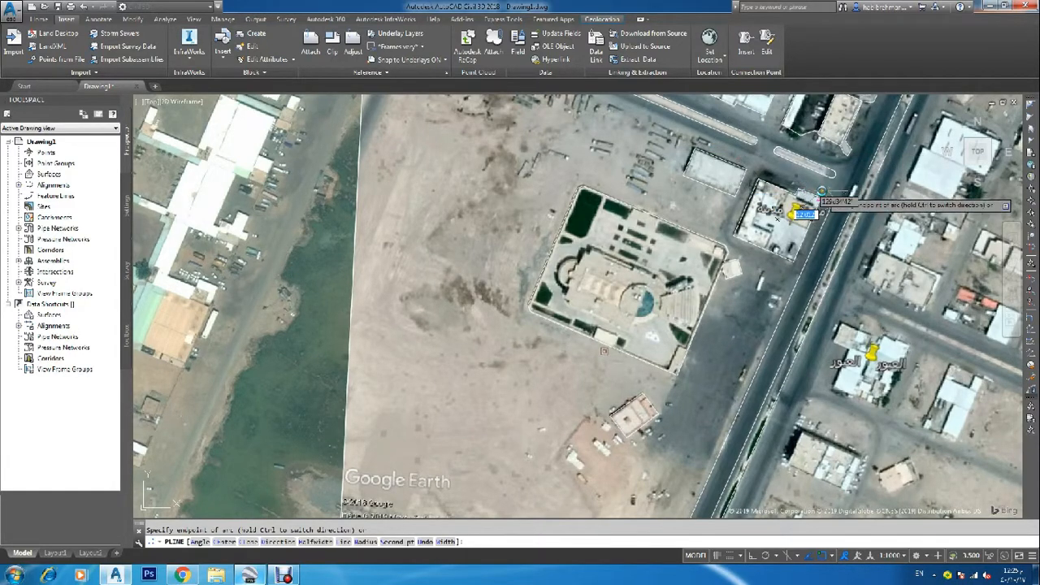
{"action": "left_click", "coordinate": [821, 191]}
{"action": "type", "text": "l"}
{"action": "key", "text": "Return"}
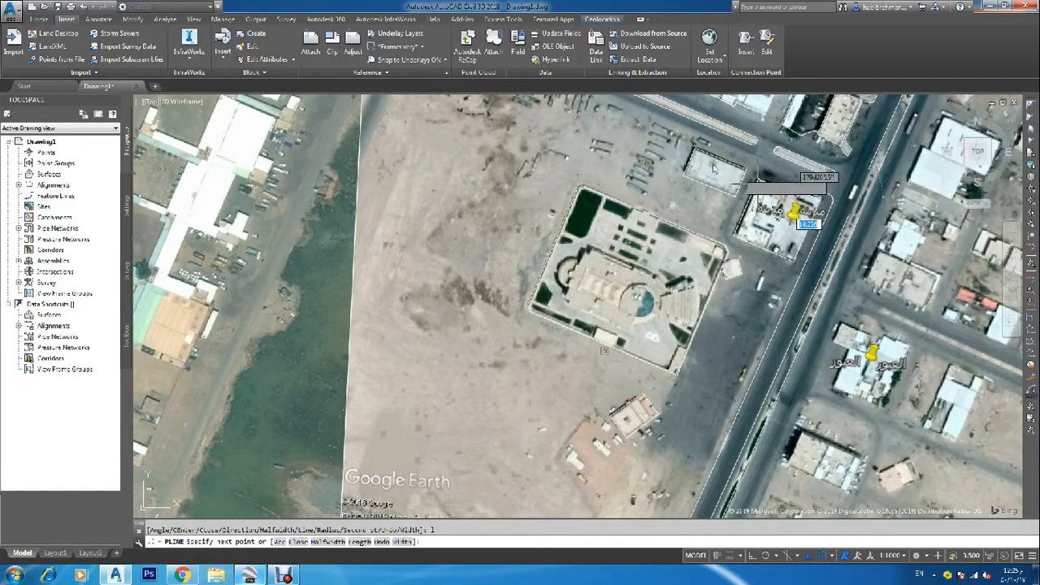
{"action": "scroll", "coordinate": [629, 120], "scroll_direction": "down", "scroll_amount": 4}
{"action": "middle_click_drag", "start_coordinate": [572, 121], "coordinate": [637, 313]}
{"action": "scroll", "coordinate": [638, 304], "scroll_direction": "up", "scroll_amount": 4}
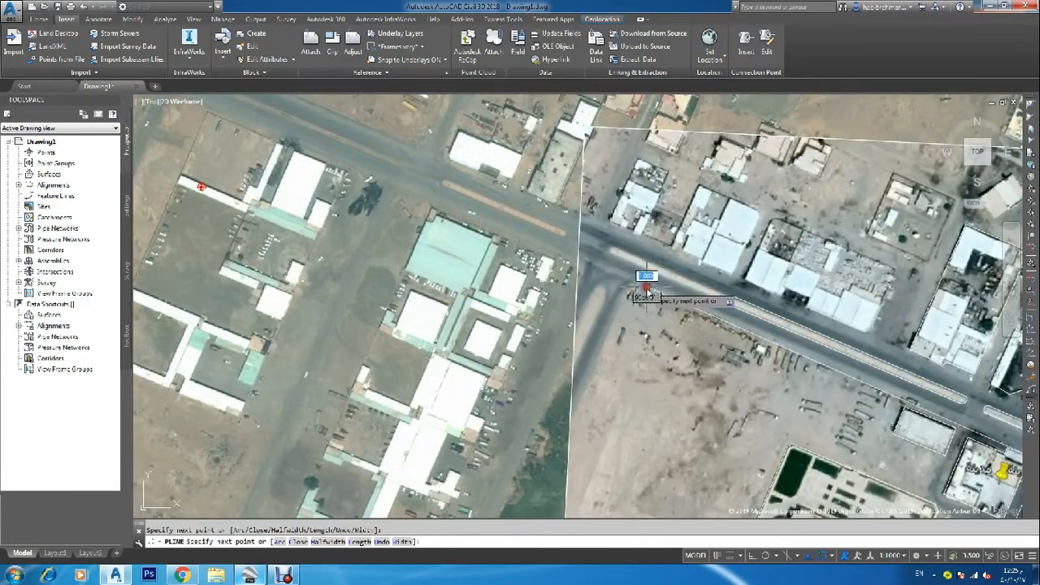
{"action": "key", "text": "Escape"}
Stretch the corner arc's side-road endpoint slightly outward, away from the building corner at the junction
{"action": "scroll", "coordinate": [698, 347], "scroll_direction": "down", "scroll_amount": 5}
{"action": "scroll", "coordinate": [701, 346], "scroll_direction": "up", "scroll_amount": 8}
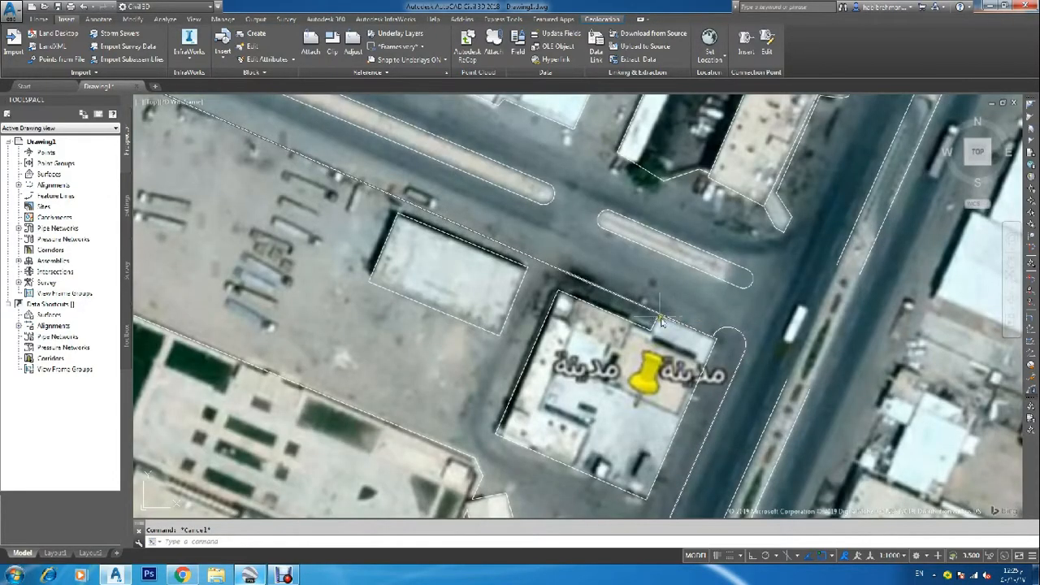
{"action": "scroll", "coordinate": [712, 335], "scroll_direction": "up", "scroll_amount": 2}
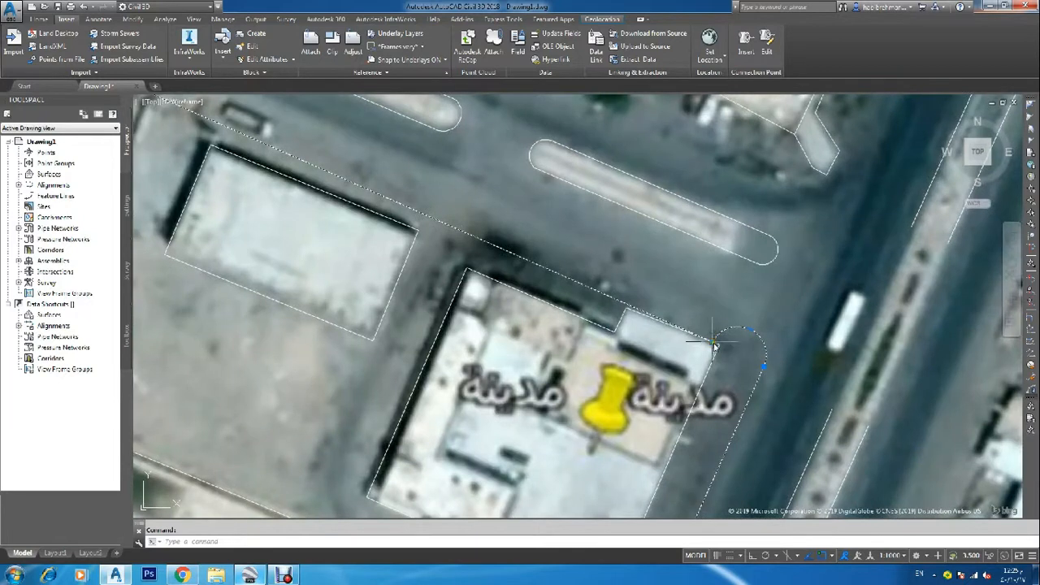
{"action": "left_click", "coordinate": [713, 342]}
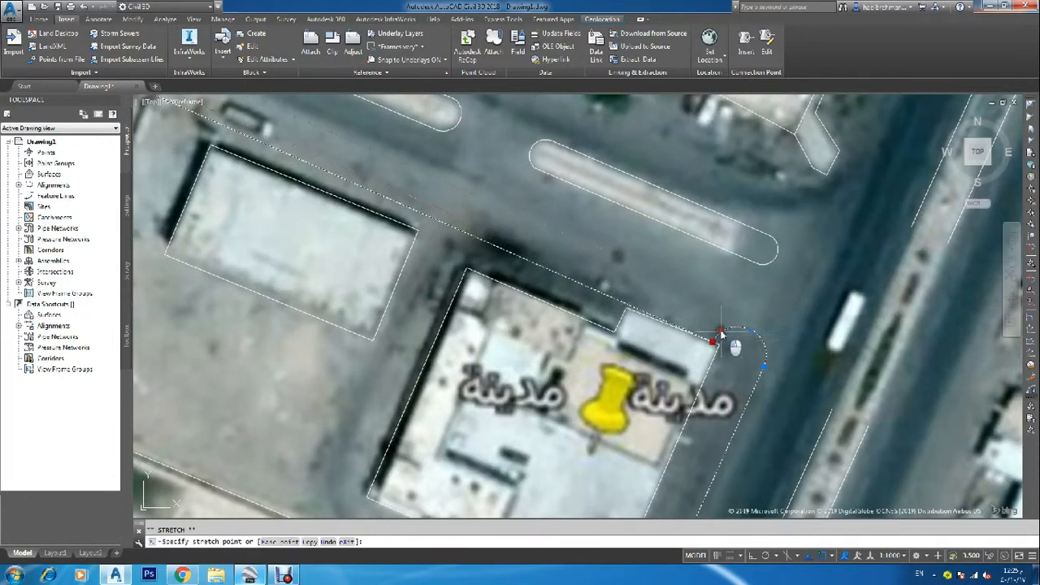
{"action": "left_click", "coordinate": [721, 332]}
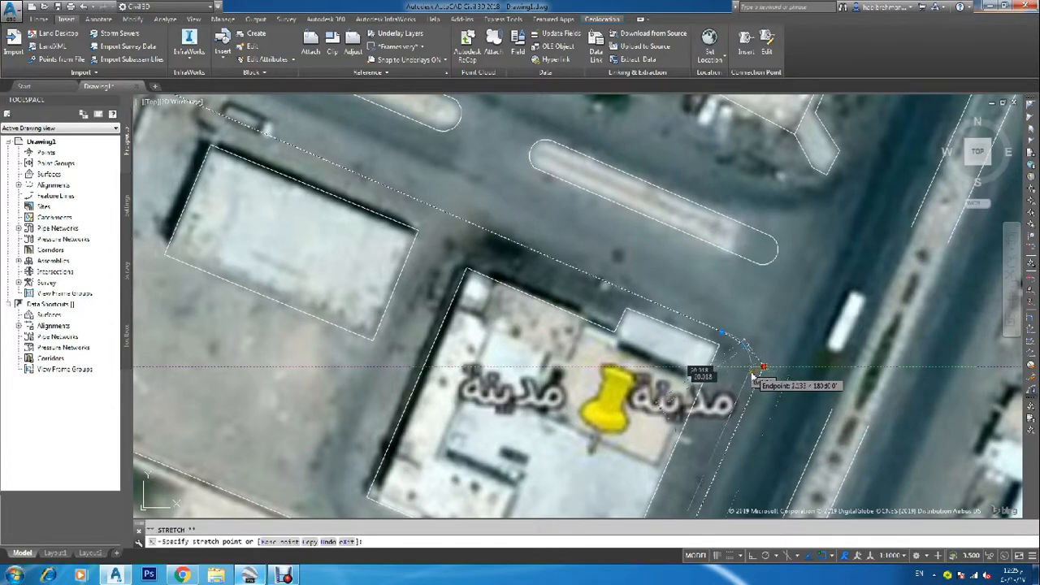
{"action": "key", "text": "Escape"}
Draw a polyline along the western side road's northern edge, from near the image's western border to the main-road junction
{"action": "scroll", "coordinate": [776, 333], "scroll_direction": "down", "scroll_amount": 8}
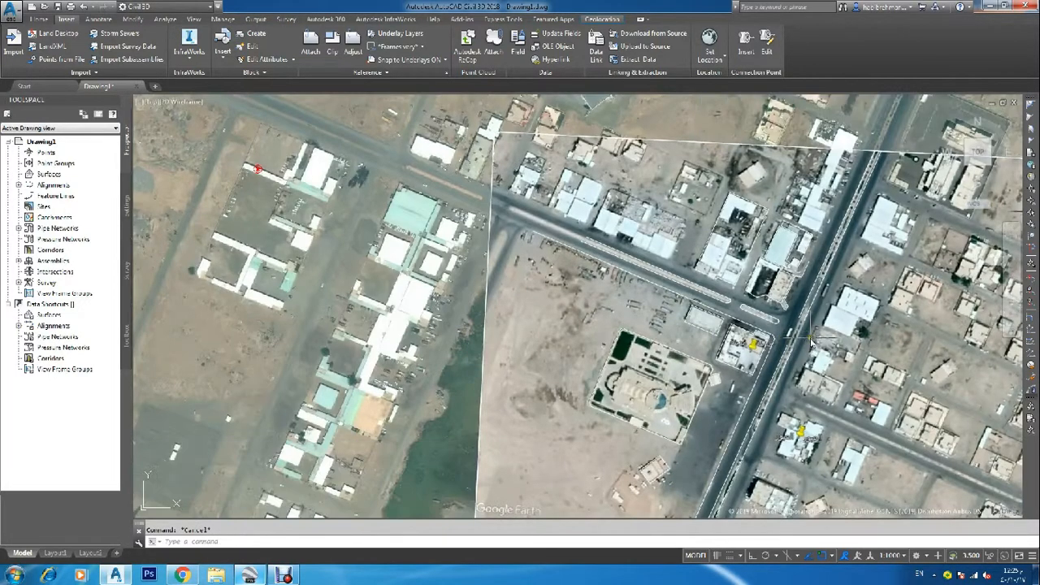
{"action": "type", "text": "pl"}
{"action": "key", "text": "Return"}
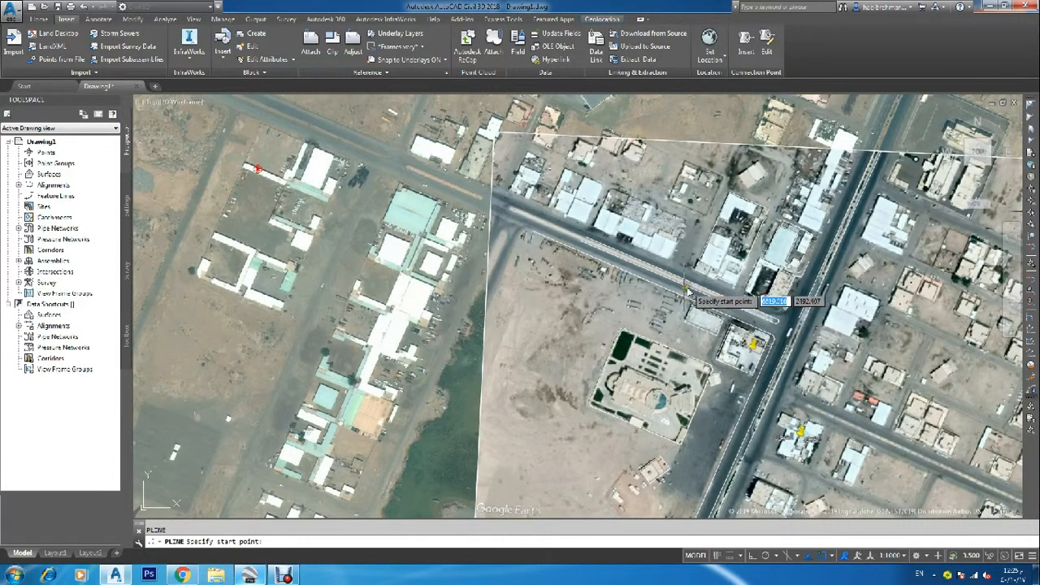
{"action": "middle_click_drag", "start_coordinate": [683, 288], "coordinate": [679, 362]}
{"action": "scroll", "coordinate": [580, 311], "scroll_direction": "up", "scroll_amount": 2}
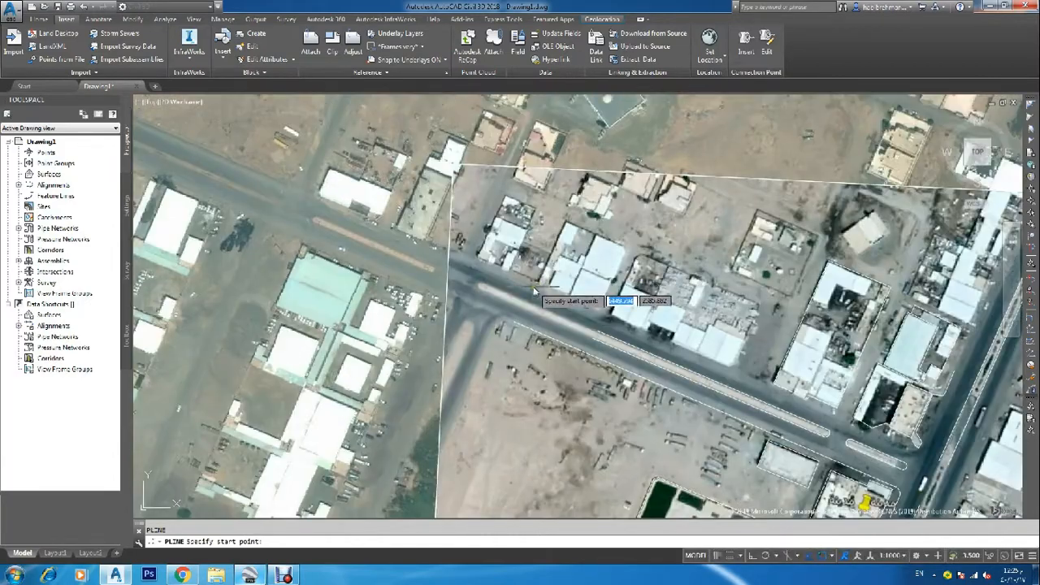
{"action": "left_click", "coordinate": [525, 293]}
{"action": "scroll", "coordinate": [617, 357], "scroll_direction": "down", "scroll_amount": 2}
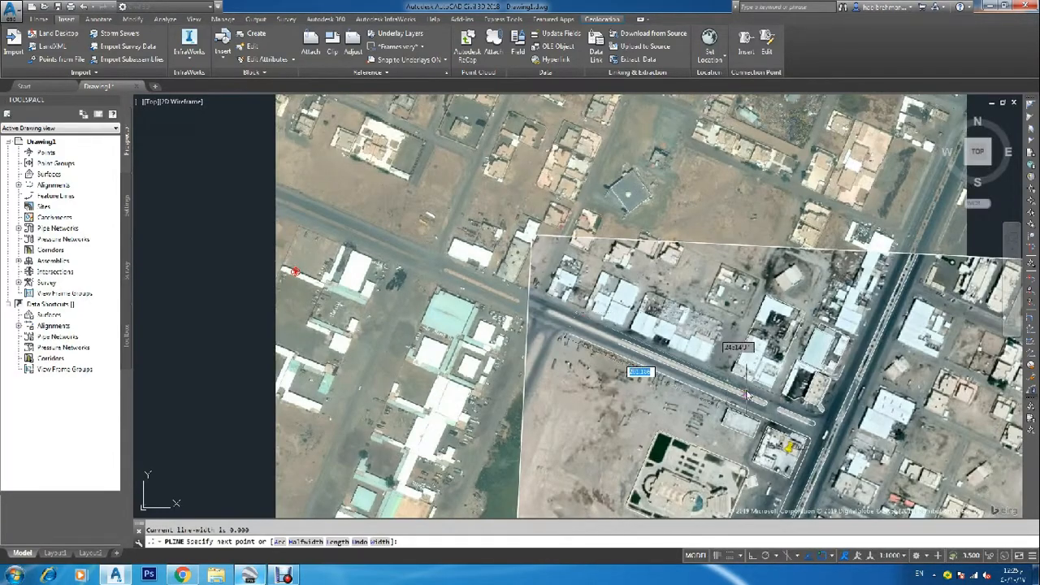
{"action": "scroll", "coordinate": [822, 428], "scroll_direction": "up", "scroll_amount": 2}
{"action": "scroll", "coordinate": [823, 428], "scroll_direction": "up", "scroll_amount": 1}
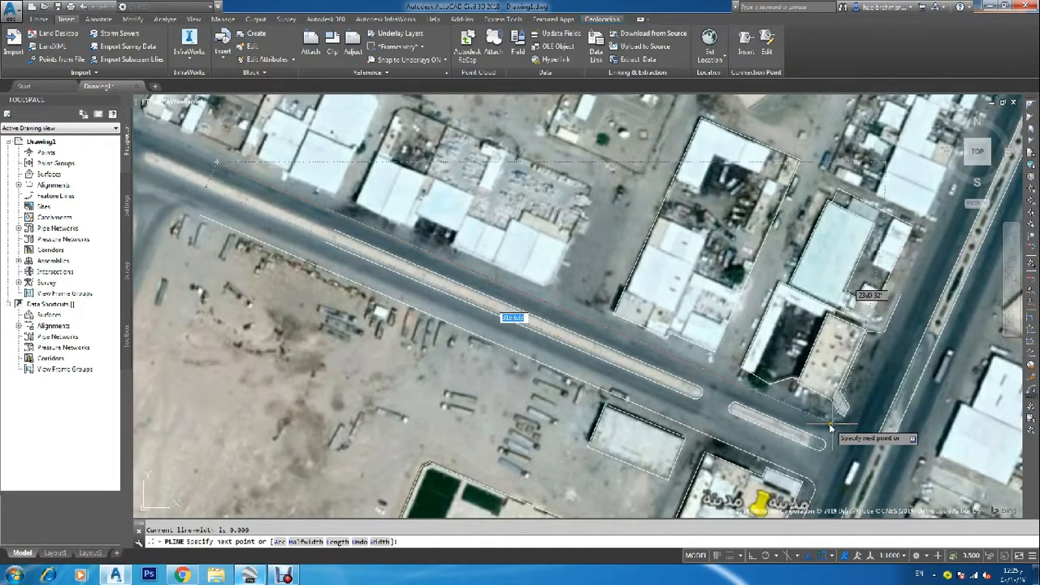
{"action": "left_click", "coordinate": [831, 427]}
Round the junction corner with a polyline arc and continue straight along the main road's western edge to the northern image border
{"action": "type", "text": "a"}
{"action": "key", "text": "Return"}
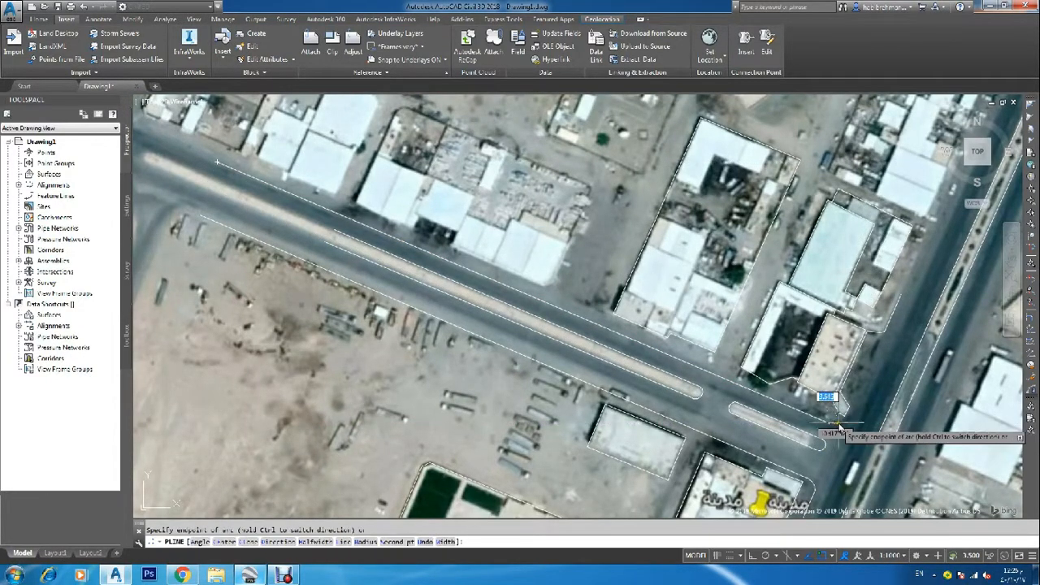
{"action": "scroll", "coordinate": [837, 427], "scroll_direction": "up", "scroll_amount": 3}
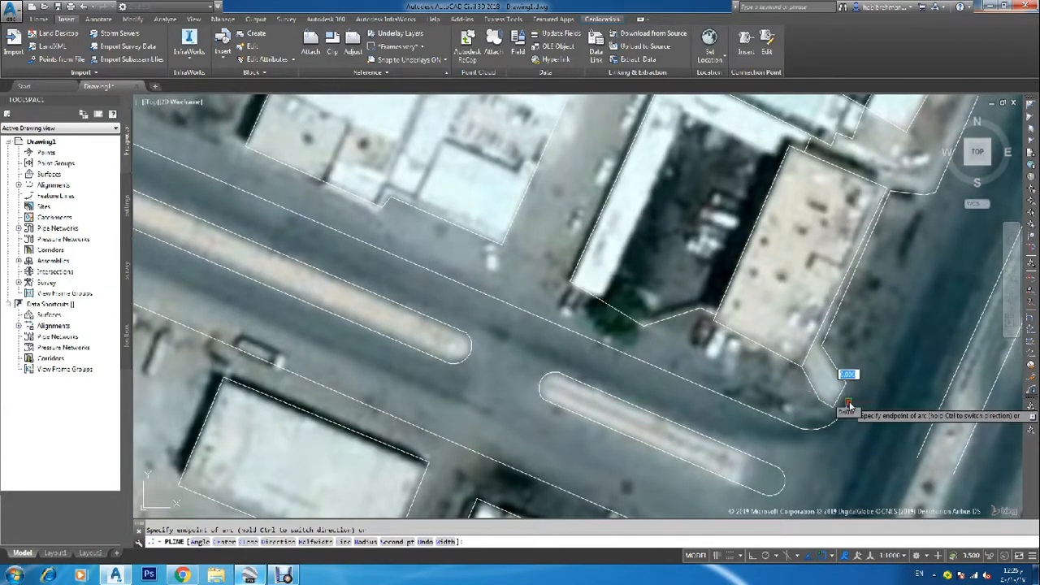
{"action": "type", "text": "l"}
{"action": "key", "text": "Return"}
{"action": "scroll", "coordinate": [850, 390], "scroll_direction": "down", "scroll_amount": 4}
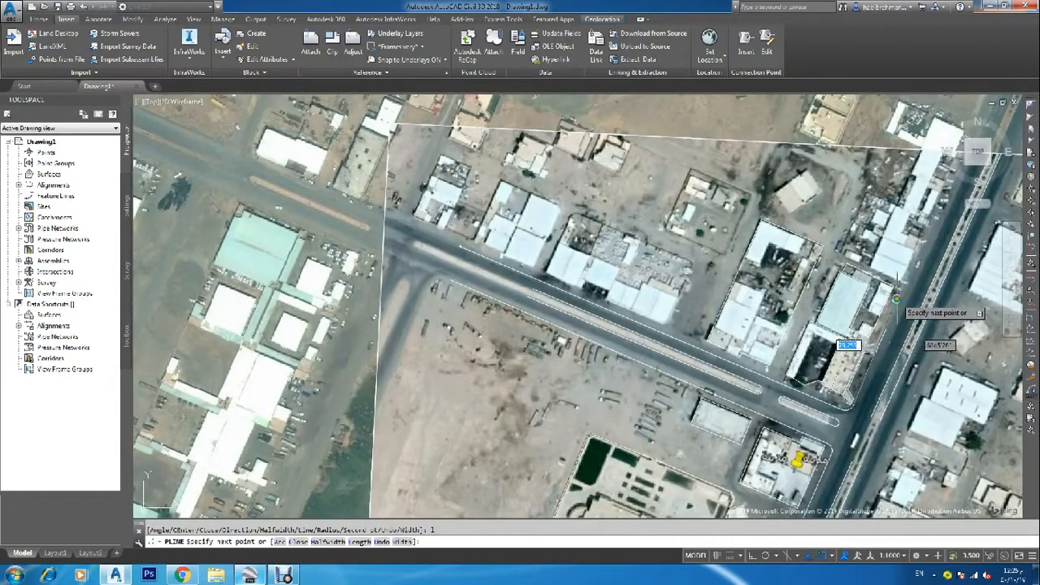
{"action": "scroll", "coordinate": [896, 301], "scroll_direction": "down", "scroll_amount": 3}
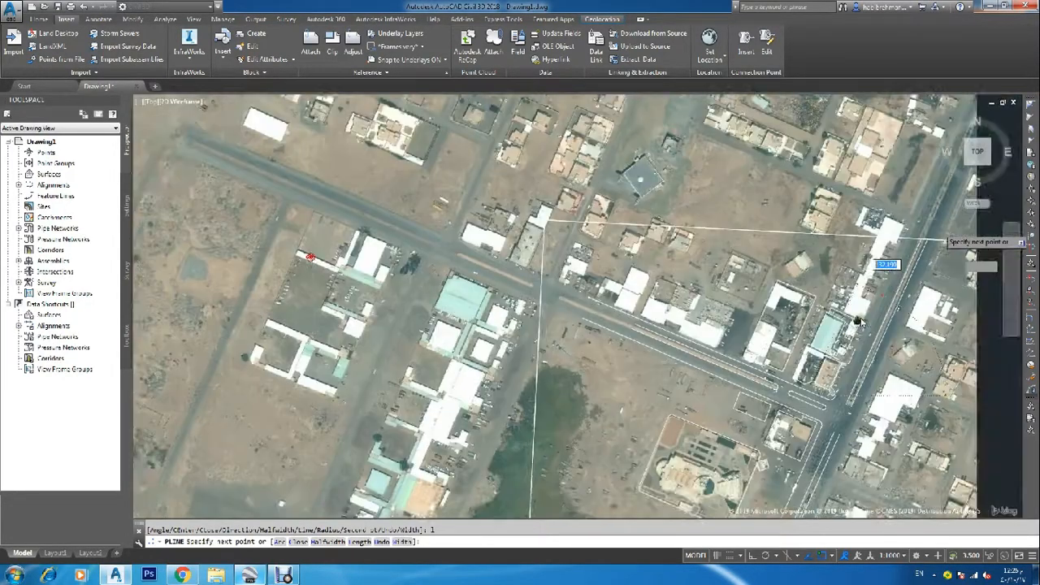
{"action": "middle_click_drag", "start_coordinate": [859, 322], "coordinate": [806, 370]}
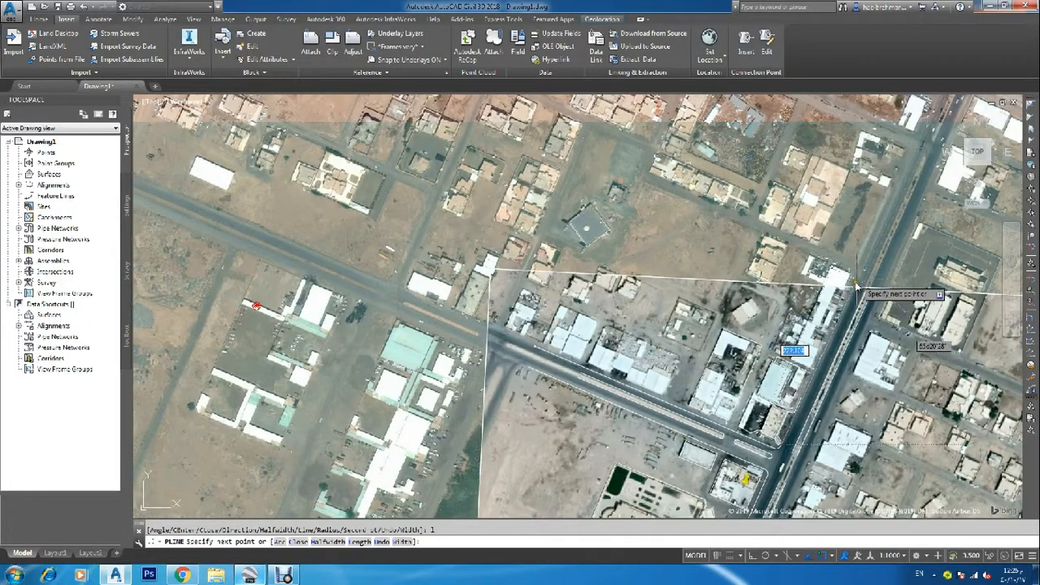
{"action": "key", "text": "Escape"}
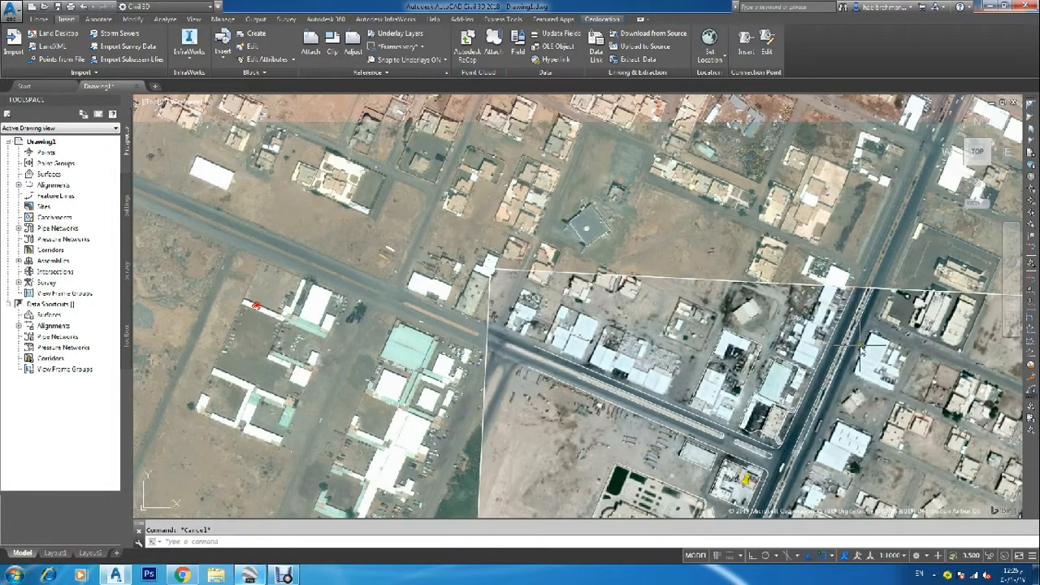
Flatten the new corner arc by stretching its midpoint and its side-road endpoint slightly north, towards the corner building
{"action": "scroll", "coordinate": [812, 416], "scroll_direction": "up", "scroll_amount": 2}
{"action": "scroll", "coordinate": [813, 416], "scroll_direction": "up", "scroll_amount": 1}
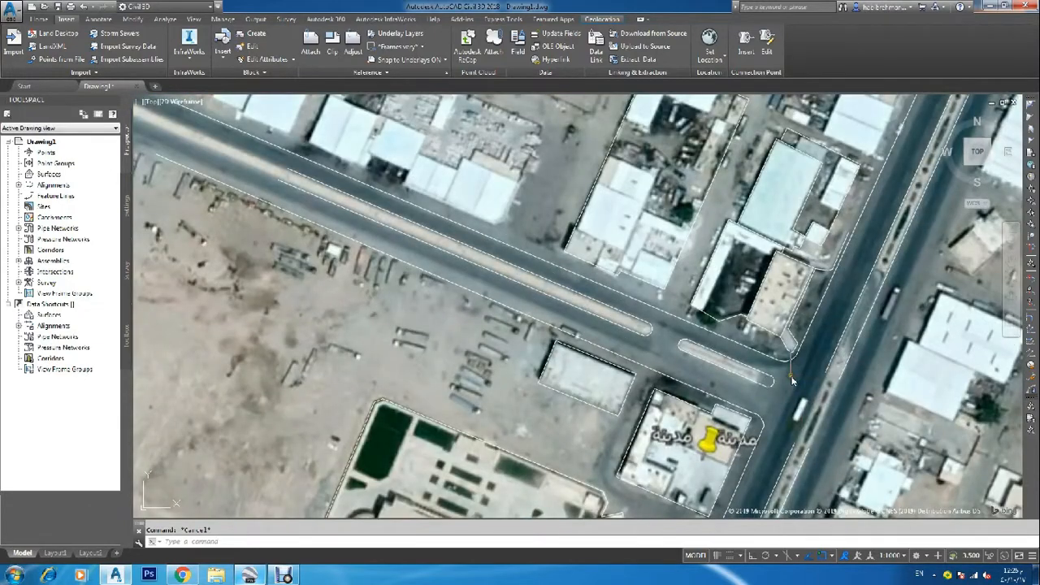
{"action": "scroll", "coordinate": [792, 381], "scroll_direction": "up", "scroll_amount": 1}
{"action": "scroll", "coordinate": [787, 363], "scroll_direction": "up", "scroll_amount": 1}
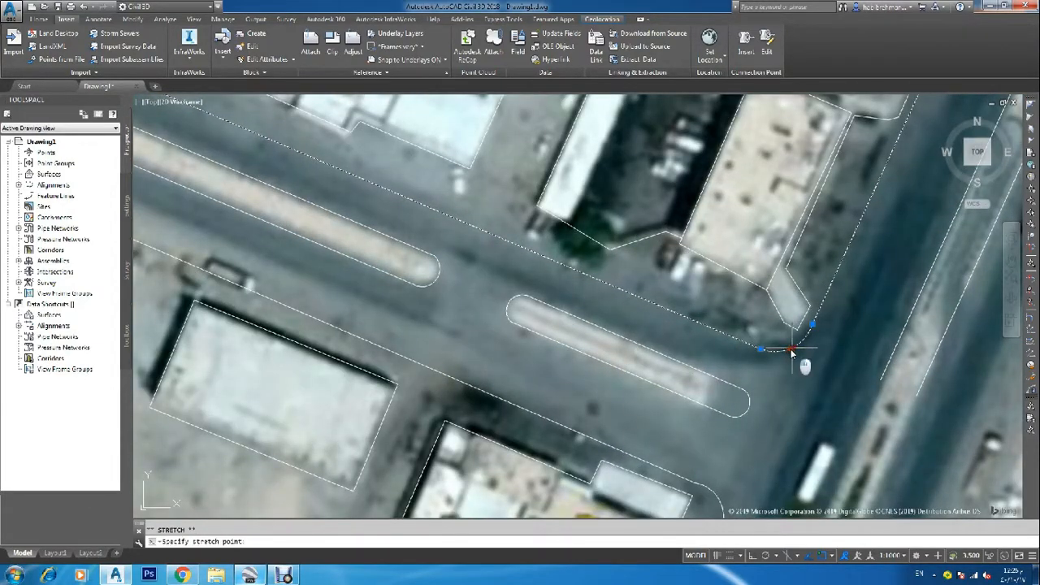
{"action": "left_click", "coordinate": [789, 340]}
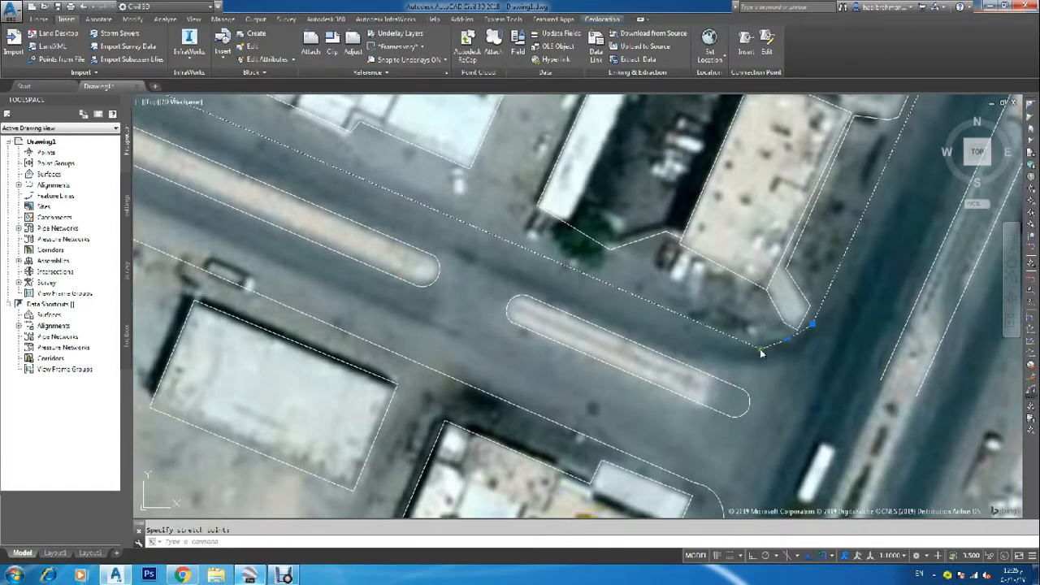
{"action": "left_click", "coordinate": [761, 351]}
{"action": "left_click", "coordinate": [761, 340]}
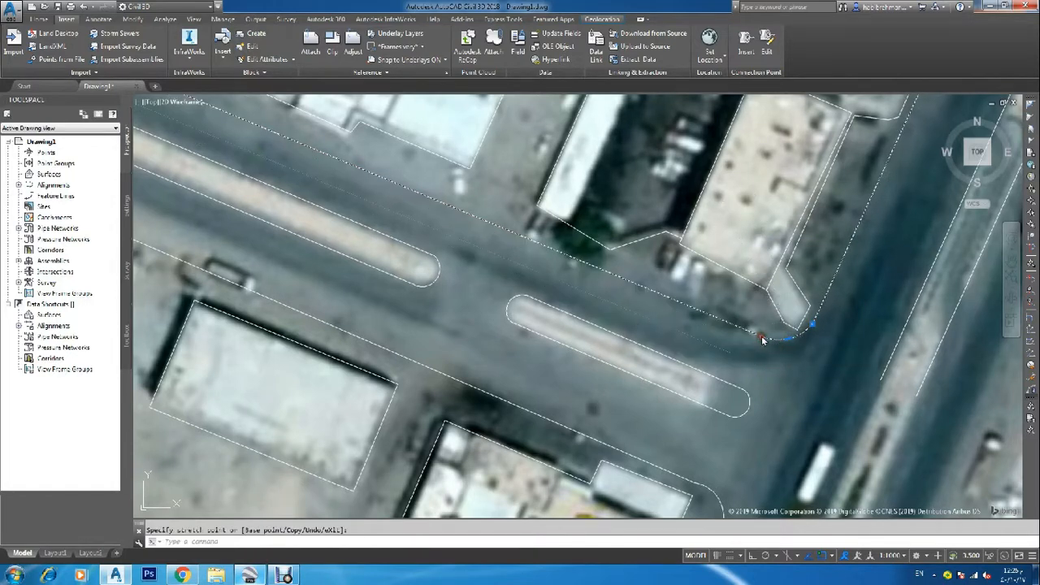
Draw a polyline along the main road's eastern edge, from the southern to the northern side of the image border
{"action": "scroll", "coordinate": [779, 358], "scroll_direction": "down", "scroll_amount": 5}
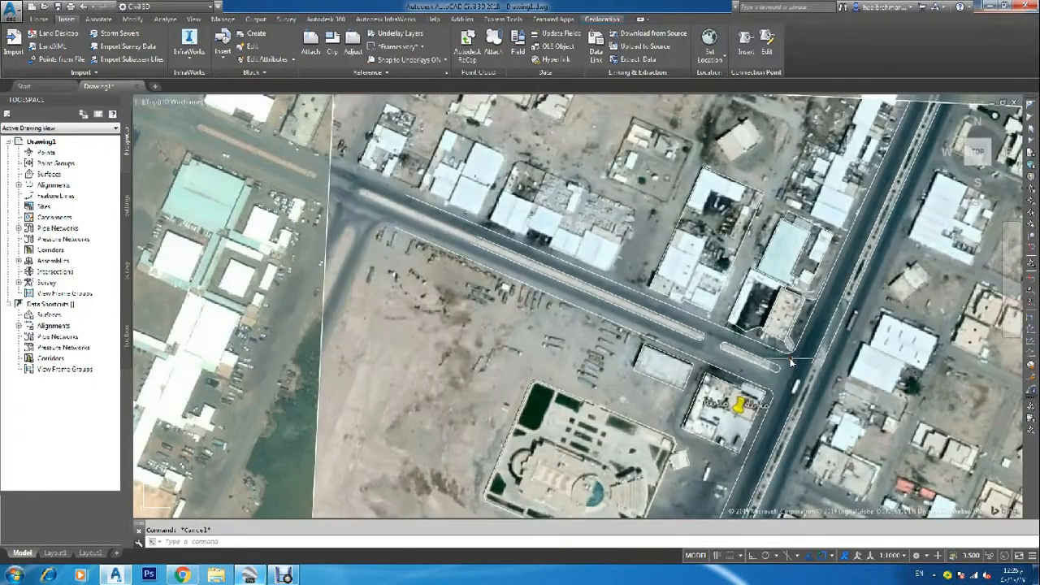
{"action": "scroll", "coordinate": [765, 307], "scroll_direction": "down", "scroll_amount": 2}
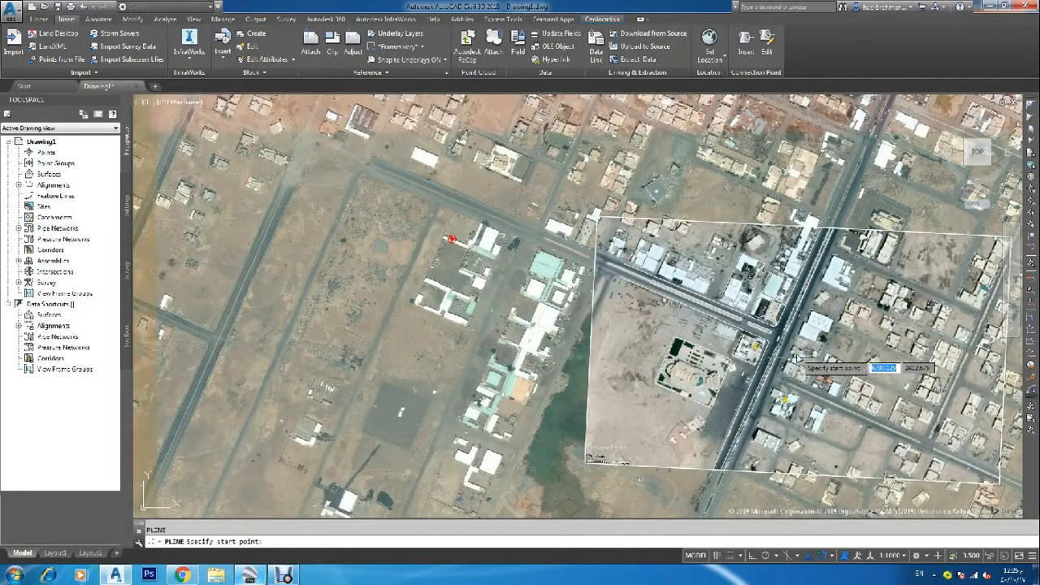
{"action": "key", "text": "Return"}
{"action": "scroll", "coordinate": [727, 463], "scroll_direction": "up", "scroll_amount": 5}
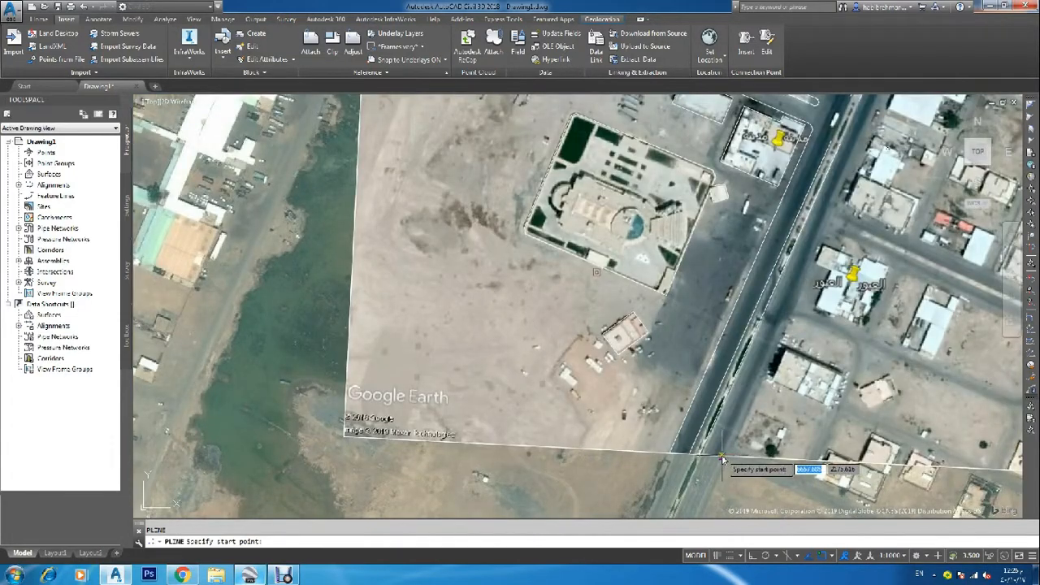
{"action": "left_click", "coordinate": [727, 456]}
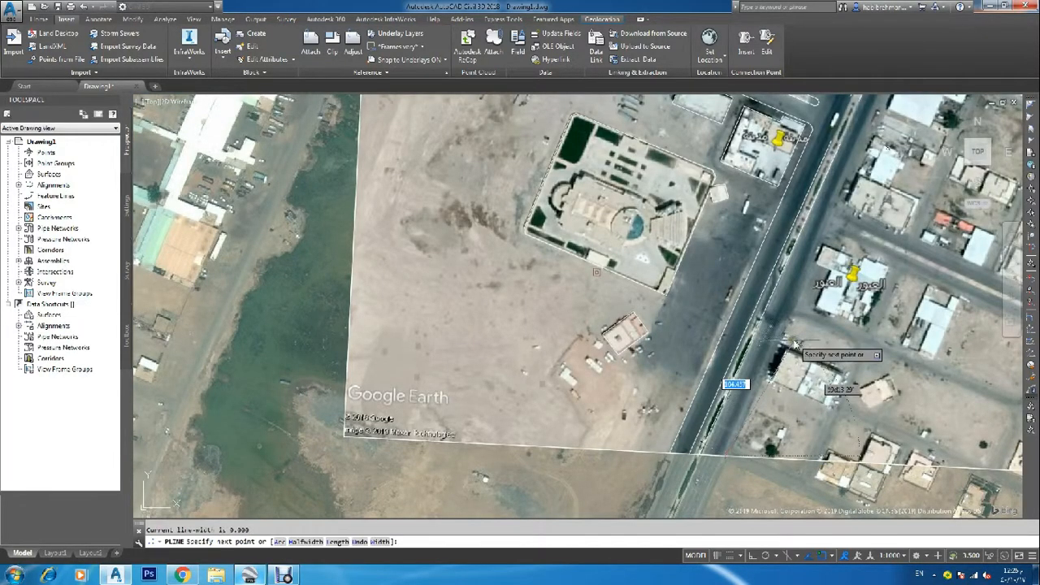
{"action": "scroll", "coordinate": [801, 362], "scroll_direction": "down", "scroll_amount": 3}
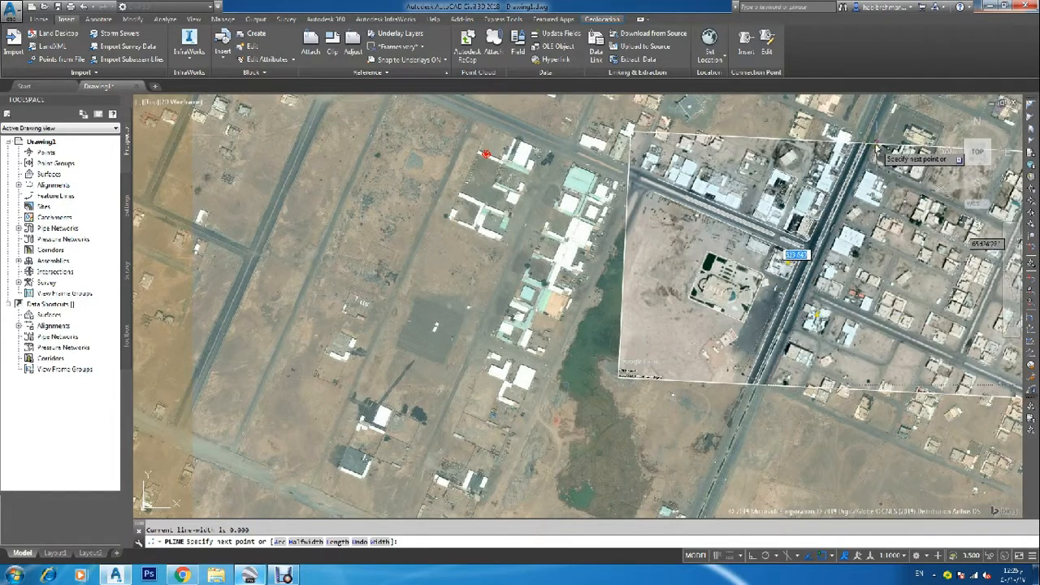
{"action": "key", "text": "Escape"}
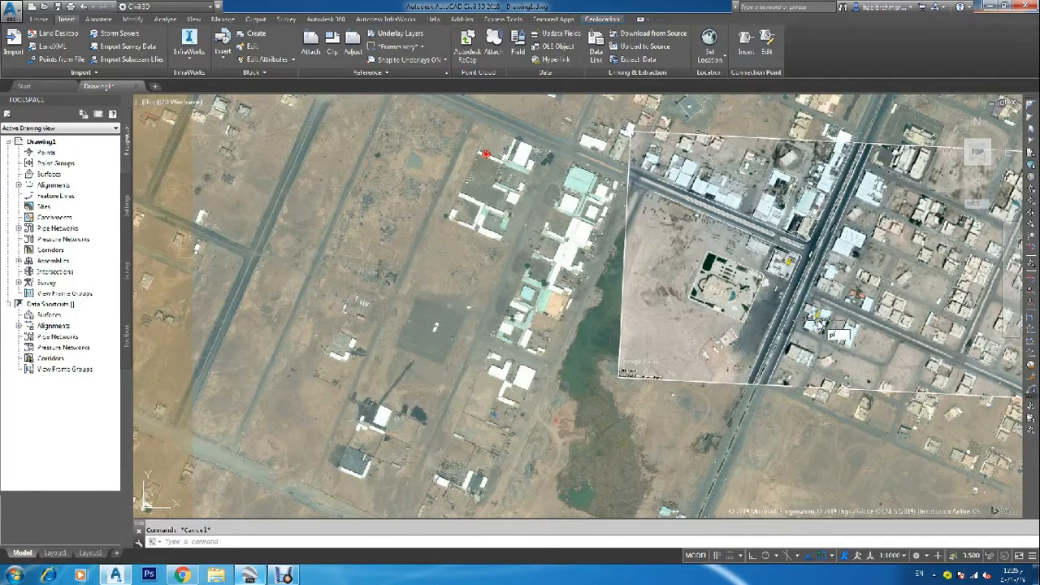
Start a polyline on the main road's eastern edge and curve it with an arc into the eastern side road's southern edge
{"action": "key", "text": "Return"}
{"action": "scroll", "coordinate": [893, 301], "scroll_direction": "up", "scroll_amount": 2}
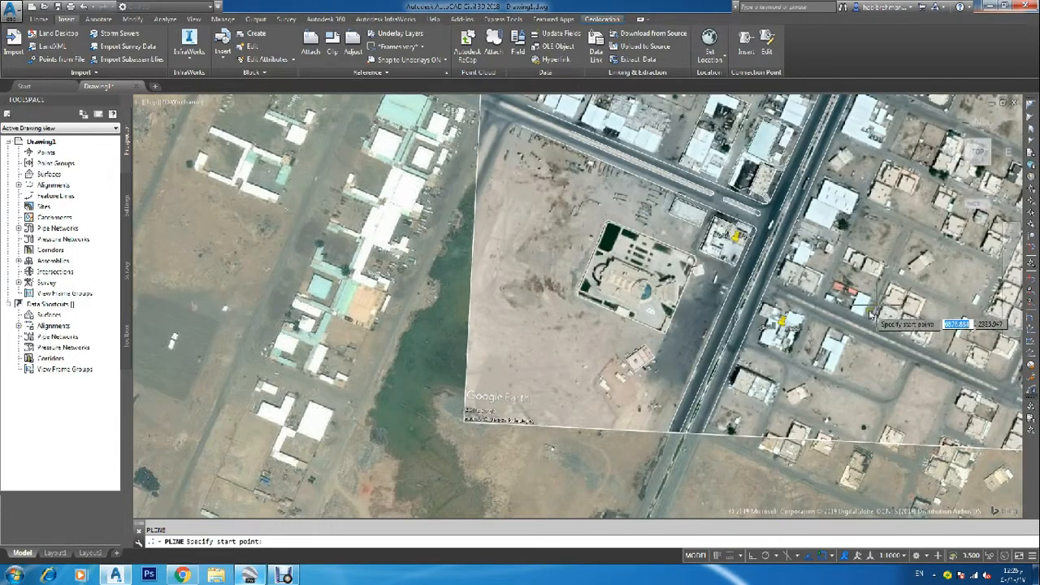
{"action": "scroll", "coordinate": [813, 309], "scroll_direction": "up", "scroll_amount": 2}
{"action": "scroll", "coordinate": [695, 299], "scroll_direction": "up", "scroll_amount": 2}
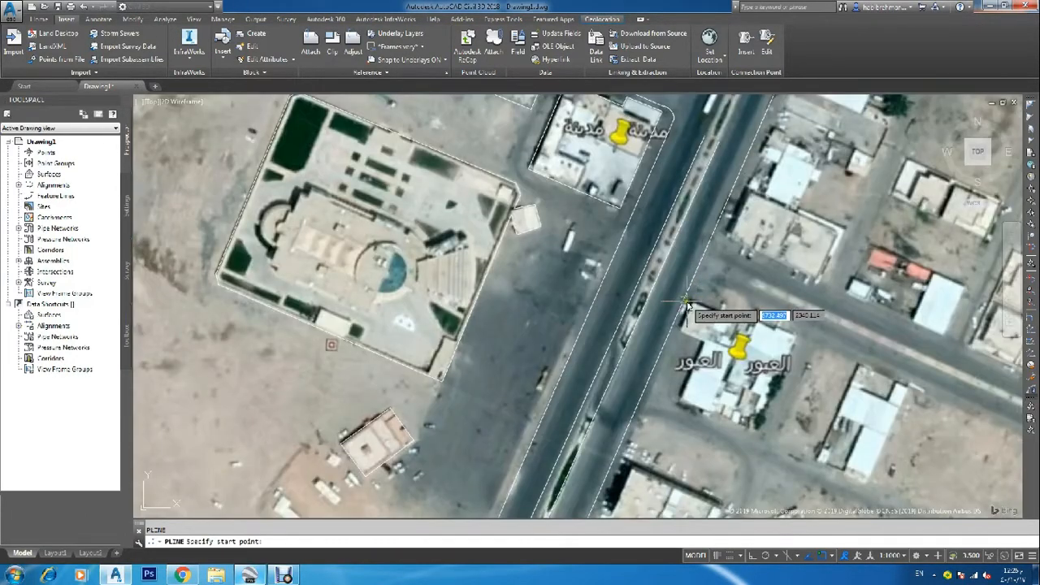
{"action": "left_click", "coordinate": [685, 302]}
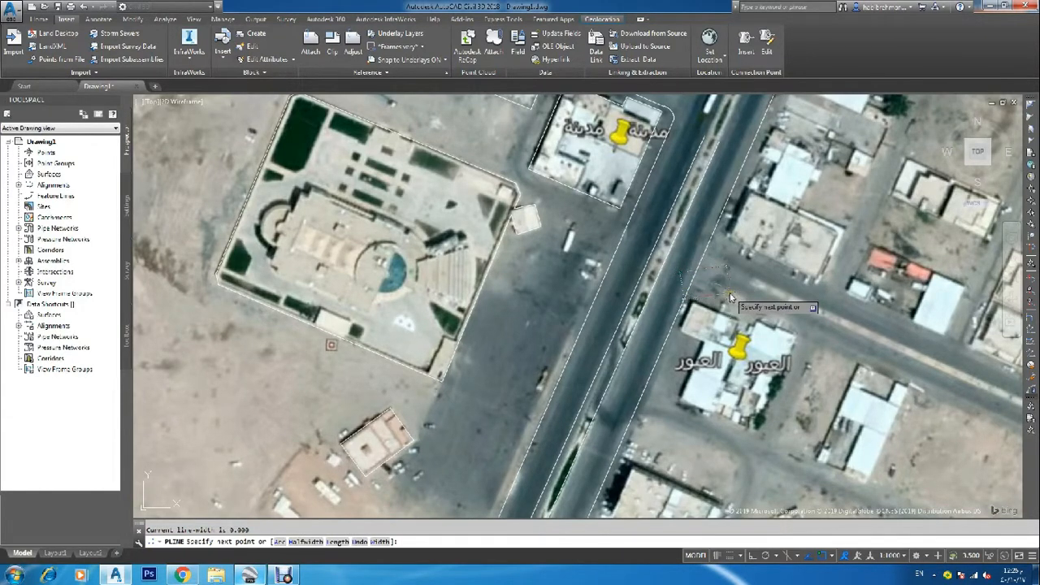
{"action": "type", "text": "a"}
{"action": "key", "text": "Return"}
Continue the polyline straight along the eastern side road's southern edge to the image border's southeastern corner
{"action": "type", "text": "l"}
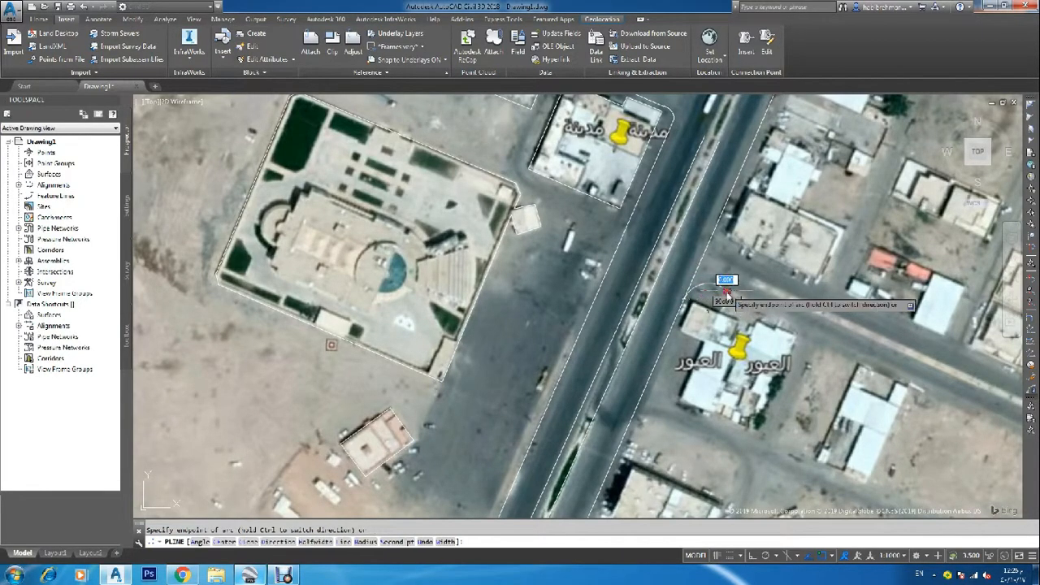
{"action": "key", "text": "Return"}
{"action": "scroll", "coordinate": [722, 299], "scroll_direction": "down", "scroll_amount": 5}
{"action": "scroll", "coordinate": [764, 335], "scroll_direction": "down", "scroll_amount": 2}
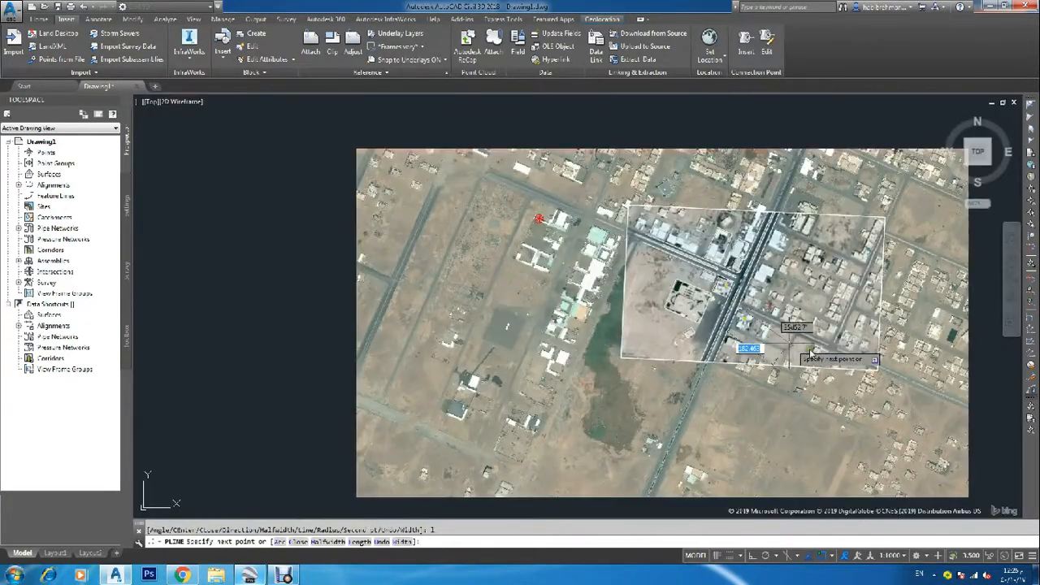
{"action": "scroll", "coordinate": [771, 350], "scroll_direction": "up", "scroll_amount": 8}
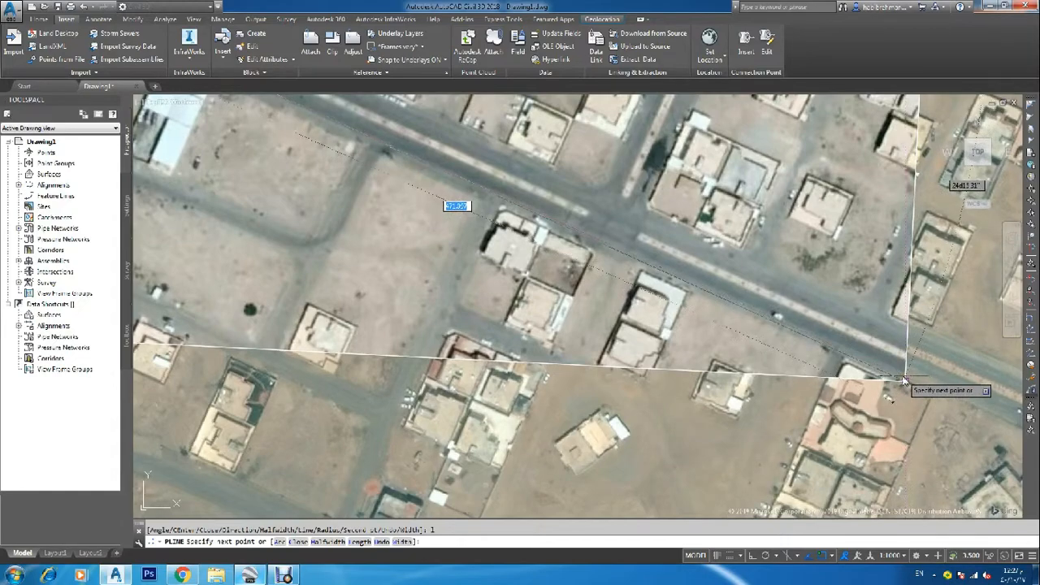
{"action": "key", "text": "Escape"}
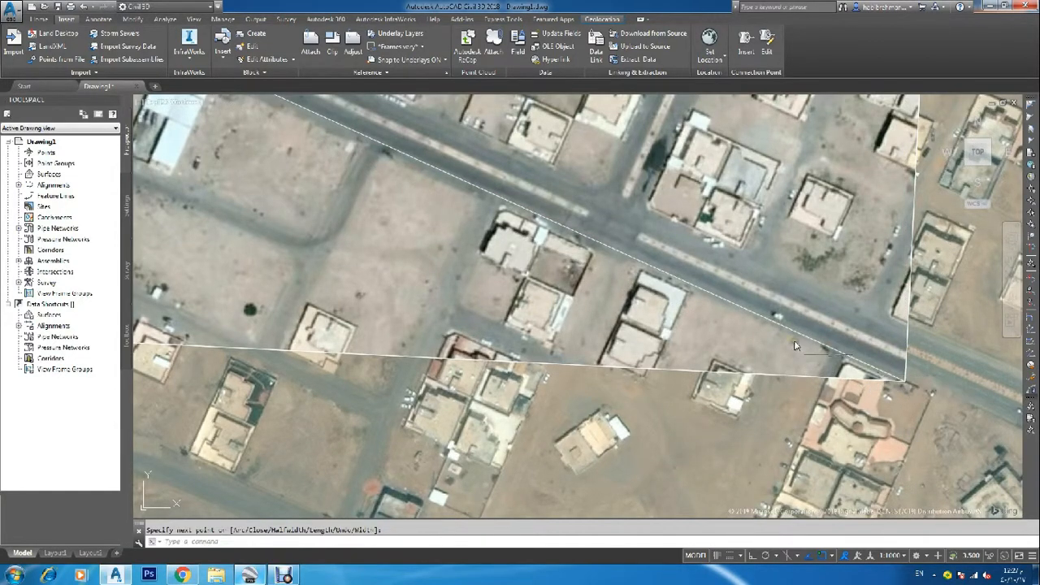
Adjust the midpoint of the corner arc where the eastern side road's southern edge meets the main road
{"action": "scroll", "coordinate": [709, 310], "scroll_direction": "down", "scroll_amount": 5}
{"action": "scroll", "coordinate": [709, 310], "scroll_direction": "up", "scroll_amount": 10}
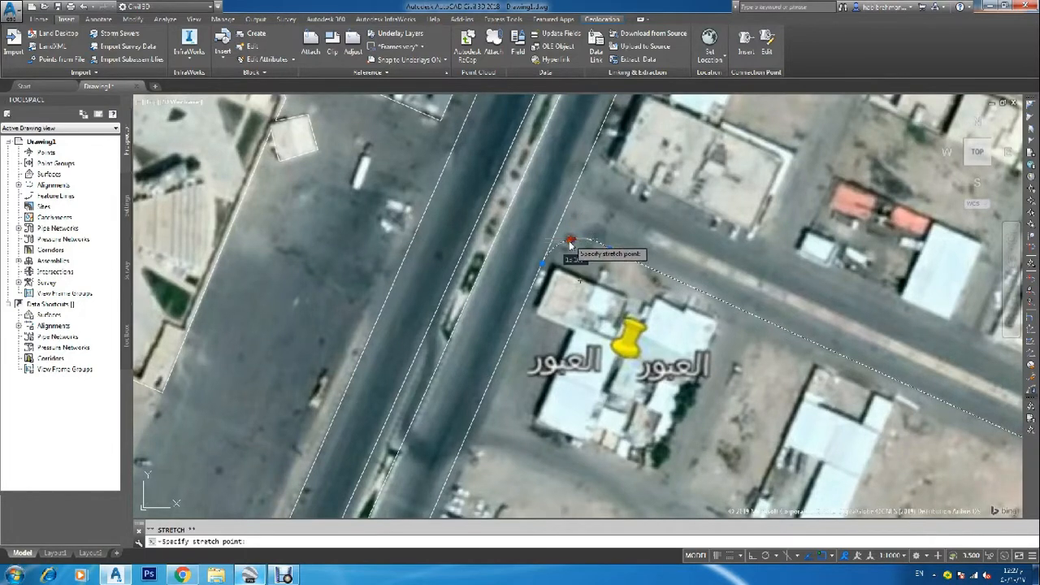
{"action": "left_click", "coordinate": [571, 246]}
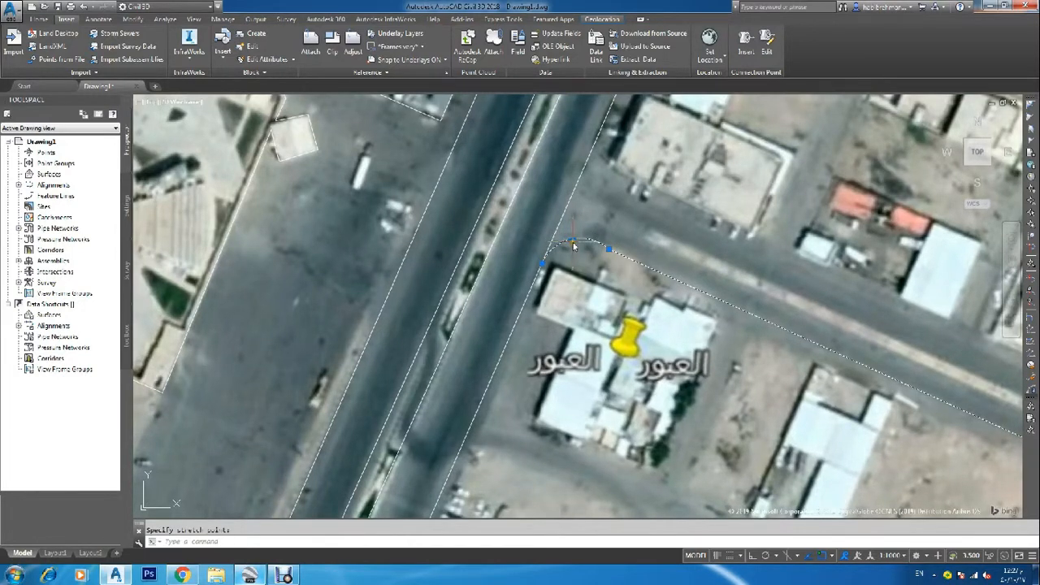
{"action": "left_click", "coordinate": [571, 243]}
Start a polyline at the northwestern corner of the pinned building and trace its western and southern edges to the southeastern corner
{"action": "type", "text": "pl"}
{"action": "key", "text": "Return"}
{"action": "left_click", "coordinate": [555, 273]}
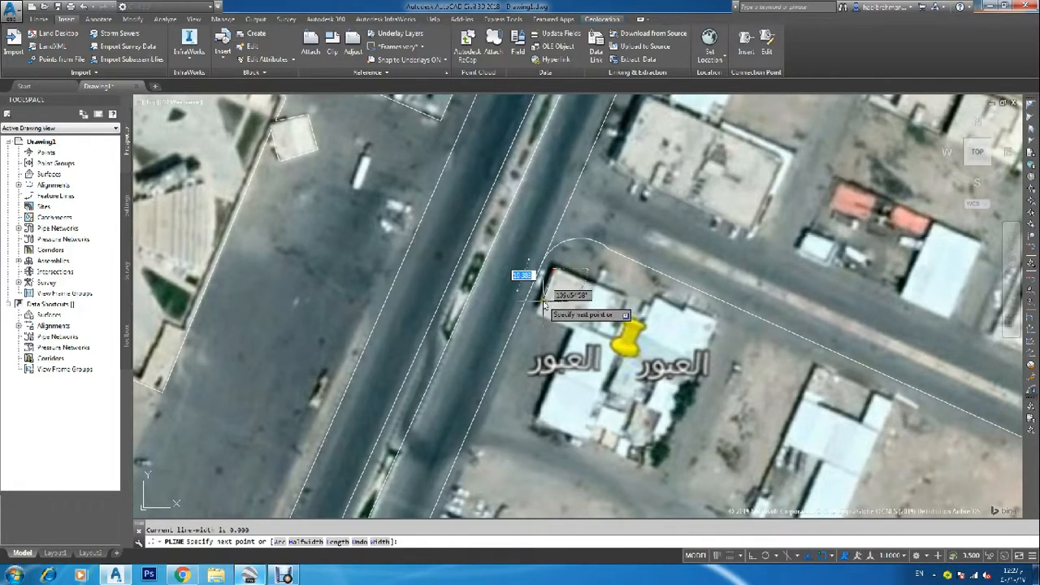
{"action": "left_click", "coordinate": [538, 316]}
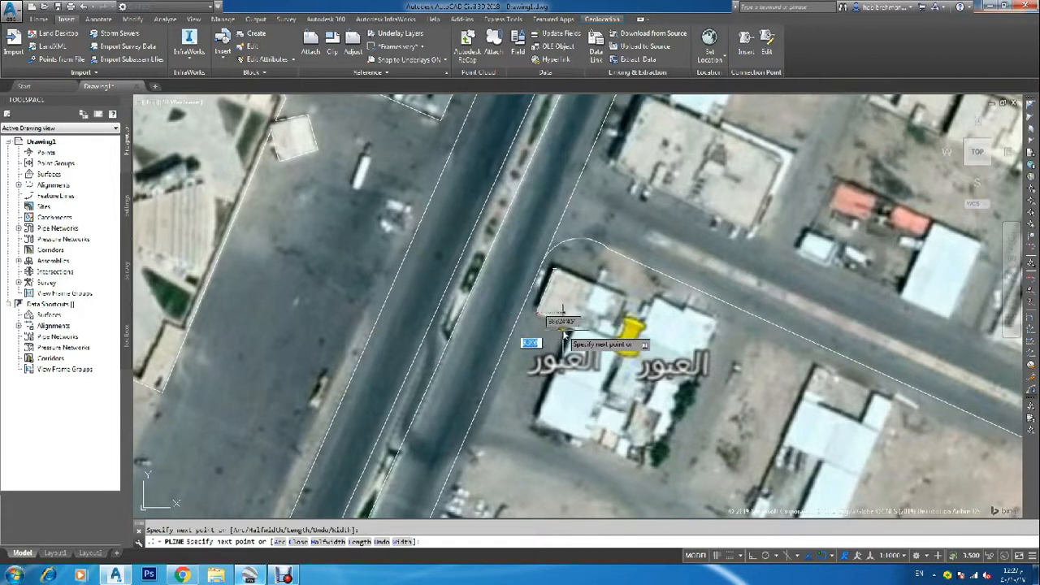
{"action": "left_click", "coordinate": [574, 333]}
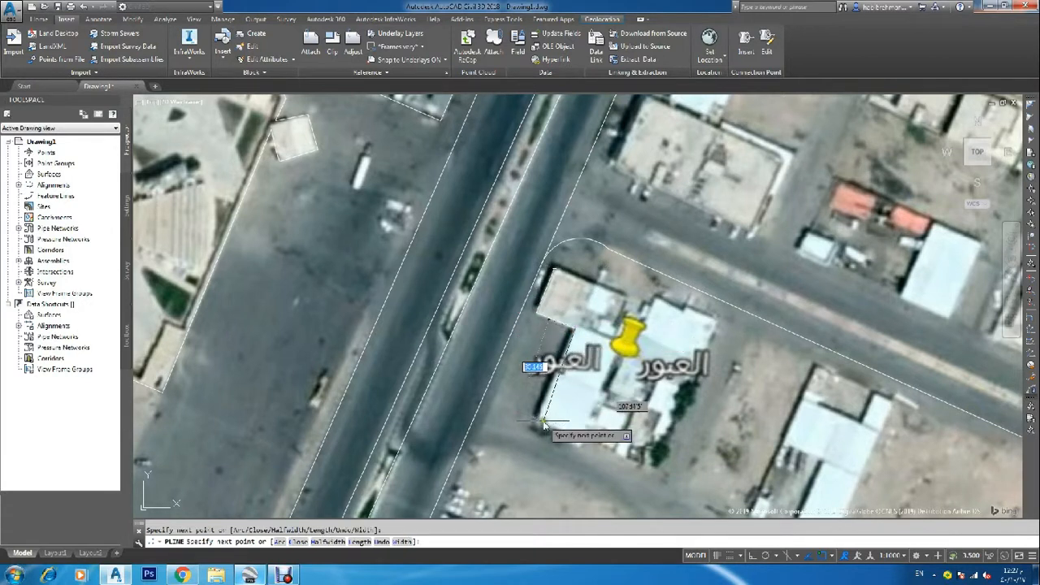
{"action": "left_click", "coordinate": [537, 422]}
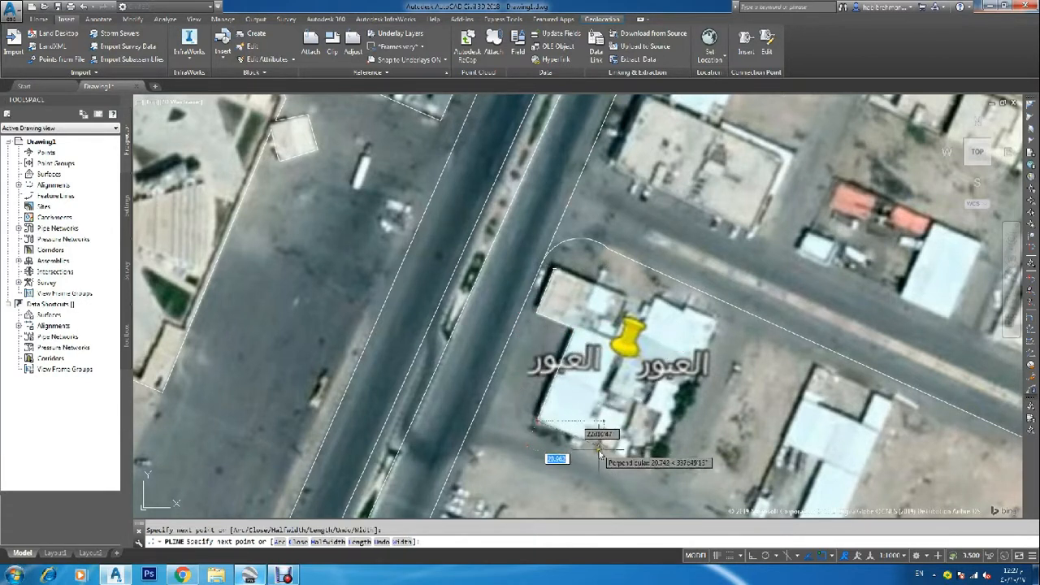
{"action": "left_click", "coordinate": [648, 475]}
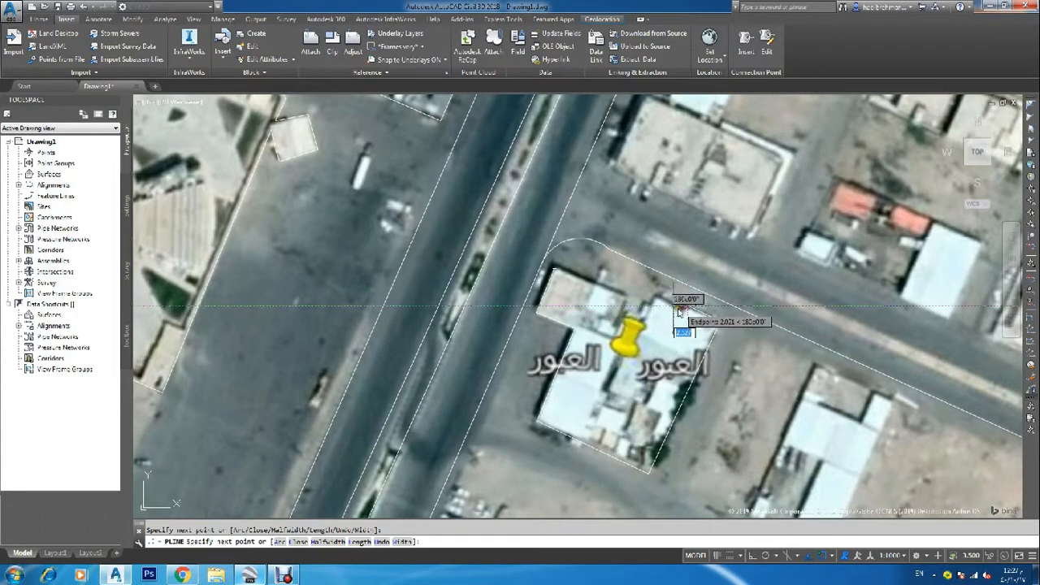
Continue the building outline along the stepped northern edge back to its northwestern corner and end the polyline
{"action": "scroll", "coordinate": [681, 312], "scroll_direction": "up", "scroll_amount": 3}
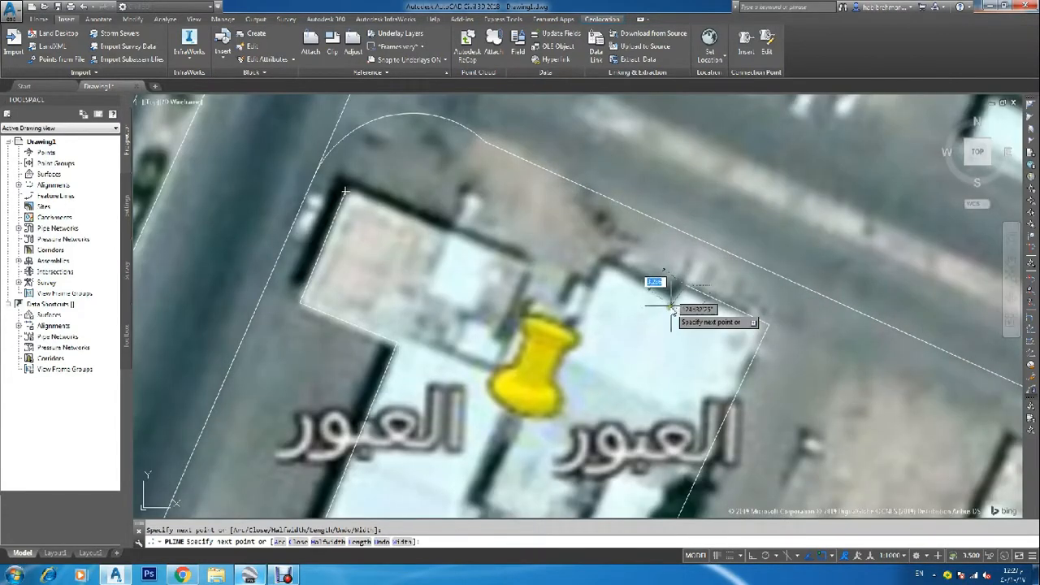
{"action": "left_click", "coordinate": [674, 302]}
{"action": "left_click", "coordinate": [611, 263]}
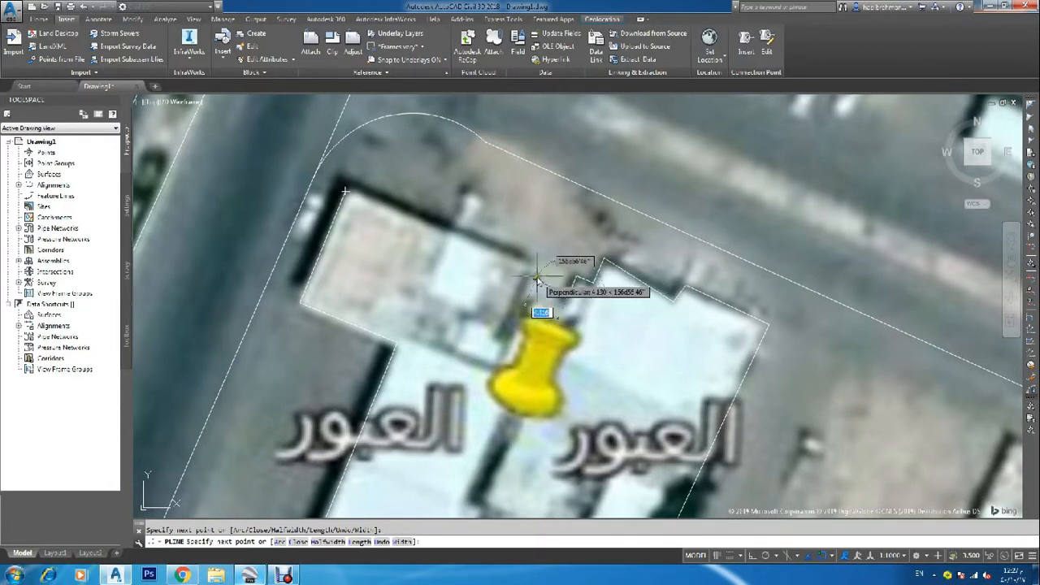
{"action": "left_click", "coordinate": [520, 255]}
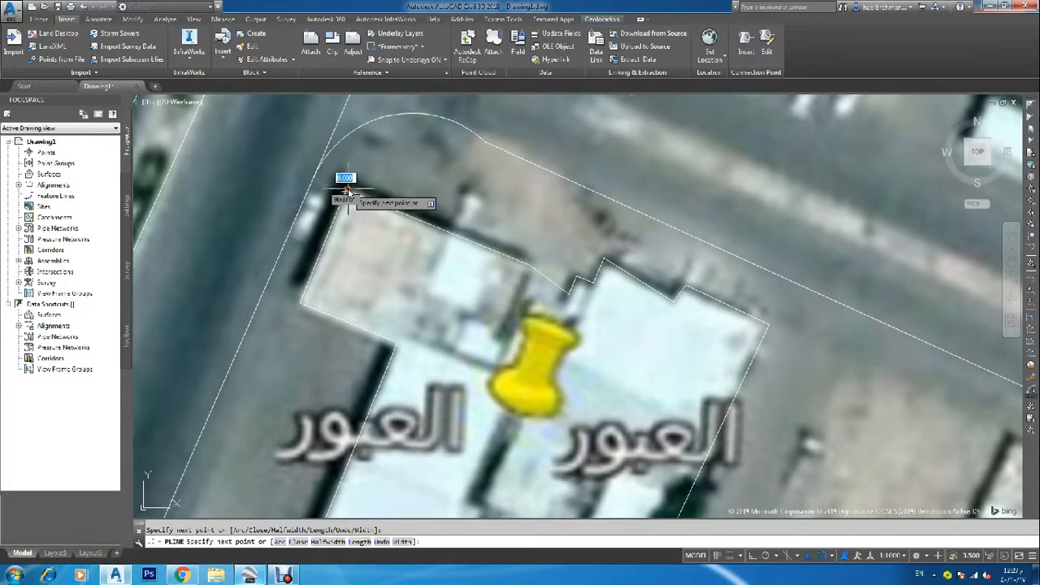
{"action": "key", "text": "Escape"}
Trace the building south of the pinned building with a polyline, going clockwise from its northwestern corner
{"action": "scroll", "coordinate": [434, 244], "scroll_direction": "down", "scroll_amount": 8}
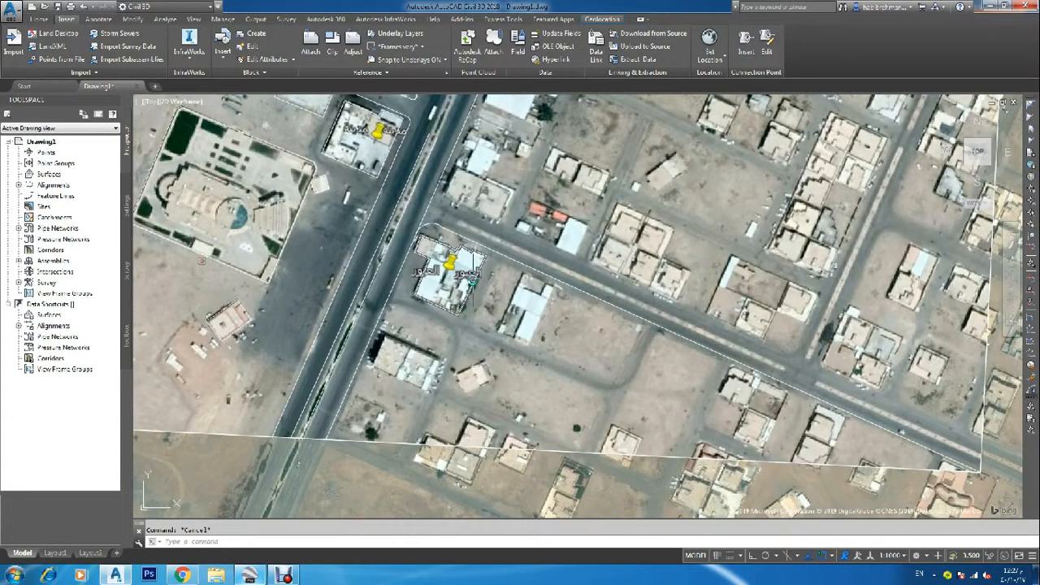
{"action": "key", "text": "Return"}
{"action": "scroll", "coordinate": [363, 372], "scroll_direction": "up", "scroll_amount": 6}
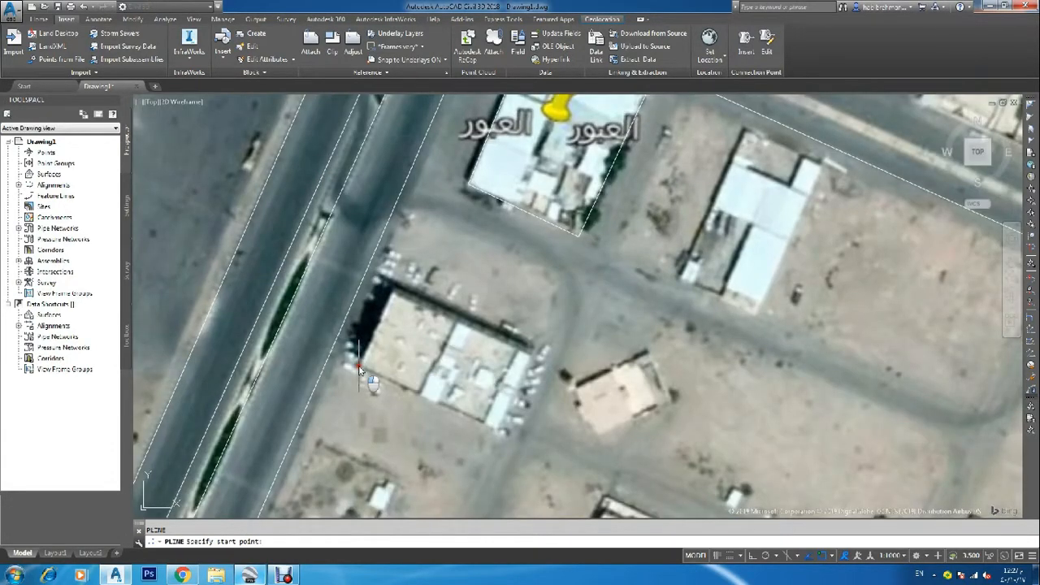
{"action": "left_click", "coordinate": [394, 287]}
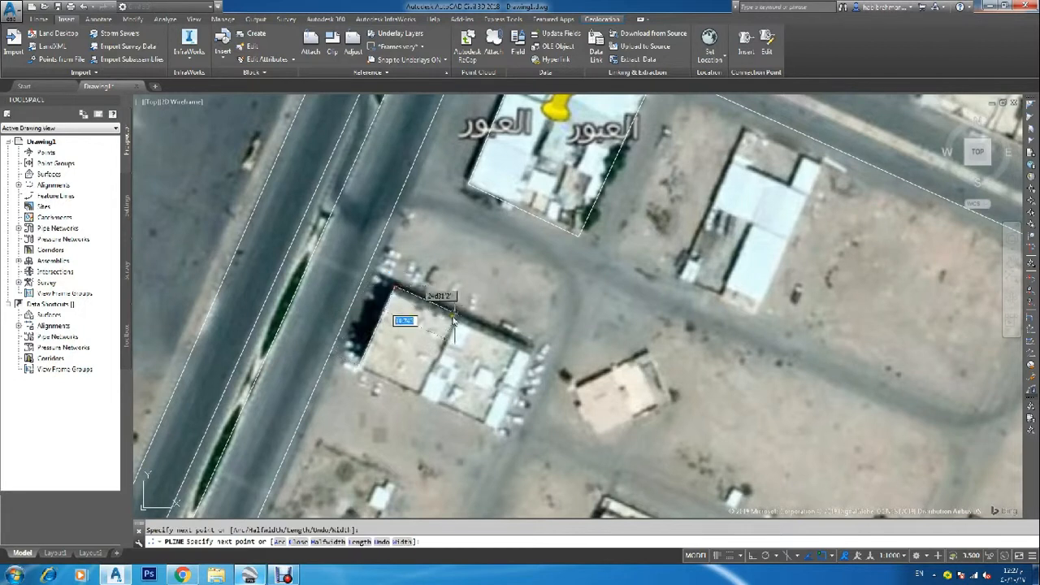
{"action": "left_click", "coordinate": [536, 351]}
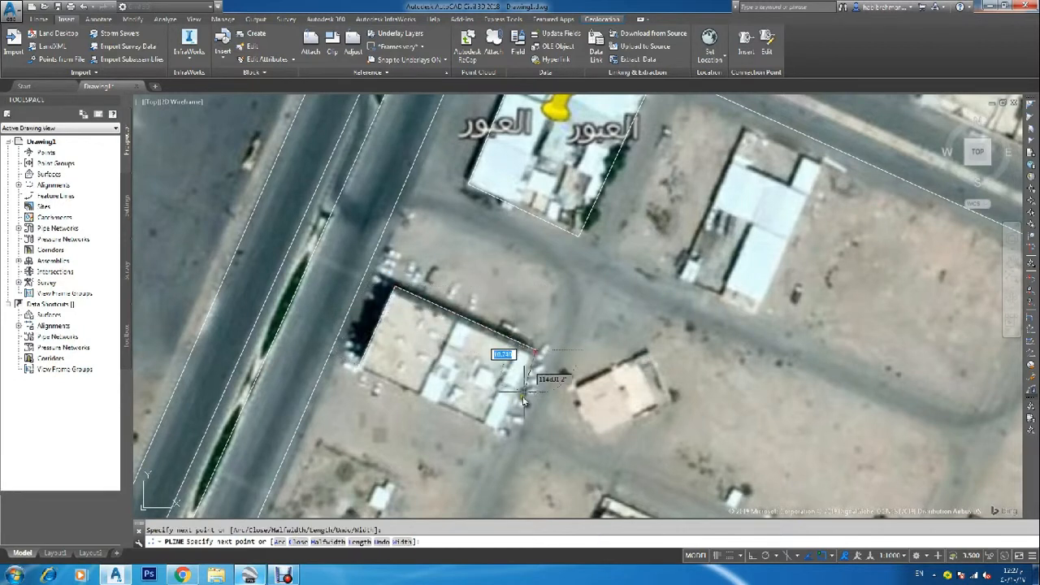
{"action": "left_click", "coordinate": [500, 431]}
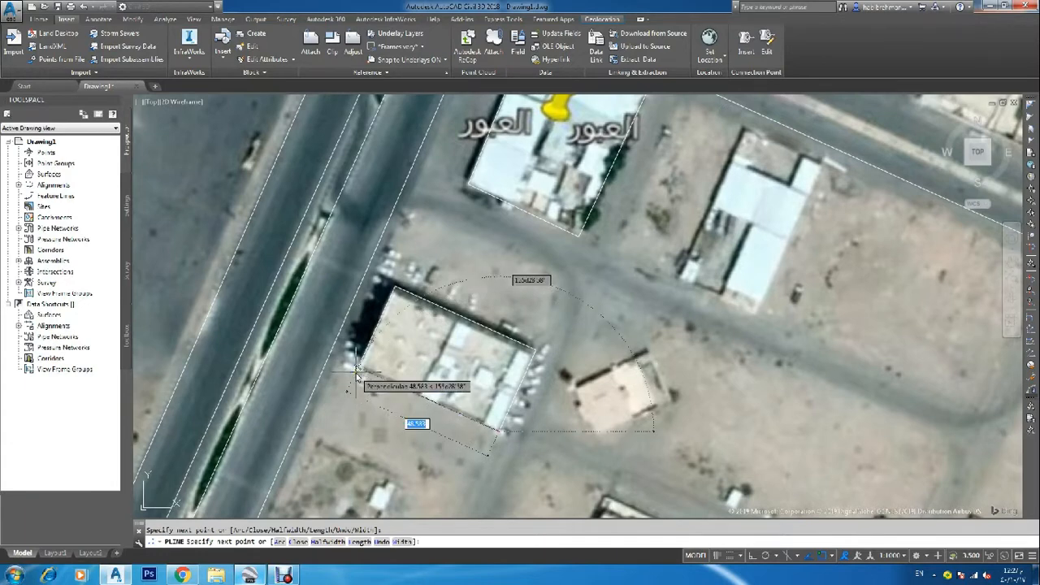
{"action": "left_click", "coordinate": [356, 373]}
{"action": "key", "text": "Escape"}
{"action": "key", "text": "Escape"}
Outline the building east of the pinned building with a polyline, going clockwise from its northwestern corner
{"action": "scroll", "coordinate": [464, 354], "scroll_direction": "down", "scroll_amount": 2}
{"action": "key", "text": "Return"}
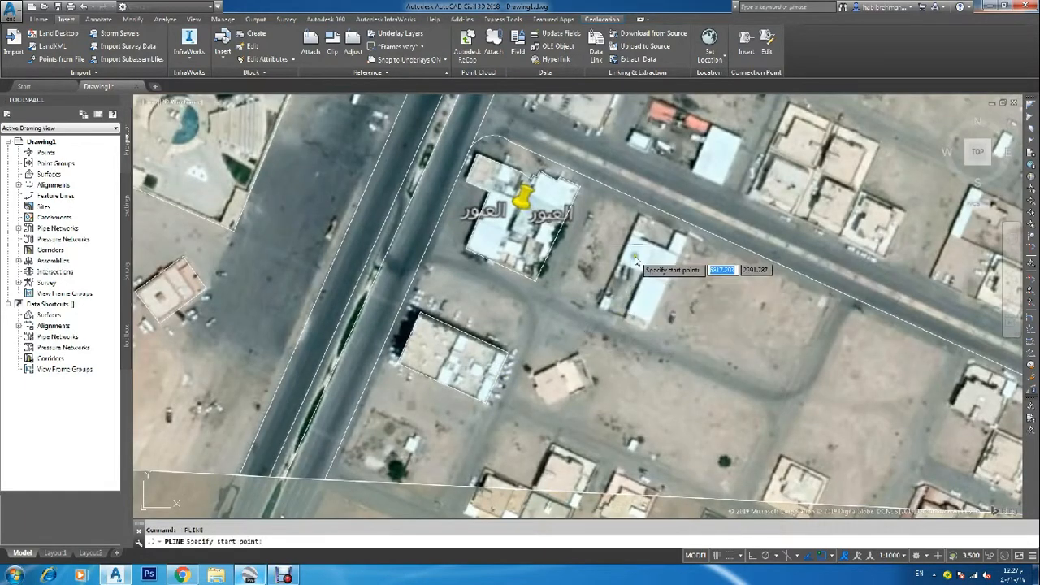
{"action": "scroll", "coordinate": [634, 223], "scroll_direction": "up", "scroll_amount": 2}
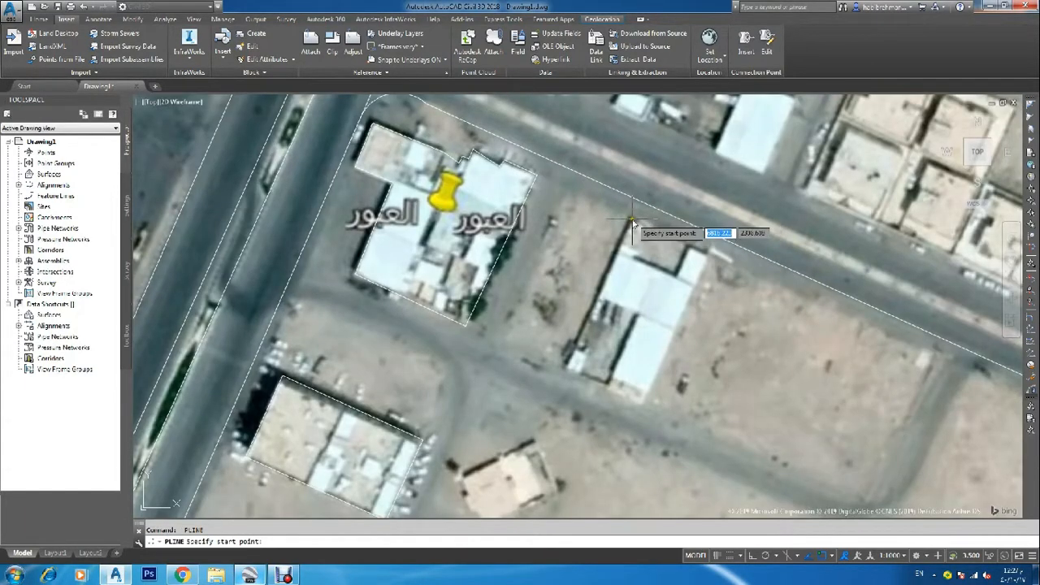
{"action": "left_click", "coordinate": [632, 220]}
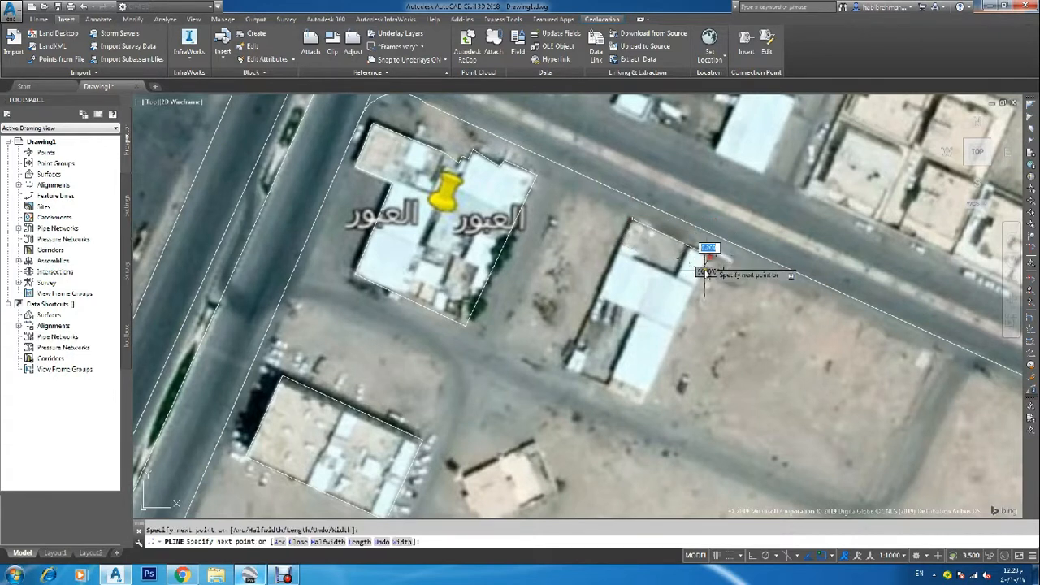
{"action": "left_click", "coordinate": [706, 253]}
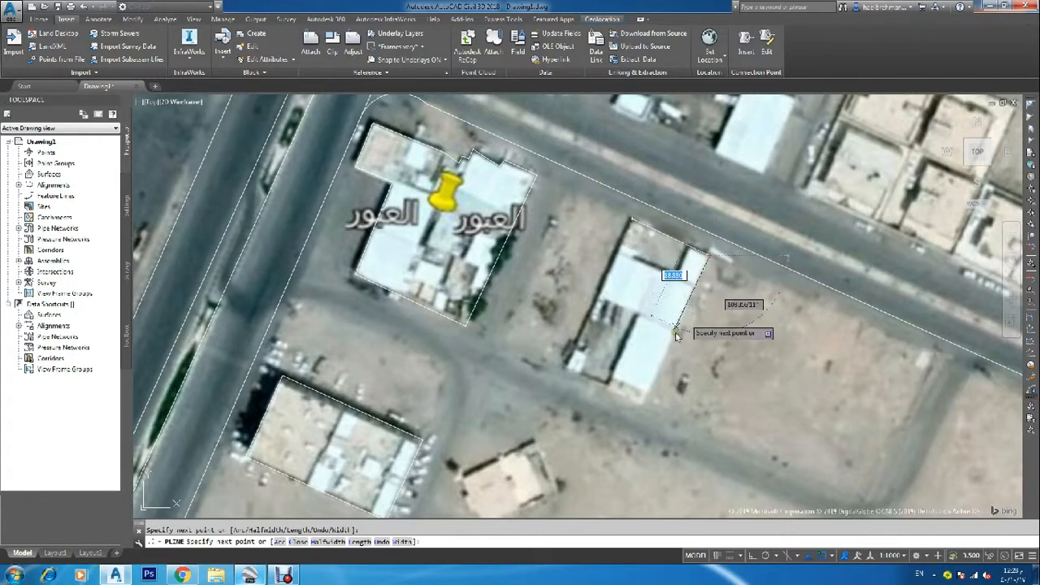
{"action": "left_click", "coordinate": [646, 409]}
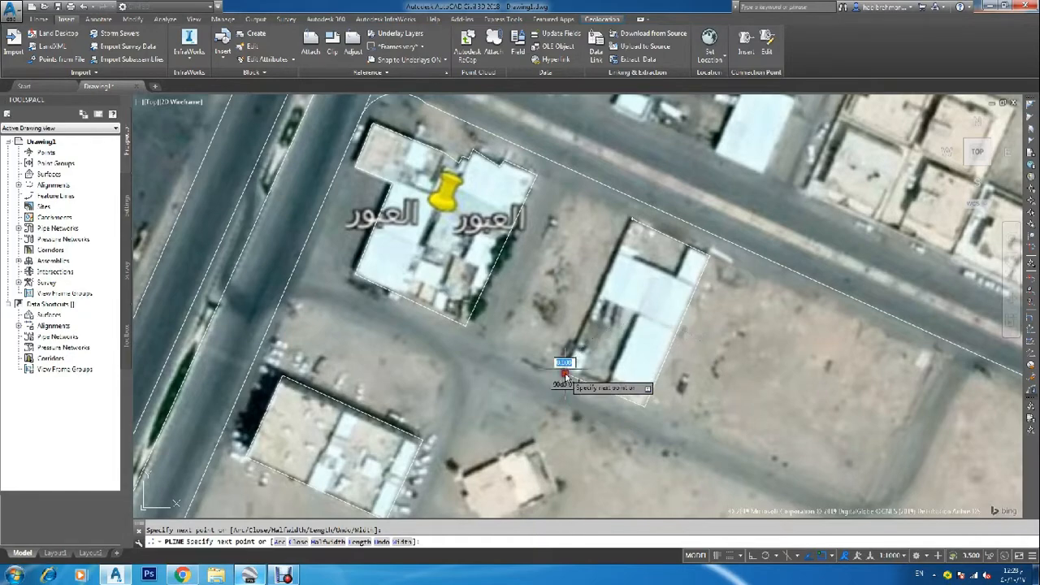
{"action": "left_click", "coordinate": [565, 375]}
{"action": "left_click", "coordinate": [611, 245]}
{"action": "key", "text": "Escape"}
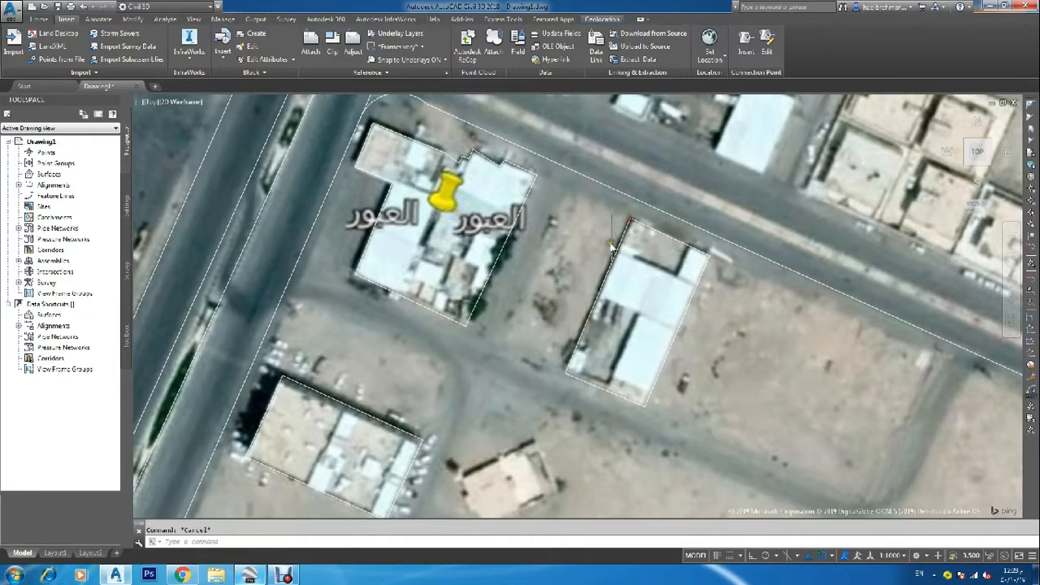
Stretch the open end vertex at the northwestern corner of the eastern building's outline to close the gap there
{"action": "scroll", "coordinate": [612, 245], "scroll_direction": "down", "scroll_amount": 5}
{"action": "scroll", "coordinate": [581, 268], "scroll_direction": "up", "scroll_amount": 6}
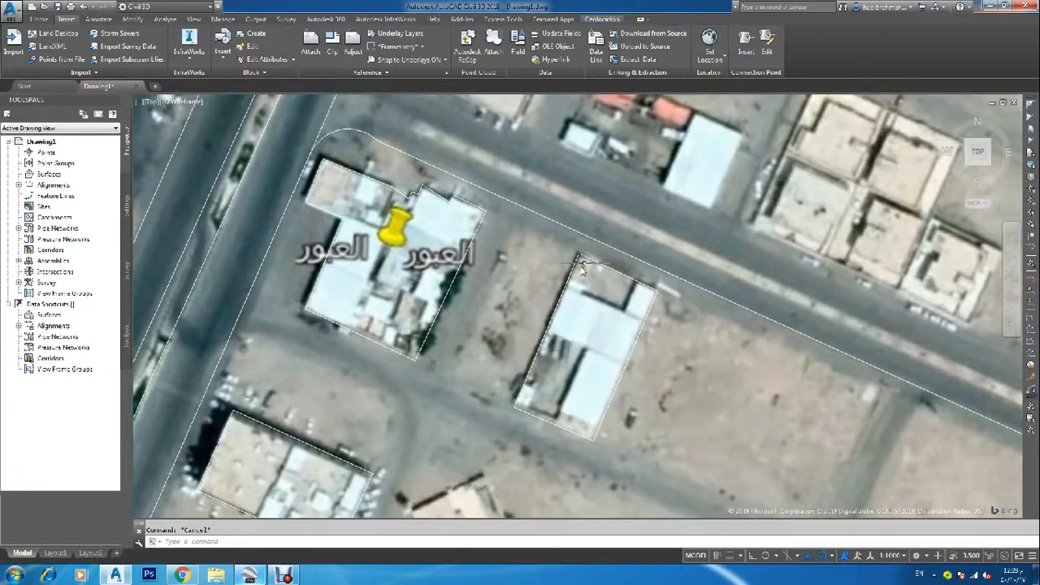
{"action": "scroll", "coordinate": [581, 268], "scroll_direction": "up", "scroll_amount": 4}
{"action": "left_click", "coordinate": [577, 250]}
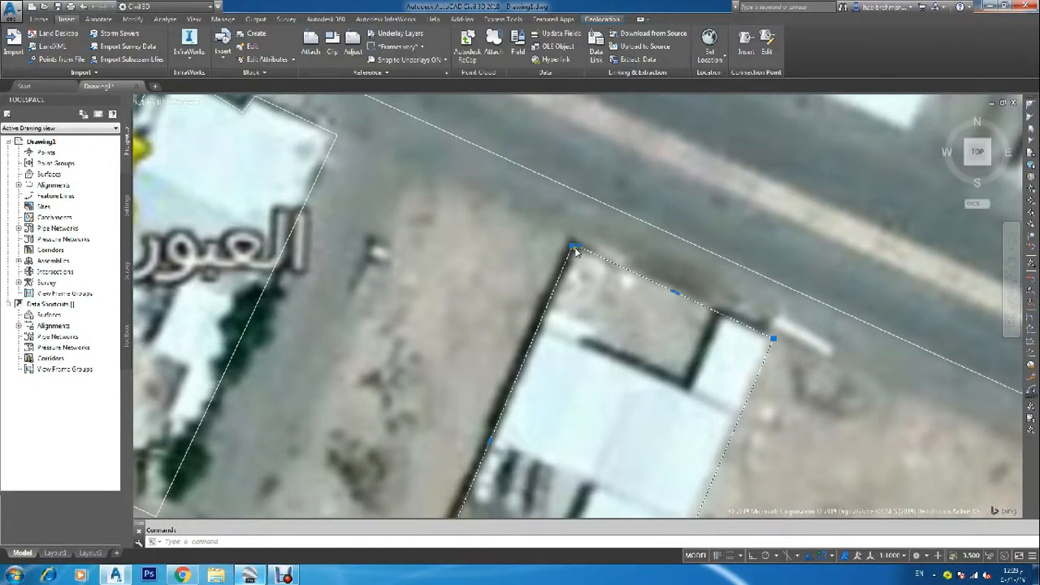
{"action": "scroll", "coordinate": [575, 252], "scroll_direction": "up", "scroll_amount": 4}
{"action": "left_click", "coordinate": [566, 243]}
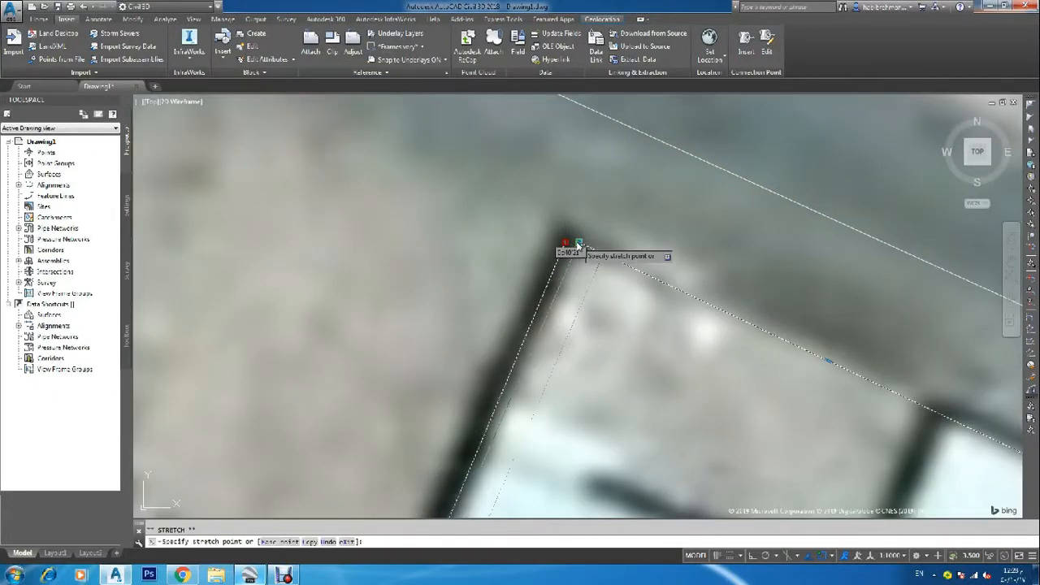
{"action": "left_click", "coordinate": [578, 243]}
{"action": "key", "text": "Escape"}
{"action": "scroll", "coordinate": [580, 231], "scroll_direction": "down", "scroll_amount": 10}
{"action": "scroll", "coordinate": [579, 236], "scroll_direction": "down", "scroll_amount": 4}
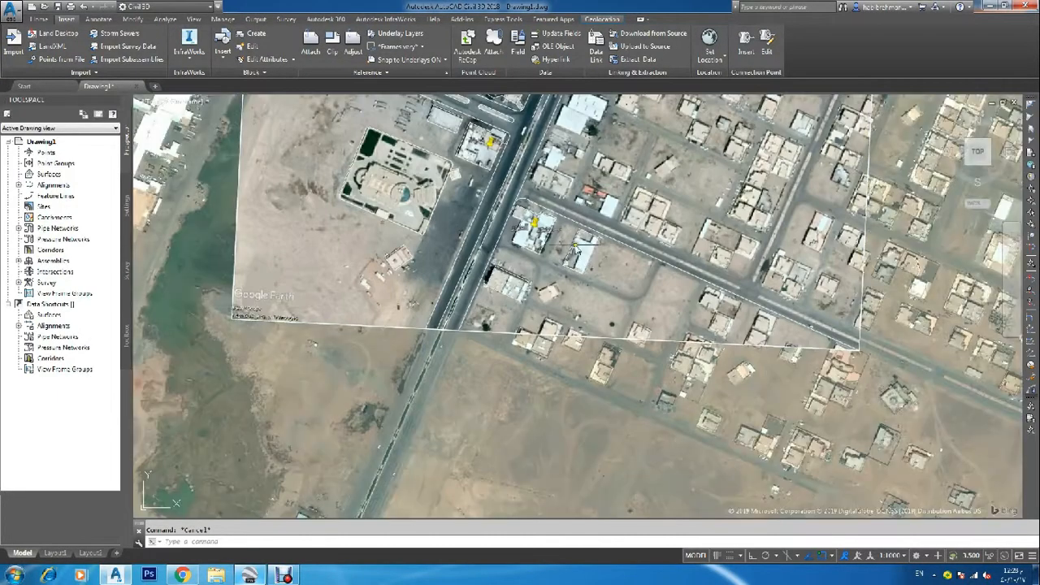
{"action": "type", "text": "pl"}
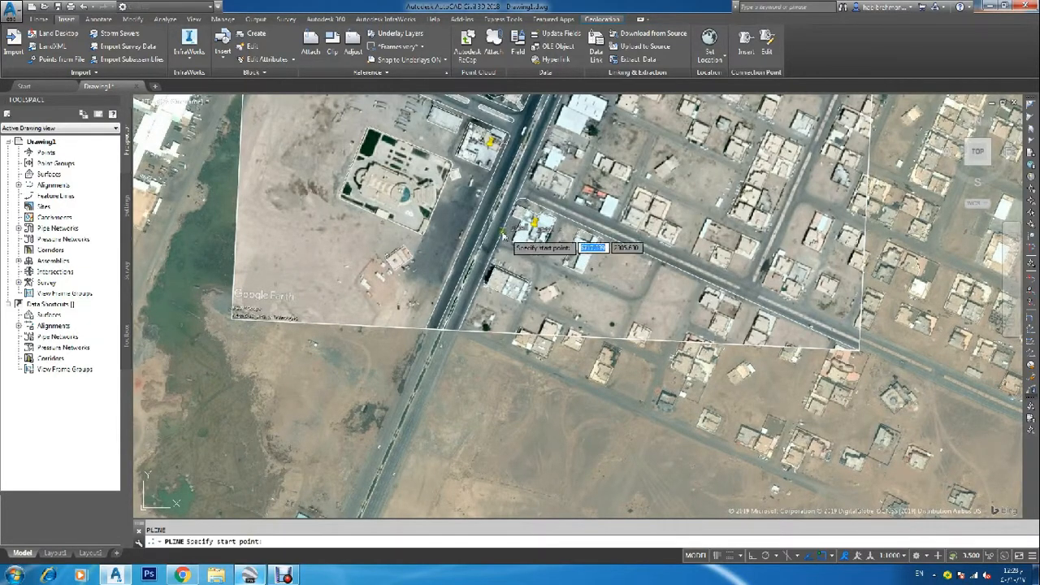
{"action": "key", "text": "Return"}
{"action": "scroll", "coordinate": [573, 236], "scroll_direction": "up", "scroll_amount": 2}
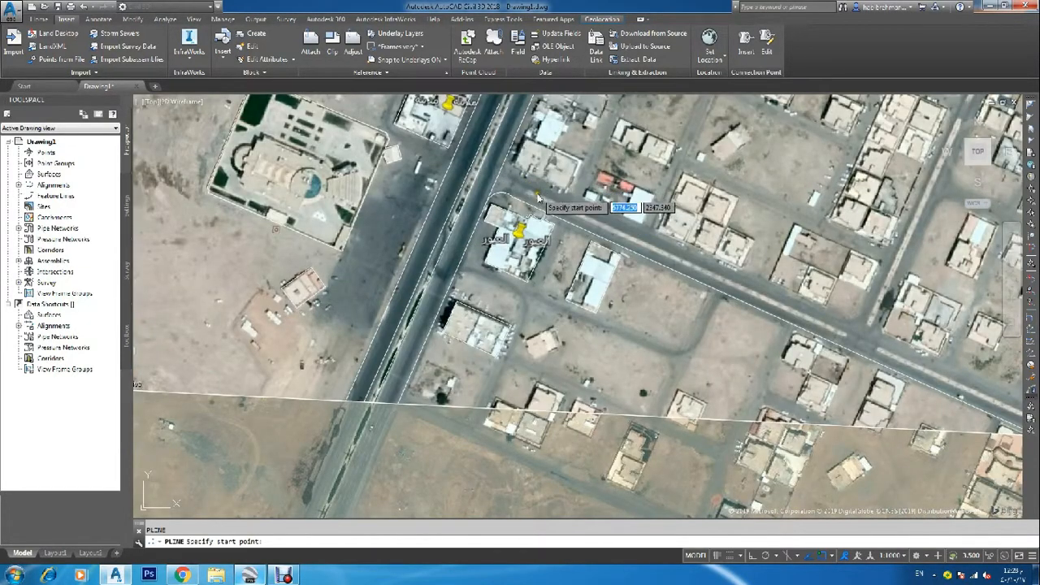
{"action": "key", "text": "Escape"}
{"action": "type", "text": "al"}
{"action": "key", "text": "Return"}
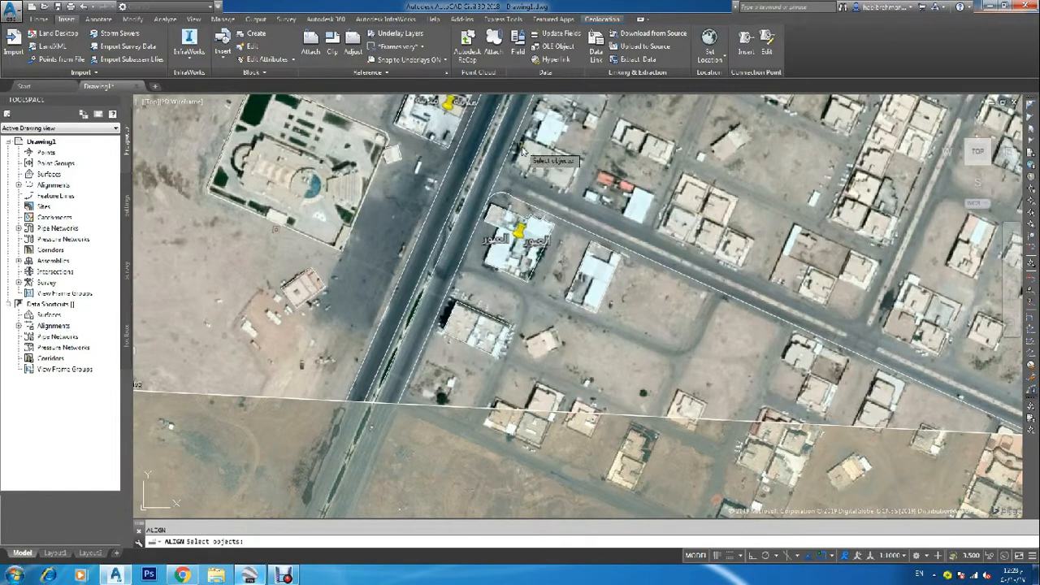
Start a polyline on the main road's eastern edge and curve it with an arc into the eastern side road's northern edge
{"action": "scroll", "coordinate": [512, 146], "scroll_direction": "up", "scroll_amount": 1}
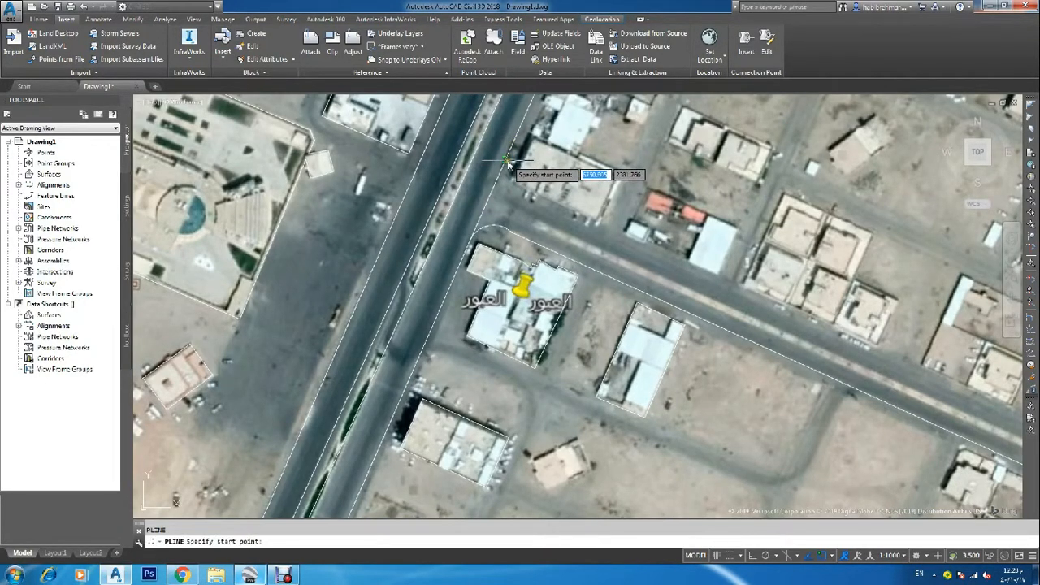
{"action": "left_click", "coordinate": [507, 161]}
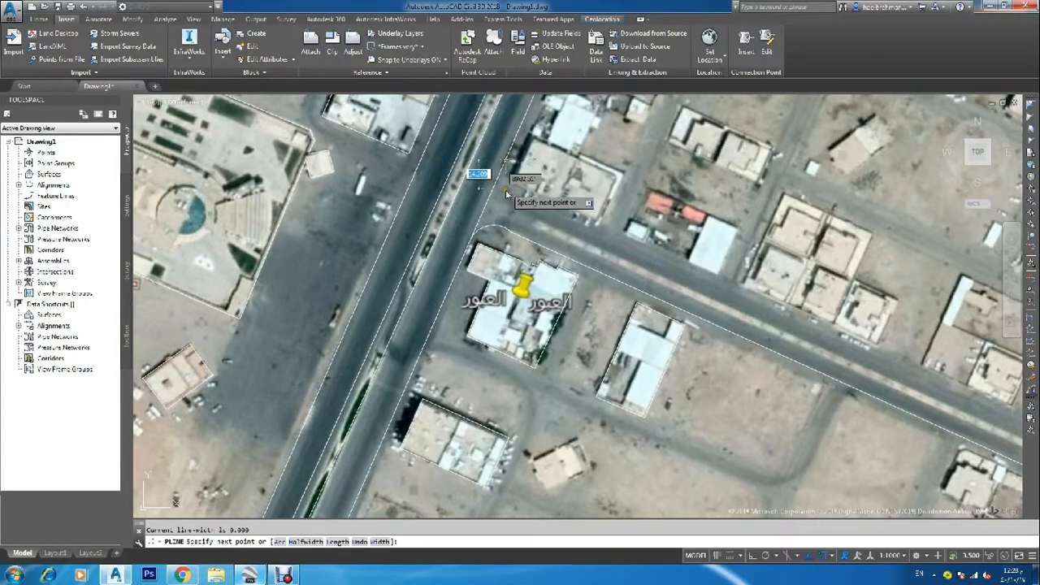
{"action": "type", "text": "a"}
{"action": "key", "text": "Return"}
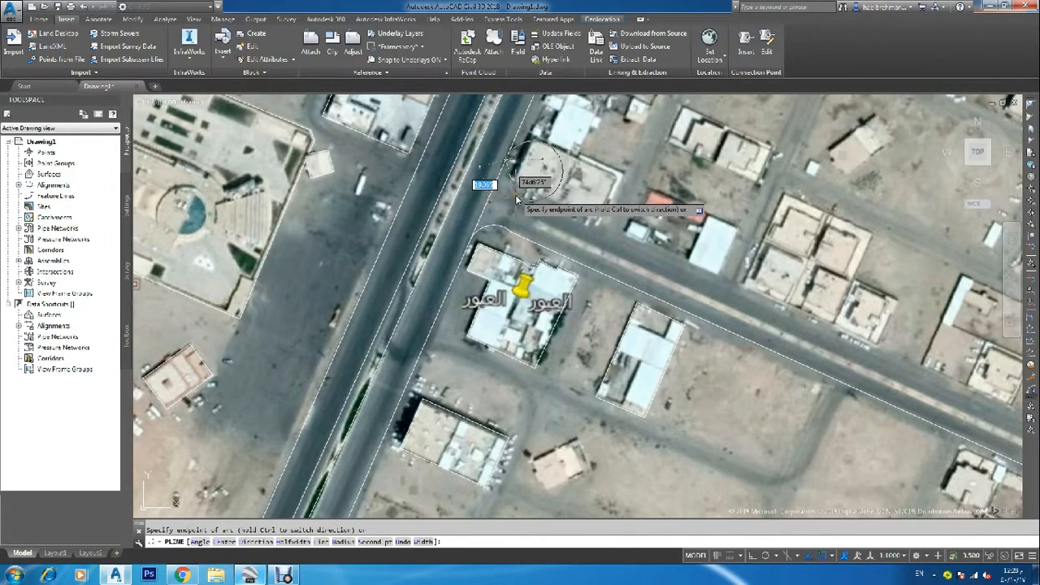
Continue the polyline straight along the eastern side road's northern edge to the eastern side of the image border
{"action": "type", "text": "l"}
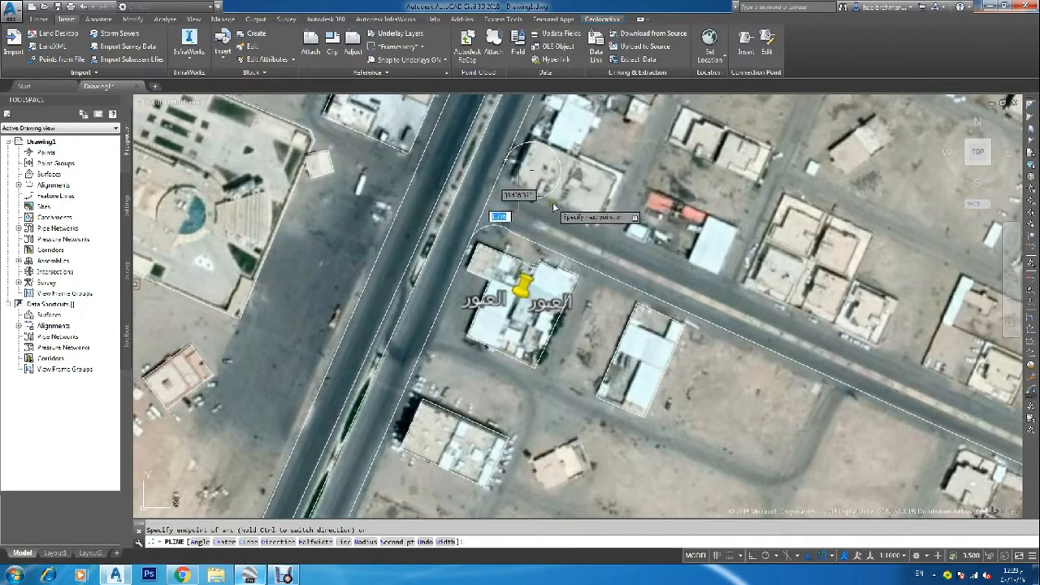
{"action": "key", "text": "Return"}
{"action": "scroll", "coordinate": [650, 243], "scroll_direction": "down", "scroll_amount": 5}
{"action": "scroll", "coordinate": [730, 294], "scroll_direction": "up", "scroll_amount": 6}
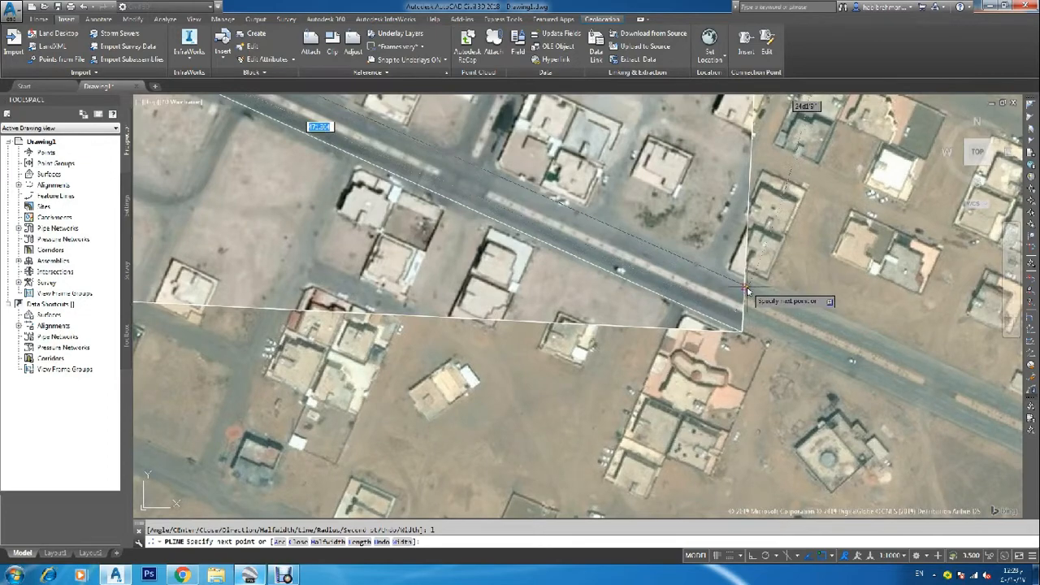
{"action": "left_click", "coordinate": [746, 289]}
{"action": "scroll", "coordinate": [746, 290], "scroll_direction": "down", "scroll_amount": 6}
{"action": "key", "text": "Escape"}
{"action": "key", "text": "Escape"}
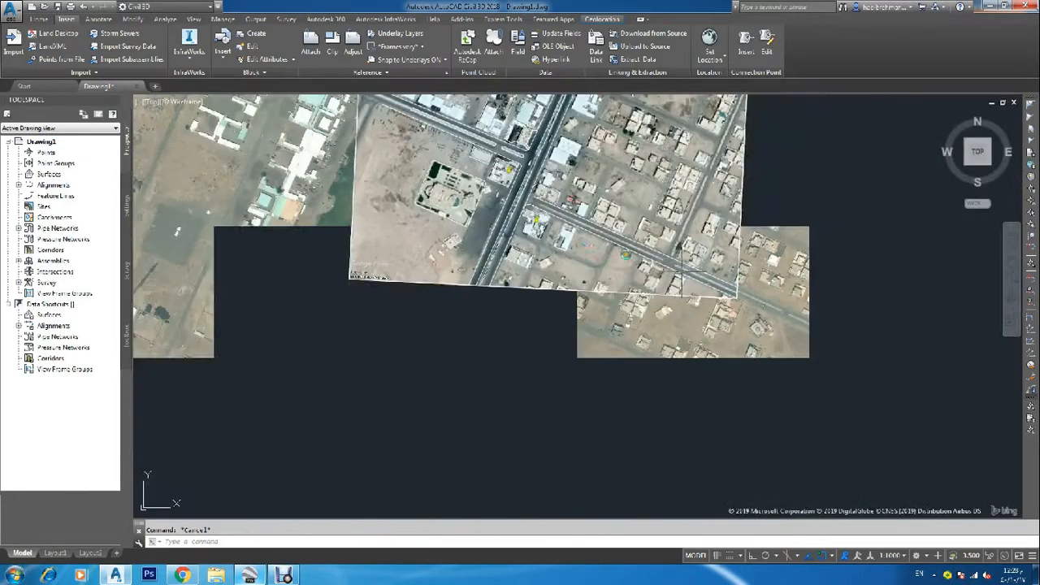
Stretch the midpoint of the northern corner arc southwestward so it rounds the junction of the main road and the side road
{"action": "scroll", "coordinate": [516, 169], "scroll_direction": "up", "scroll_amount": 7}
{"action": "left_click", "coordinate": [514, 160]}
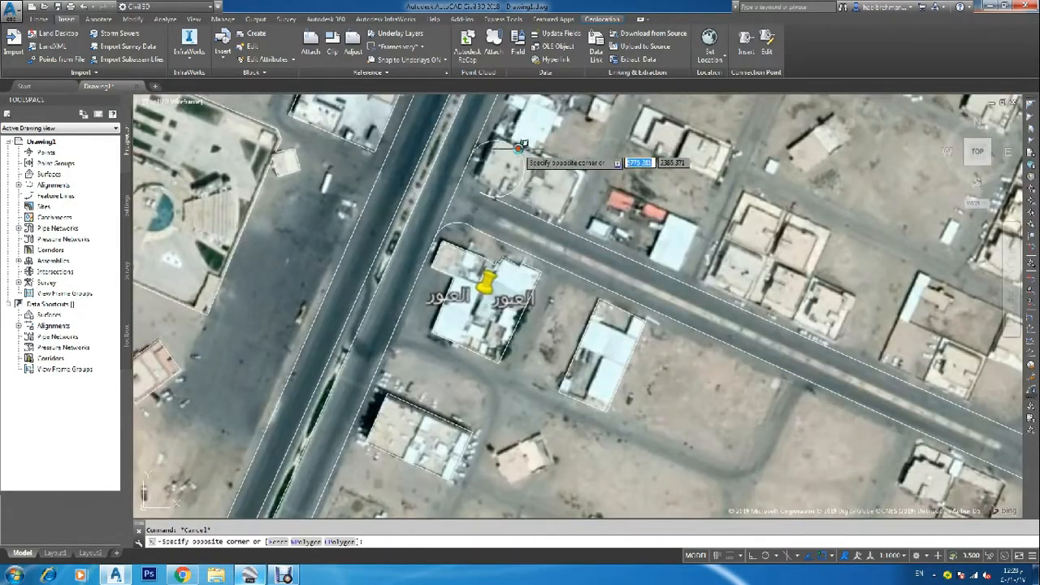
{"action": "left_click", "coordinate": [523, 159]}
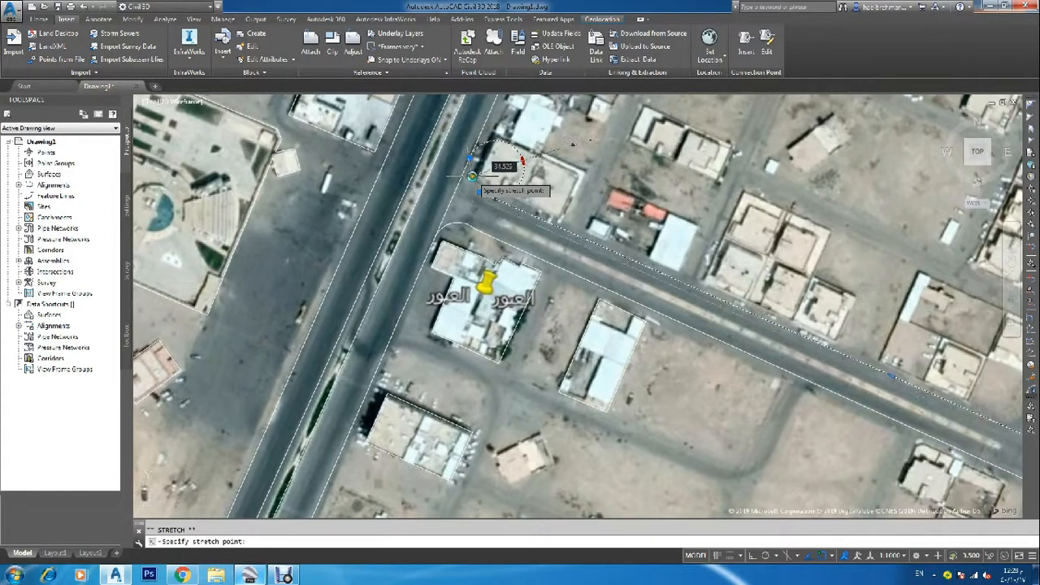
{"action": "scroll", "coordinate": [472, 177], "scroll_direction": "up", "scroll_amount": 4}
{"action": "left_click", "coordinate": [460, 180]}
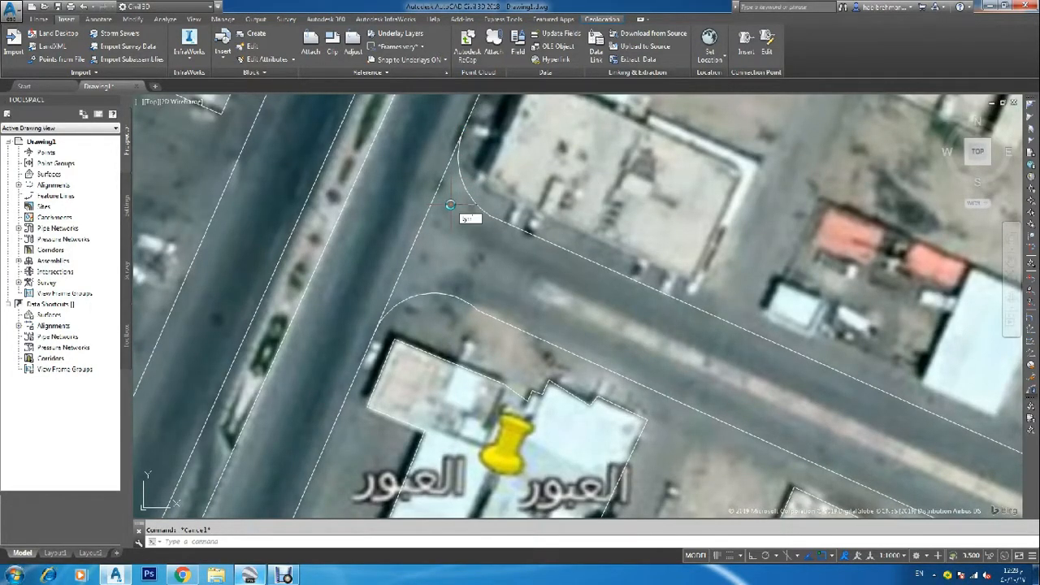
Trim the main road's edge line across the mouth of the eastern side road and stretch the southern corner arc's midpoint slightly inward
{"action": "type", "text": "r"}
{"action": "key", "text": "Return"}
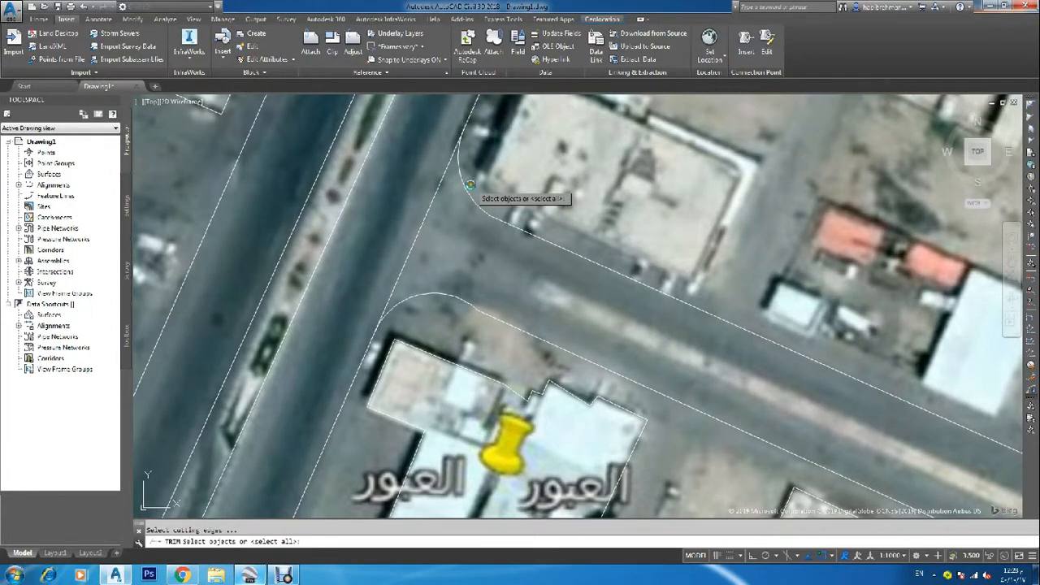
{"action": "key", "text": "Return"}
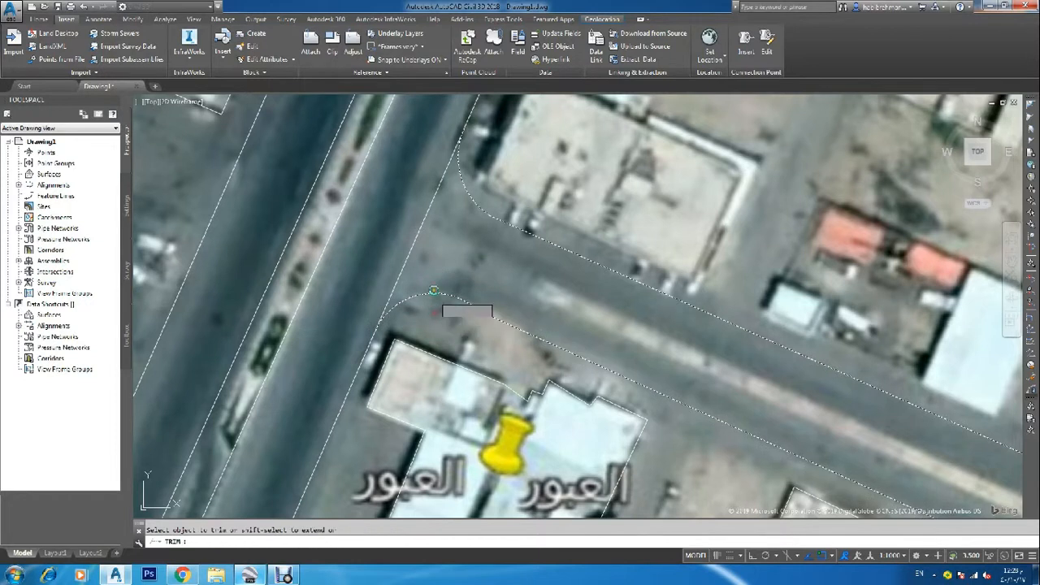
{"action": "key", "text": "Escape"}
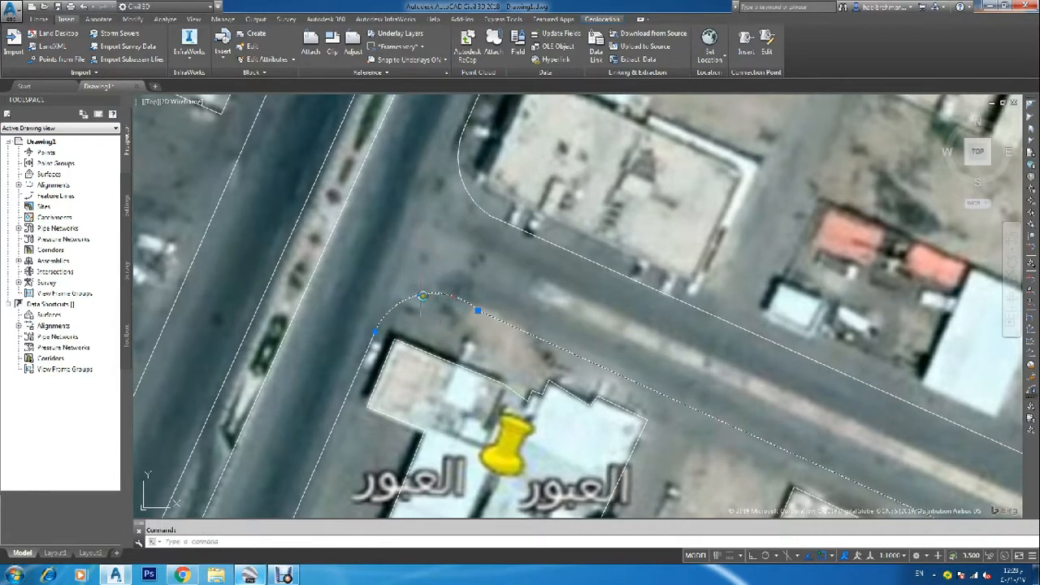
{"action": "left_click", "coordinate": [421, 296]}
{"action": "left_click", "coordinate": [421, 300]}
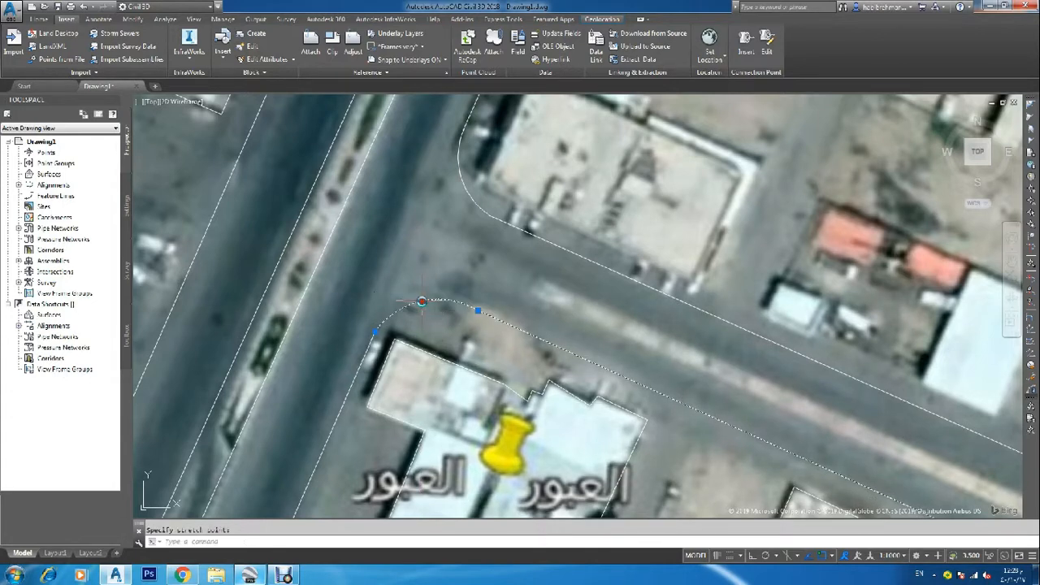
Trace the western, northern and eastern walls of the building at the junction's northern corner with a polyline
{"action": "scroll", "coordinate": [432, 288], "scroll_direction": "down", "scroll_amount": 5}
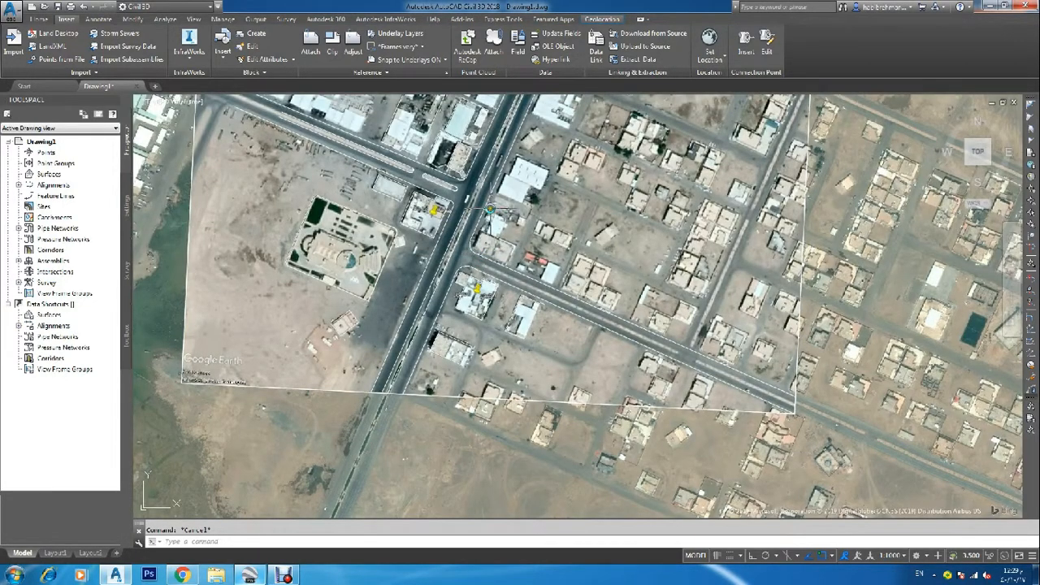
{"action": "middle_click_drag", "start_coordinate": [490, 209], "coordinate": [502, 282]}
{"action": "key", "text": "Return"}
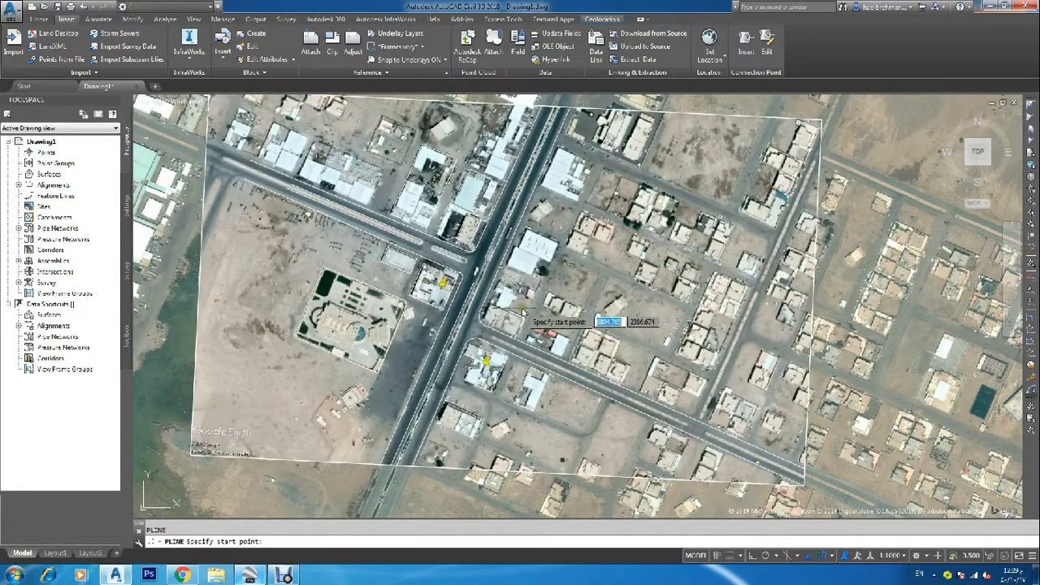
{"action": "scroll", "coordinate": [462, 334], "scroll_direction": "up", "scroll_amount": 5}
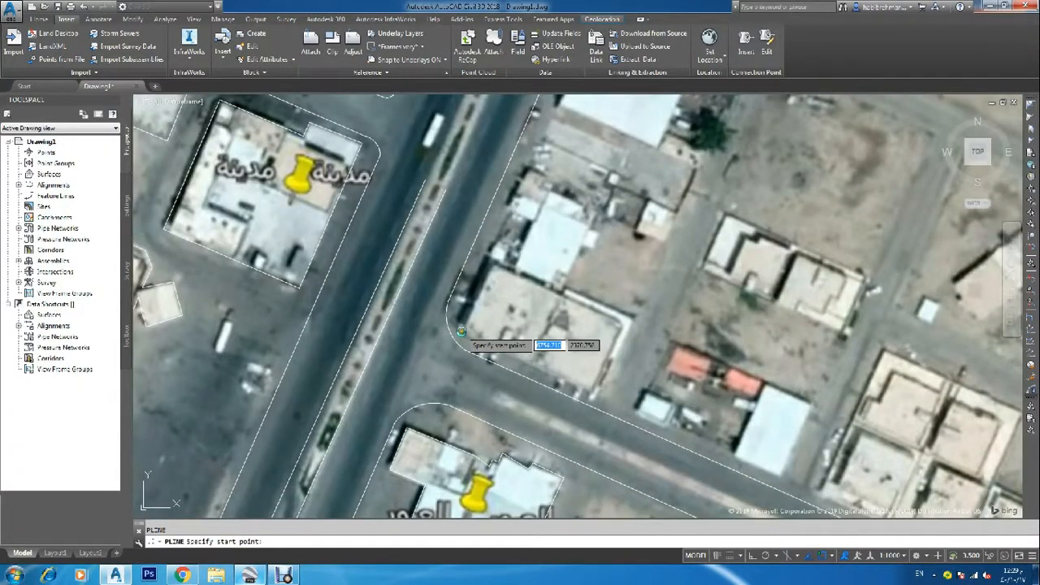
{"action": "left_click", "coordinate": [458, 331]}
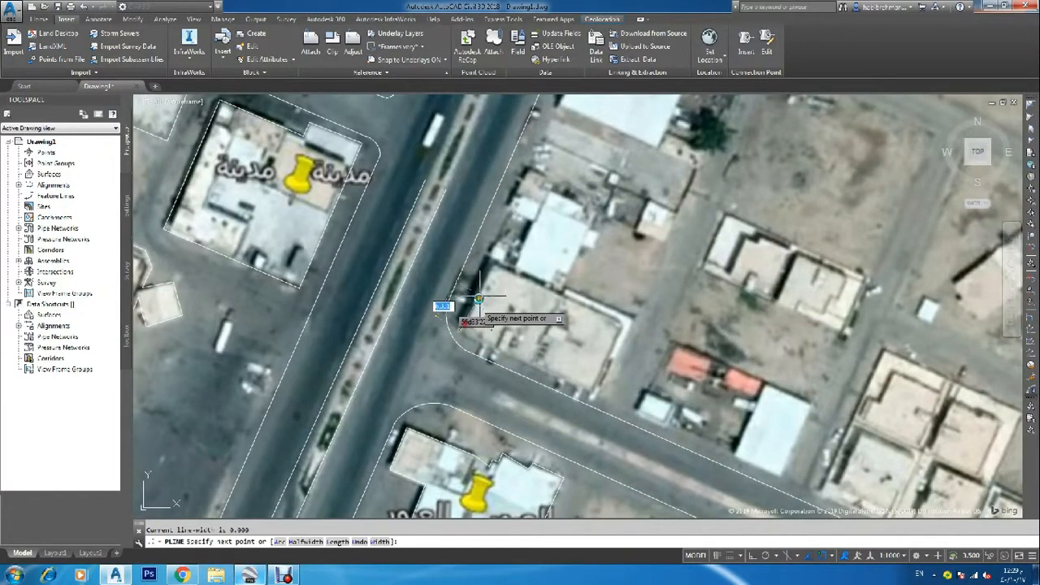
{"action": "left_click", "coordinate": [492, 260]}
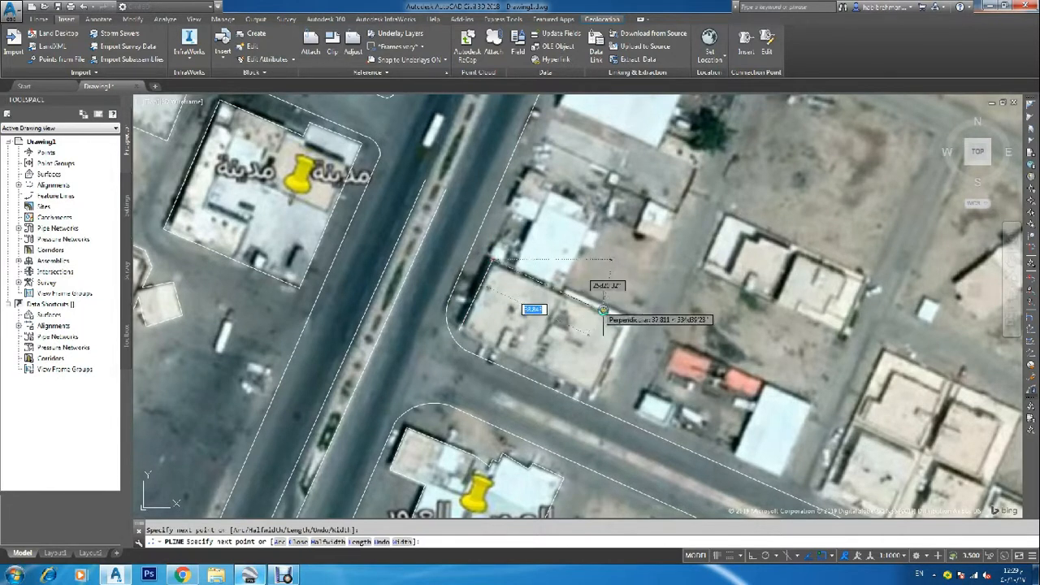
{"action": "left_click", "coordinate": [623, 324]}
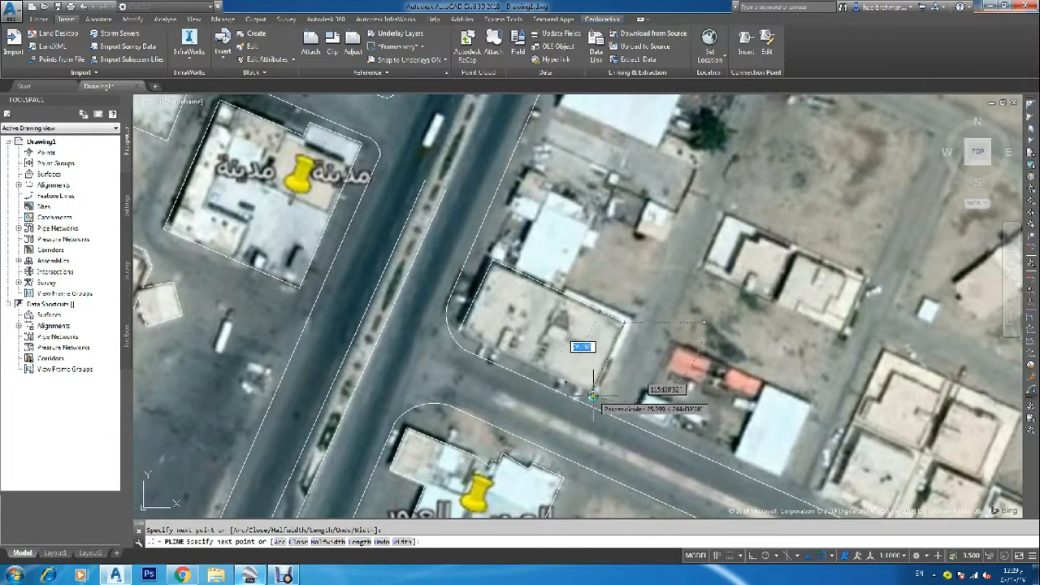
{"action": "scroll", "coordinate": [593, 397], "scroll_direction": "up", "scroll_amount": 2}
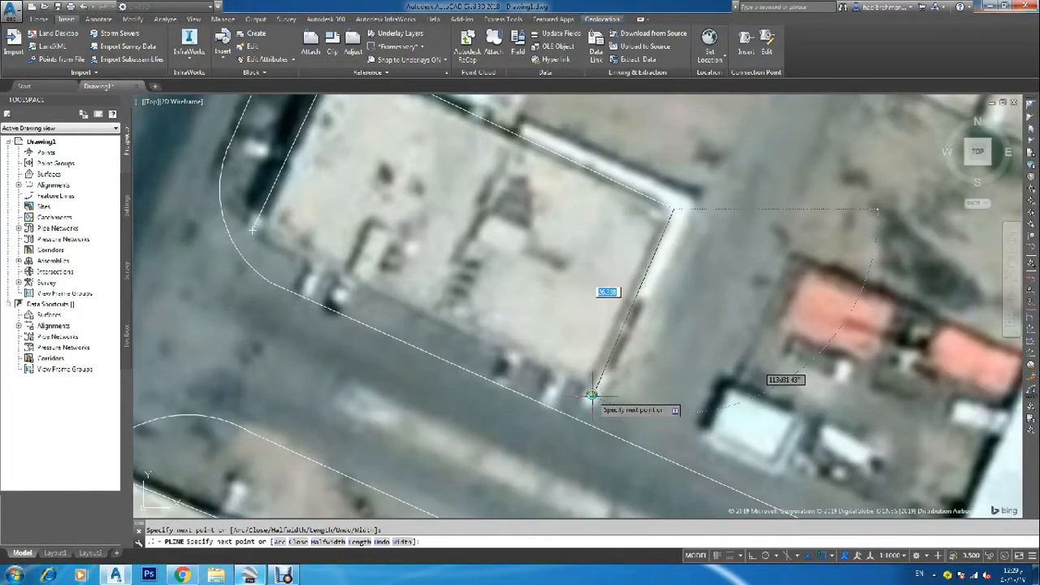
{"action": "left_click", "coordinate": [592, 394]}
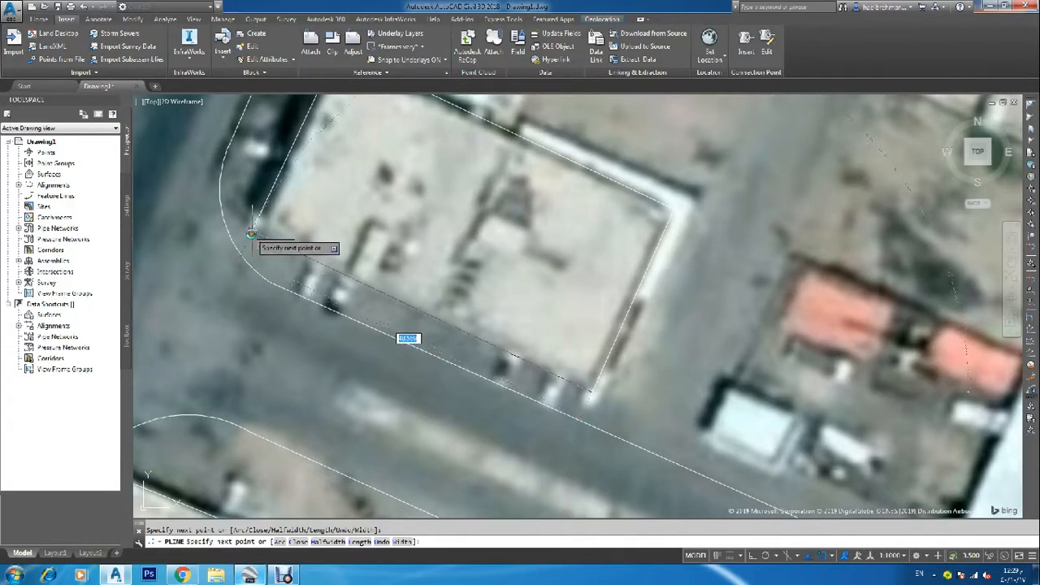
{"action": "key", "text": "Escape"}
{"action": "left_click", "coordinate": [252, 233]}
{"action": "key", "text": "Escape"}
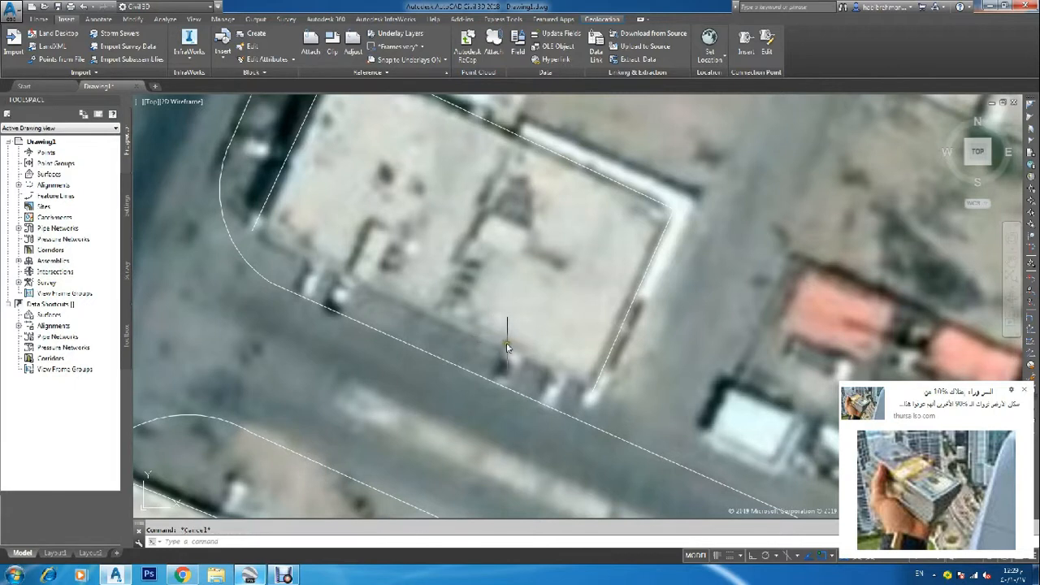
Draw a separate polyline along the corner building's southern wall, between the two open ends of its outline
{"action": "key", "text": "Return"}
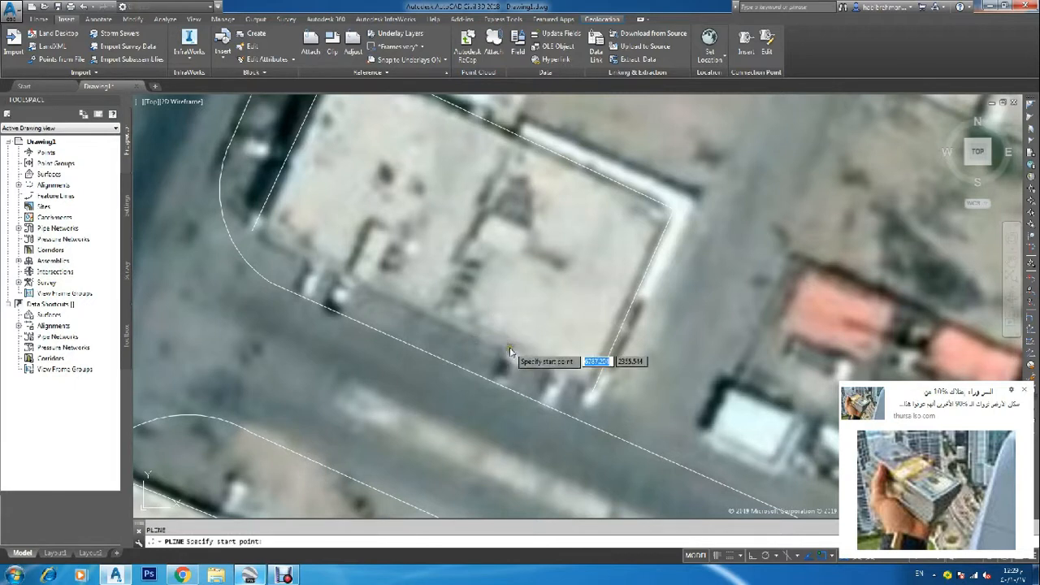
{"action": "left_click", "coordinate": [592, 394]}
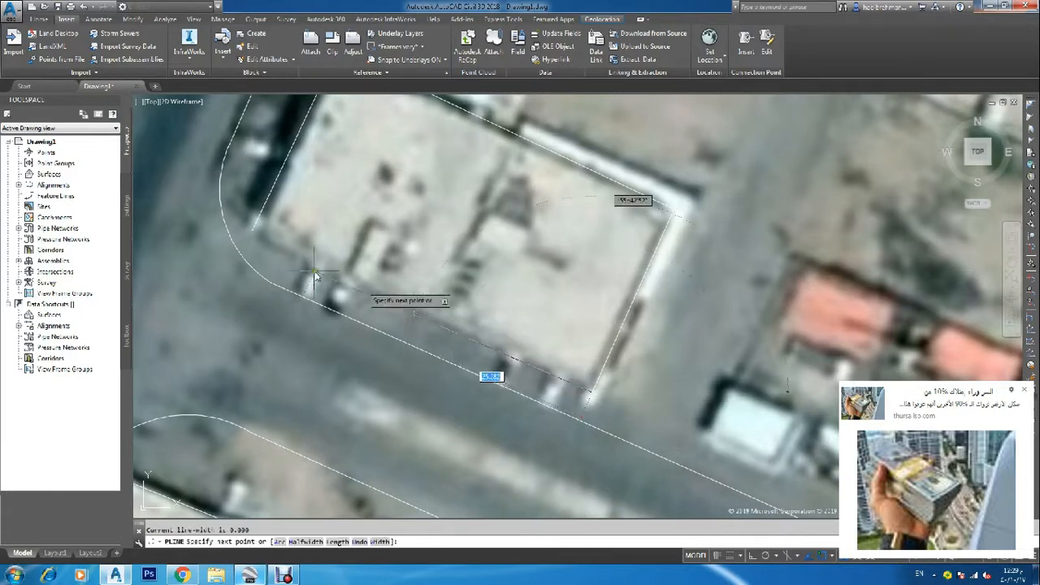
{"action": "left_click", "coordinate": [254, 233]}
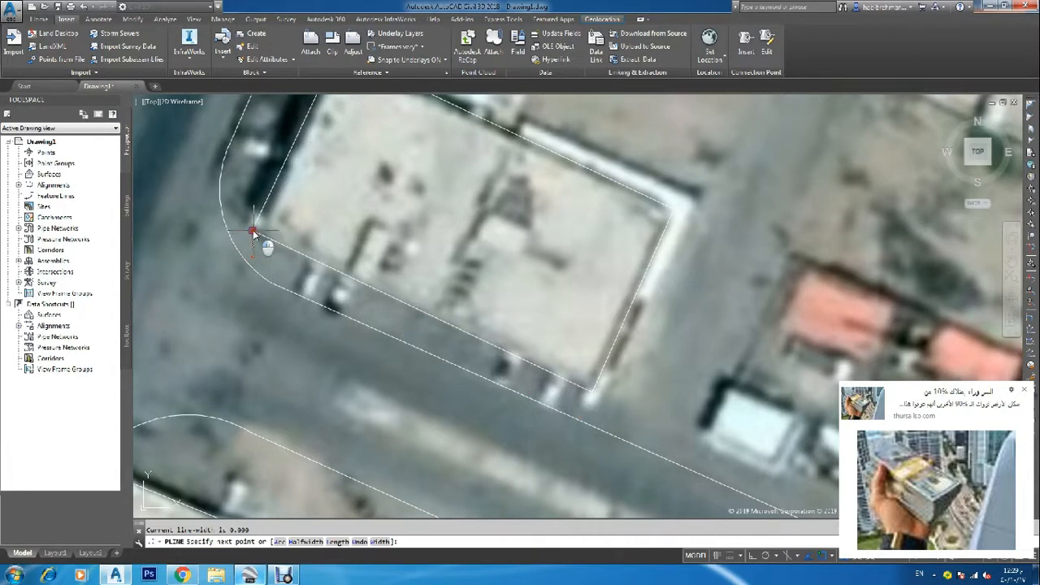
{"action": "key", "text": "Escape"}
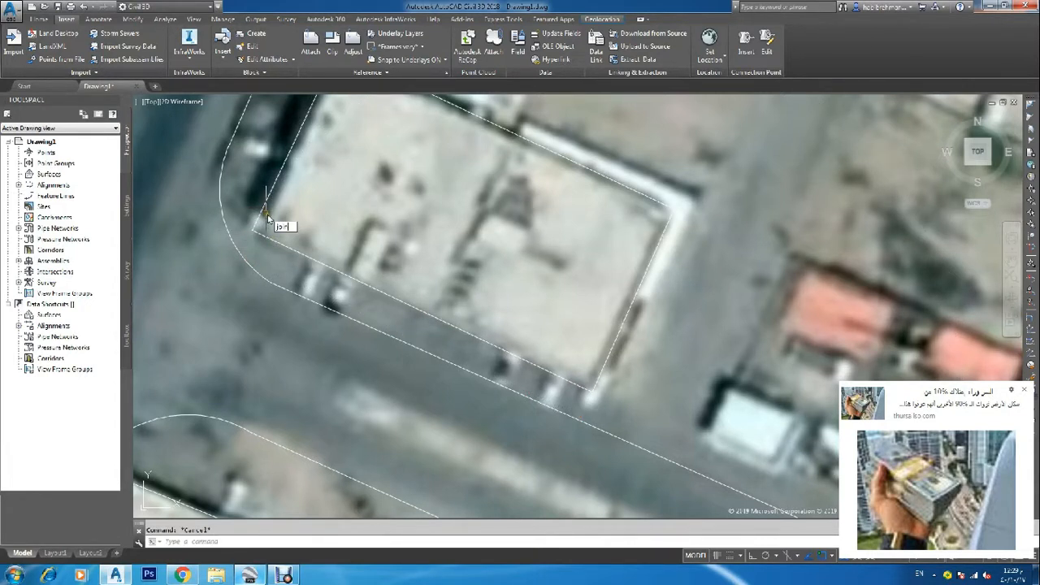
Join the corner building's southern wall segment with its other walls into one polyline, and dismiss the advertising pop-up
{"action": "type", "text": "join"}
{"action": "key", "text": "Return"}
{"action": "left_click", "coordinate": [264, 220]}
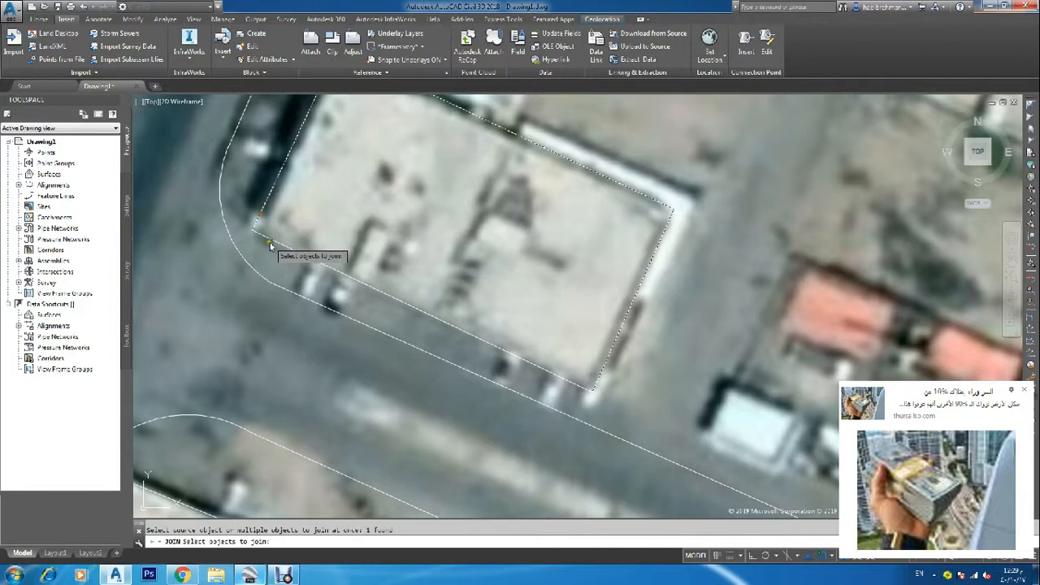
{"action": "left_click", "coordinate": [272, 243]}
{"action": "key", "text": "Return"}
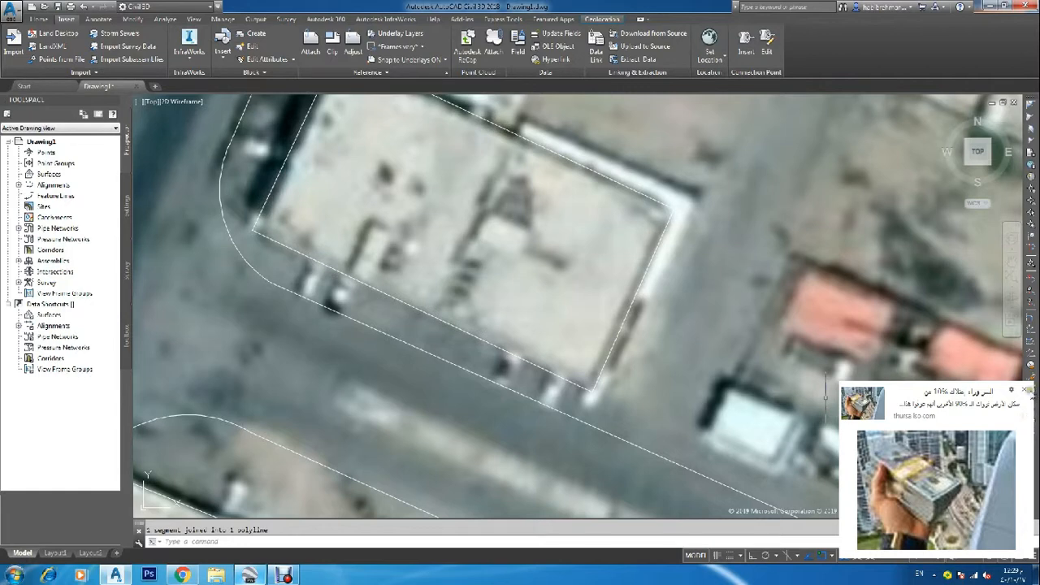
{"action": "left_click", "coordinate": [1025, 392]}
{"action": "key", "text": "Escape"}
Start a polyline on the corner building's northern wall and trace the stepped western side of the adjoining white-roofed building
{"action": "scroll", "coordinate": [784, 299], "scroll_direction": "down", "scroll_amount": 4}
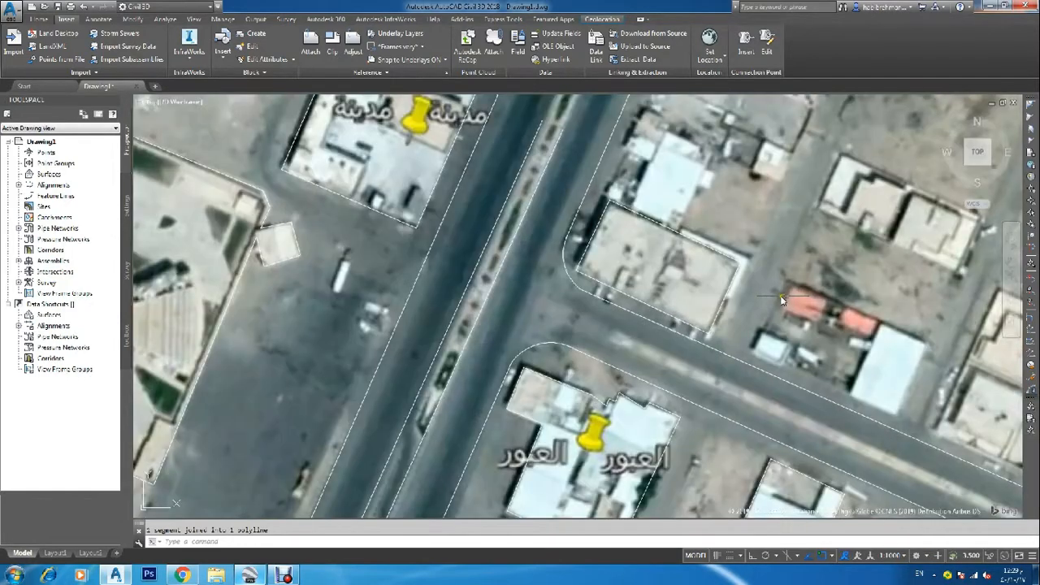
{"action": "type", "text": "pl"}
{"action": "key", "text": "Return"}
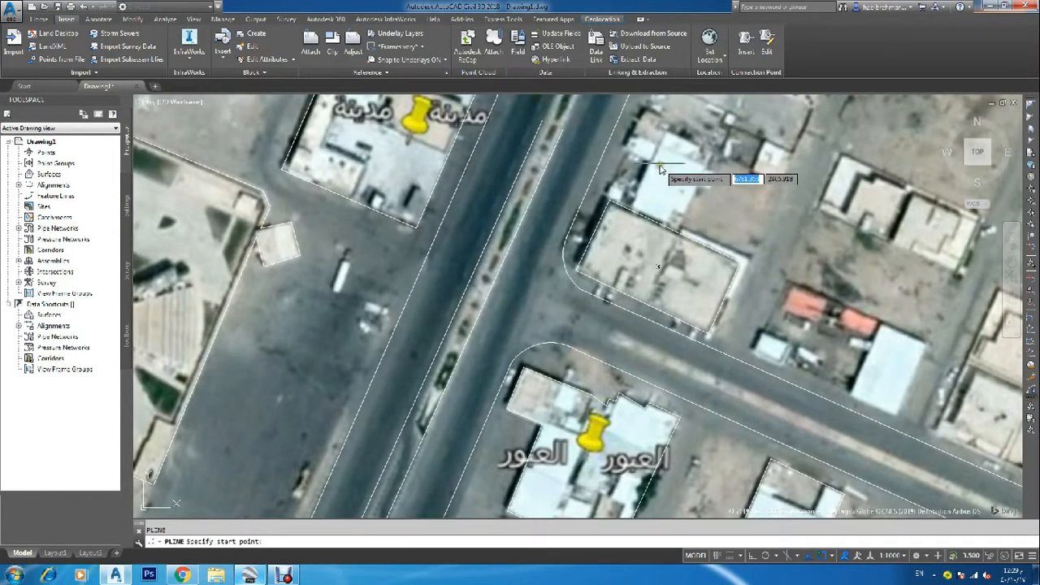
{"action": "middle_click_drag", "start_coordinate": [657, 158], "coordinate": [630, 264]}
{"action": "scroll", "coordinate": [622, 289], "scroll_direction": "up", "scroll_amount": 2}
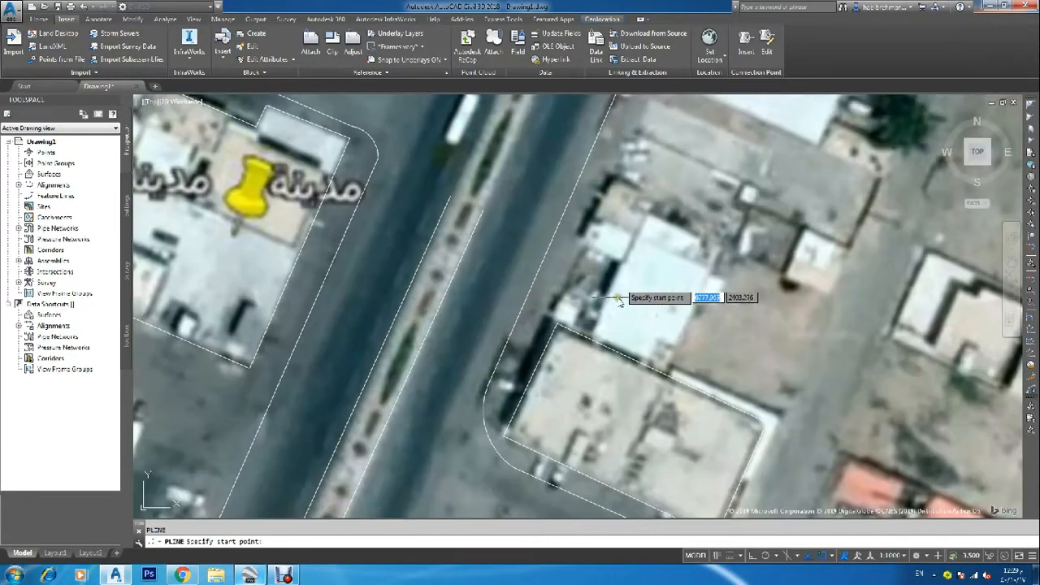
{"action": "left_click", "coordinate": [591, 341]}
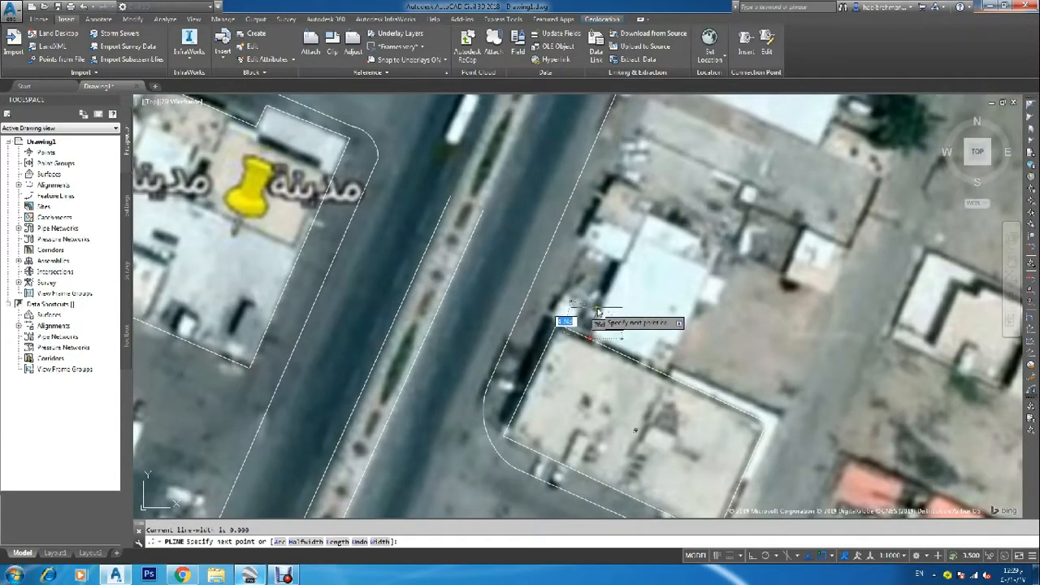
{"action": "left_click", "coordinate": [583, 242]}
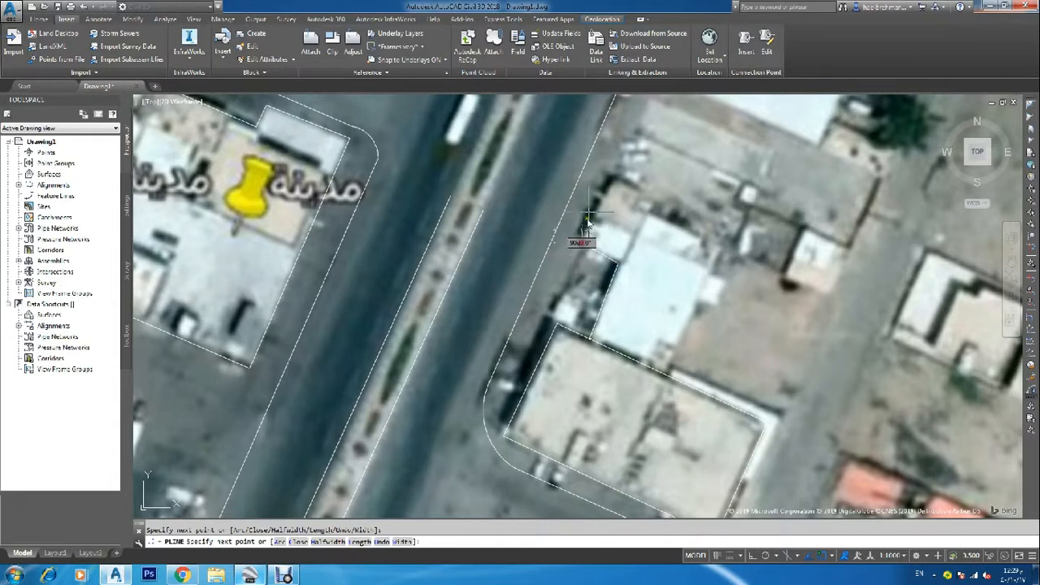
{"action": "left_click", "coordinate": [608, 180]}
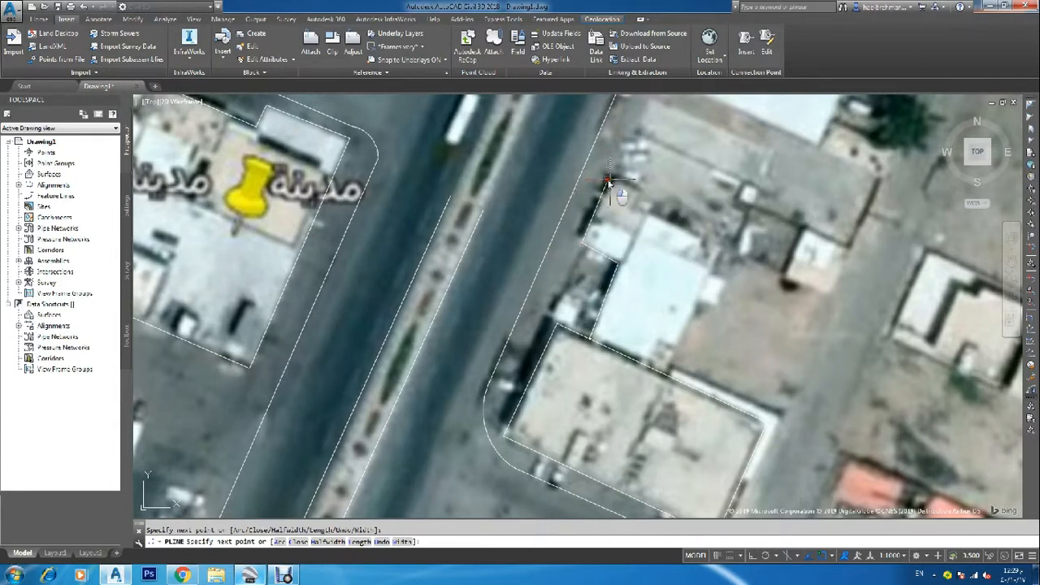
Continue the polyline around the white-roofed building's northern and eastern sides, including the small eastern projection, back to the corner building
{"action": "left_click", "coordinate": [655, 203]}
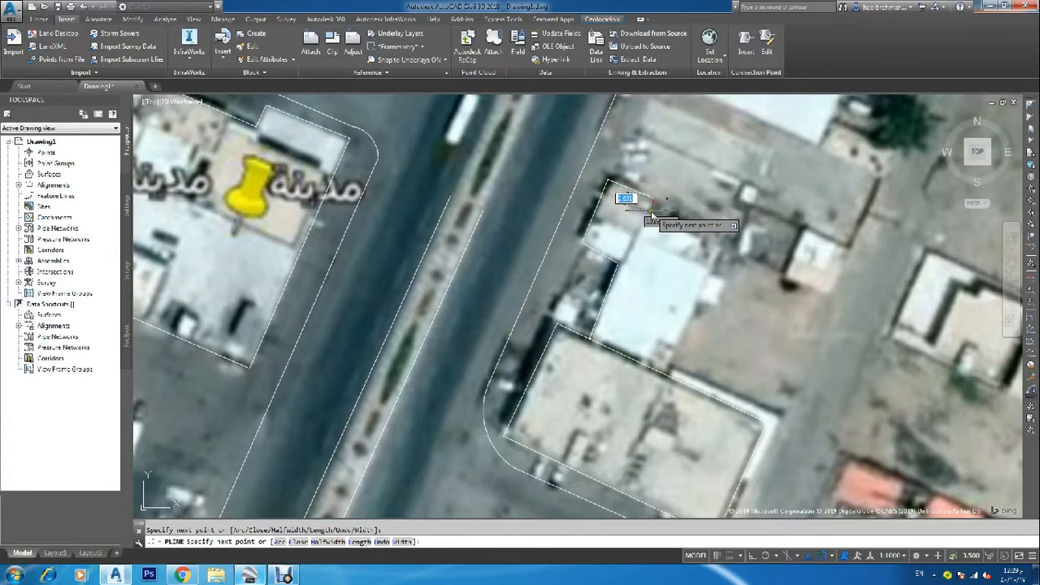
{"action": "left_click", "coordinate": [704, 243]}
{"action": "left_click", "coordinate": [721, 252]}
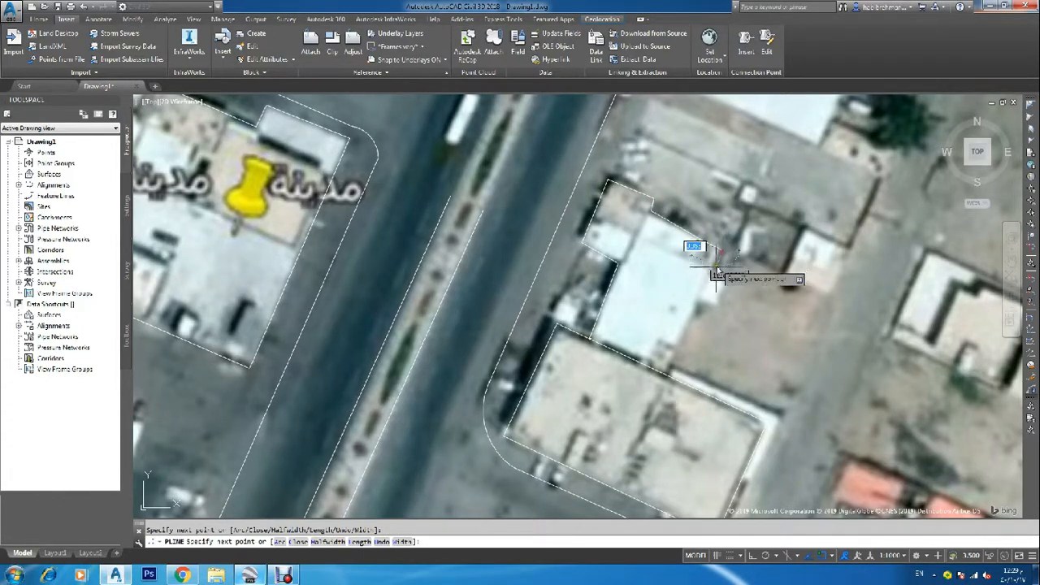
{"action": "left_click", "coordinate": [729, 285]}
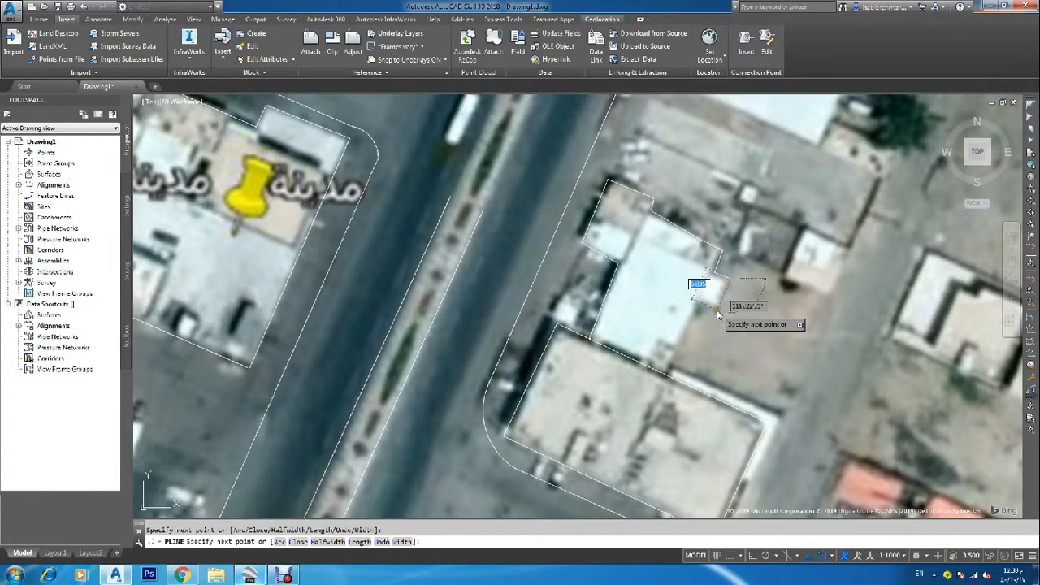
{"action": "left_click", "coordinate": [673, 368]}
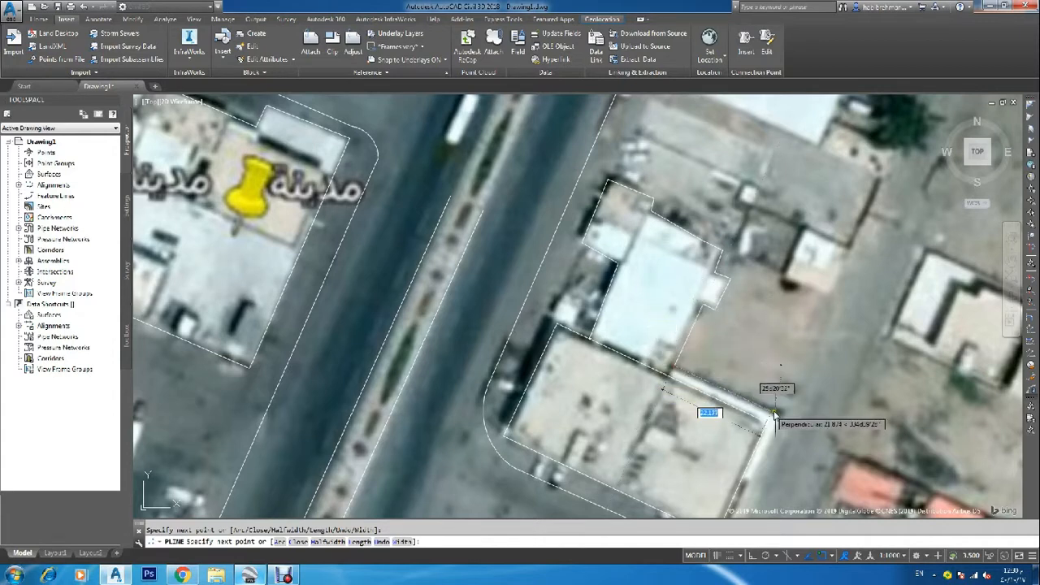
Continue the polyline along the outer edge of the corner building's white boundary wall, around its eastern side to the southeastern corner
{"action": "left_click", "coordinate": [778, 413]}
{"action": "scroll", "coordinate": [768, 467], "scroll_direction": "down", "scroll_amount": 4}
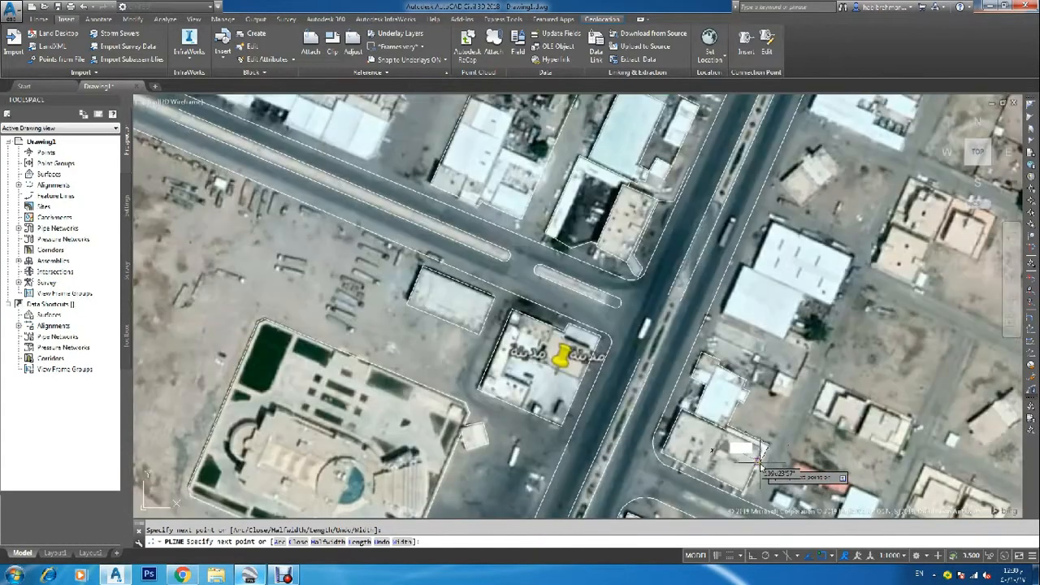
{"action": "scroll", "coordinate": [739, 381], "scroll_direction": "up", "scroll_amount": 2}
{"action": "scroll", "coordinate": [741, 361], "scroll_direction": "down", "scroll_amount": 2}
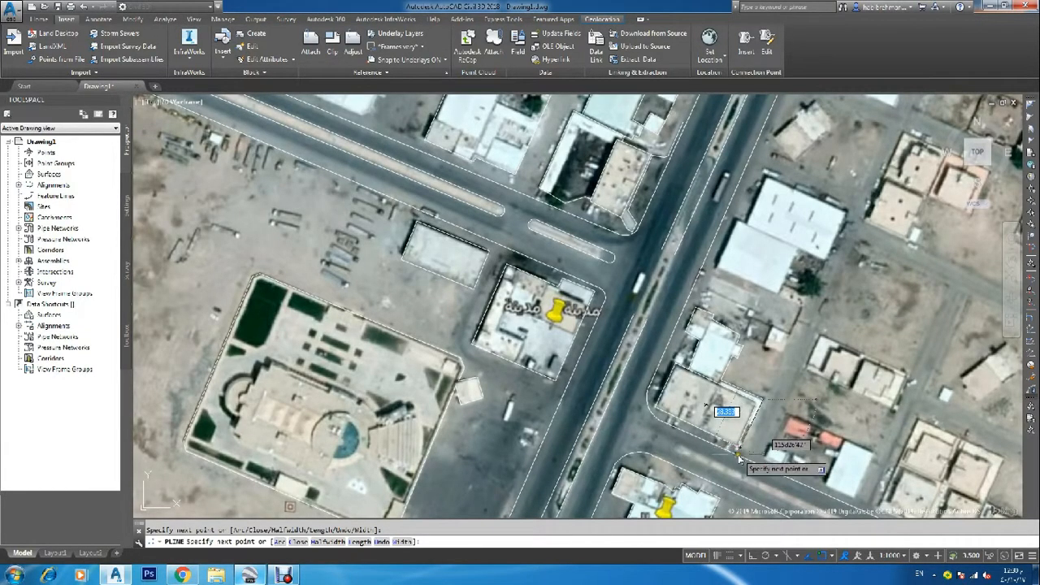
{"action": "scroll", "coordinate": [741, 430], "scroll_direction": "up", "scroll_amount": 5}
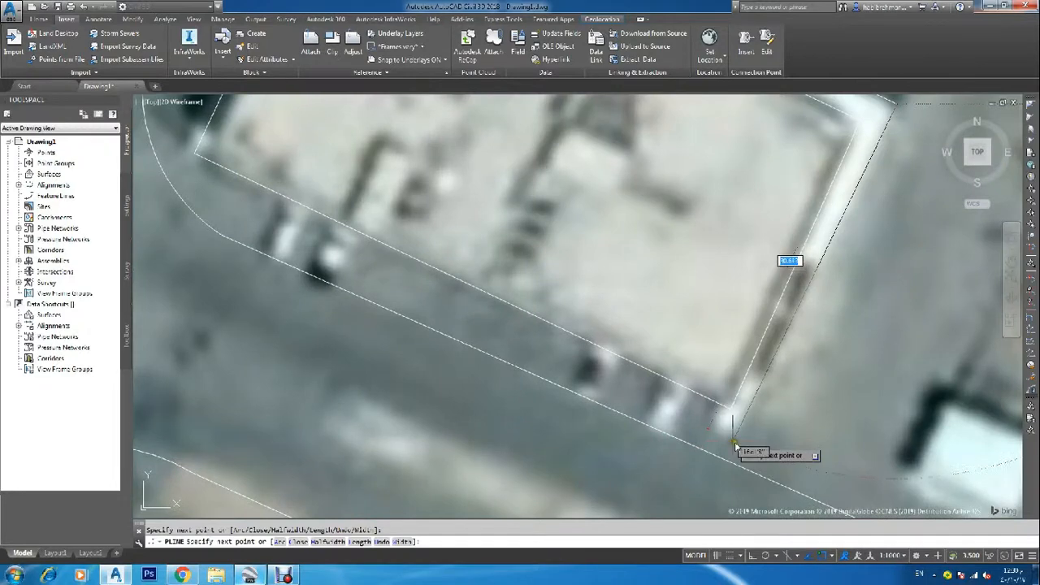
{"action": "left_click", "coordinate": [736, 435]}
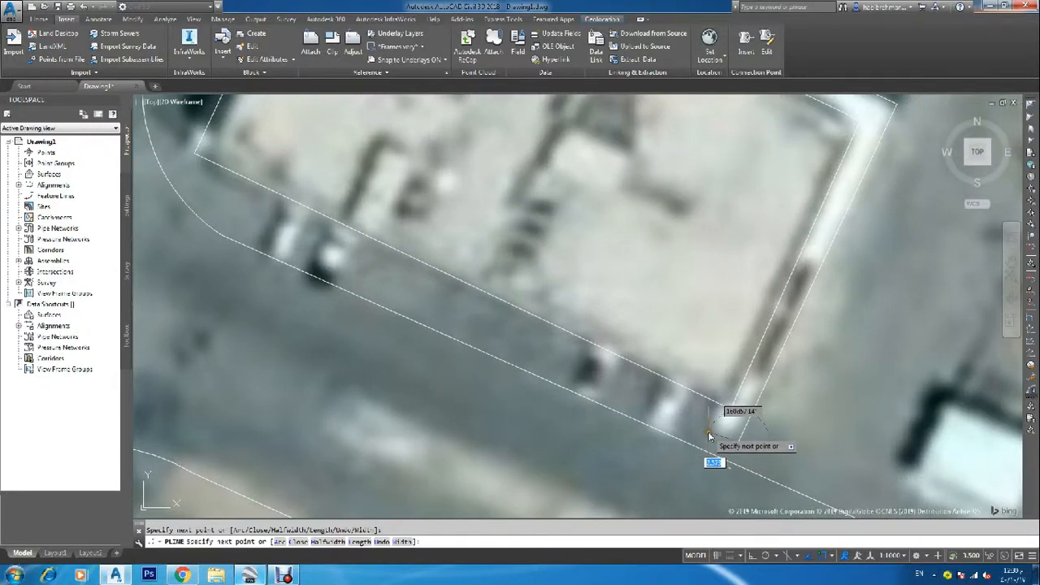
{"action": "left_click", "coordinate": [710, 433]}
{"action": "key", "text": "Escape"}
End the boundary wall polyline and trace the yard between the small white-roofed building and the large warehouse around its western, northern, eastern and southern sides
{"action": "scroll", "coordinate": [716, 409], "scroll_direction": "down", "scroll_amount": 6}
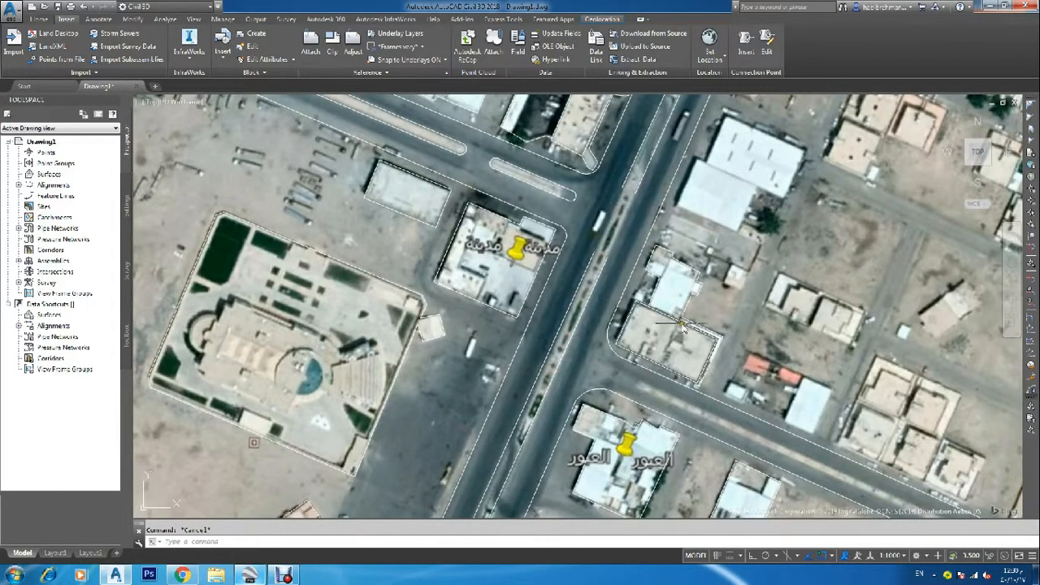
{"action": "key", "text": "Return"}
{"action": "key", "text": "Escape"}
{"action": "type", "text": "p"}
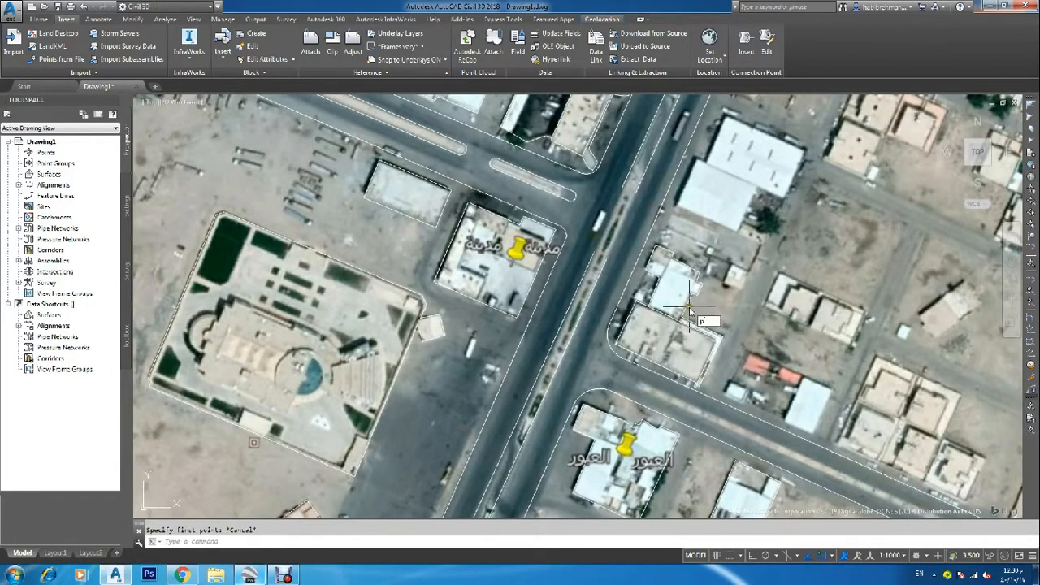
{"action": "type", "text": "l"}
{"action": "key", "text": "Return"}
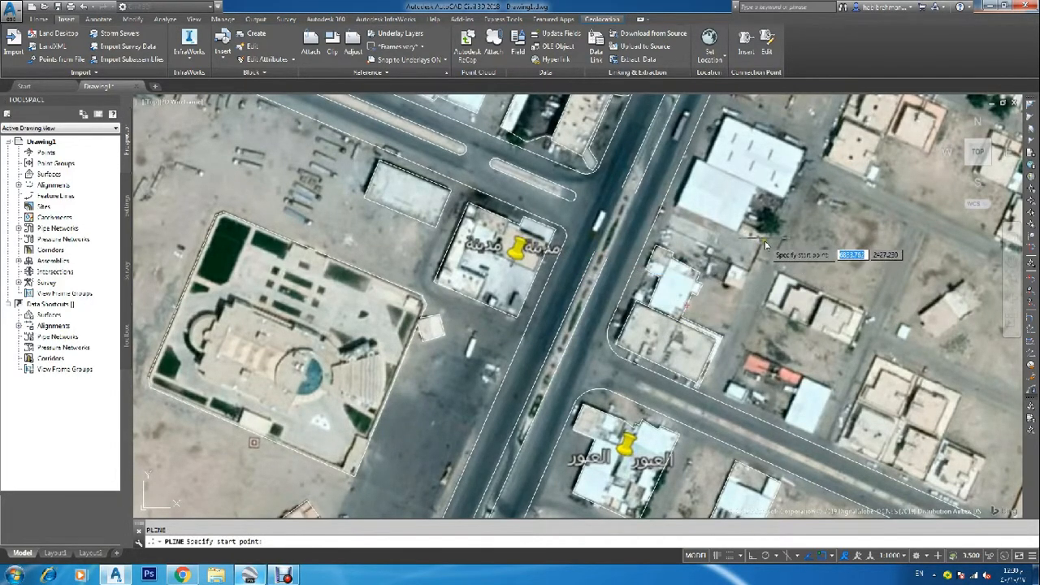
{"action": "scroll", "coordinate": [697, 167], "scroll_direction": "up", "scroll_amount": 2}
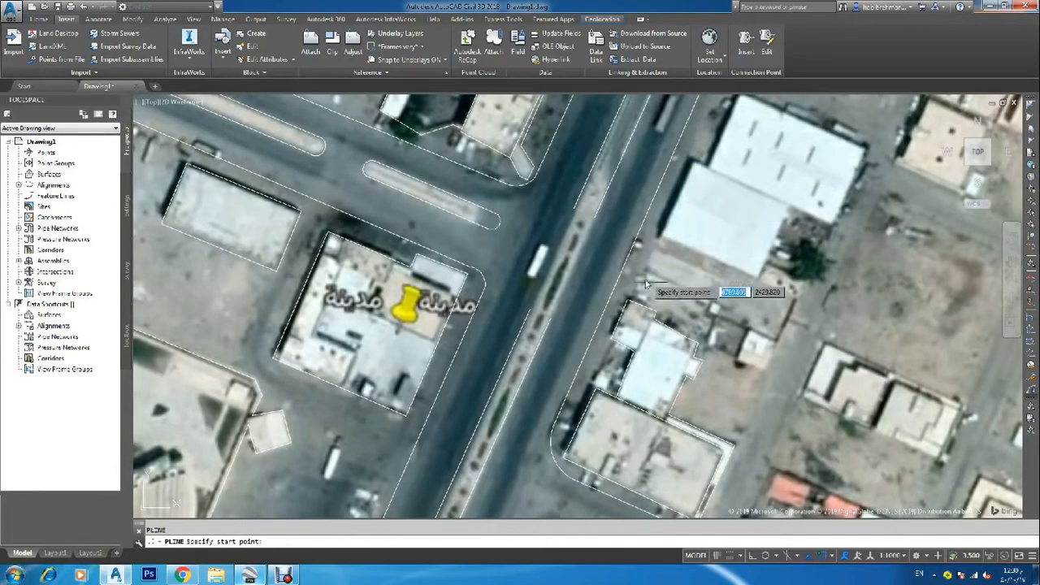
{"action": "left_click", "coordinate": [630, 301]}
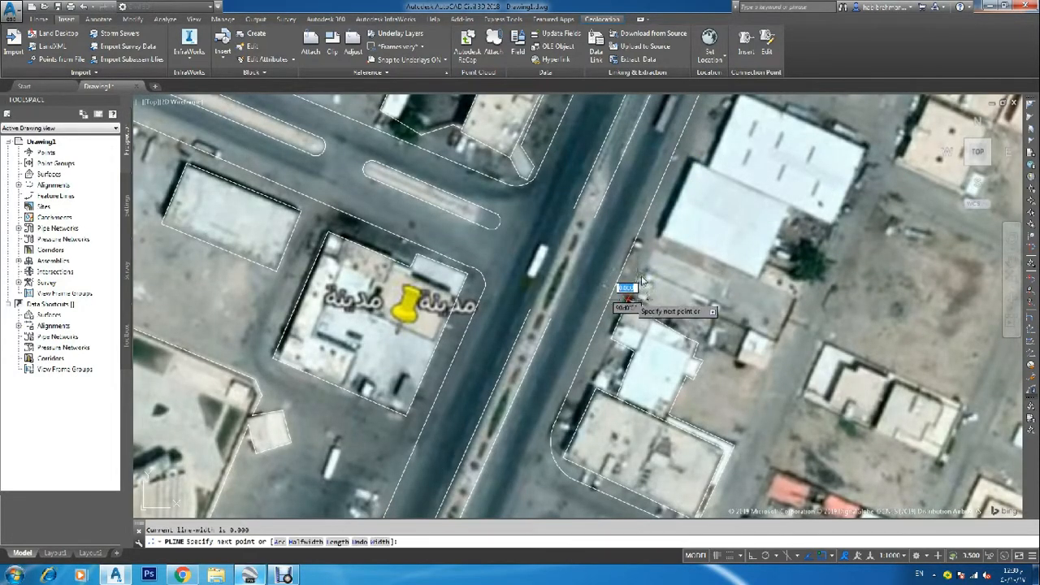
{"action": "left_click", "coordinate": [658, 240]}
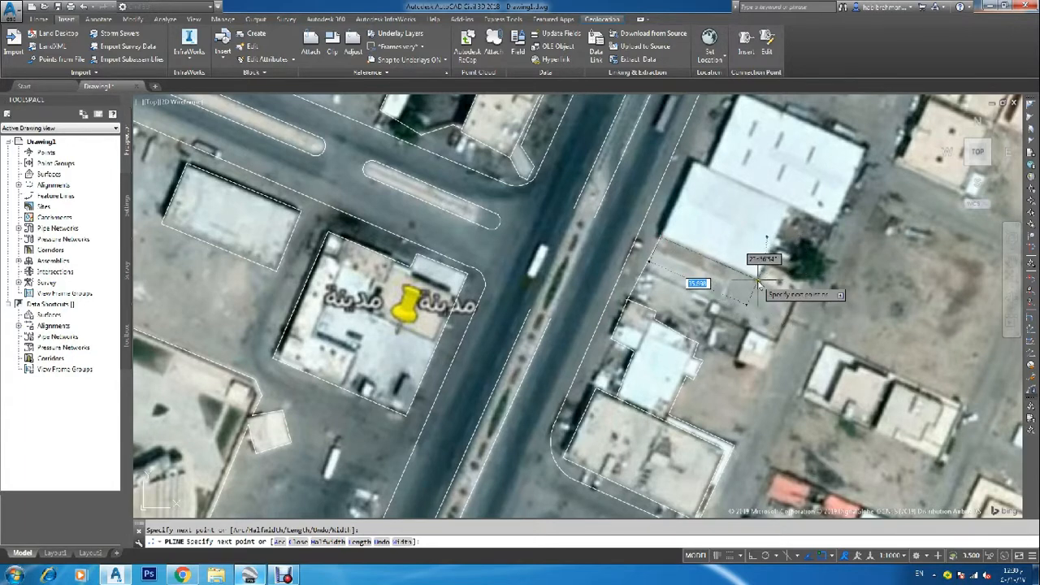
{"action": "left_click", "coordinate": [795, 299]}
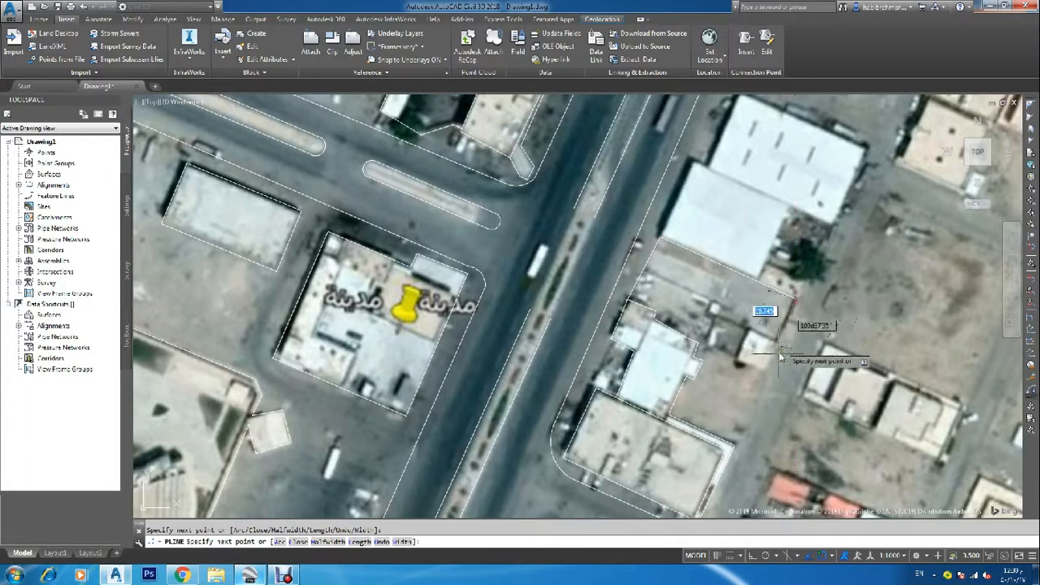
{"action": "left_click", "coordinate": [762, 397]}
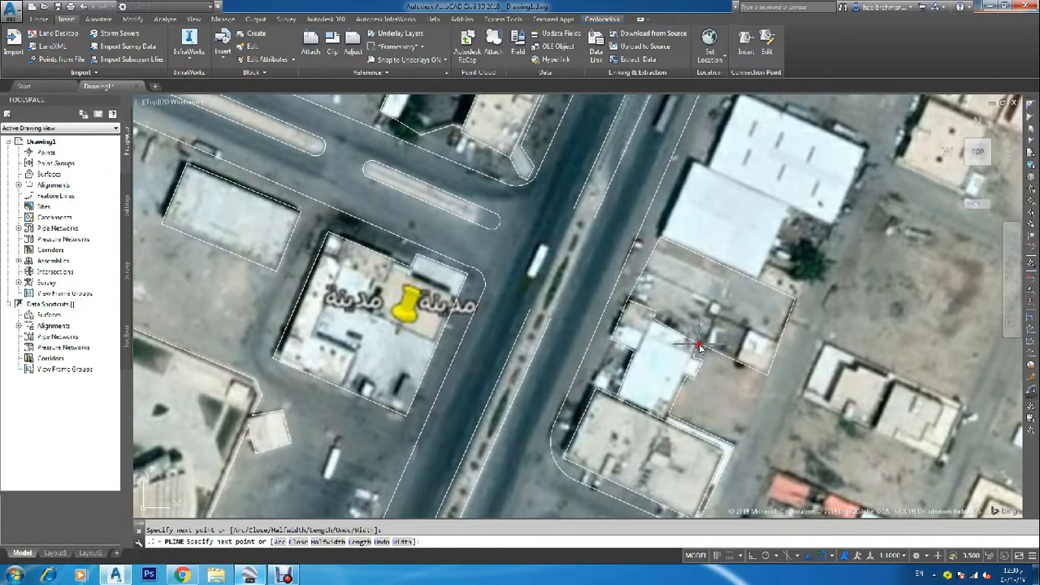
{"action": "key", "text": "Escape"}
{"action": "key", "text": "Escape"}
Draw a polyline along the side street's western edge, from the main road edge beside the corner building to the street's northern end
{"action": "key", "text": "Return"}
{"action": "scroll", "coordinate": [719, 376], "scroll_direction": "down", "scroll_amount": 2}
{"action": "scroll", "coordinate": [737, 405], "scroll_direction": "down", "scroll_amount": 2}
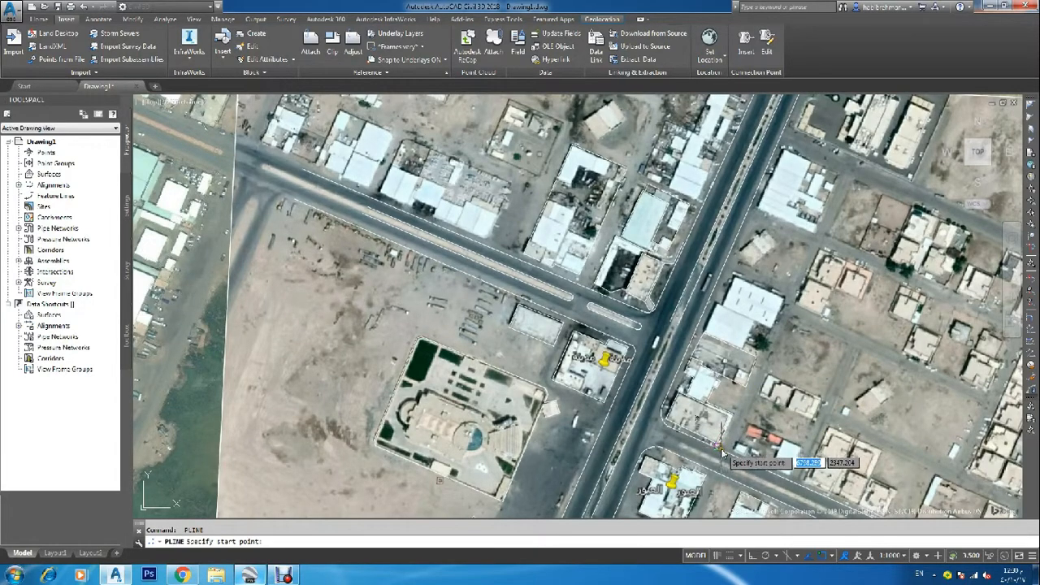
{"action": "scroll", "coordinate": [720, 451], "scroll_direction": "up", "scroll_amount": 4}
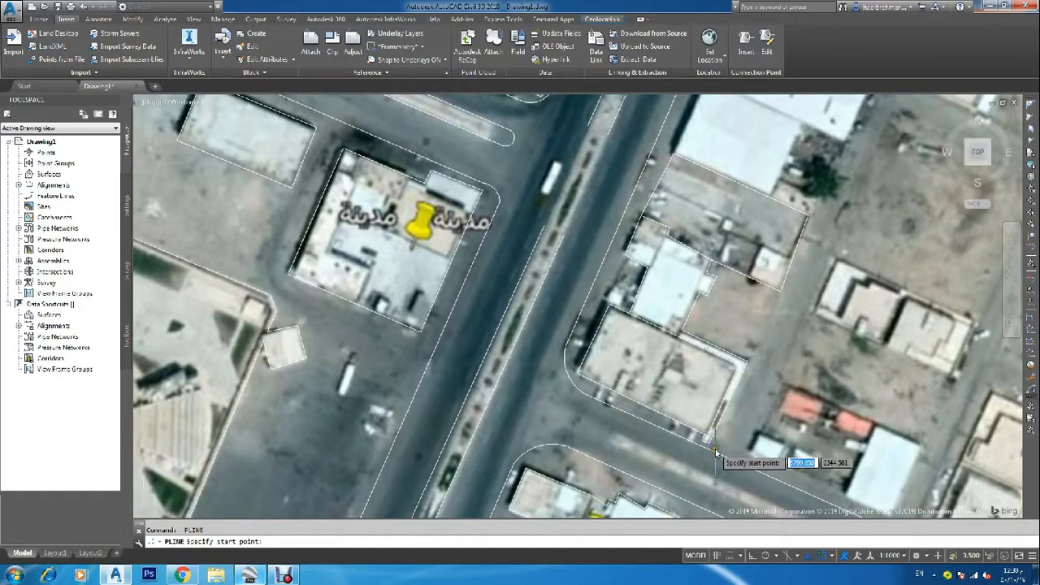
{"action": "scroll", "coordinate": [715, 452], "scroll_direction": "up", "scroll_amount": 4}
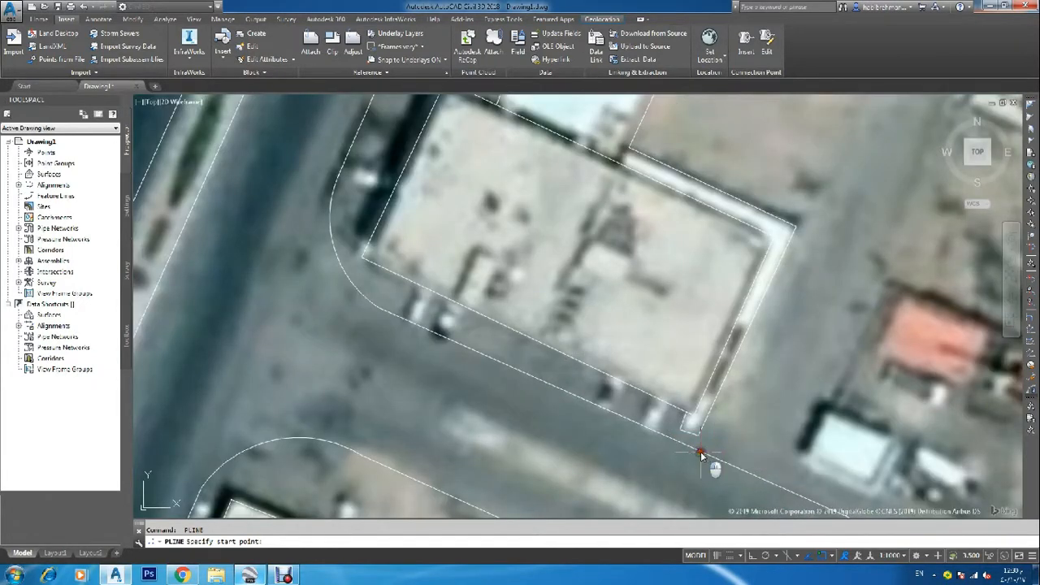
{"action": "left_click", "coordinate": [700, 451]}
{"action": "scroll", "coordinate": [701, 451], "scroll_direction": "down", "scroll_amount": 6}
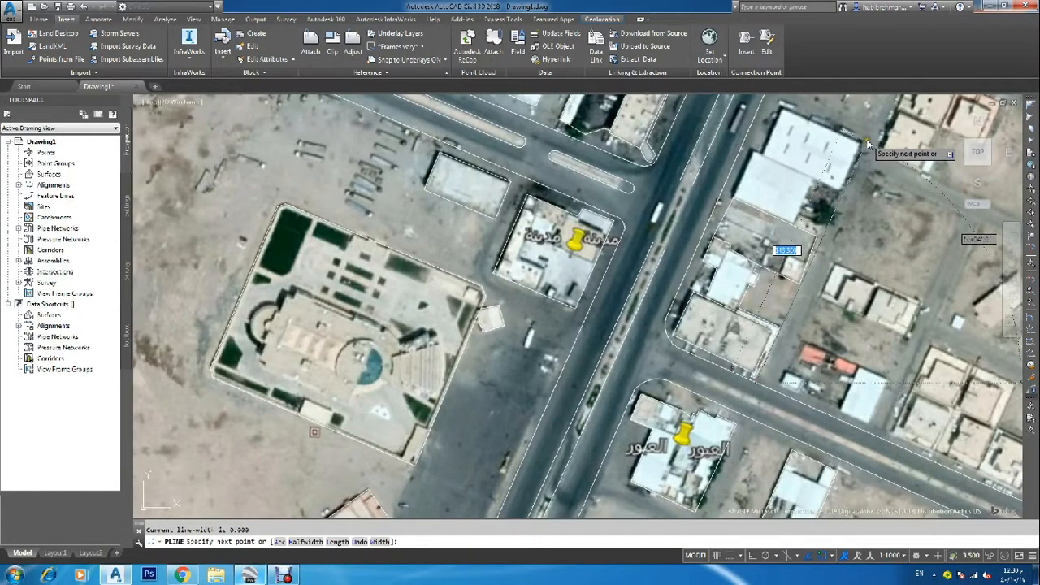
{"action": "scroll", "coordinate": [868, 147], "scroll_direction": "down", "scroll_amount": 6}
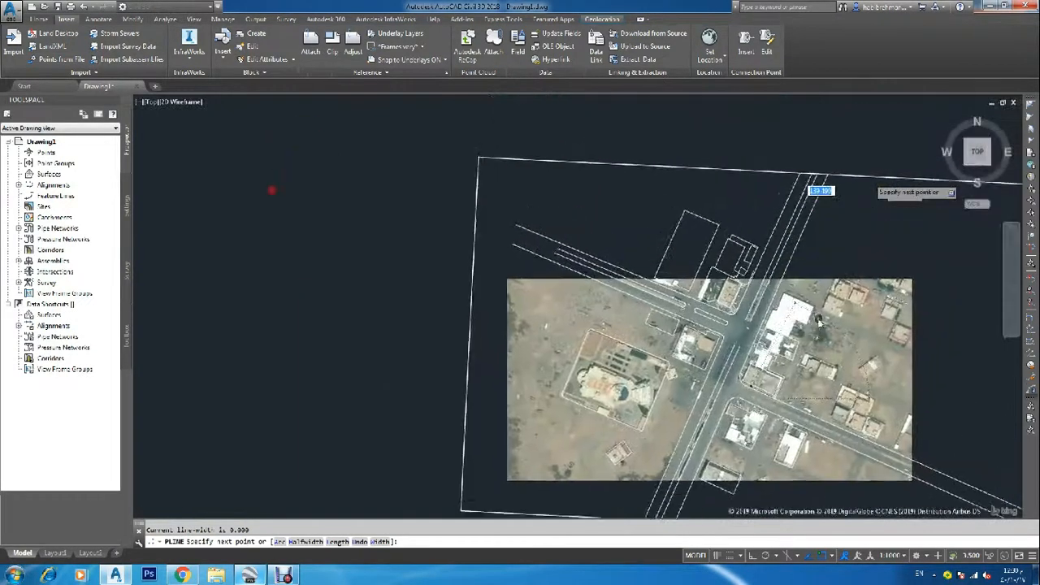
{"action": "scroll", "coordinate": [825, 297], "scroll_direction": "up", "scroll_amount": 5}
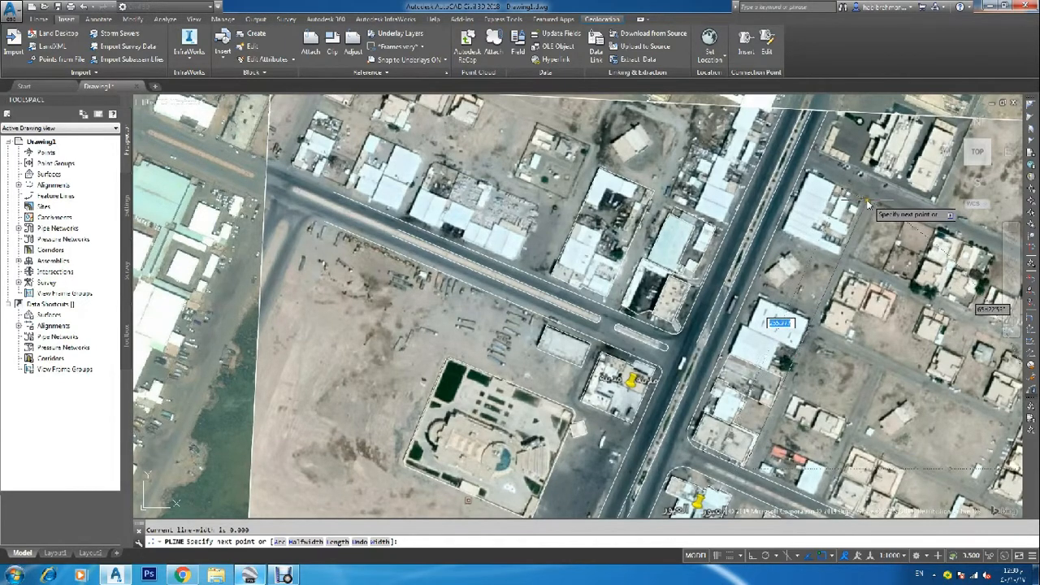
{"action": "key", "text": "Escape"}
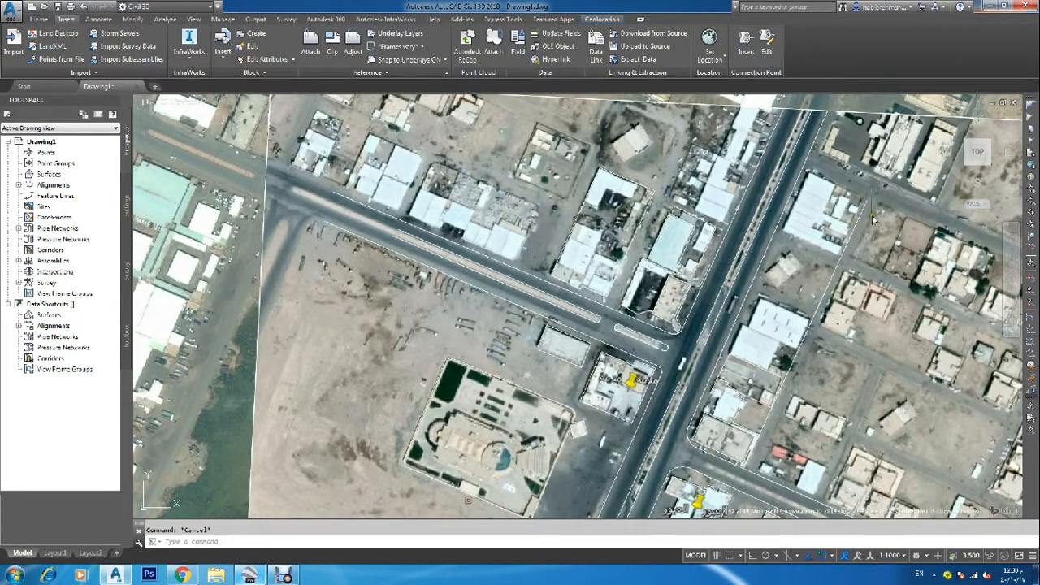
Offset the side street's western edge line eastward by about 7.9, picking the distance across the street, to form its eastern edge
{"action": "type", "text": "o"}
{"action": "key", "text": "Return"}
{"action": "scroll", "coordinate": [873, 206], "scroll_direction": "up", "scroll_amount": 2}
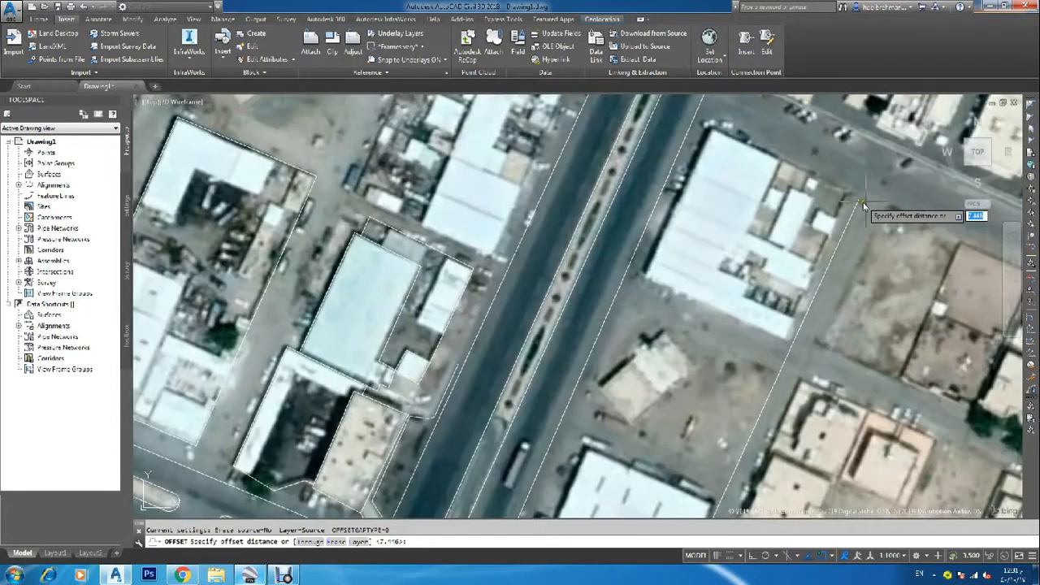
{"action": "left_click", "coordinate": [858, 201]}
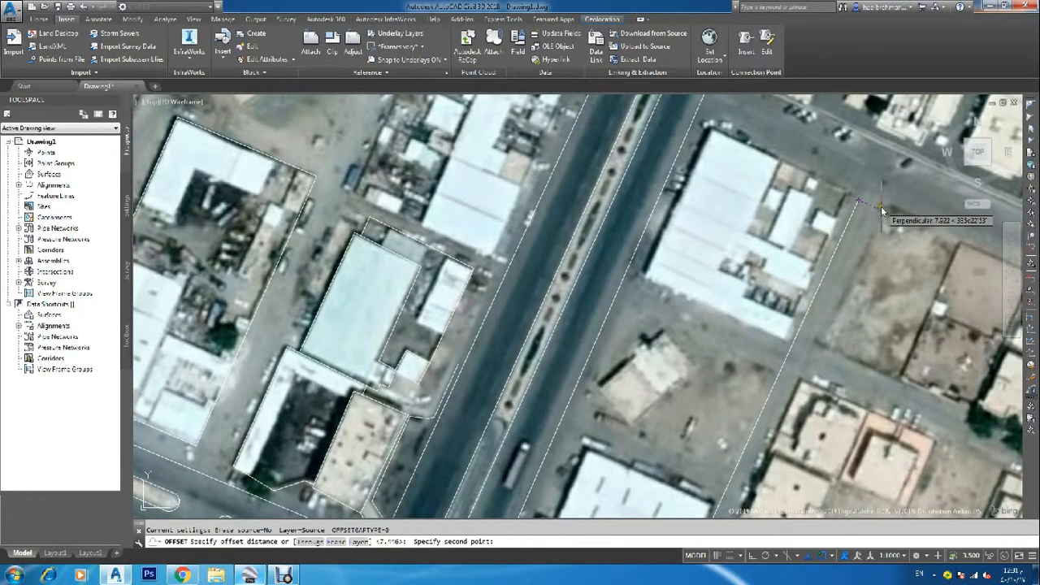
{"action": "left_click", "coordinate": [882, 212]}
{"action": "left_click", "coordinate": [856, 208]}
{"action": "left_click", "coordinate": [875, 218]}
{"action": "key", "text": "Escape"}
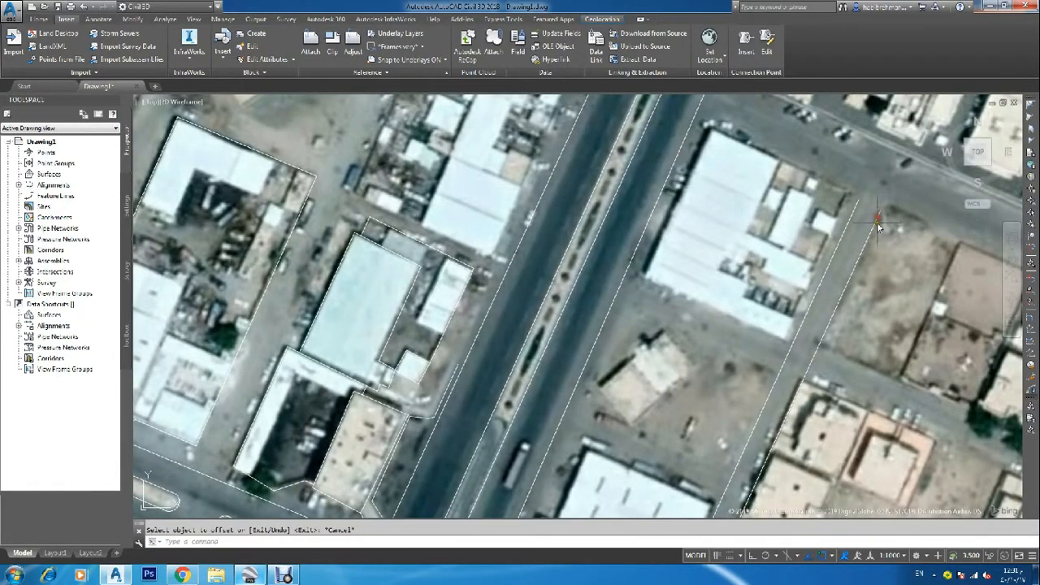
Trace the small white-roofed building just east of the side street, beside the main road, as a polyline
{"action": "scroll", "coordinate": [873, 227], "scroll_direction": "down", "scroll_amount": 7}
{"action": "key", "text": "Escape"}
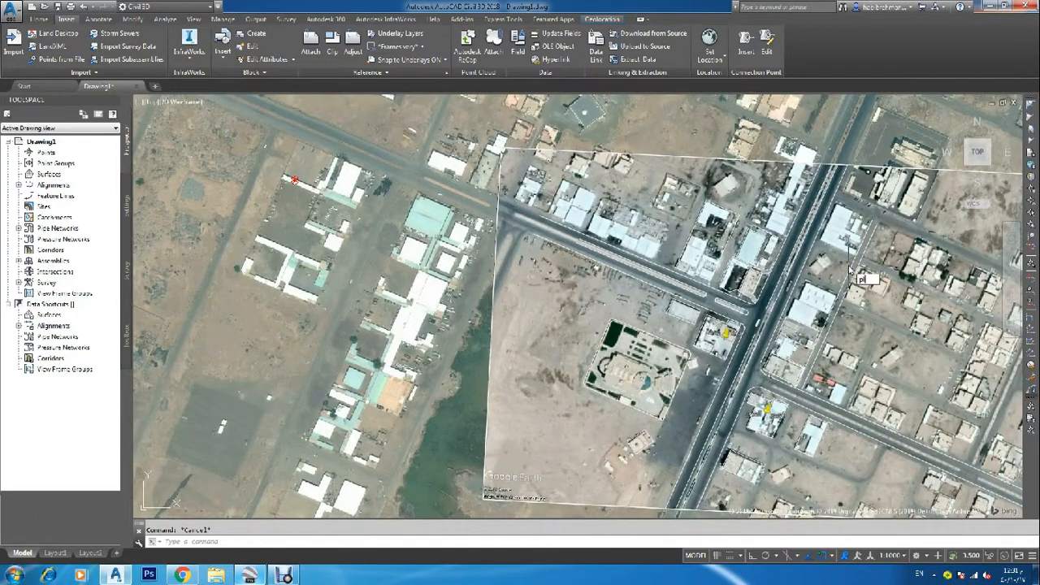
{"action": "key", "text": "Return"}
{"action": "scroll", "coordinate": [788, 402], "scroll_direction": "up", "scroll_amount": 6}
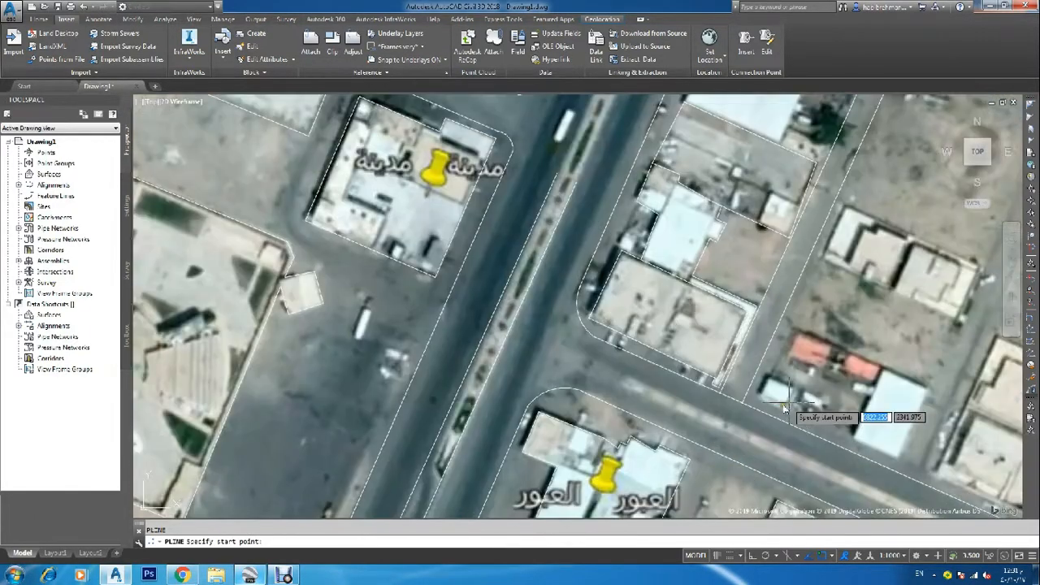
{"action": "scroll", "coordinate": [785, 409], "scroll_direction": "up", "scroll_amount": 3}
{"action": "left_click", "coordinate": [769, 372]}
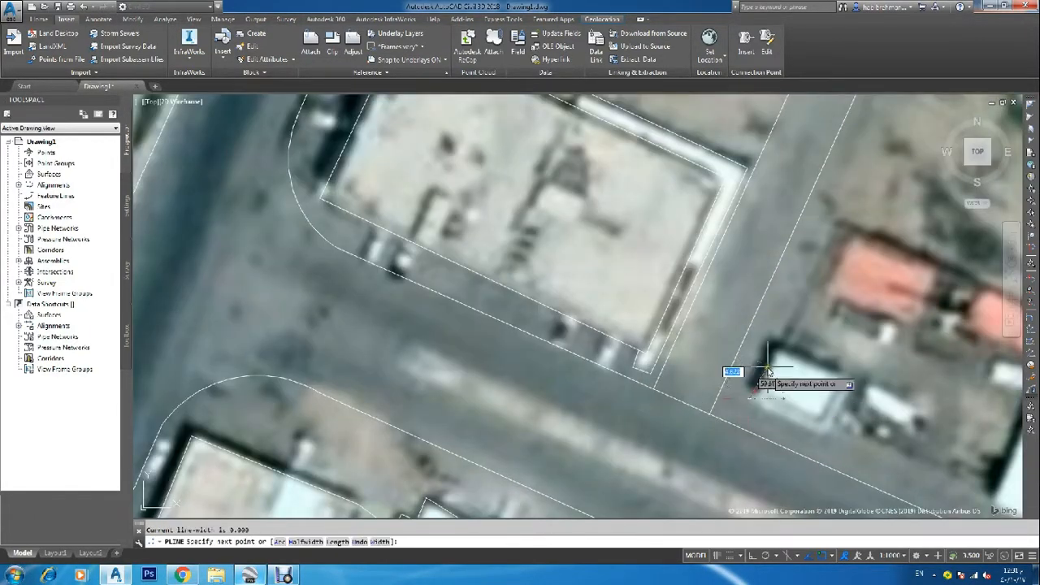
{"action": "left_click", "coordinate": [776, 348]}
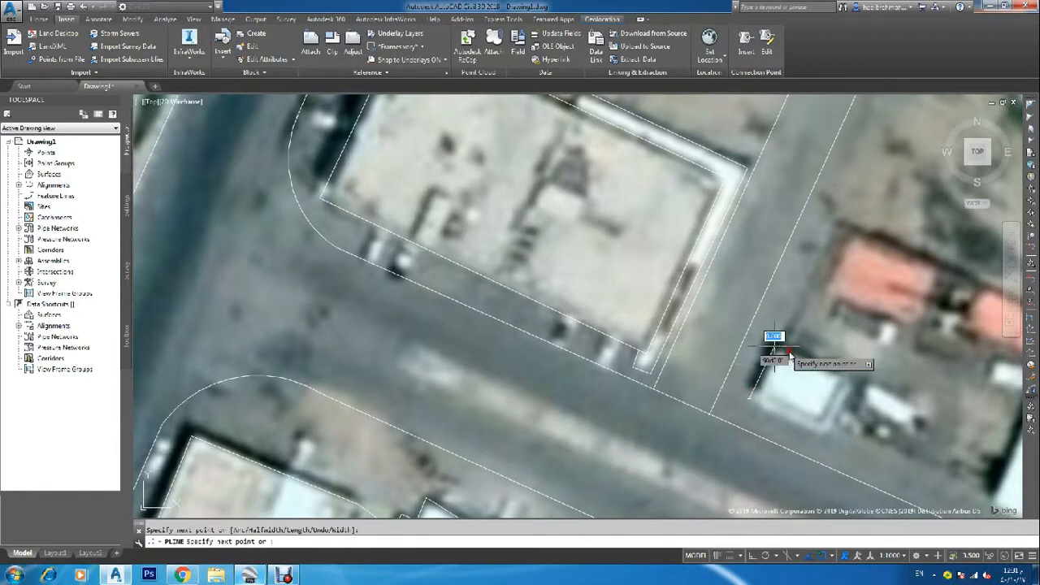
{"action": "left_click", "coordinate": [852, 377]}
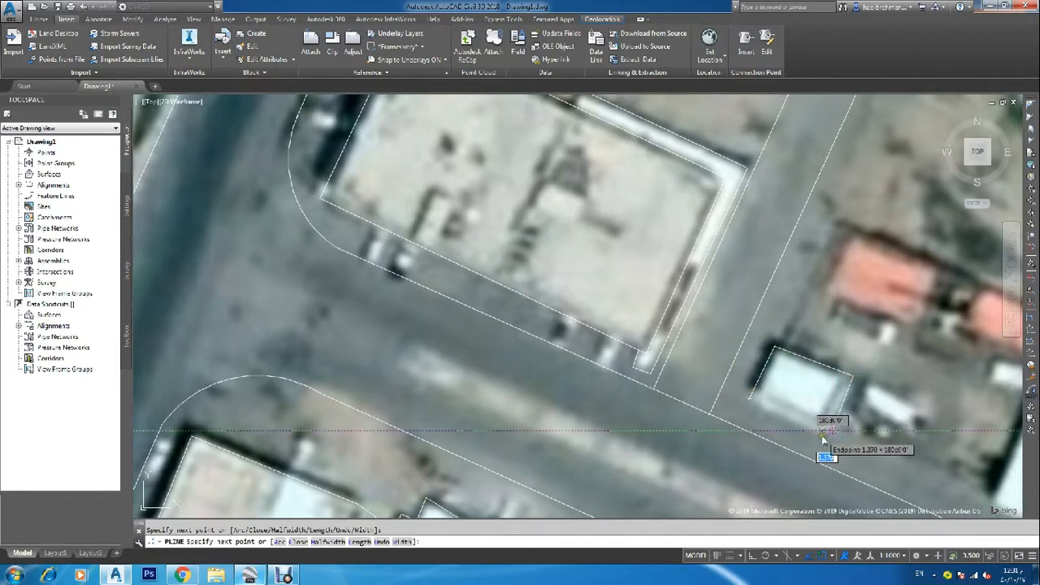
{"action": "left_click", "coordinate": [823, 439]}
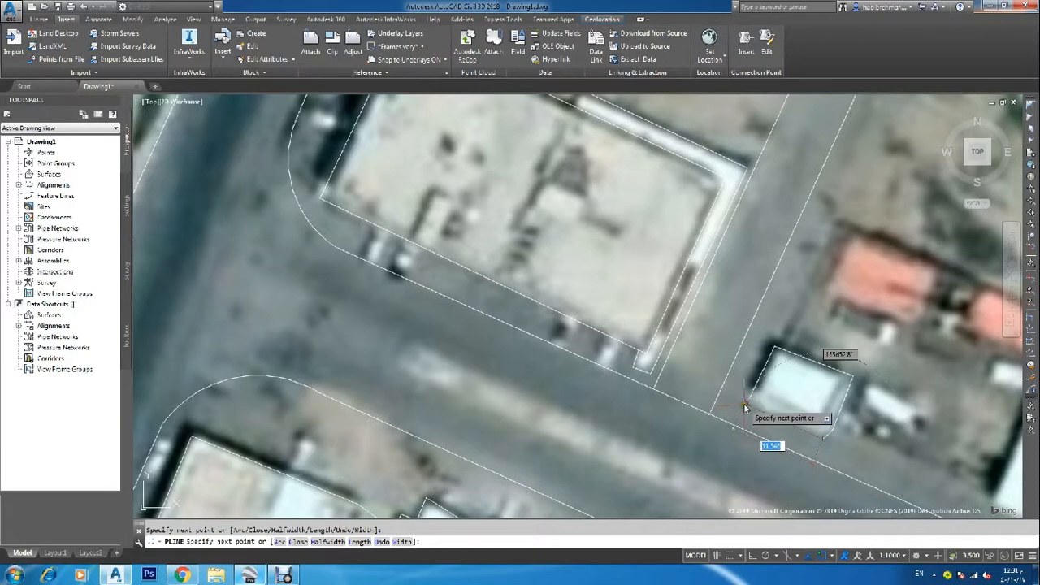
{"action": "key", "text": "Escape"}
Trace the northern and western sides of the red-roofed compound, from the larger white-roofed building's northeastern corner to the small building
{"action": "scroll", "coordinate": [804, 372], "scroll_direction": "down", "scroll_amount": 4}
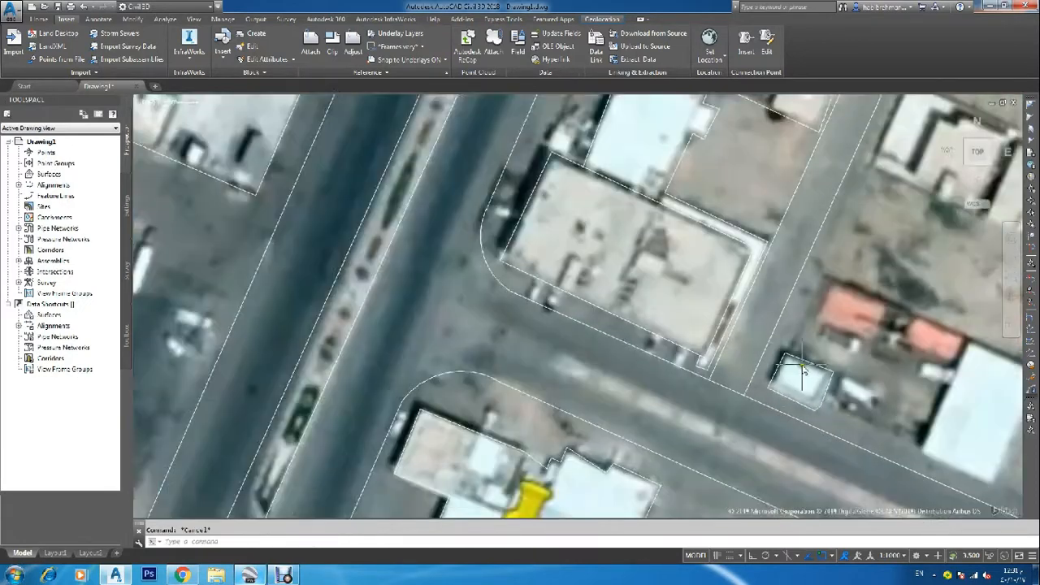
{"action": "key", "text": "Return"}
{"action": "scroll", "coordinate": [858, 384], "scroll_direction": "up", "scroll_amount": 1}
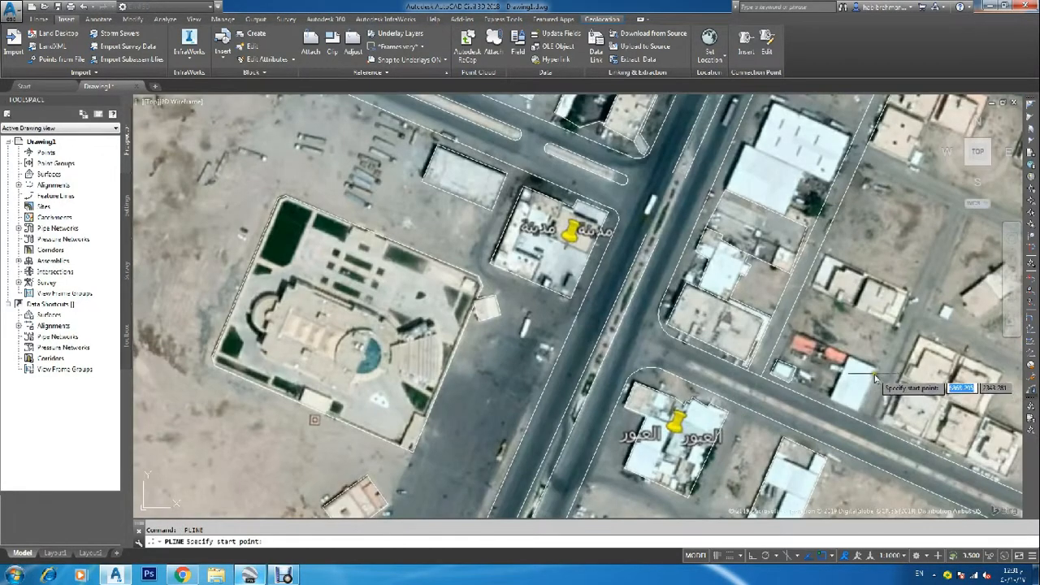
{"action": "left_click", "coordinate": [876, 369]}
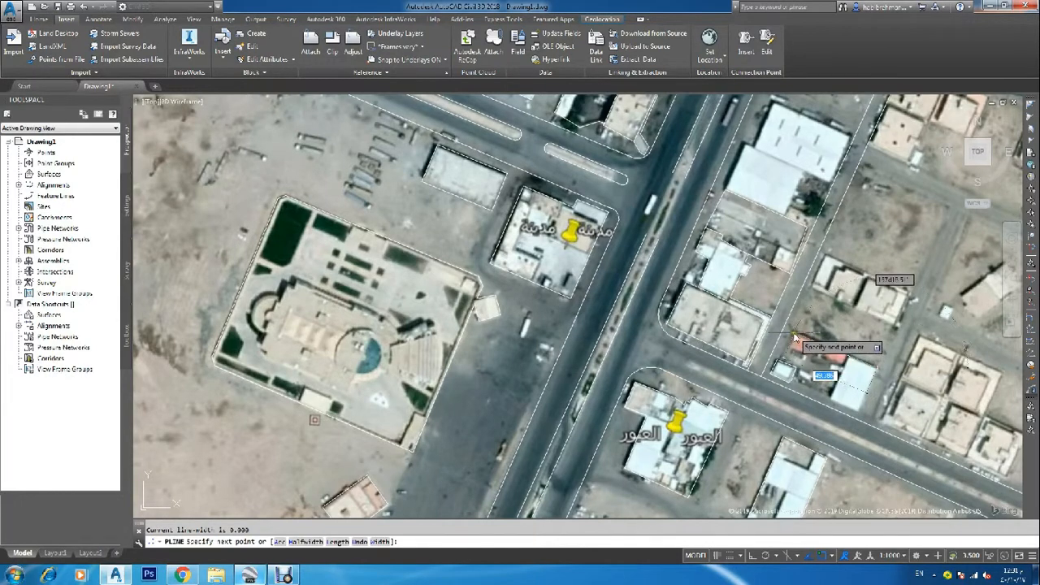
{"action": "key", "text": "Escape"}
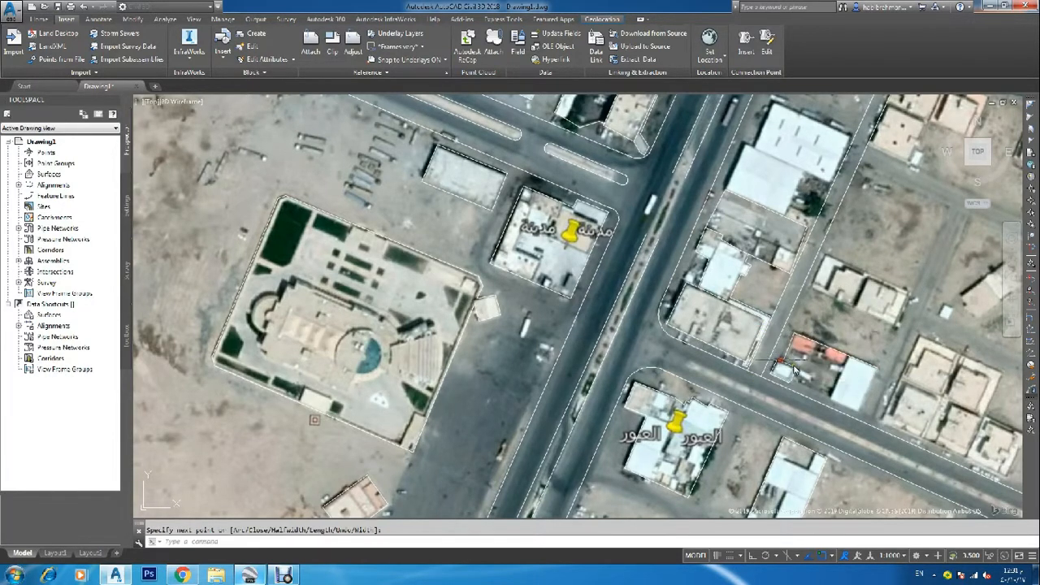
Trace the eastern side of the compound's larger white-roofed building down to its southeastern corner as a separate polyline
{"action": "key", "text": "Return"}
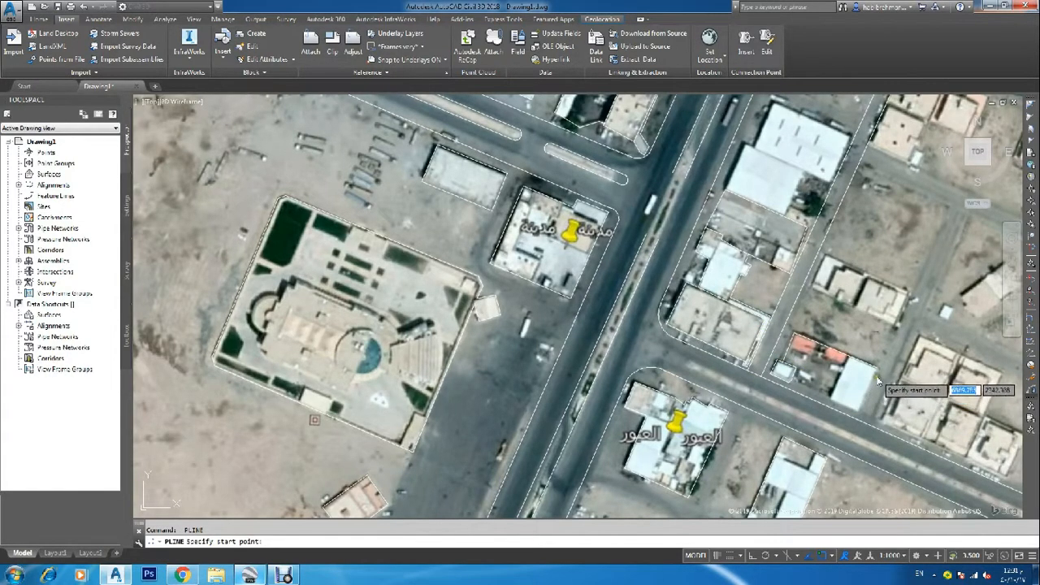
{"action": "left_click", "coordinate": [860, 412]}
{"action": "left_click", "coordinate": [858, 411]}
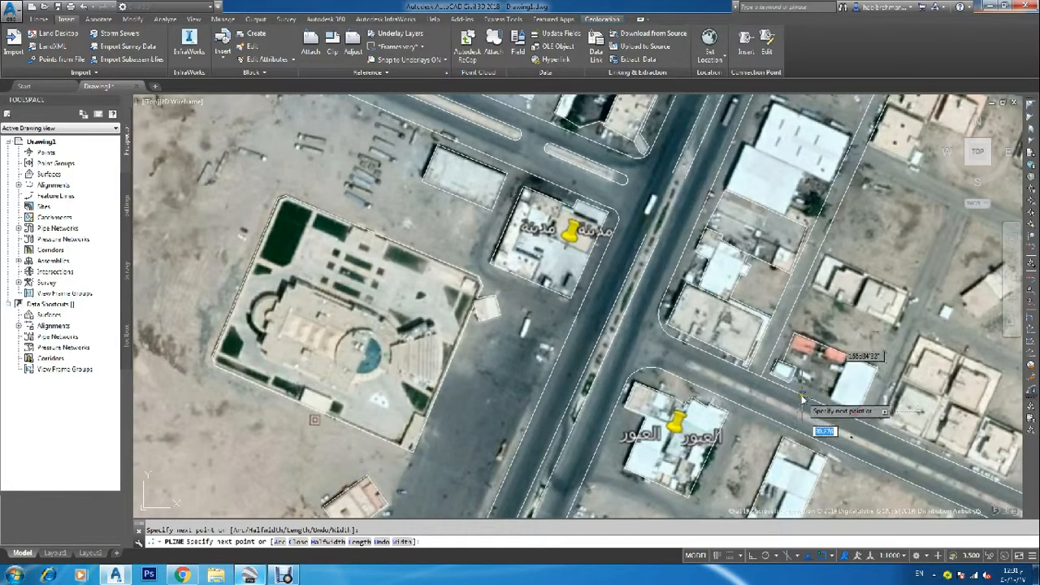
{"action": "key", "text": "Escape"}
Trace the western and southern sides of the large white-roofed building by the northern side road as a polyline, running to the side street
{"action": "scroll", "coordinate": [794, 388], "scroll_direction": "down", "scroll_amount": 5}
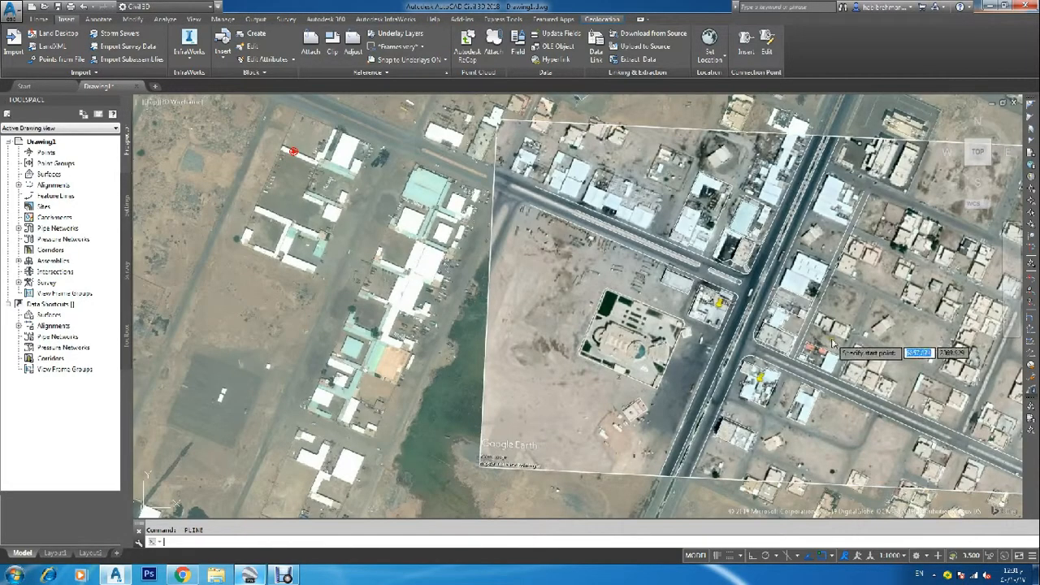
{"action": "key", "text": "Return"}
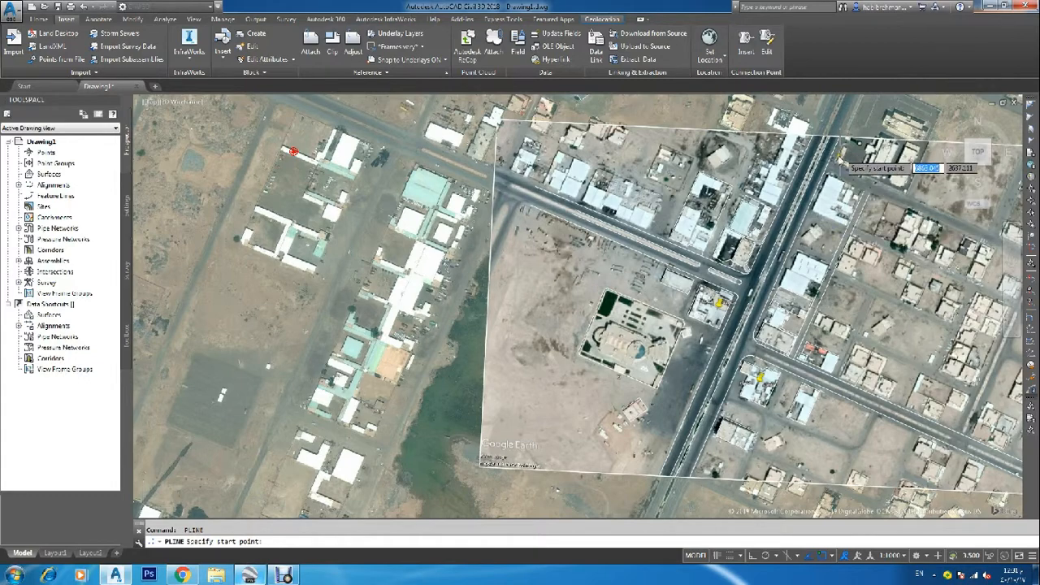
{"action": "scroll", "coordinate": [825, 183], "scroll_direction": "up", "scroll_amount": 4}
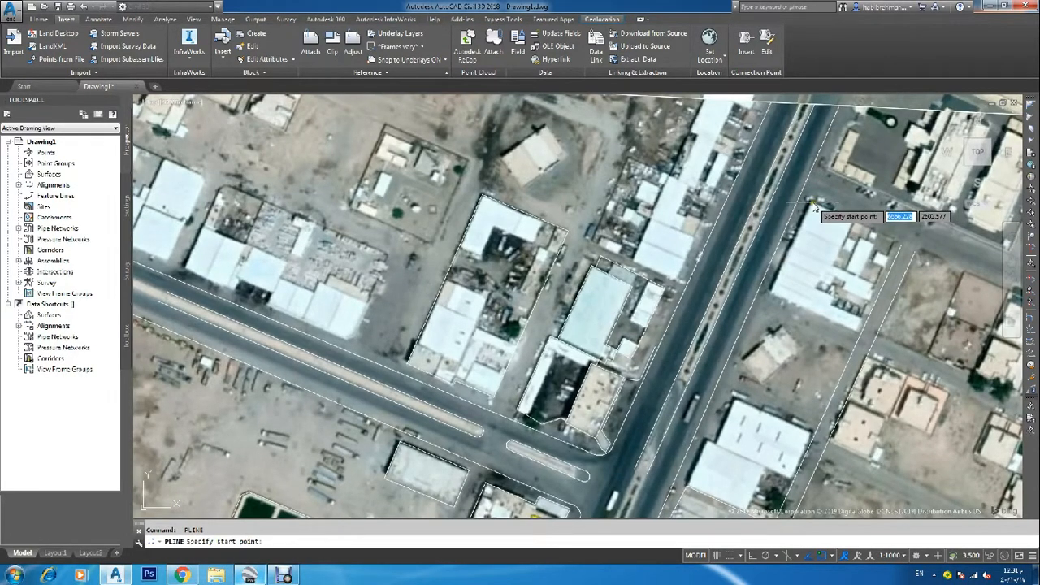
{"action": "left_click", "coordinate": [815, 208]}
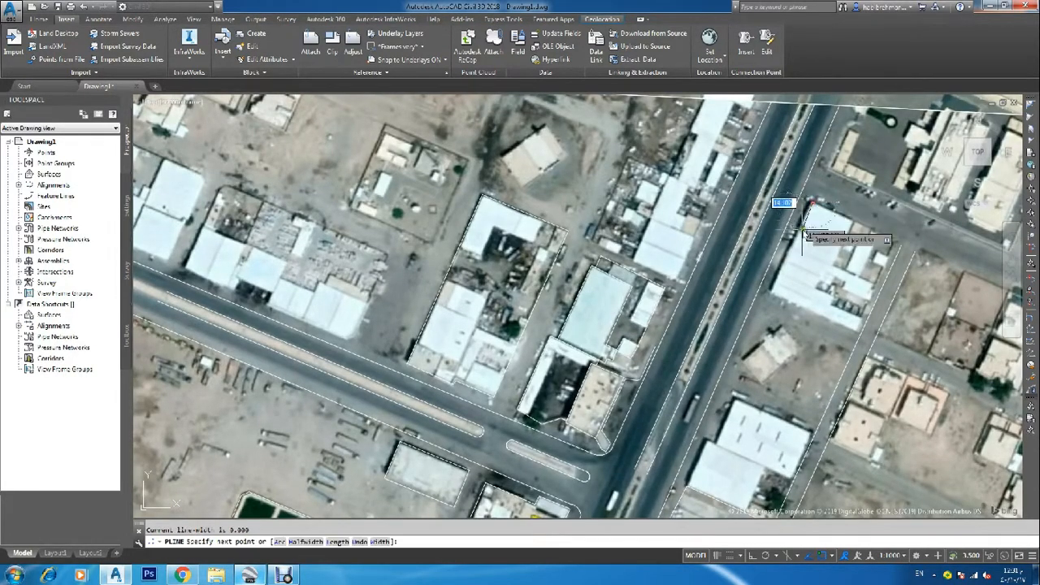
{"action": "left_click", "coordinate": [771, 294]}
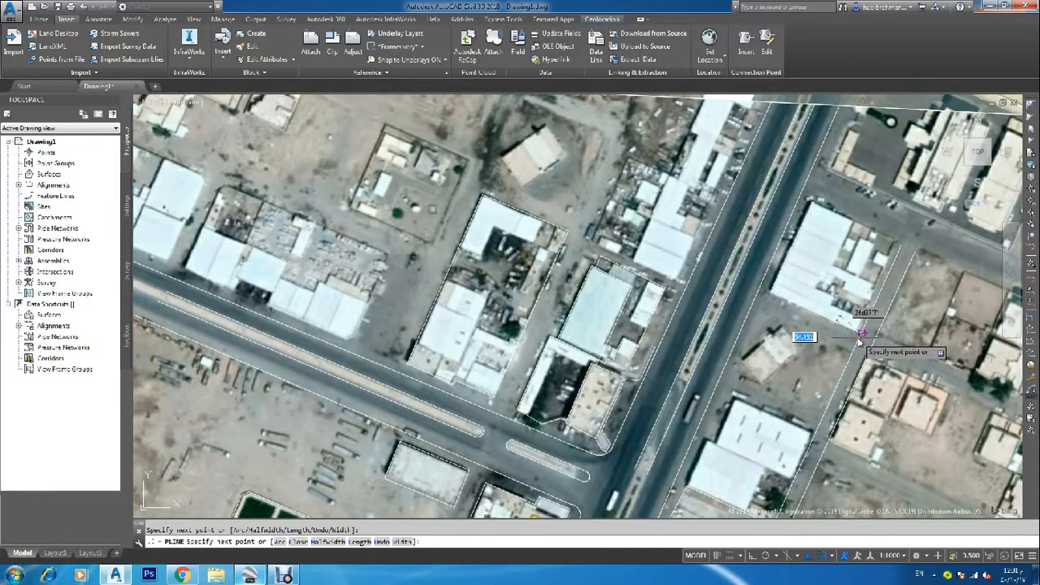
{"action": "left_click", "coordinate": [859, 337]}
{"action": "key", "text": "Return"}
{"action": "key", "text": "Return"}
Trace the northern and eastern sides of the same building as a second polyline, from its northwestern corner to its southeastern corner
{"action": "left_click", "coordinate": [815, 206]}
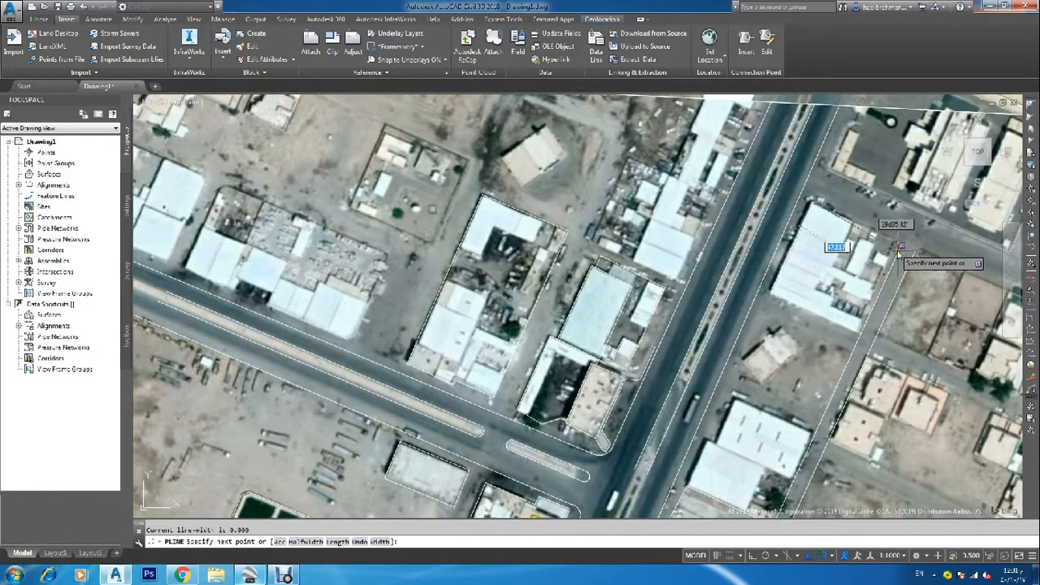
{"action": "scroll", "coordinate": [898, 248], "scroll_direction": "up", "scroll_amount": 2}
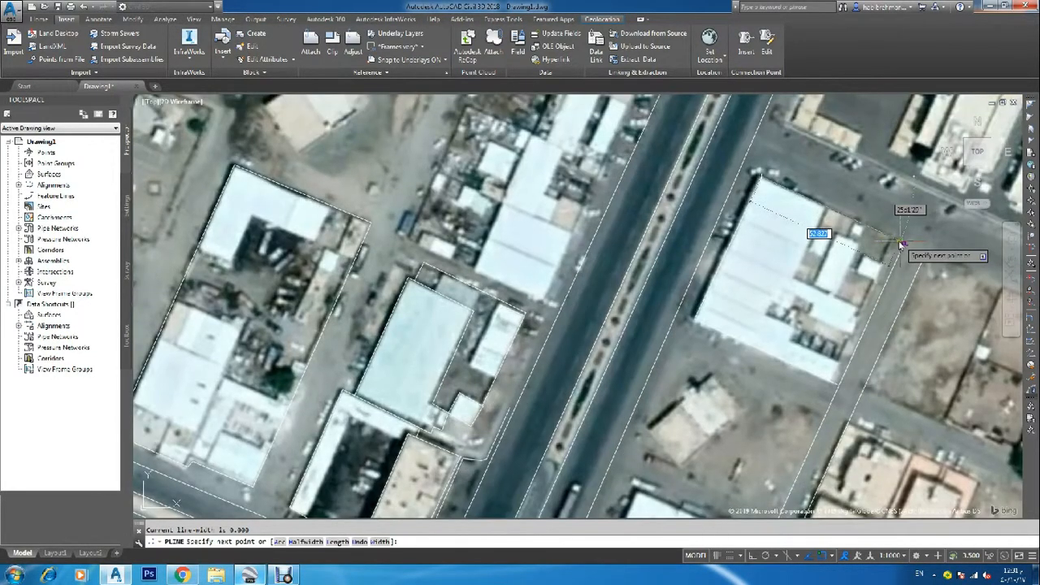
{"action": "scroll", "coordinate": [898, 246], "scroll_direction": "up", "scroll_amount": 2}
{"action": "scroll", "coordinate": [898, 243], "scroll_direction": "up", "scroll_amount": 2}
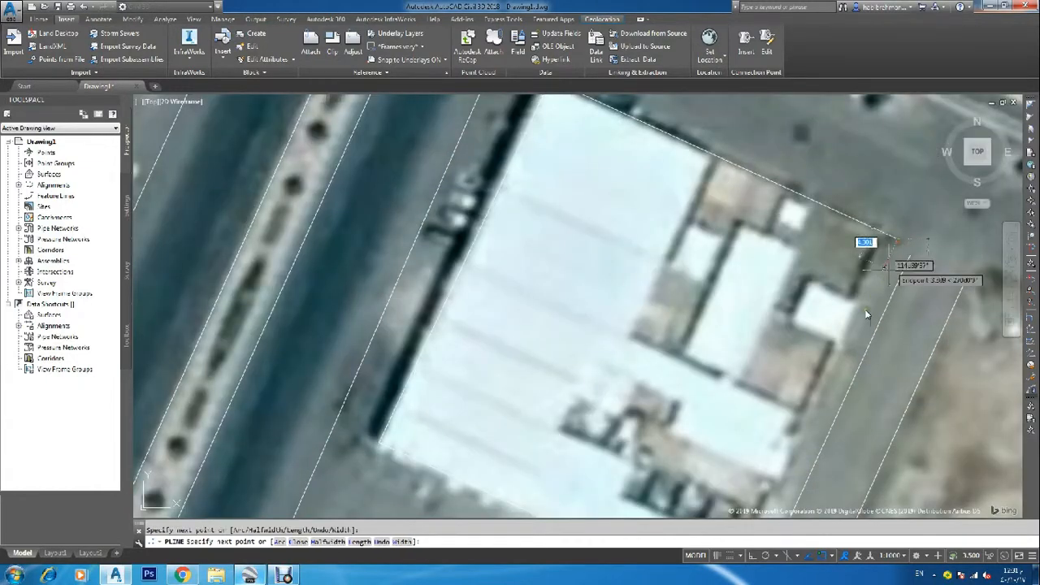
{"action": "scroll", "coordinate": [845, 350], "scroll_direction": "down", "scroll_amount": 4}
{"action": "scroll", "coordinate": [832, 358], "scroll_direction": "down", "scroll_amount": 2}
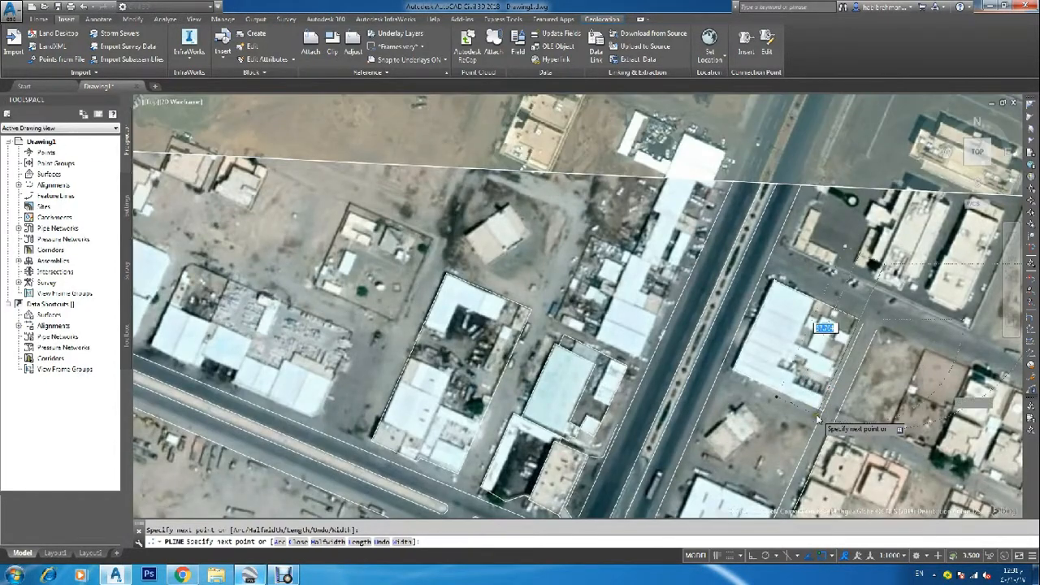
{"action": "scroll", "coordinate": [825, 382], "scroll_direction": "up", "scroll_amount": 4}
{"action": "key", "text": "Escape"}
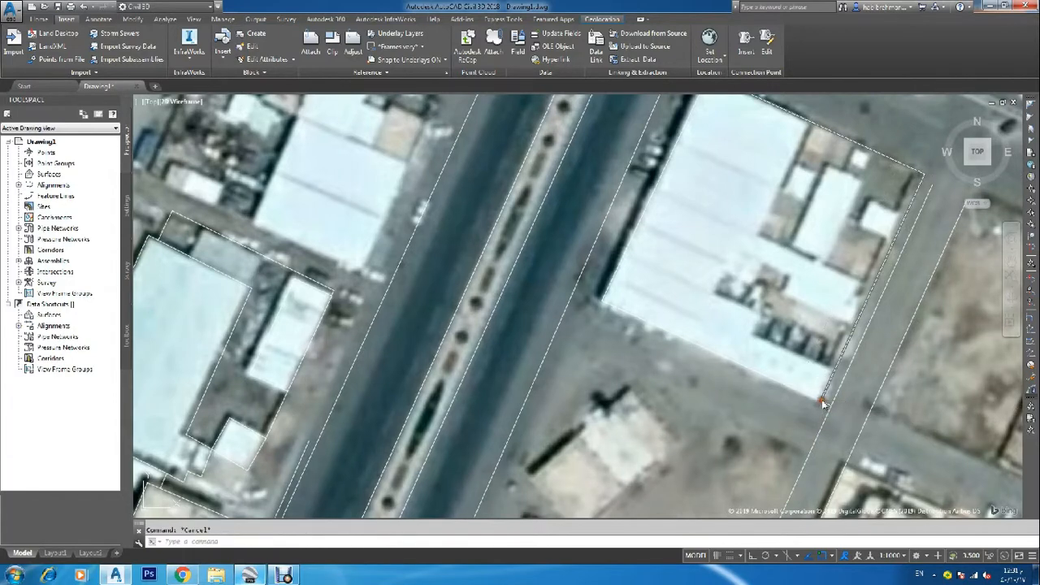
Trim the line end that overshoots the large white-roofed building's southeastern corner
{"action": "scroll", "coordinate": [822, 405], "scroll_direction": "up", "scroll_amount": 4}
{"action": "scroll", "coordinate": [823, 406], "scroll_direction": "down", "scroll_amount": 2}
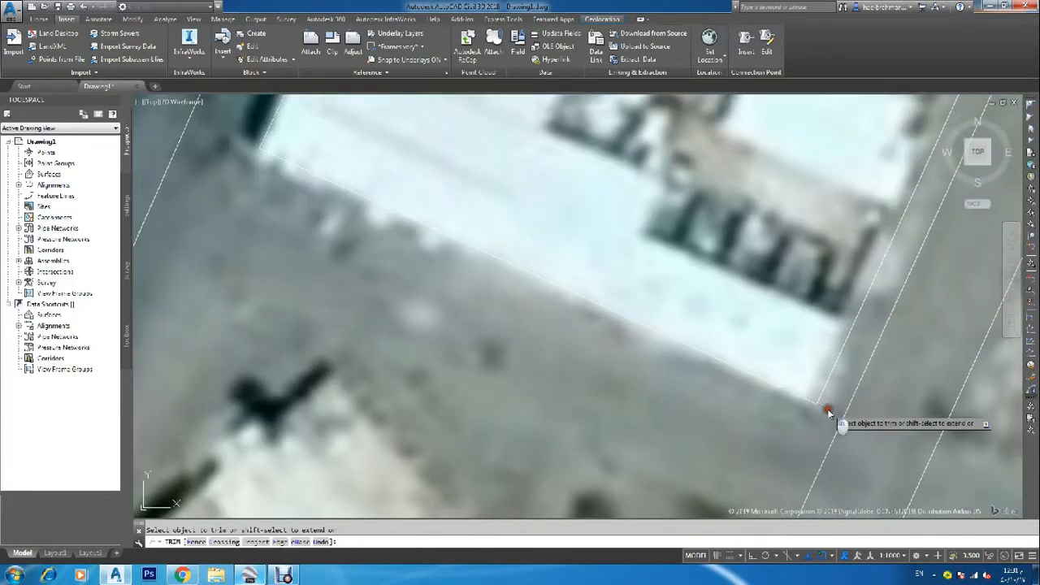
{"action": "scroll", "coordinate": [816, 382], "scroll_direction": "down", "scroll_amount": 3}
{"action": "scroll", "coordinate": [807, 375], "scroll_direction": "down", "scroll_amount": 2}
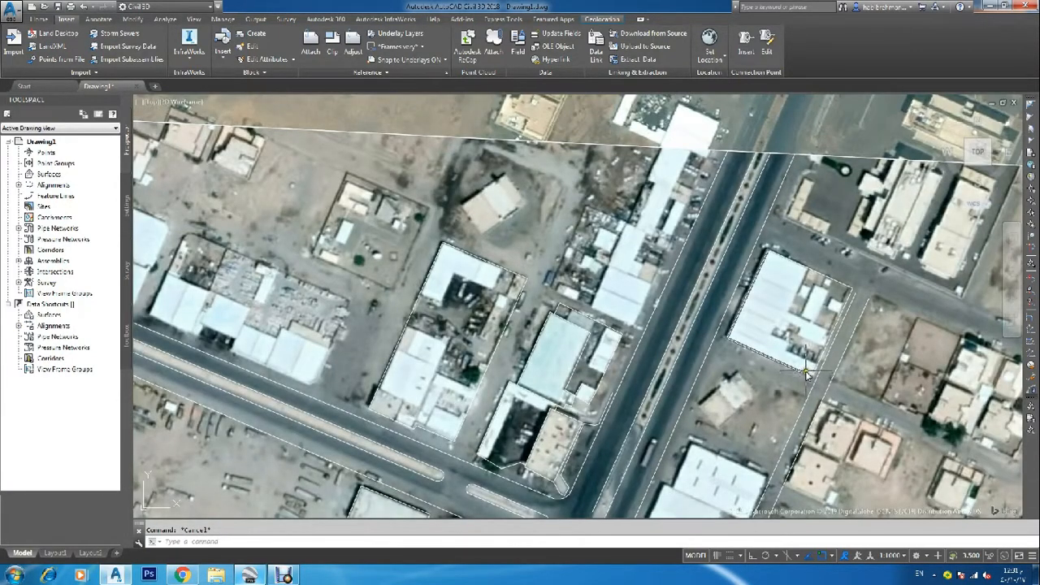
Trace the small tilted building on the open lot south of the large white-roofed building as a closed four-sided polyline
{"action": "key", "text": "Return"}
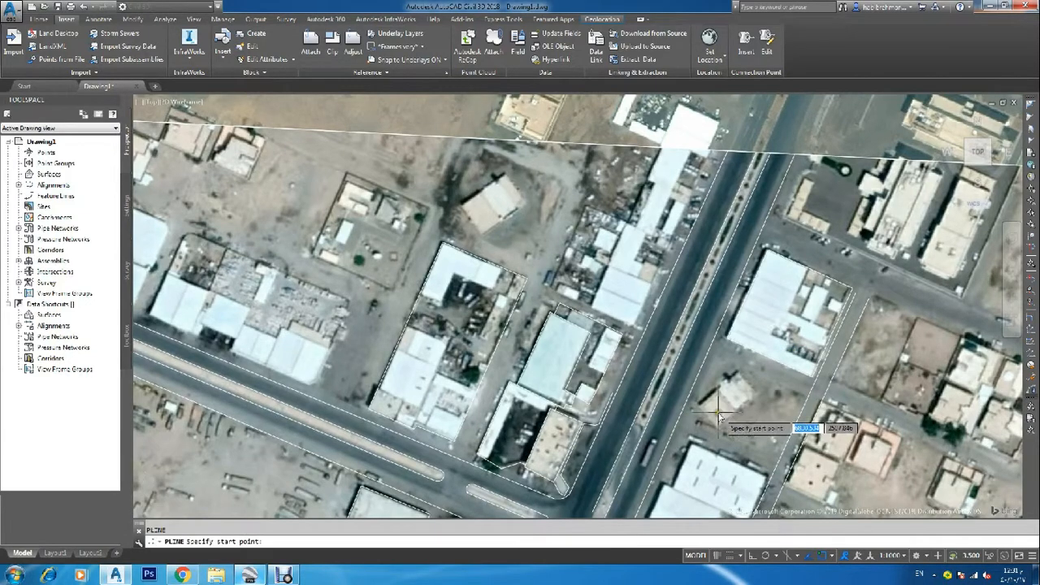
{"action": "scroll", "coordinate": [703, 410], "scroll_direction": "up", "scroll_amount": 4}
{"action": "left_click", "coordinate": [670, 398]}
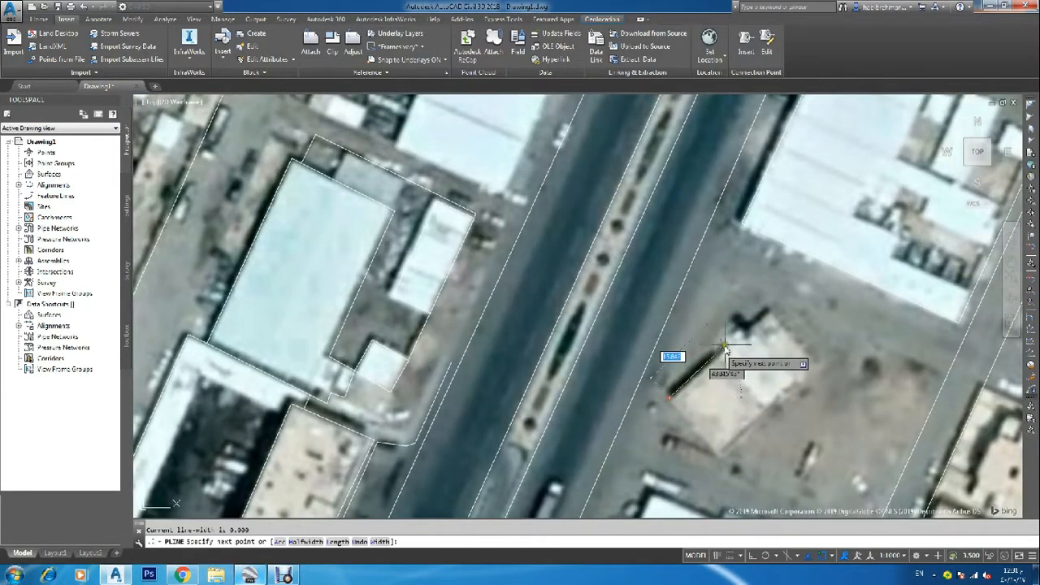
{"action": "left_click", "coordinate": [766, 311]}
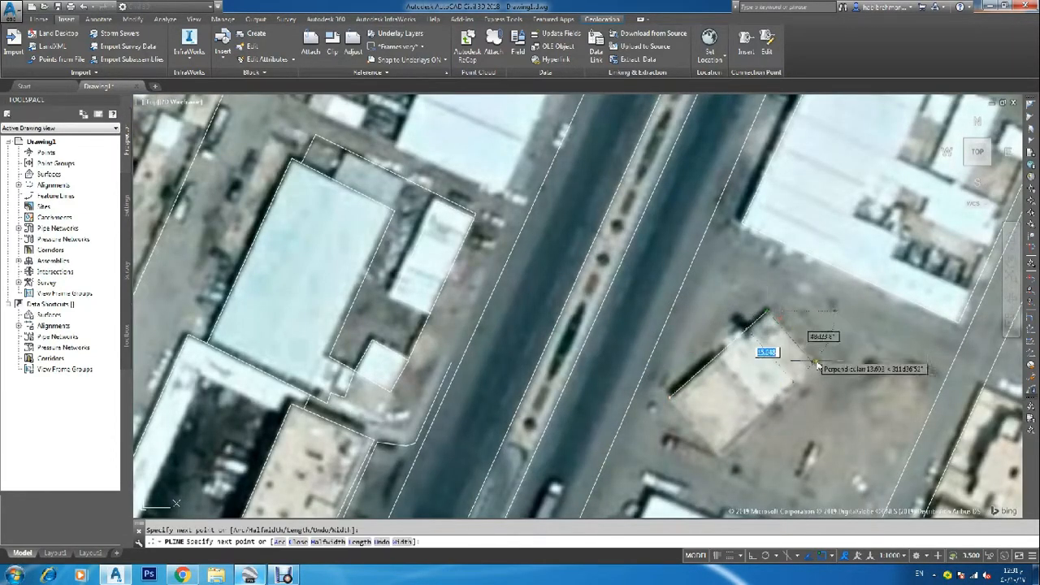
{"action": "left_click", "coordinate": [828, 371]}
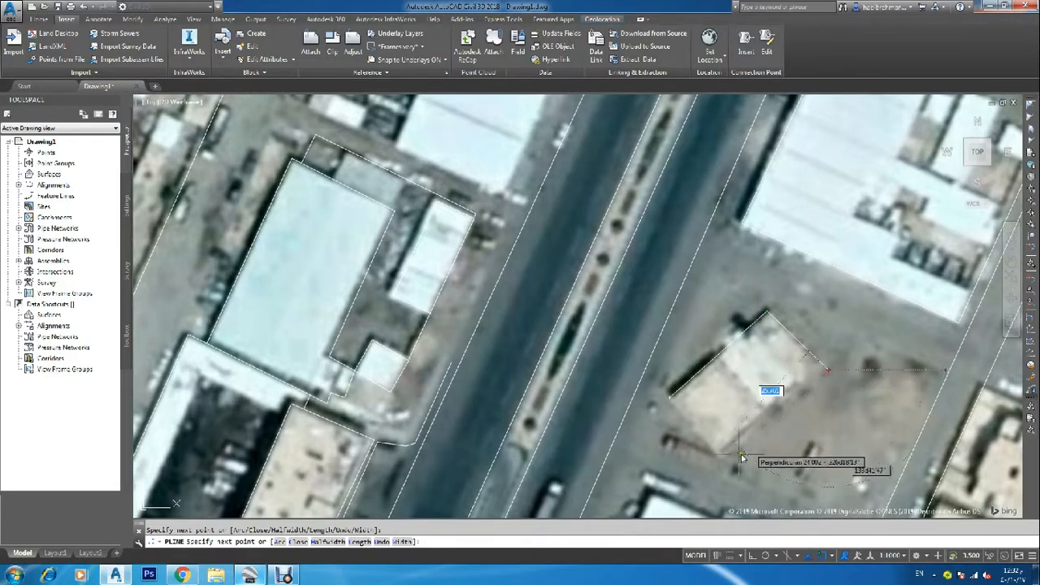
{"action": "left_click", "coordinate": [720, 461]}
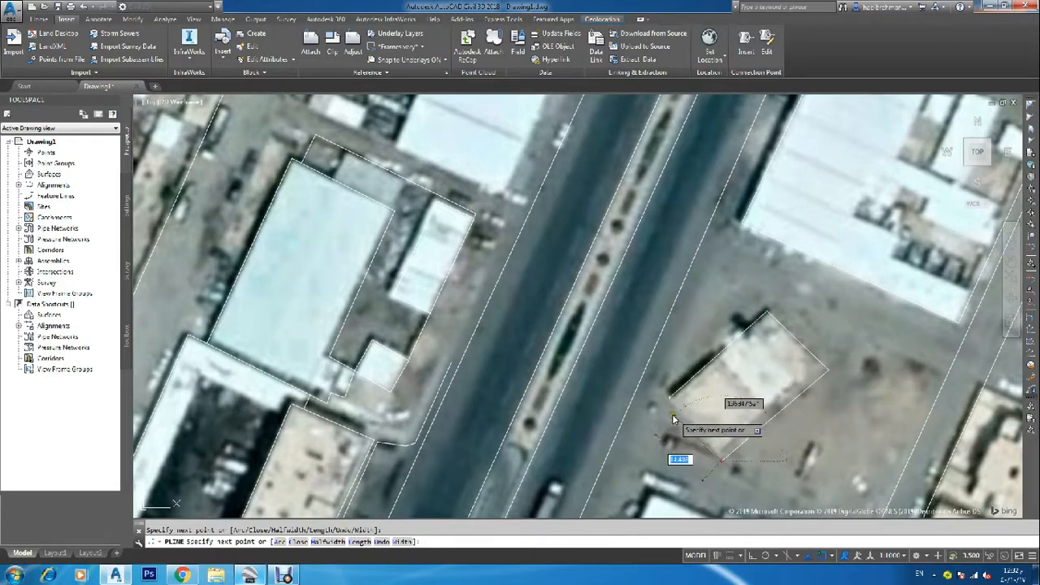
{"action": "left_click", "coordinate": [670, 400]}
{"action": "key", "text": "Escape"}
{"action": "key", "text": "Escape"}
{"action": "scroll", "coordinate": [655, 355], "scroll_direction": "down", "scroll_amount": 6}
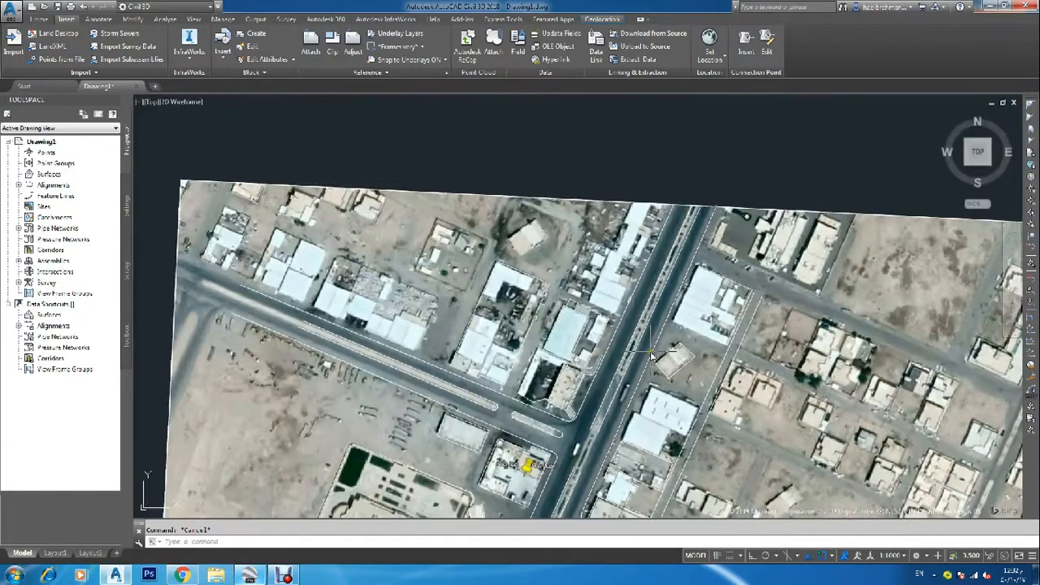
Trace the stepped western side and the northern side of the double white warehouse south of the tilted building with a polyline
{"action": "key", "text": "Return"}
{"action": "scroll", "coordinate": [633, 445], "scroll_direction": "up", "scroll_amount": 4}
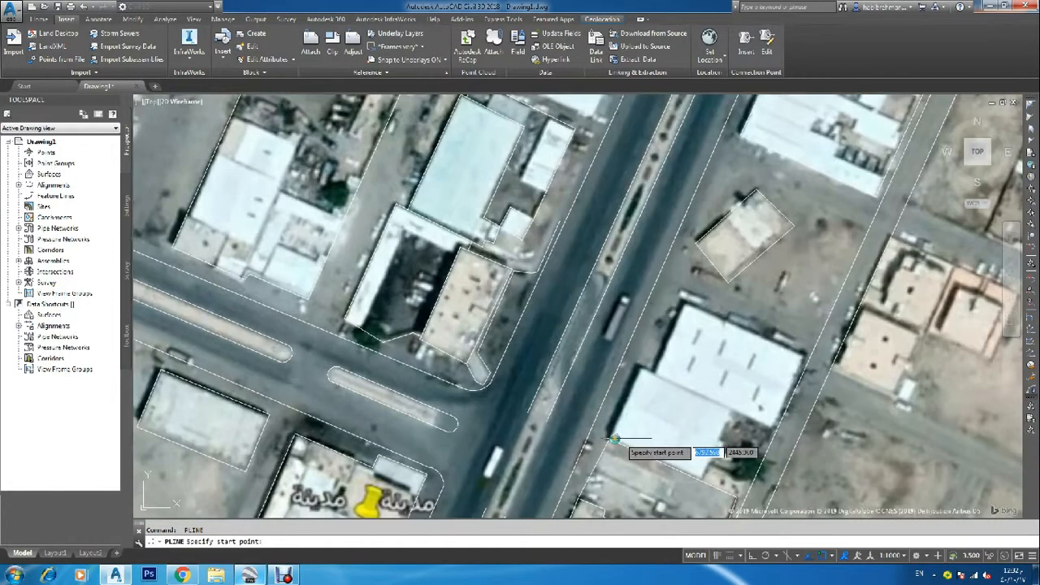
{"action": "left_click", "coordinate": [608, 439]}
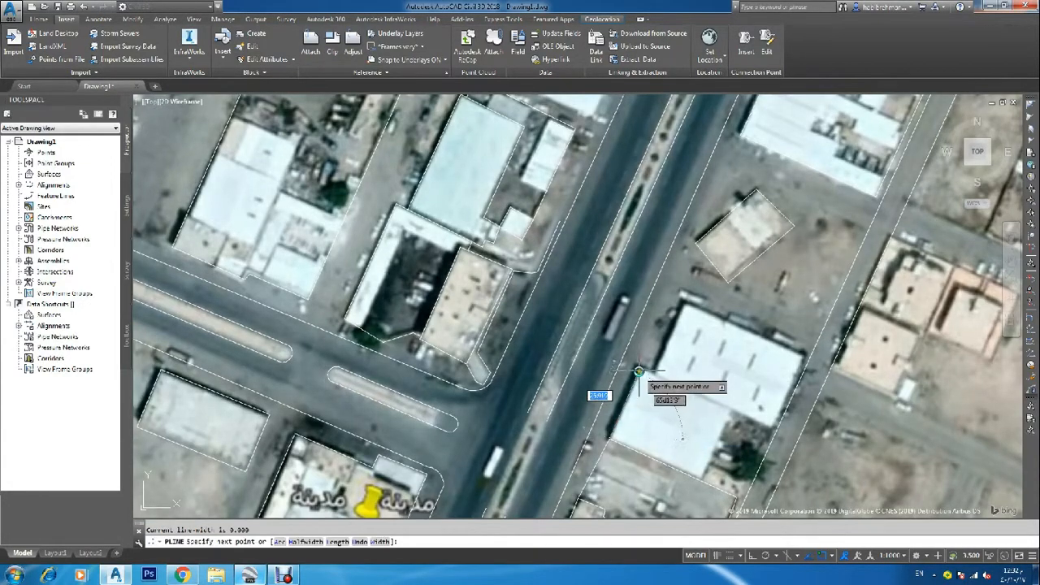
{"action": "left_click", "coordinate": [639, 368]}
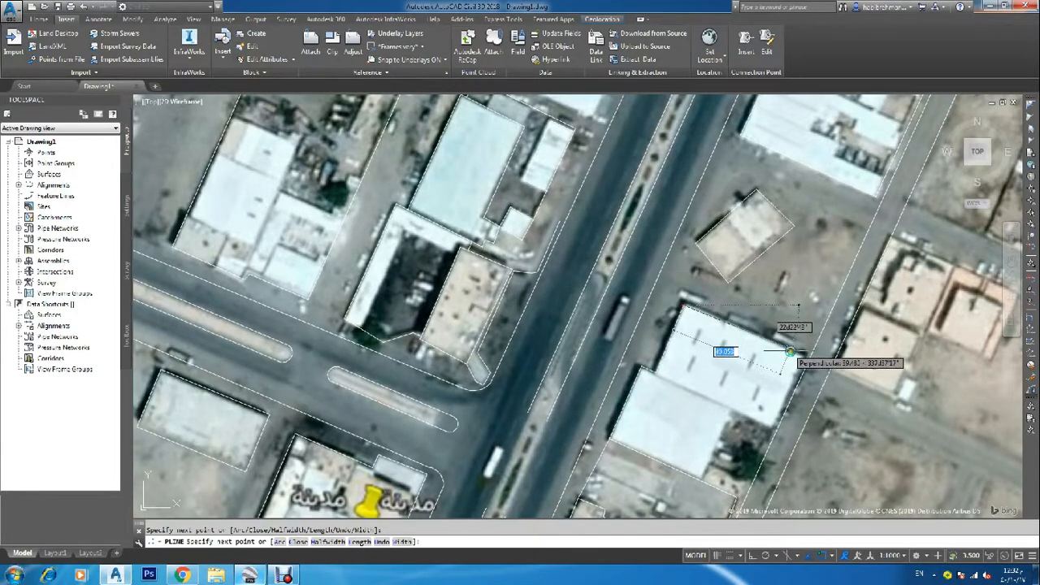
{"action": "left_click", "coordinate": [804, 355]}
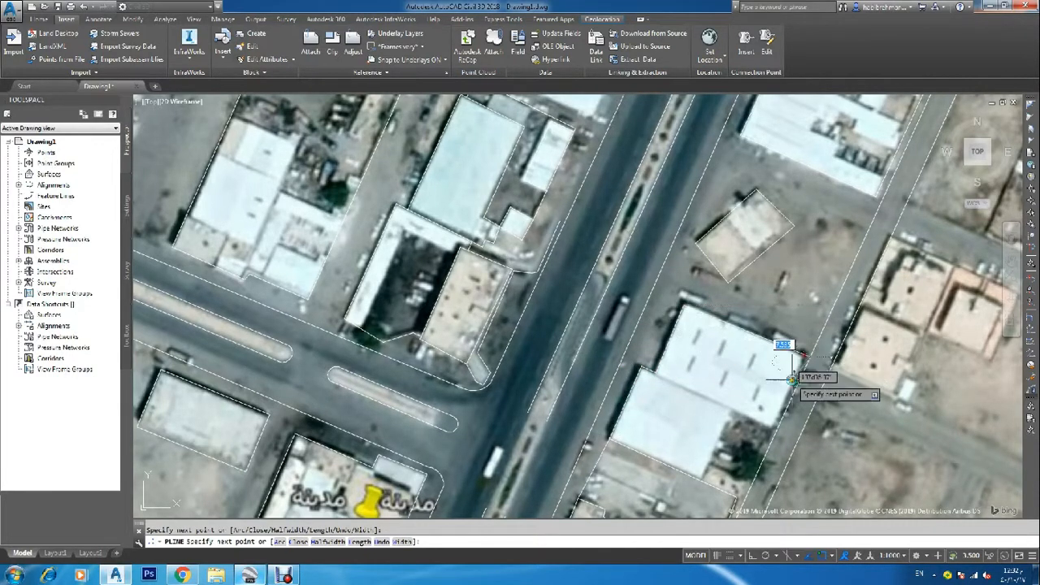
Continue the polyline down the warehouse's eastern side and around the recessed yard to the northeastern corner of the compound below
{"action": "scroll", "coordinate": [770, 427], "scroll_direction": "up", "scroll_amount": 4}
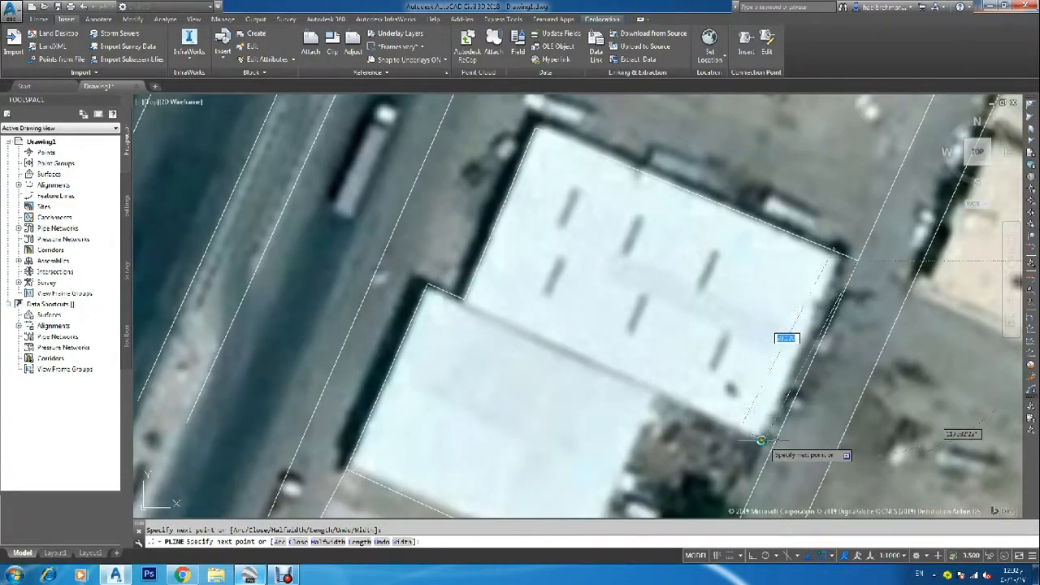
{"action": "scroll", "coordinate": [697, 437], "scroll_direction": "down", "scroll_amount": 5}
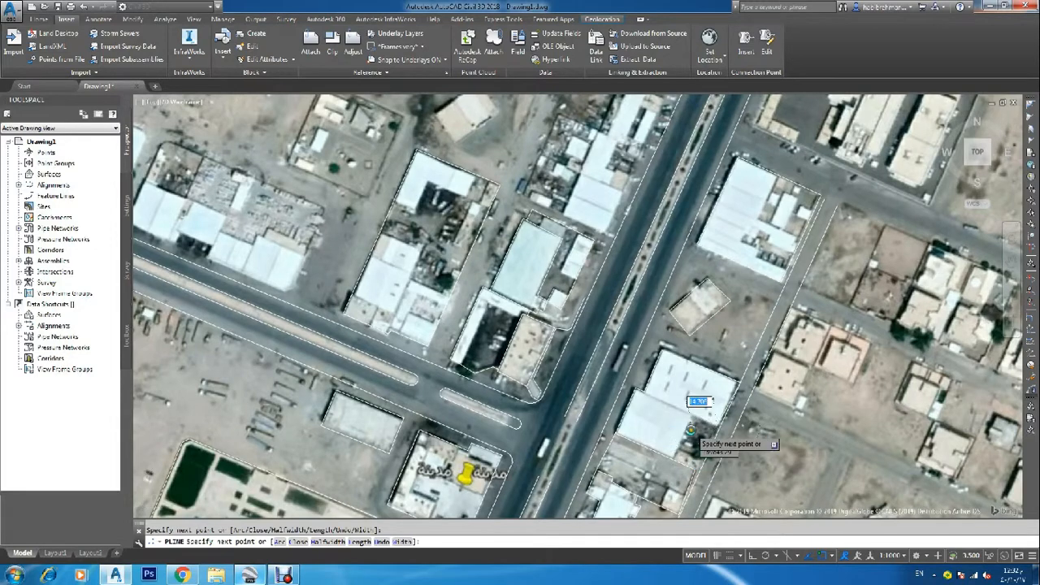
{"action": "scroll", "coordinate": [691, 435], "scroll_direction": "up", "scroll_amount": 2}
{"action": "scroll", "coordinate": [690, 427], "scroll_direction": "up", "scroll_amount": 2}
{"action": "scroll", "coordinate": [699, 431], "scroll_direction": "down", "scroll_amount": 2}
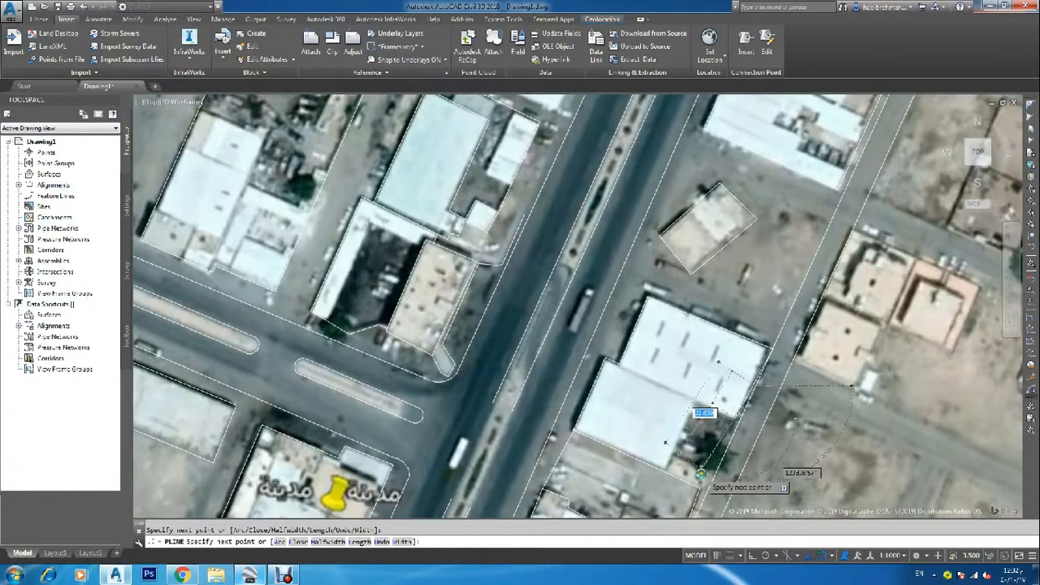
{"action": "scroll", "coordinate": [699, 447], "scroll_direction": "up", "scroll_amount": 2}
{"action": "scroll", "coordinate": [699, 443], "scroll_direction": "down", "scroll_amount": 2}
{"action": "scroll", "coordinate": [694, 406], "scroll_direction": "up", "scroll_amount": 2}
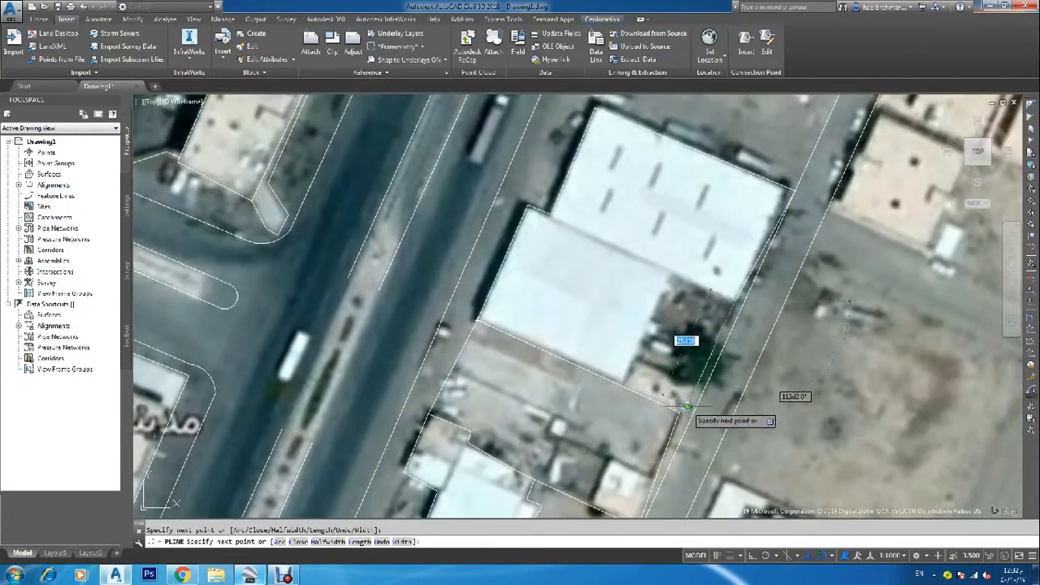
{"action": "left_click", "coordinate": [672, 274]}
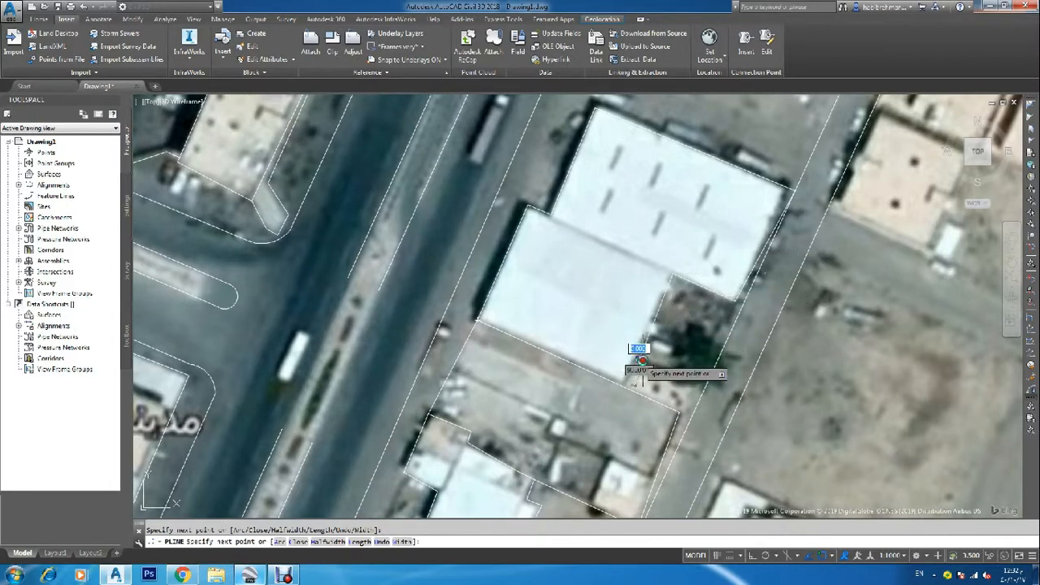
{"action": "left_click", "coordinate": [641, 360]}
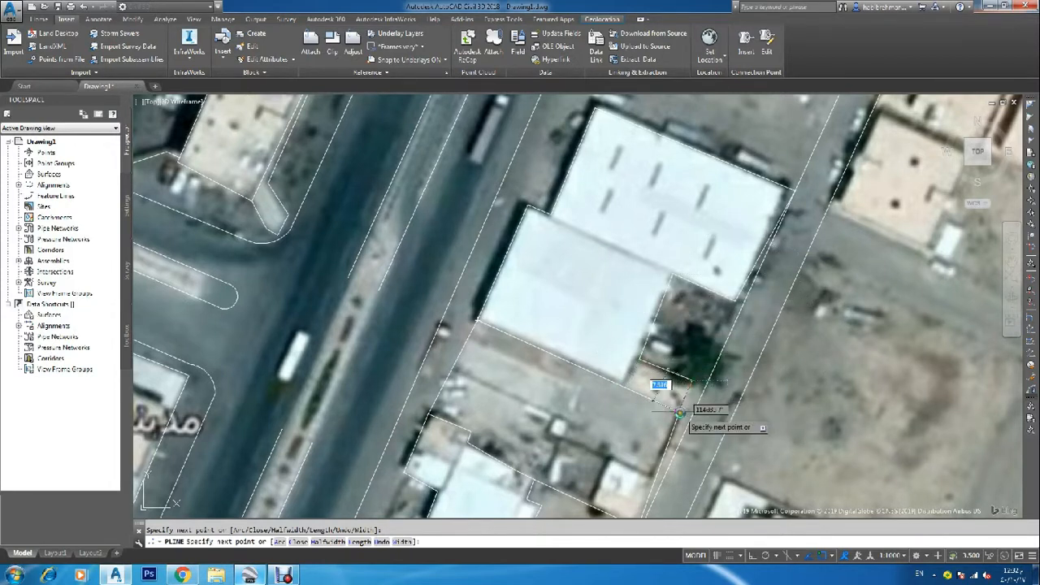
{"action": "left_click", "coordinate": [679, 414]}
{"action": "key", "text": "Return"}
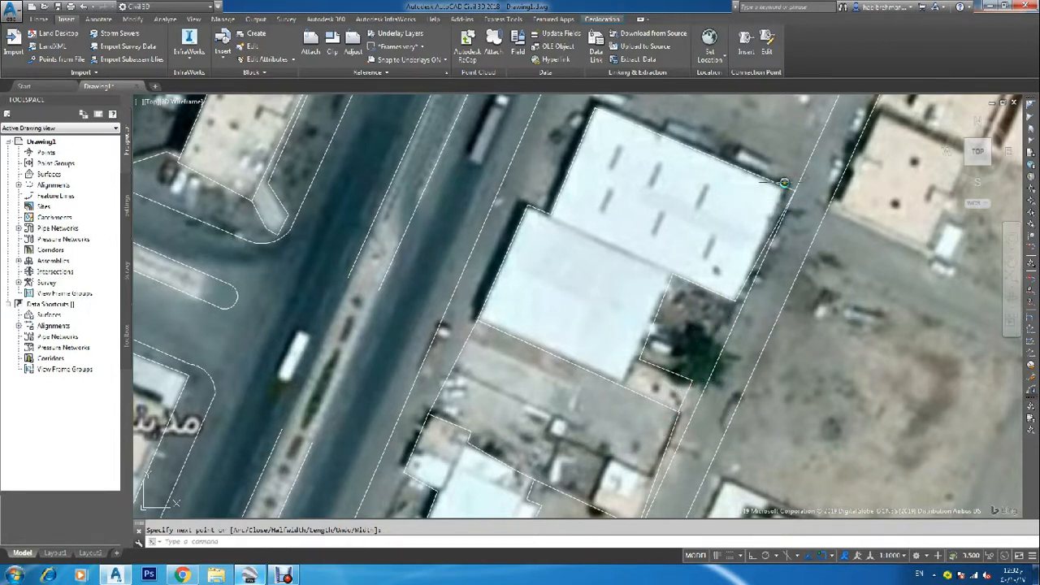
Stretch the northeastern vertex of the warehouse polyline slightly westward onto the roof corner
{"action": "left_click", "coordinate": [785, 183]}
{"action": "left_click", "coordinate": [775, 191]}
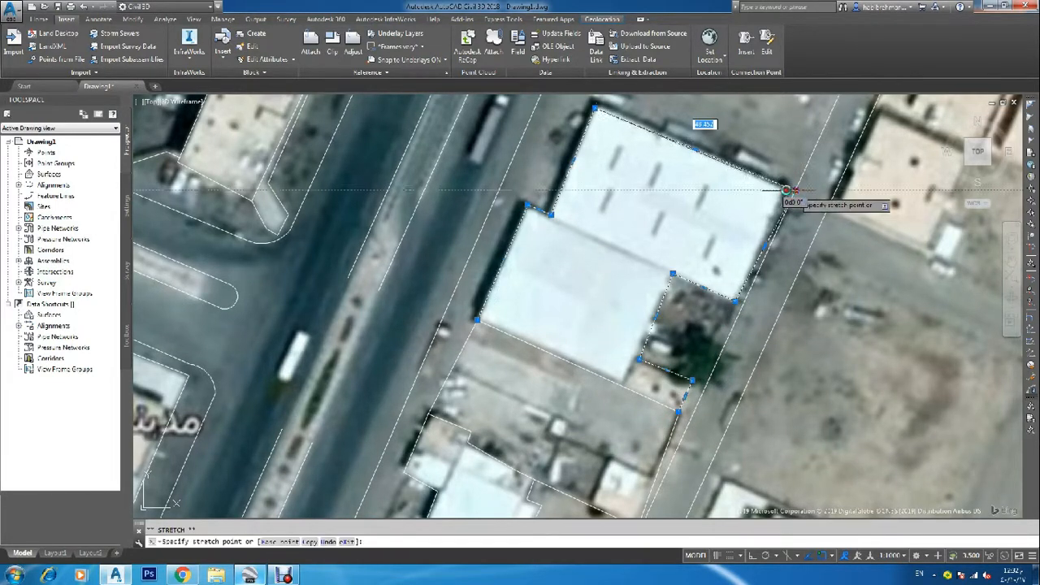
{"action": "key", "text": "Escape"}
{"action": "scroll", "coordinate": [764, 207], "scroll_direction": "down", "scroll_amount": 2}
{"action": "scroll", "coordinate": [756, 215], "scroll_direction": "down", "scroll_amount": 3}
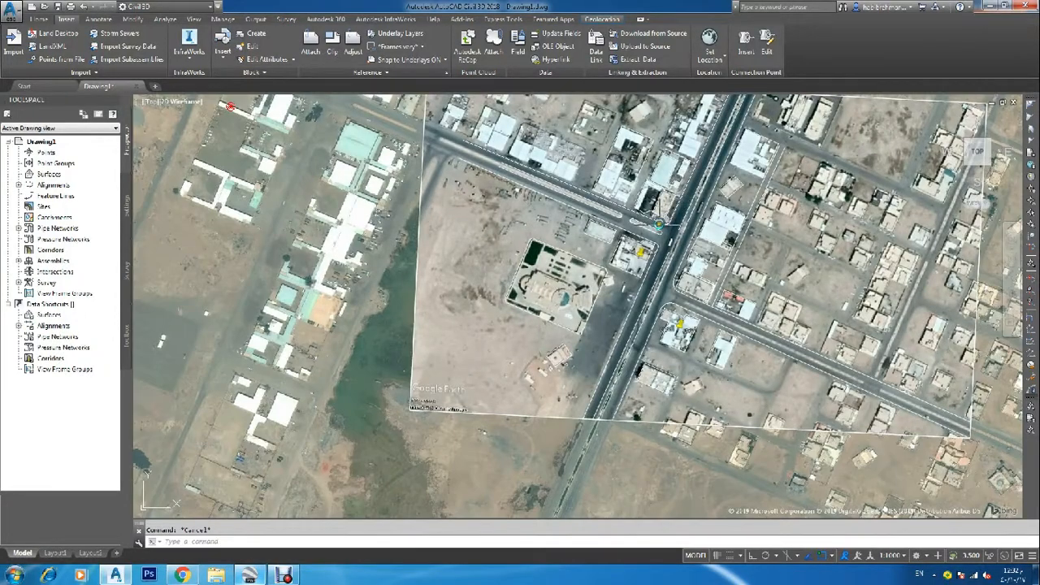
{"action": "middle_click_drag", "start_coordinate": [659, 225], "coordinate": [693, 263]}
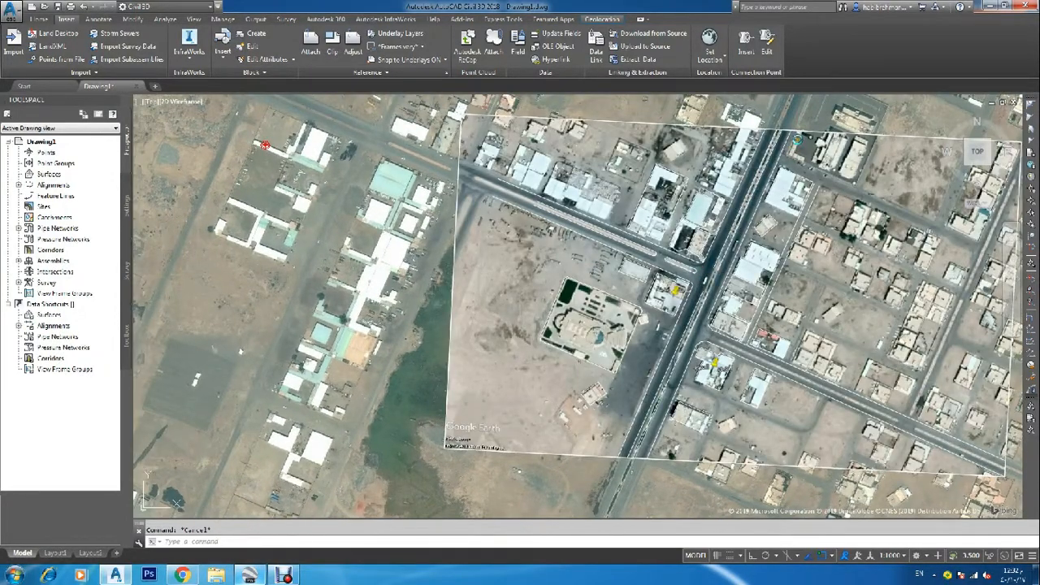
{"action": "type", "text": "pl"}
{"action": "key", "text": "Return"}
{"action": "scroll", "coordinate": [737, 173], "scroll_direction": "up", "scroll_amount": 2}
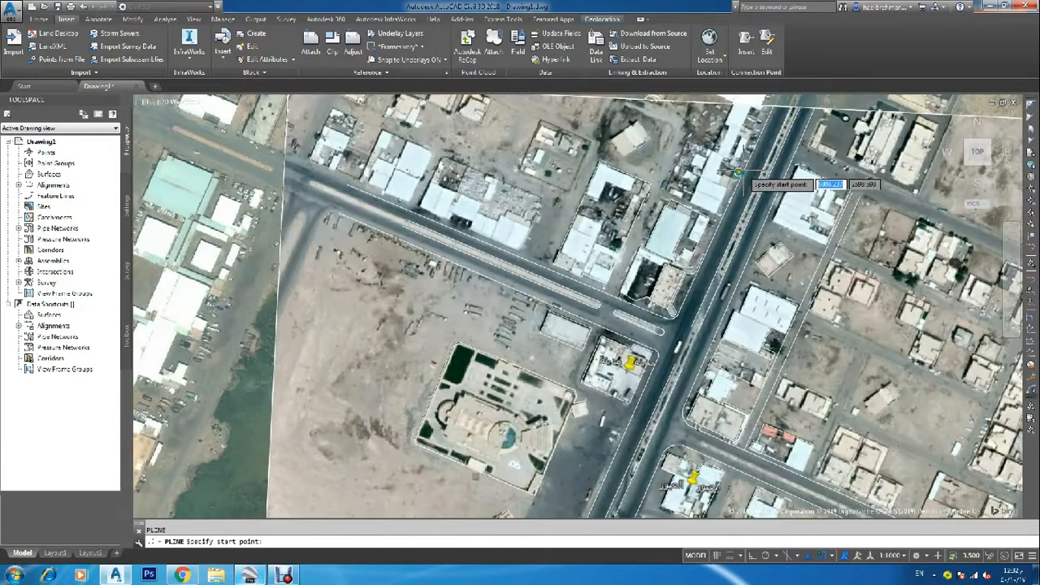
{"action": "scroll", "coordinate": [752, 227], "scroll_direction": "up", "scroll_amount": 3}
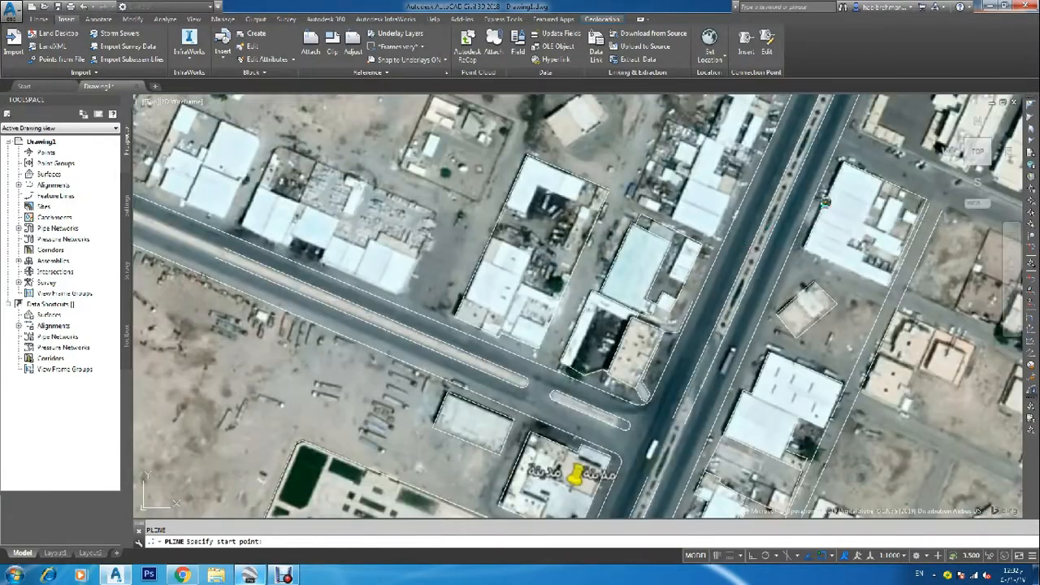
{"action": "middle_click_drag", "start_coordinate": [825, 202], "coordinate": [685, 236]}
{"action": "key", "text": "Escape"}
Trace the side street's southern edge north of the large white-roofed building as a polyline, with an arc at the main road corner and a straight run east
{"action": "type", "text": "a"}
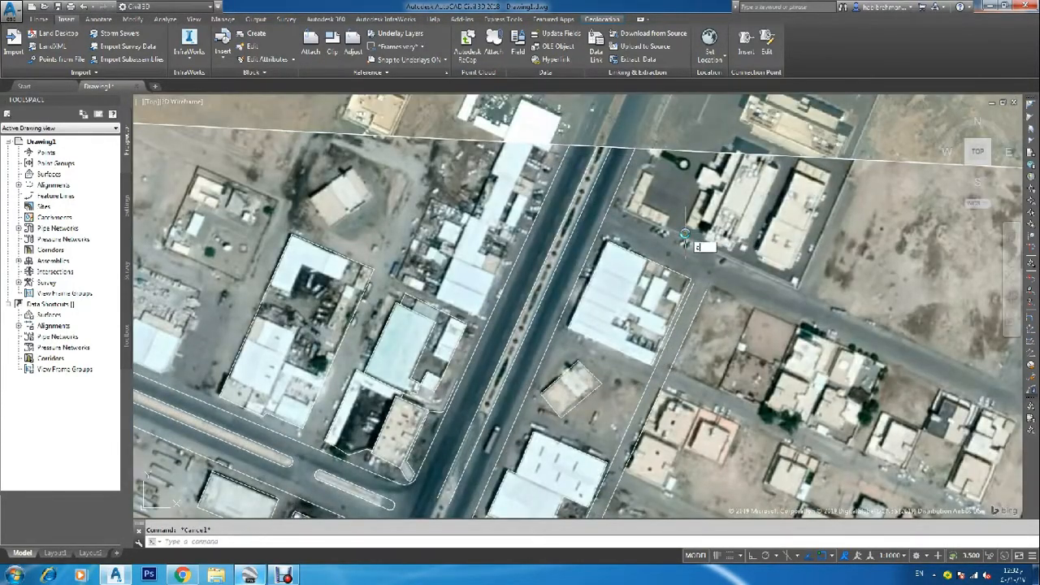
{"action": "type", "text": "l"}
{"action": "key", "text": "Return"}
{"action": "key", "text": "Return"}
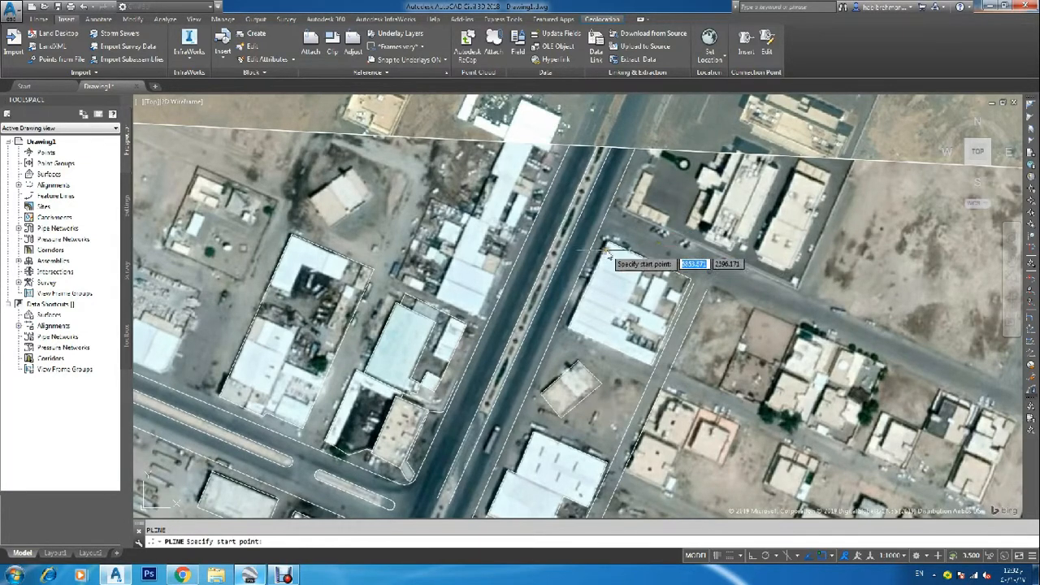
{"action": "scroll", "coordinate": [590, 246], "scroll_direction": "up", "scroll_amount": 2}
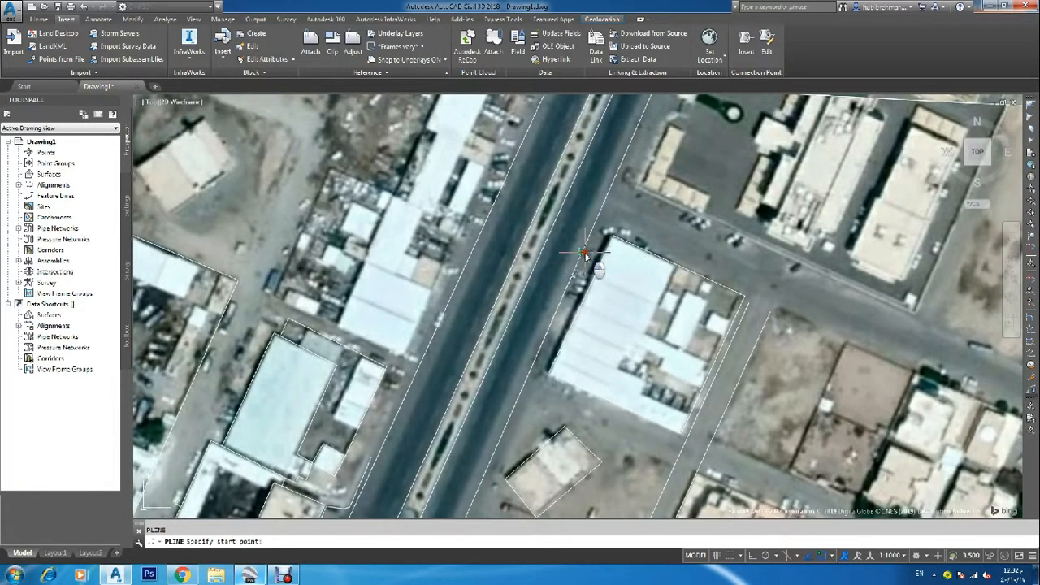
{"action": "left_click", "coordinate": [585, 254]}
{"action": "key", "text": "Return"}
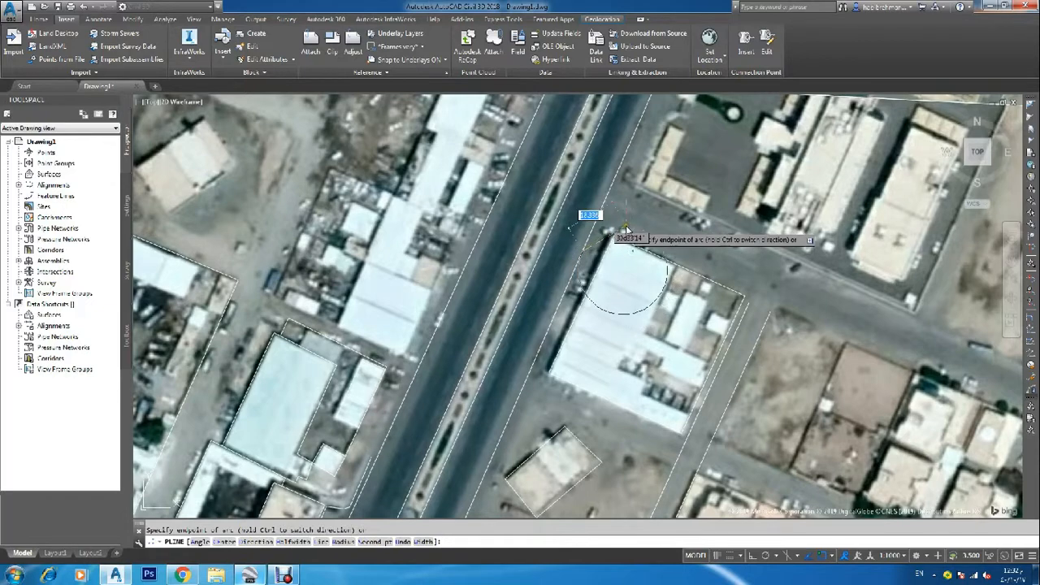
{"action": "left_click", "coordinate": [623, 233]}
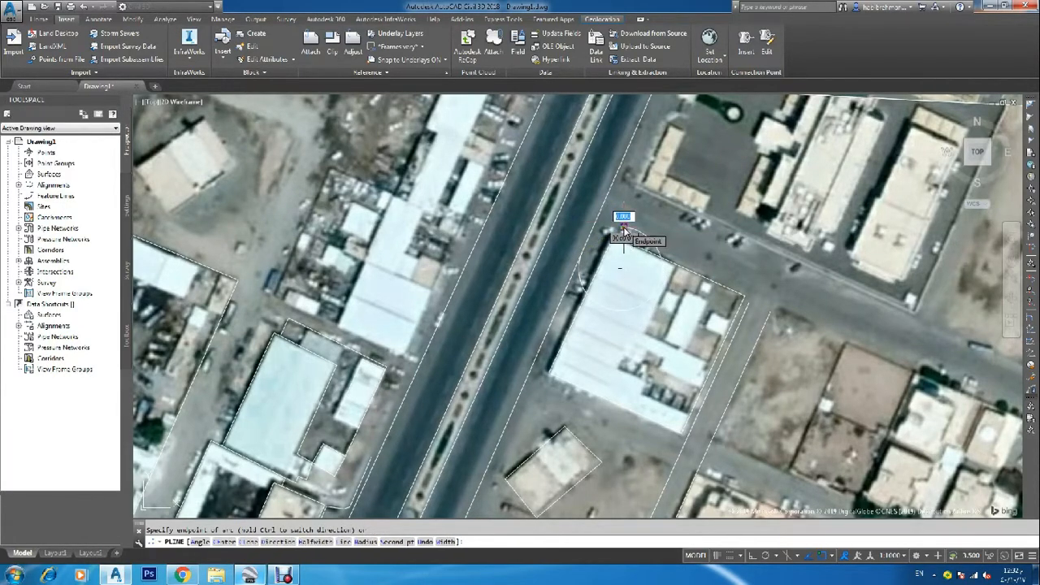
{"action": "type", "text": "l"}
{"action": "key", "text": "Return"}
{"action": "scroll", "coordinate": [623, 236], "scroll_direction": "down", "scroll_amount": 3}
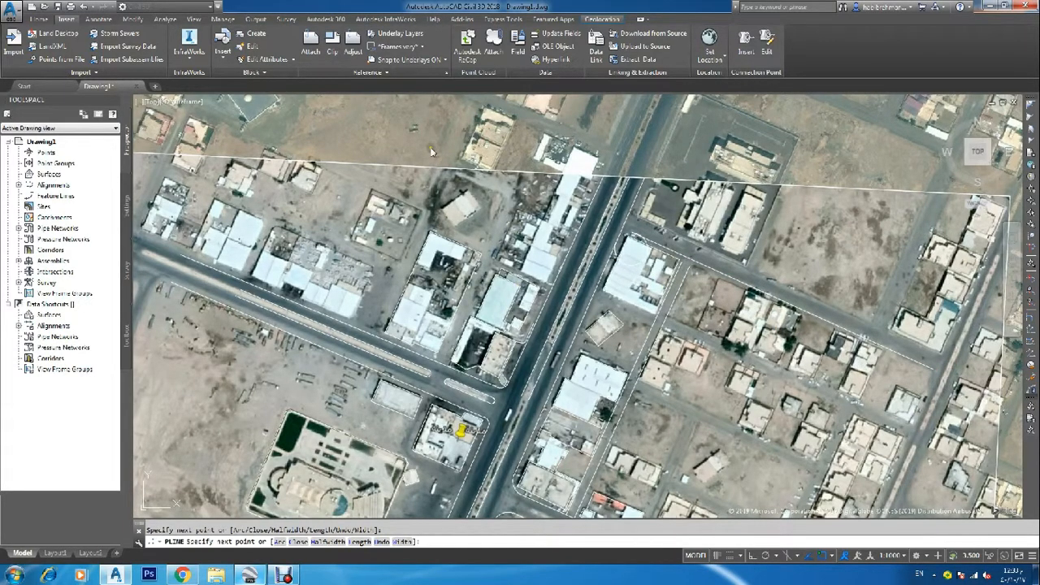
{"action": "key", "text": "Escape"}
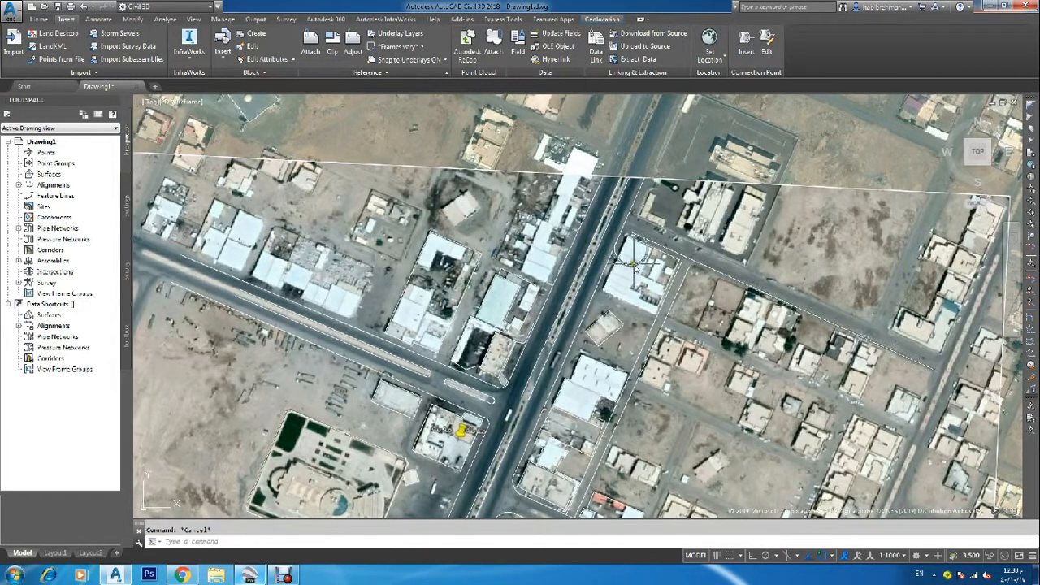
Stretch the midpoint of the southern corner arc so it rounds the corner outside the white-roofed building
{"action": "scroll", "coordinate": [627, 244], "scroll_direction": "up", "scroll_amount": 6}
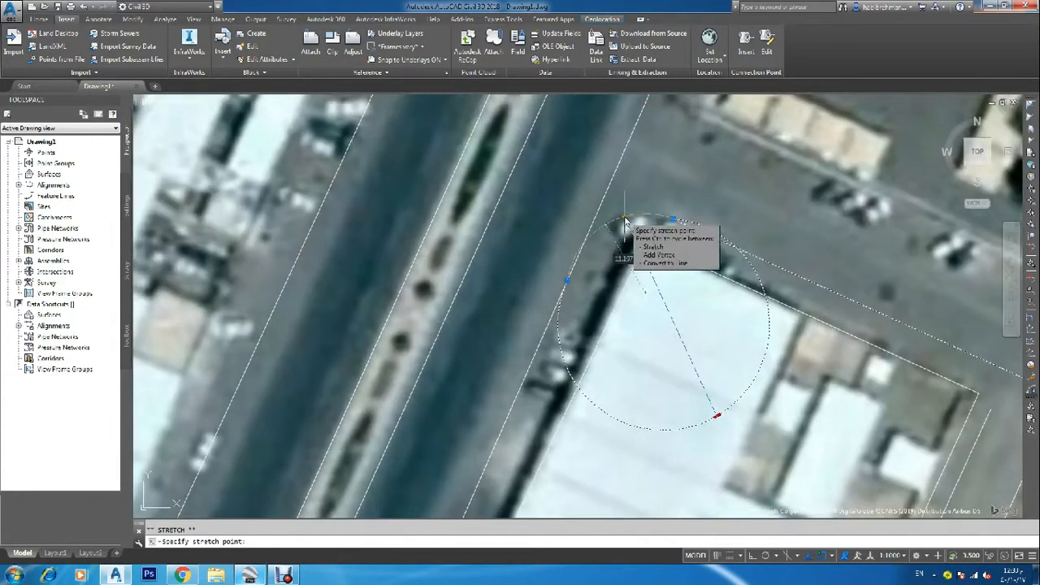
{"action": "left_click", "coordinate": [624, 220]}
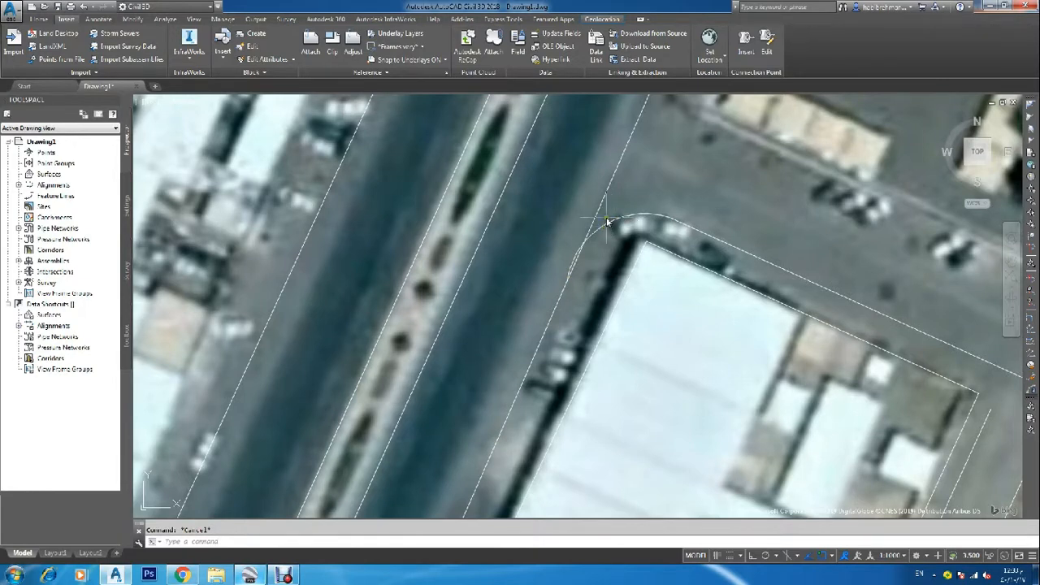
{"action": "scroll", "coordinate": [607, 221], "scroll_direction": "down", "scroll_amount": 2}
{"action": "scroll", "coordinate": [604, 219], "scroll_direction": "down", "scroll_amount": 2}
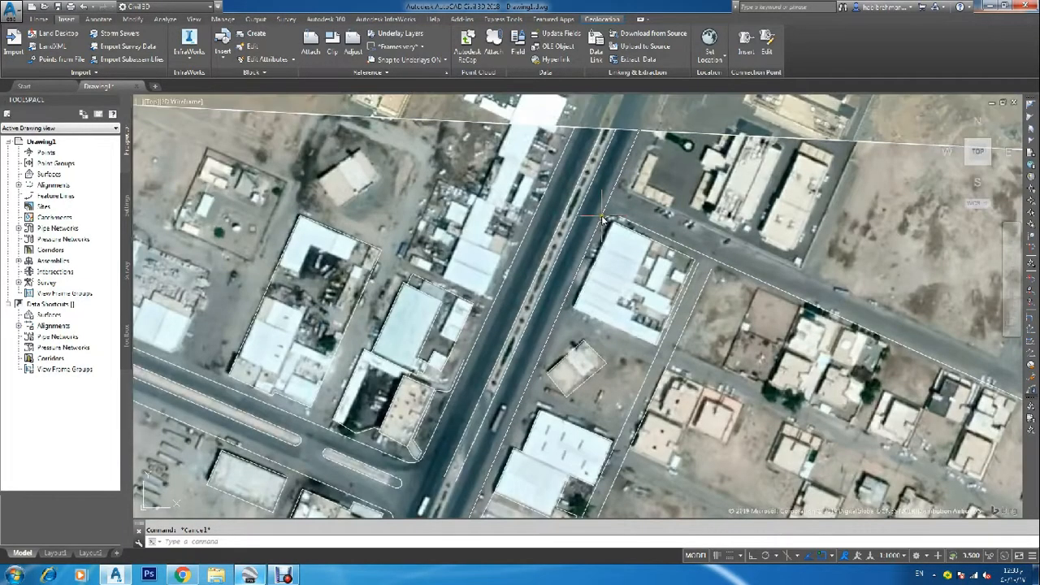
Trace the side street's northern edge as a polyline, with an arc from the main road edge and a straight segment east to the far junction
{"action": "key", "text": "Return"}
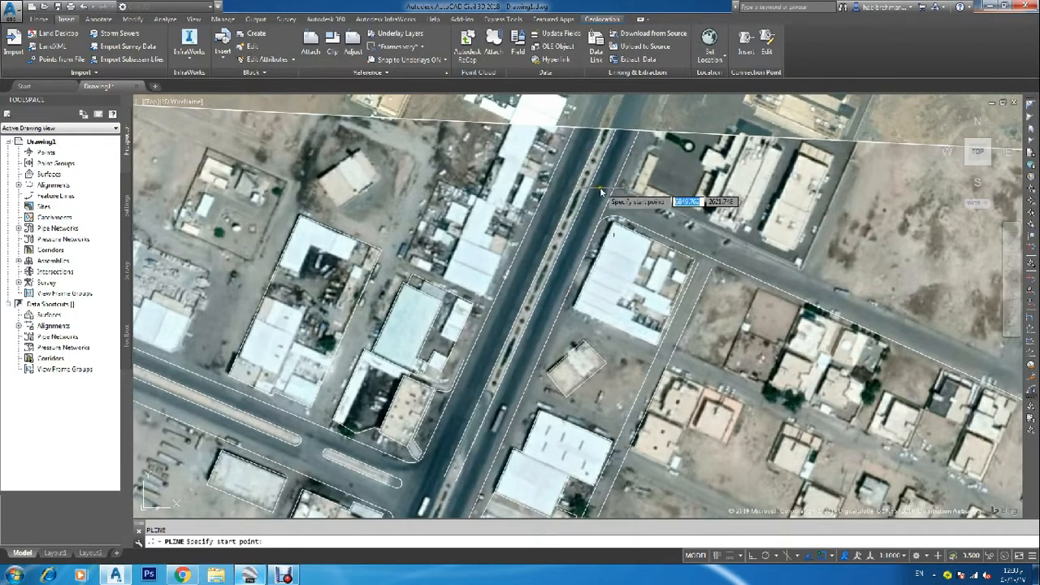
{"action": "scroll", "coordinate": [606, 199], "scroll_direction": "up", "scroll_amount": 2}
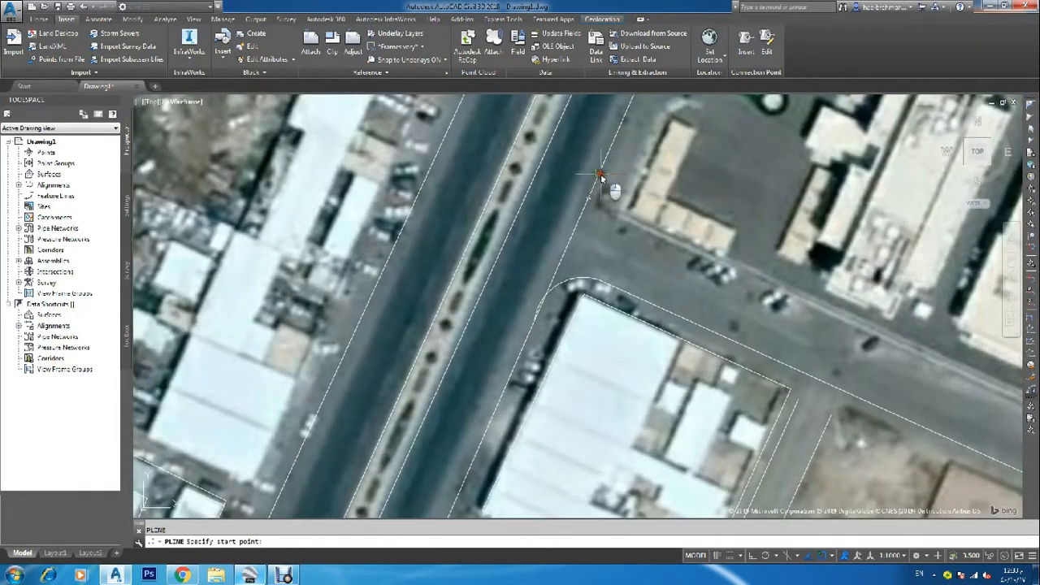
{"action": "left_click", "coordinate": [600, 176]}
{"action": "key", "text": "Return"}
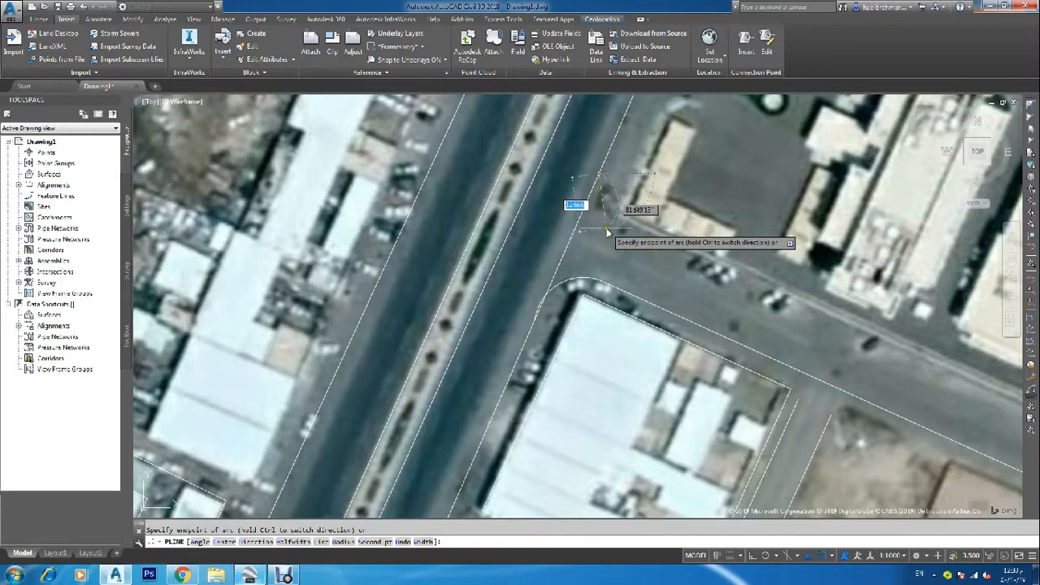
{"action": "type", "text": "l"}
{"action": "key", "text": "Return"}
{"action": "scroll", "coordinate": [618, 240], "scroll_direction": "down", "scroll_amount": 5}
{"action": "scroll", "coordinate": [627, 244], "scroll_direction": "up", "scroll_amount": 6}
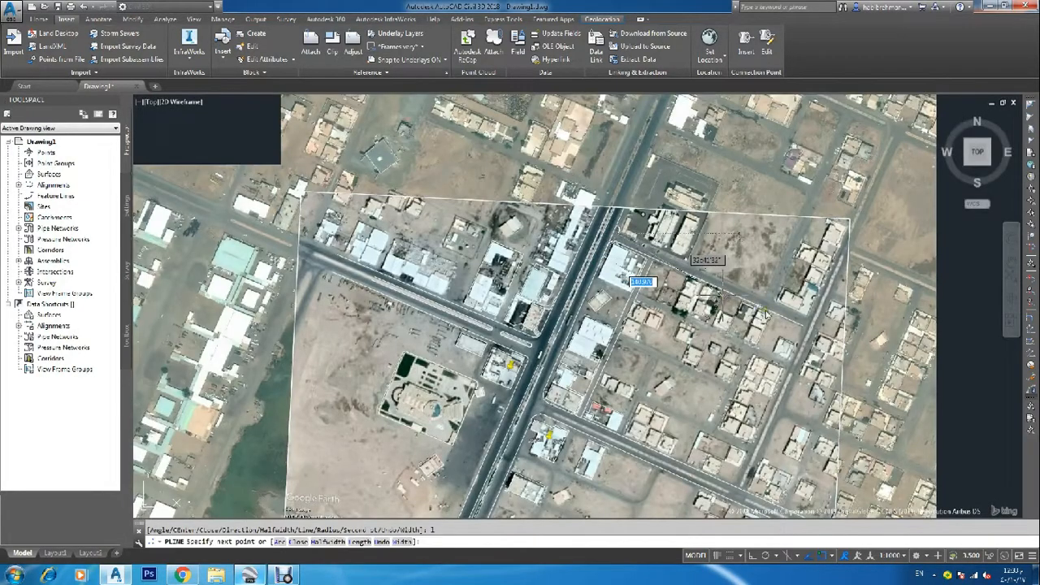
{"action": "scroll", "coordinate": [829, 329], "scroll_direction": "up", "scroll_amount": 2}
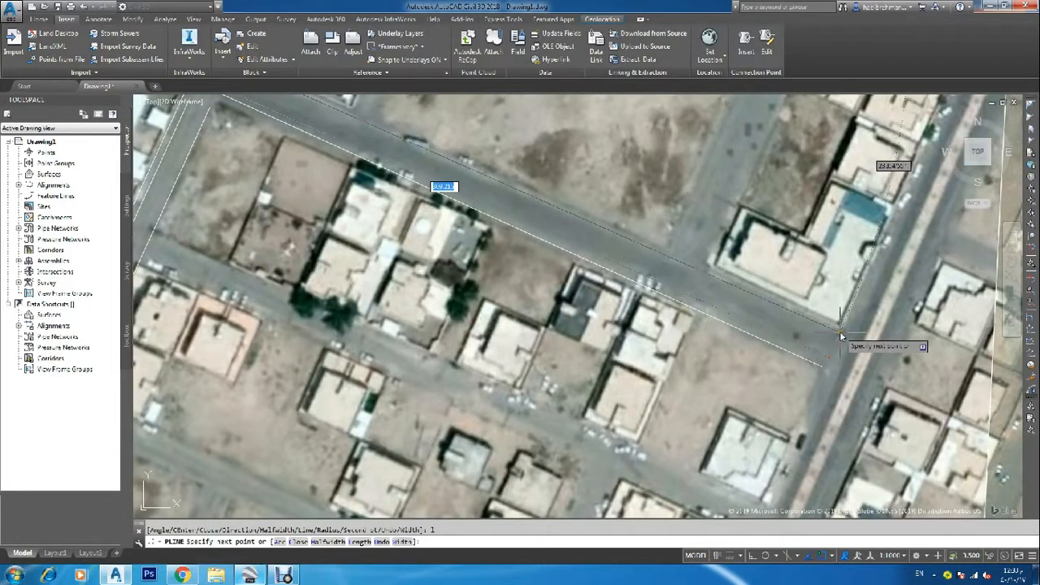
{"action": "left_click", "coordinate": [841, 333]}
{"action": "key", "text": "Escape"}
{"action": "scroll", "coordinate": [711, 297], "scroll_direction": "down", "scroll_amount": 3}
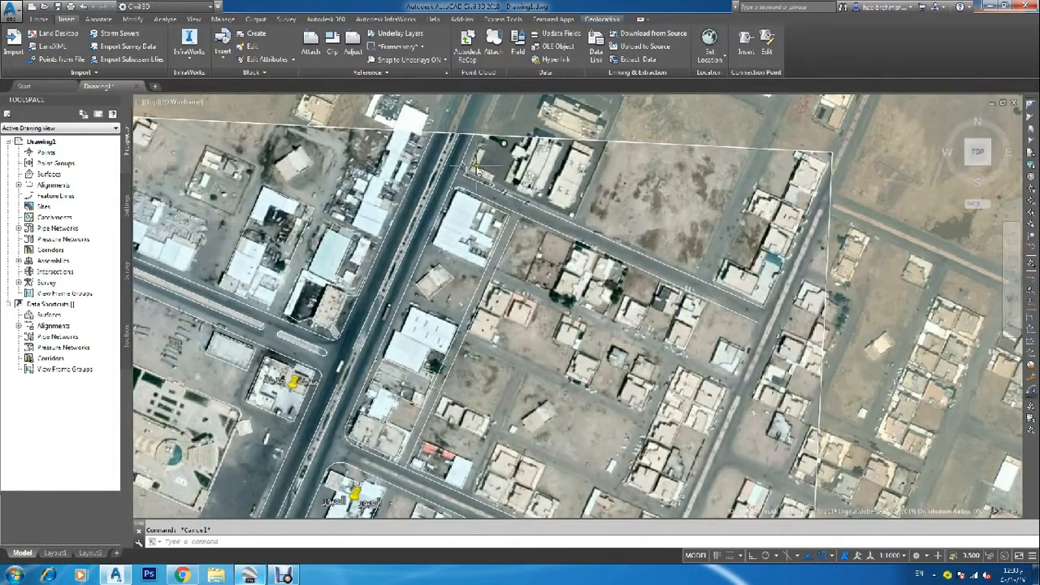
Stretch the midpoint of the northern corner arc westward so the curve bulges toward the main road
{"action": "scroll", "coordinate": [478, 168], "scroll_direction": "up", "scroll_amount": 4}
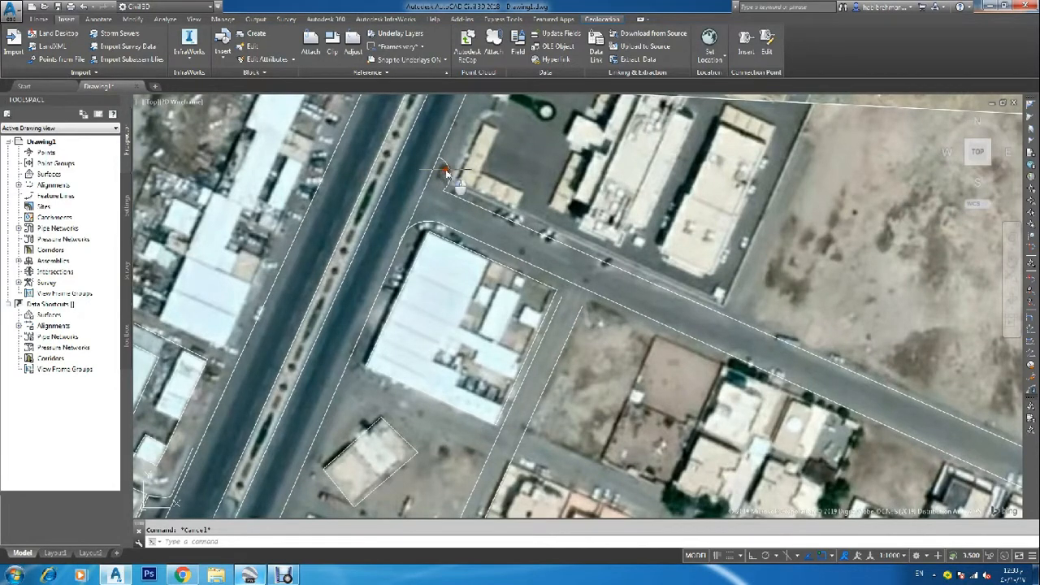
{"action": "left_click", "coordinate": [445, 171]}
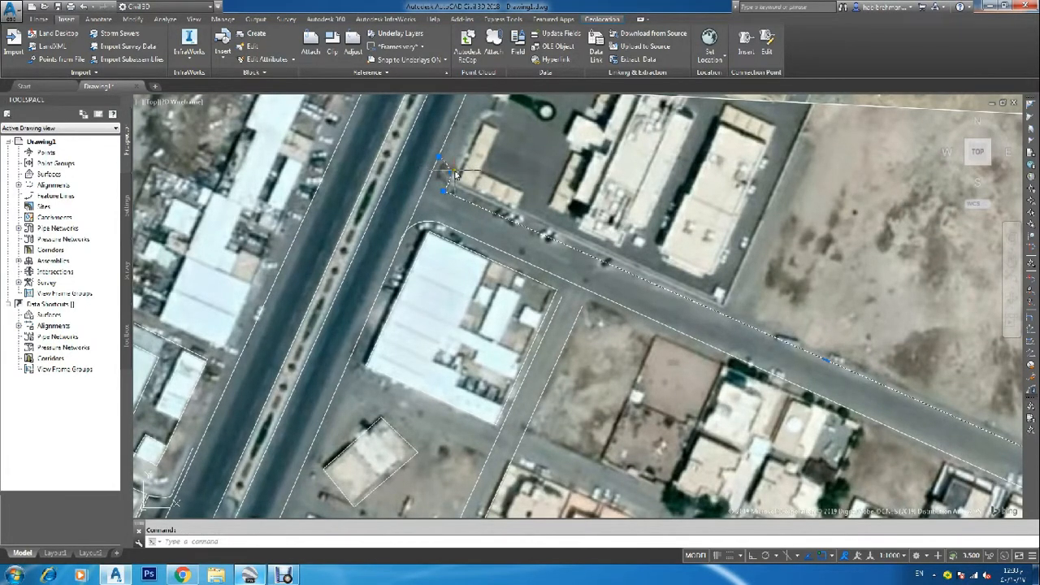
{"action": "scroll", "coordinate": [448, 173], "scroll_direction": "up", "scroll_amount": 3}
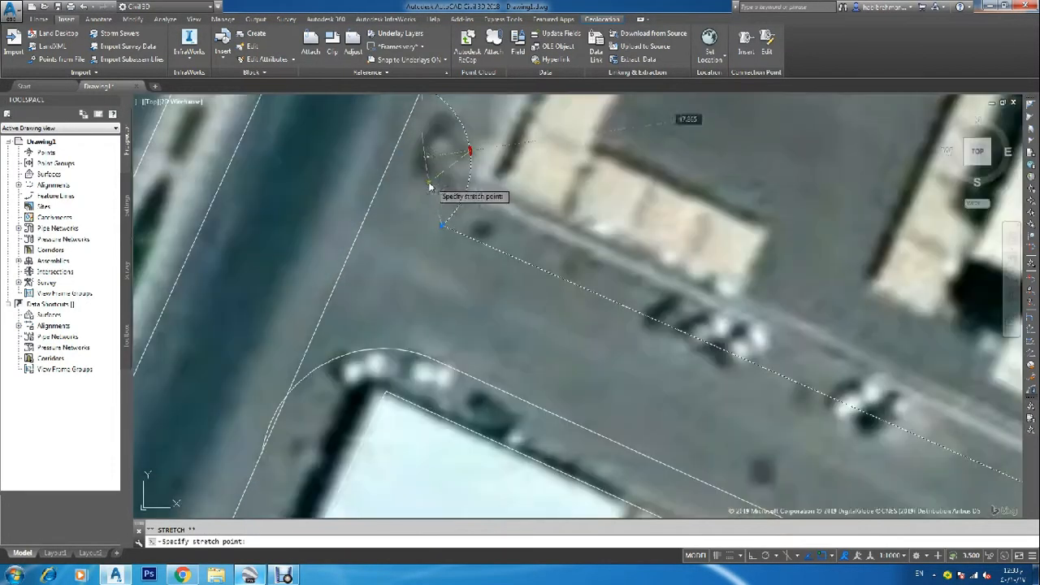
{"action": "right_click", "coordinate": [415, 185]}
{"action": "left_click", "coordinate": [443, 207]}
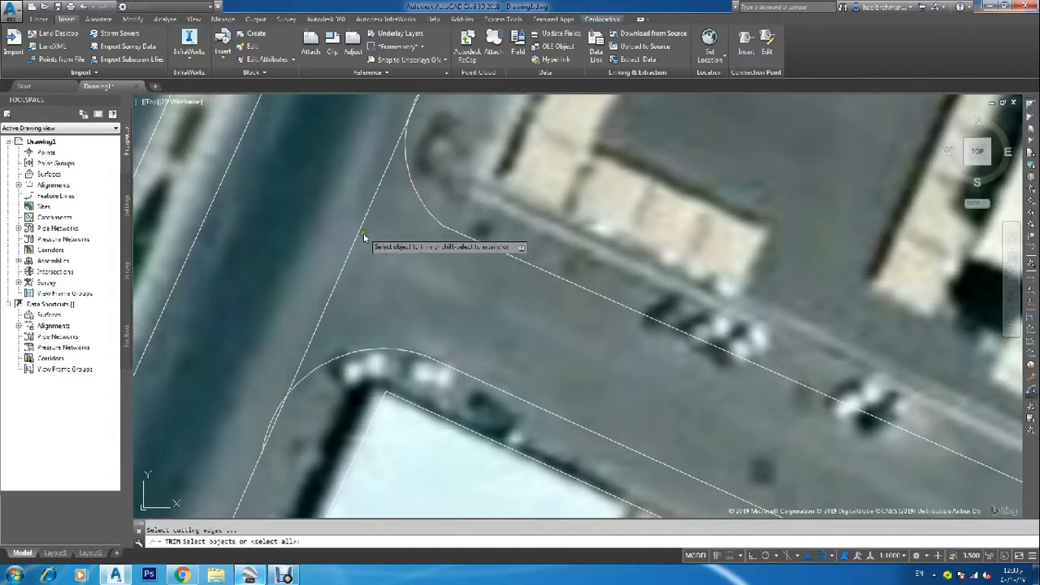
Trim the main road's eastern edge line across the side street mouth between the two corner arcs, including the leftover piece at the southern arc
{"action": "key", "text": "Return"}
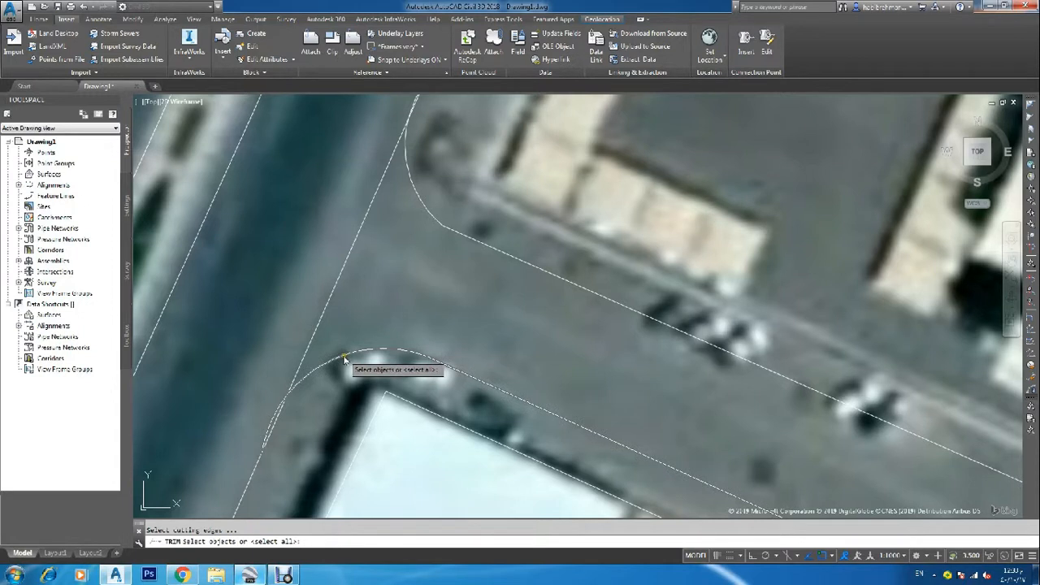
{"action": "left_click", "coordinate": [343, 360]}
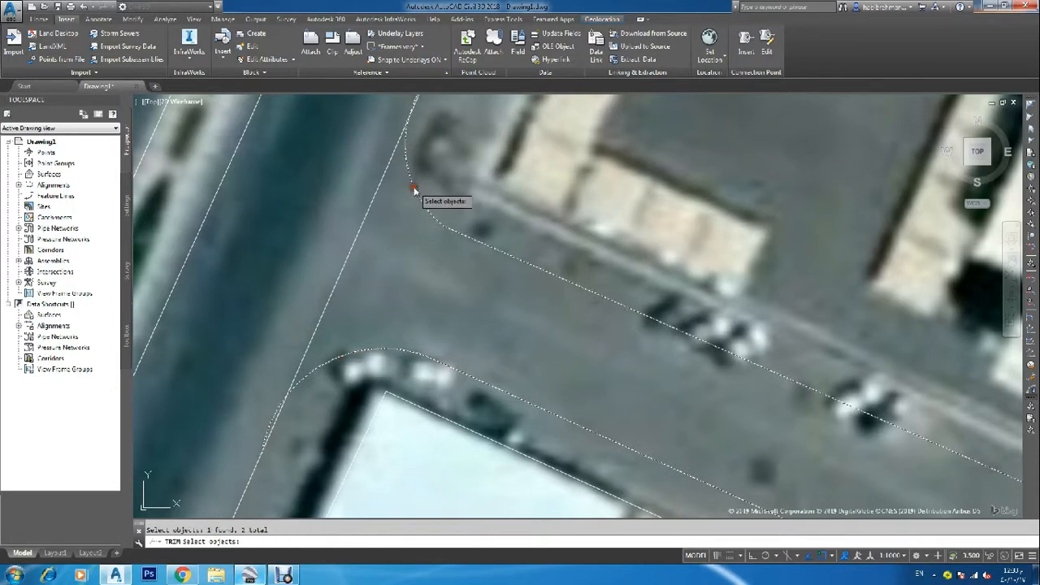
{"action": "key", "text": "Return"}
{"action": "key", "text": "Escape"}
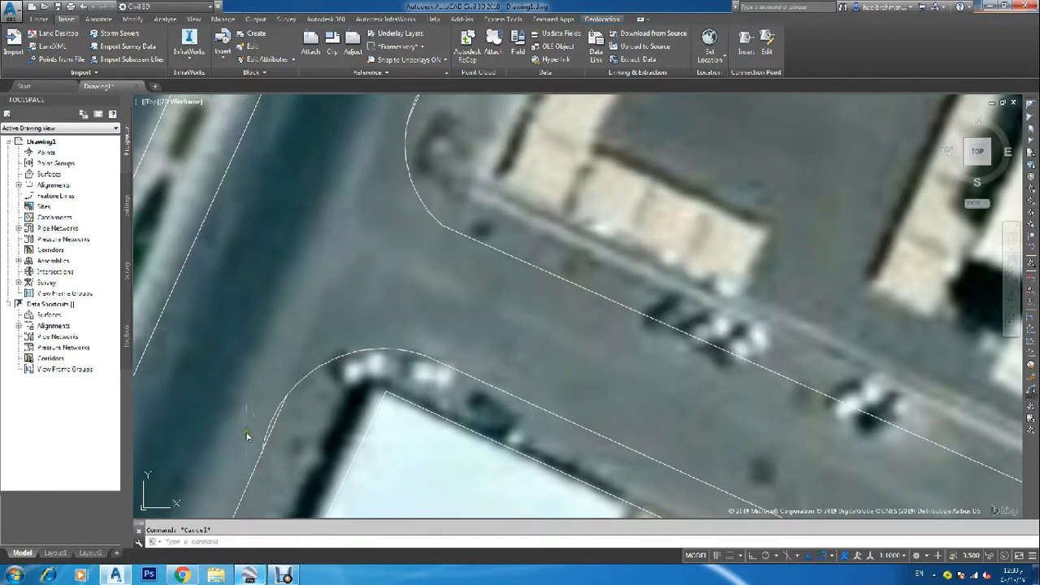
{"action": "type", "text": "tr"}
{"action": "key", "text": "Return"}
{"action": "key", "text": "Return"}
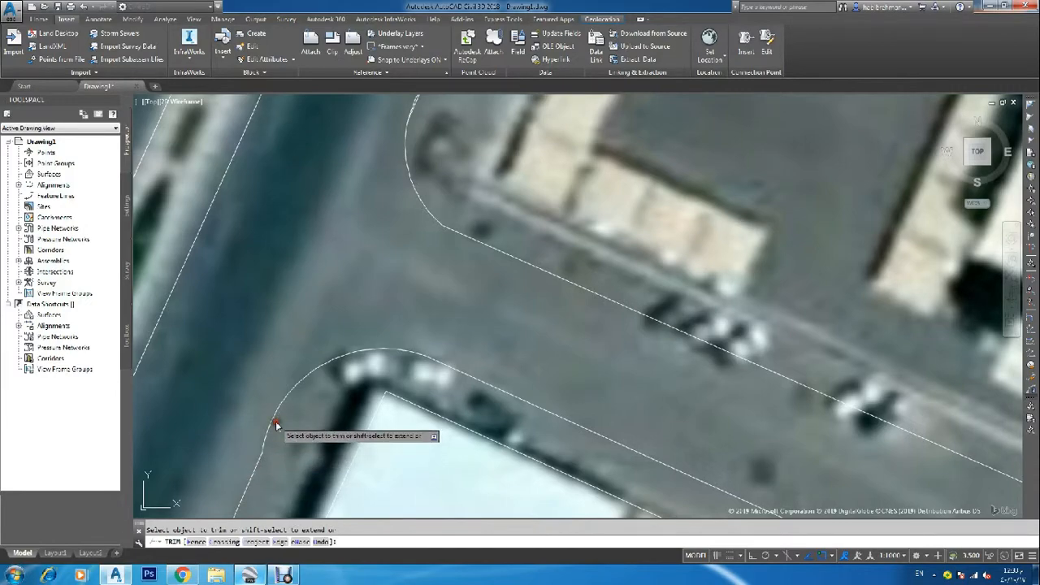
{"action": "scroll", "coordinate": [285, 415], "scroll_direction": "down", "scroll_amount": 9}
{"action": "key", "text": "Escape"}
{"action": "scroll", "coordinate": [375, 366], "scroll_direction": "down", "scroll_amount": 2}
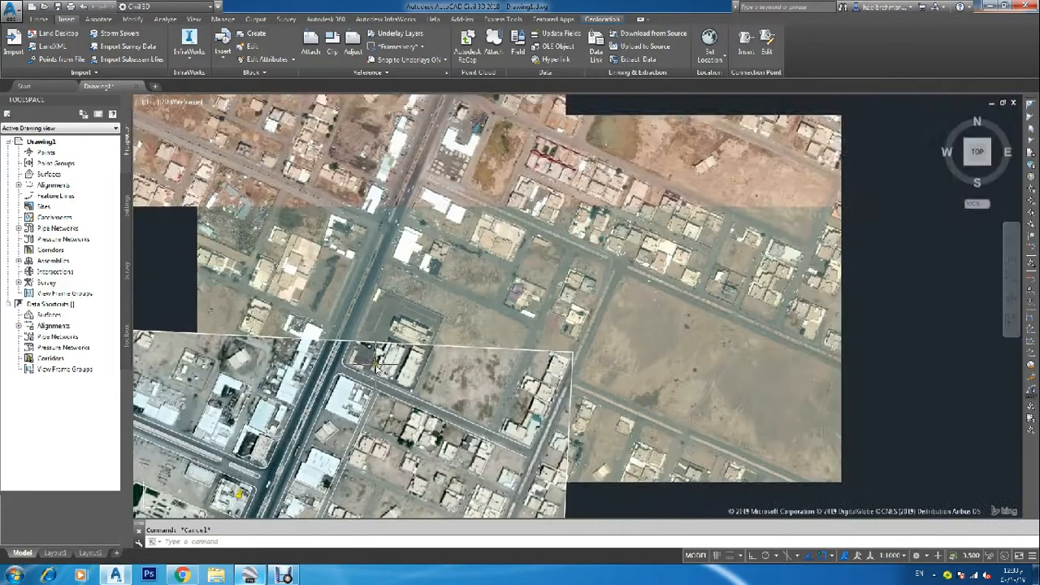
Trace the southern, western and stepped northern sides of the white-roofed compound west of the main road as a polyline up to the image border
{"action": "scroll", "coordinate": [375, 366], "scroll_direction": "down", "scroll_amount": 2}
{"action": "middle_click_drag", "start_coordinate": [366, 394], "coordinate": [460, 281]}
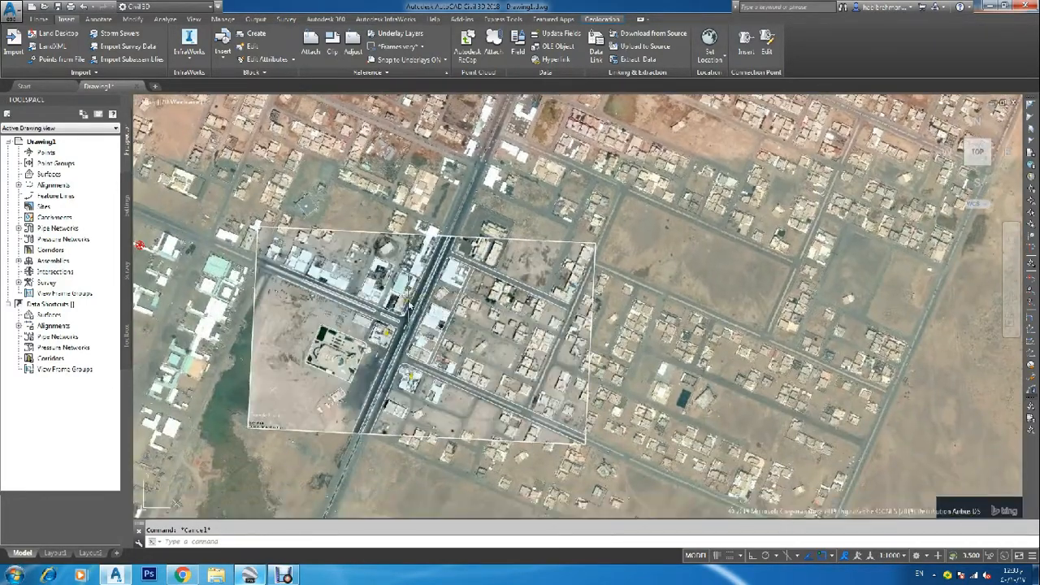
{"action": "scroll", "coordinate": [413, 295], "scroll_direction": "up", "scroll_amount": 6}
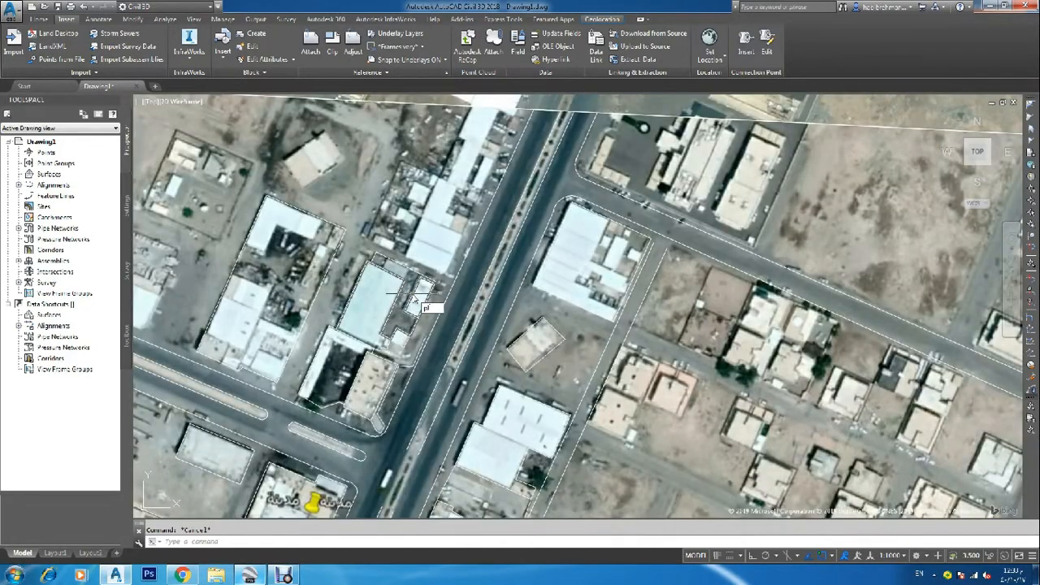
{"action": "key", "text": "Return"}
{"action": "scroll", "coordinate": [423, 227], "scroll_direction": "up", "scroll_amount": 3}
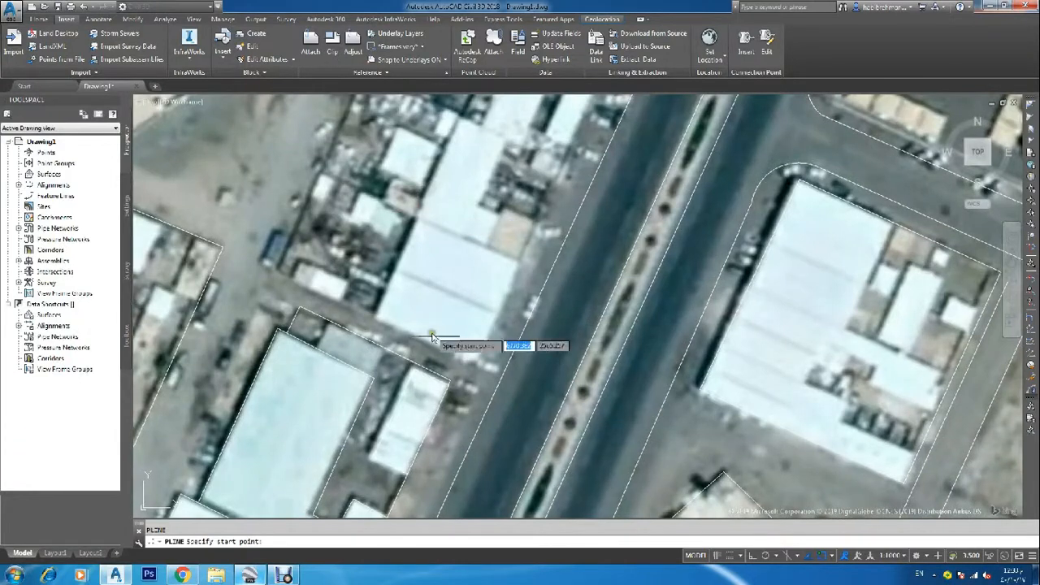
{"action": "left_click", "coordinate": [466, 366]}
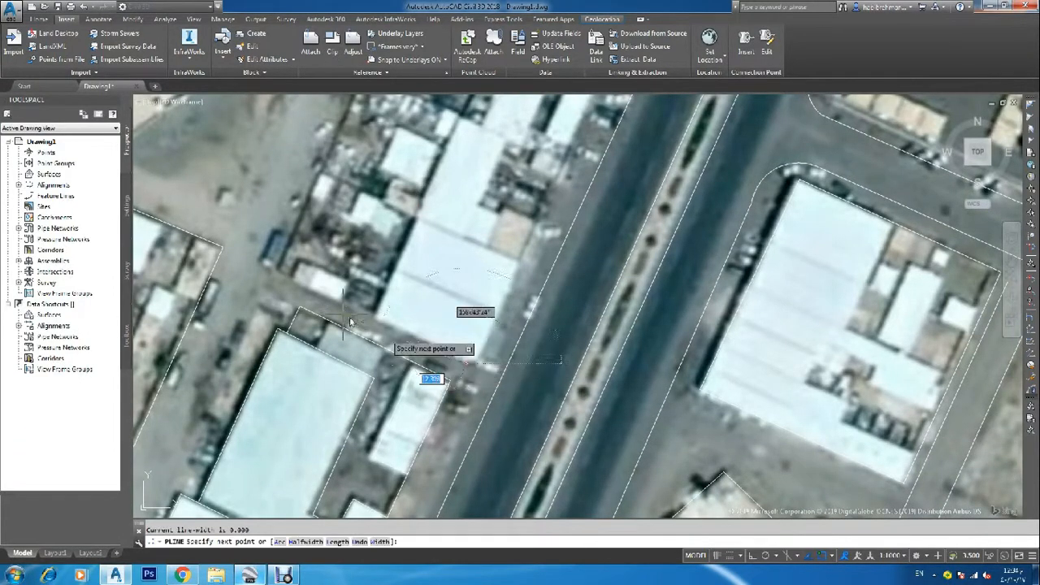
{"action": "left_click", "coordinate": [277, 271]}
{"action": "scroll", "coordinate": [260, 244], "scroll_direction": "down", "scroll_amount": 2}
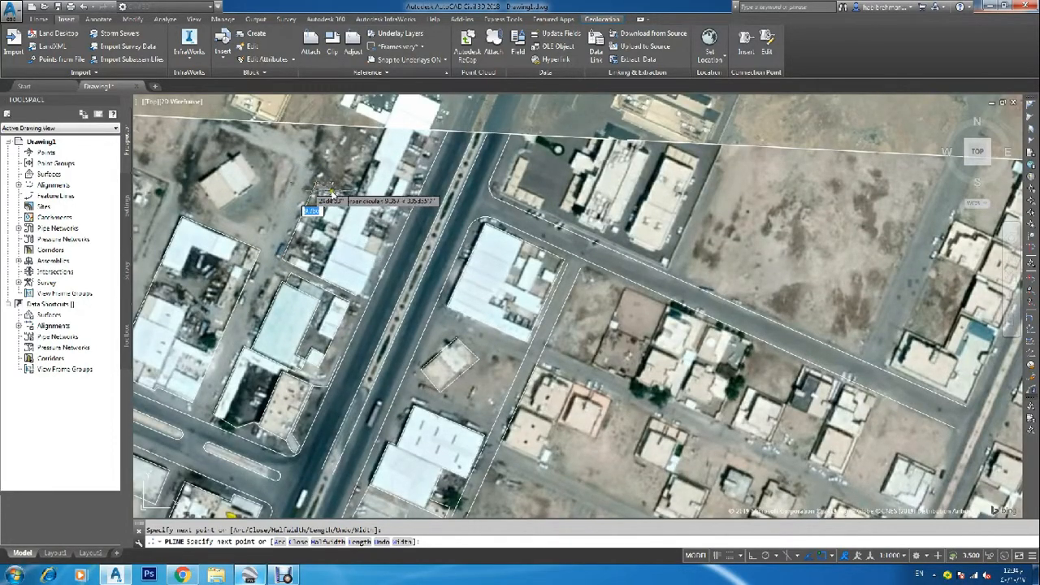
{"action": "scroll", "coordinate": [325, 195], "scroll_direction": "down", "scroll_amount": 1}
{"action": "scroll", "coordinate": [339, 199], "scroll_direction": "up", "scroll_amount": 3}
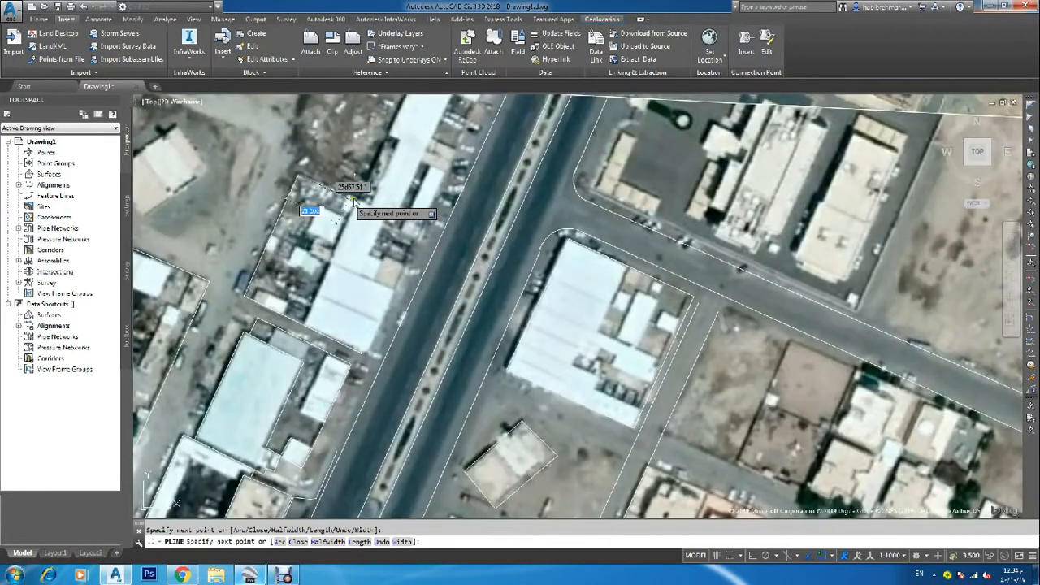
{"action": "scroll", "coordinate": [358, 197], "scroll_direction": "down", "scroll_amount": 2}
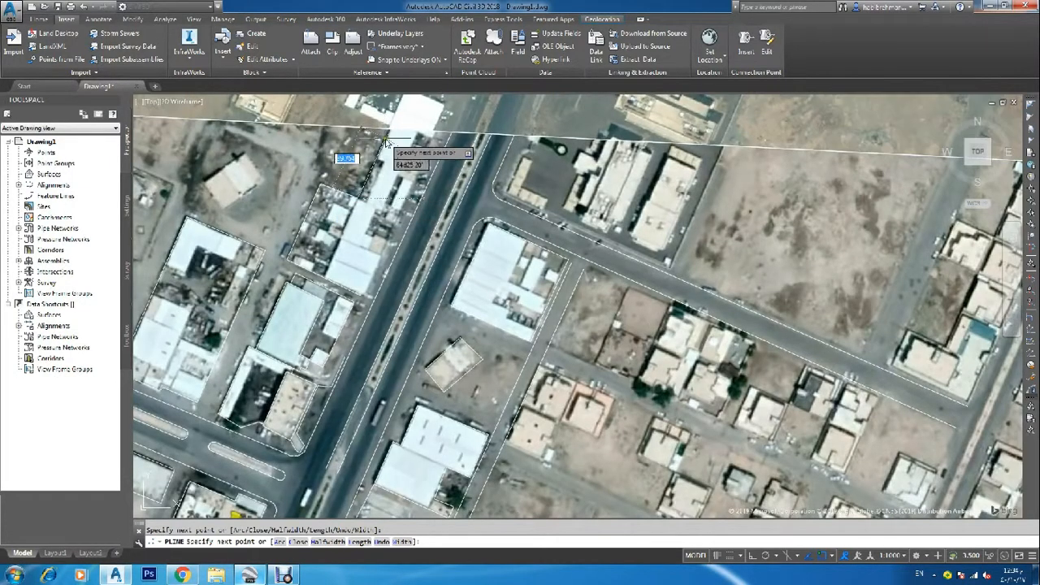
{"action": "key", "text": "Return"}
Trace the eastern side of the white-roofed compound west of the main road, from the image border to its southeastern corner
{"action": "key", "text": "Return"}
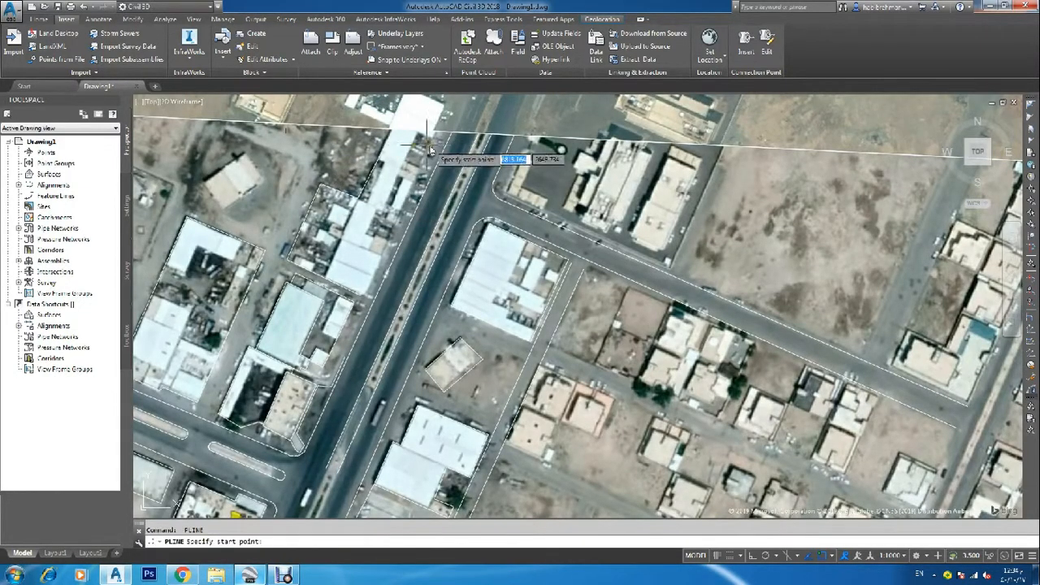
{"action": "left_click", "coordinate": [426, 126]}
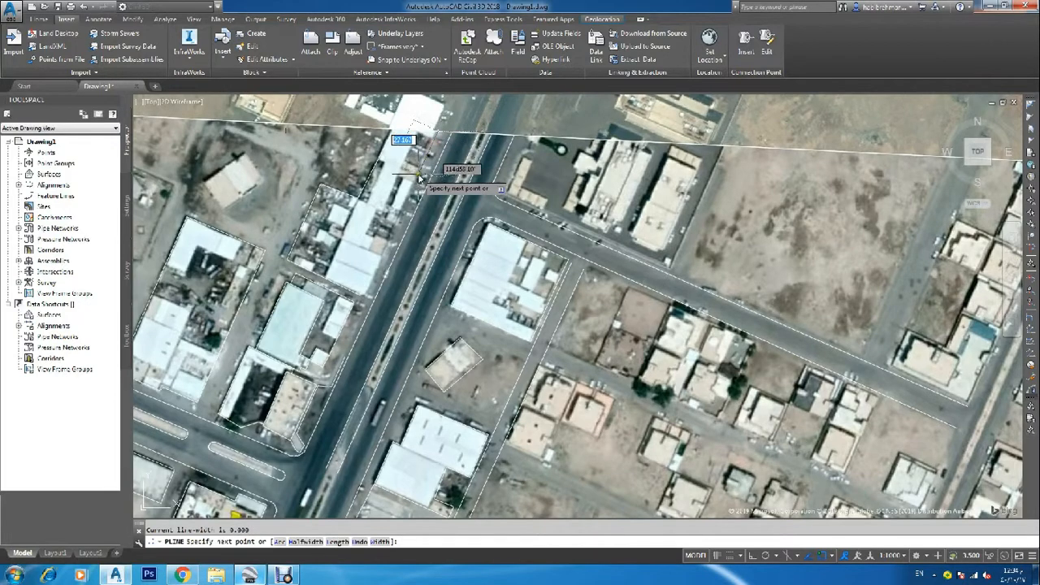
{"action": "left_click", "coordinate": [366, 299]}
{"action": "scroll", "coordinate": [366, 297], "scroll_direction": "up", "scroll_amount": 6}
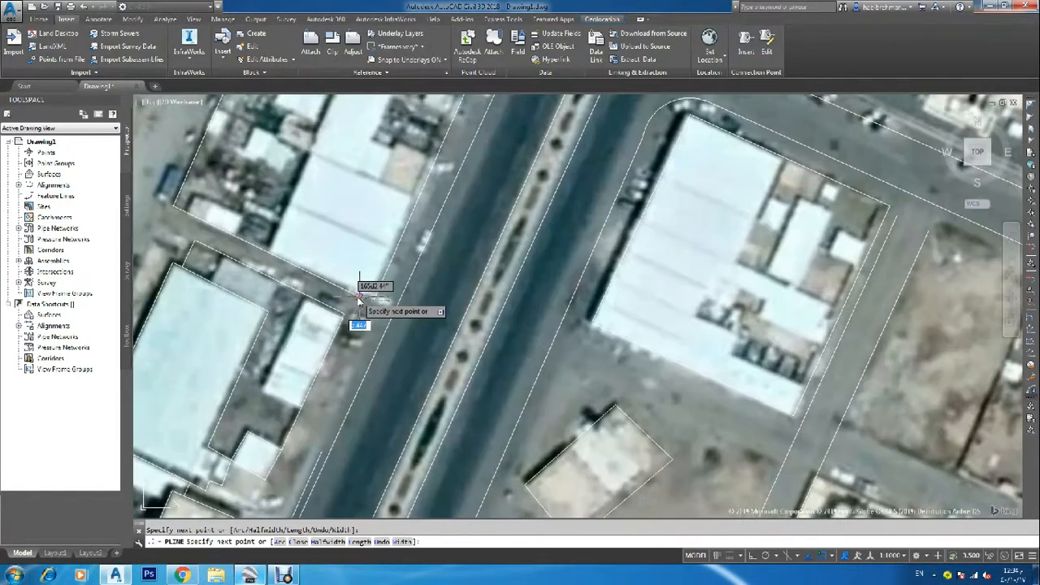
{"action": "key", "text": "Return"}
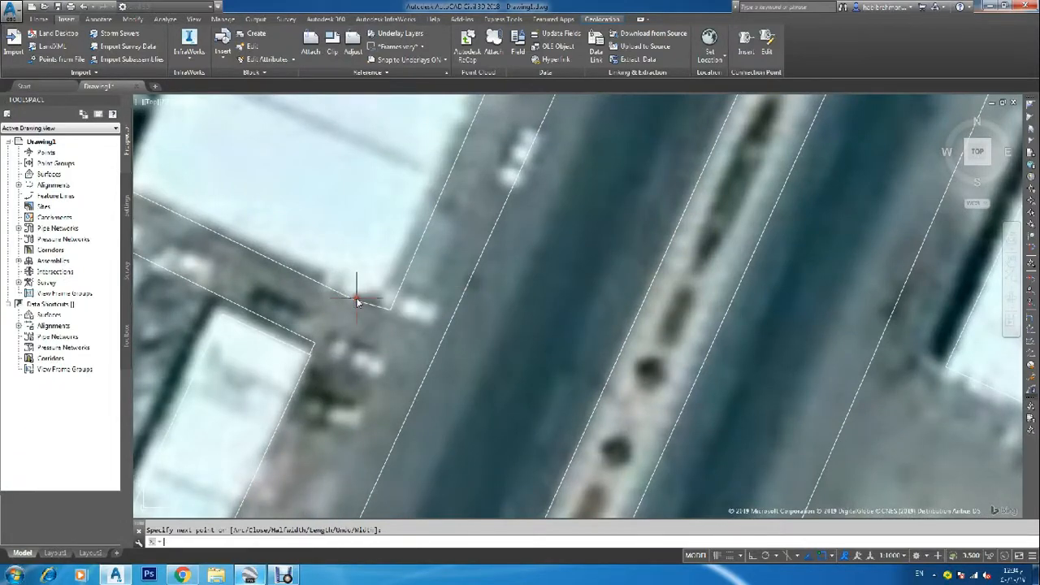
{"action": "scroll", "coordinate": [360, 315], "scroll_direction": "down", "scroll_amount": 4}
{"action": "scroll", "coordinate": [338, 376], "scroll_direction": "down", "scroll_amount": 4}
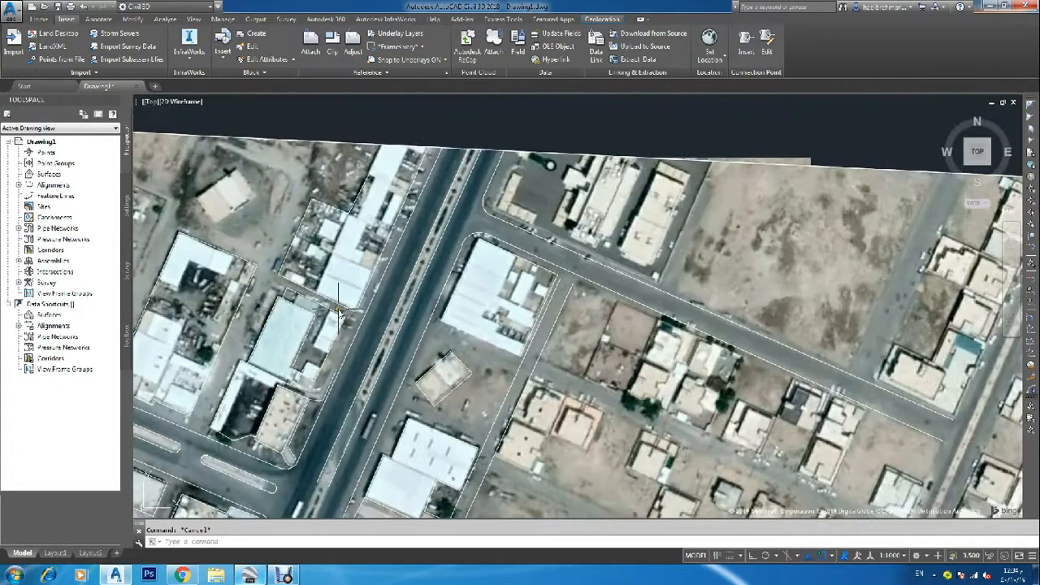
Trace the outline of the small beige building east of the main road, near the southern image border, as a polyline
{"action": "key", "text": "space"}
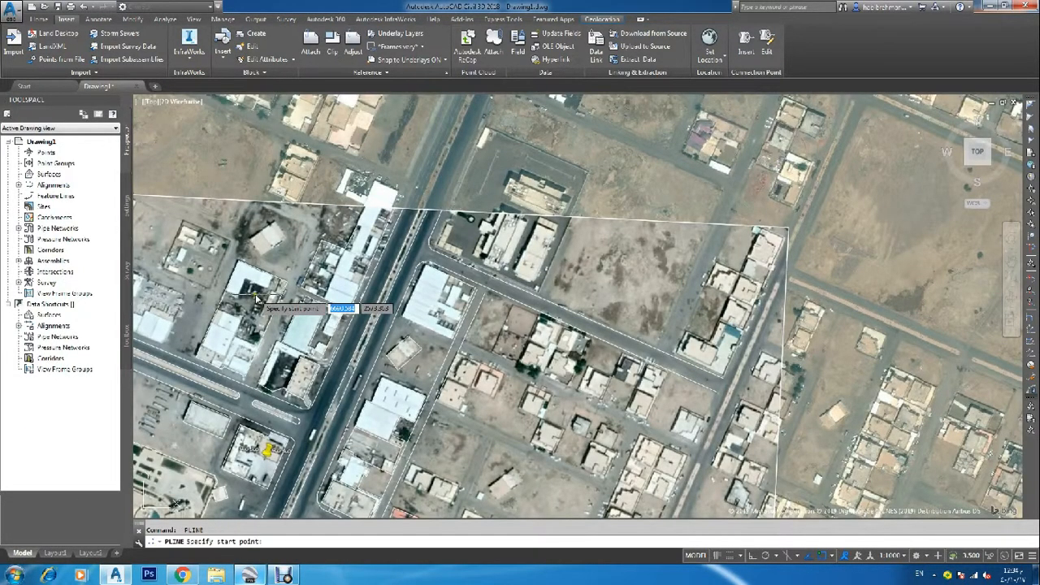
{"action": "scroll", "coordinate": [261, 302], "scroll_direction": "down", "scroll_amount": 2}
{"action": "middle_click_drag", "start_coordinate": [218, 336], "coordinate": [423, 210]}
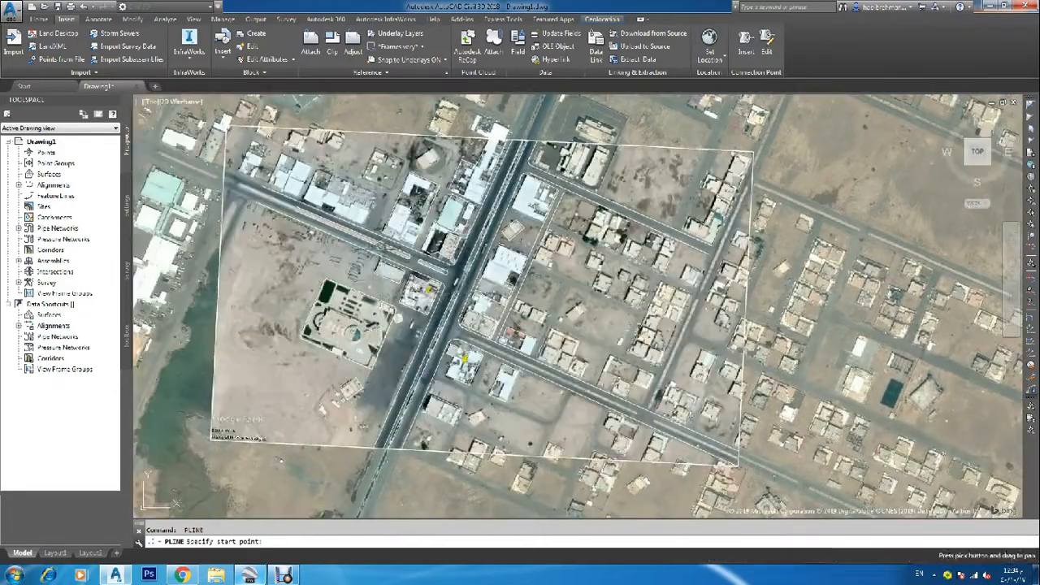
{"action": "scroll", "coordinate": [450, 422], "scroll_direction": "up", "scroll_amount": 2}
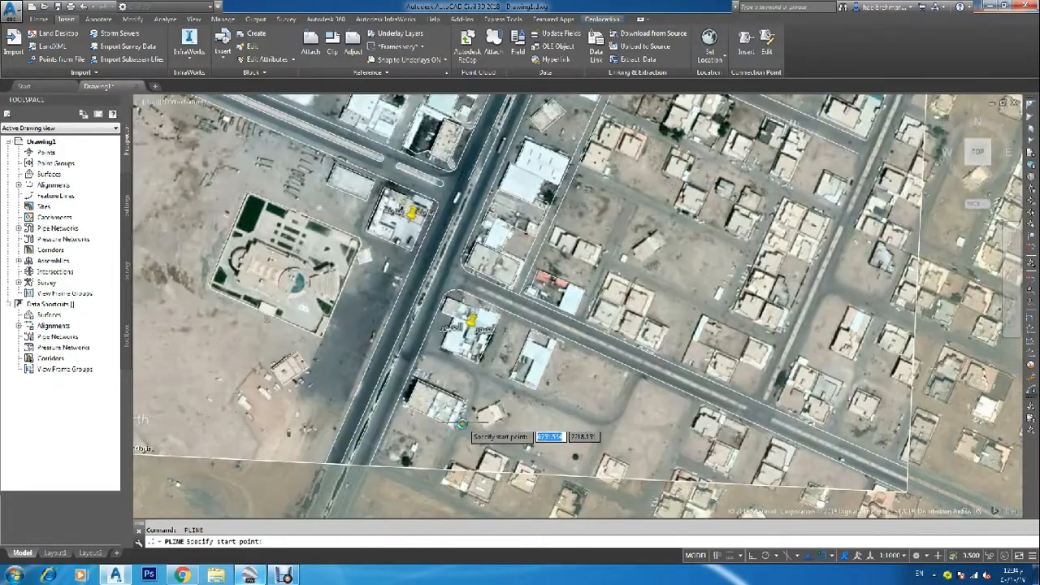
{"action": "scroll", "coordinate": [478, 423], "scroll_direction": "up", "scroll_amount": 4}
{"action": "left_click", "coordinate": [599, 332]}
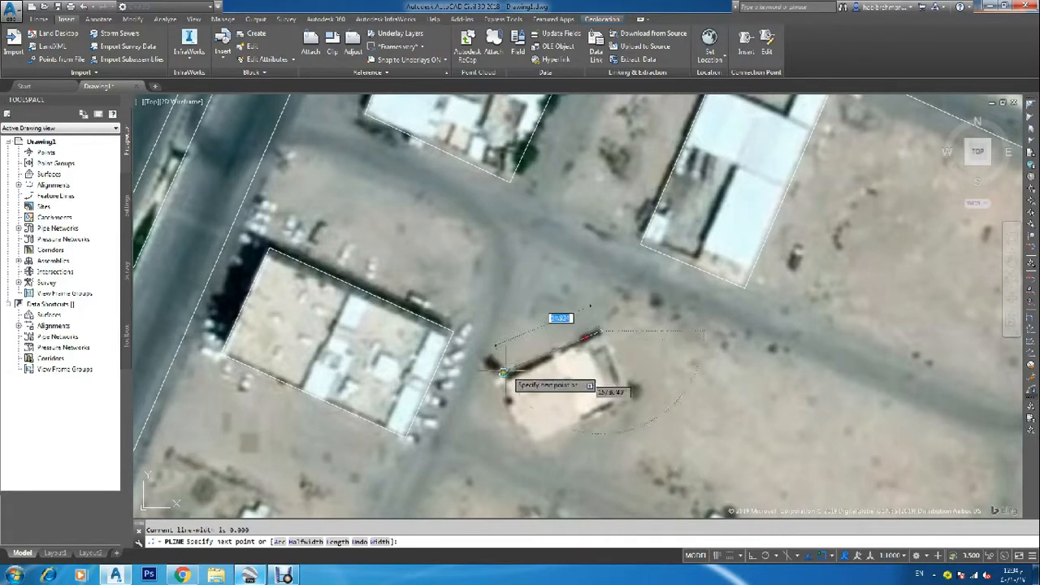
{"action": "left_click", "coordinate": [504, 374]}
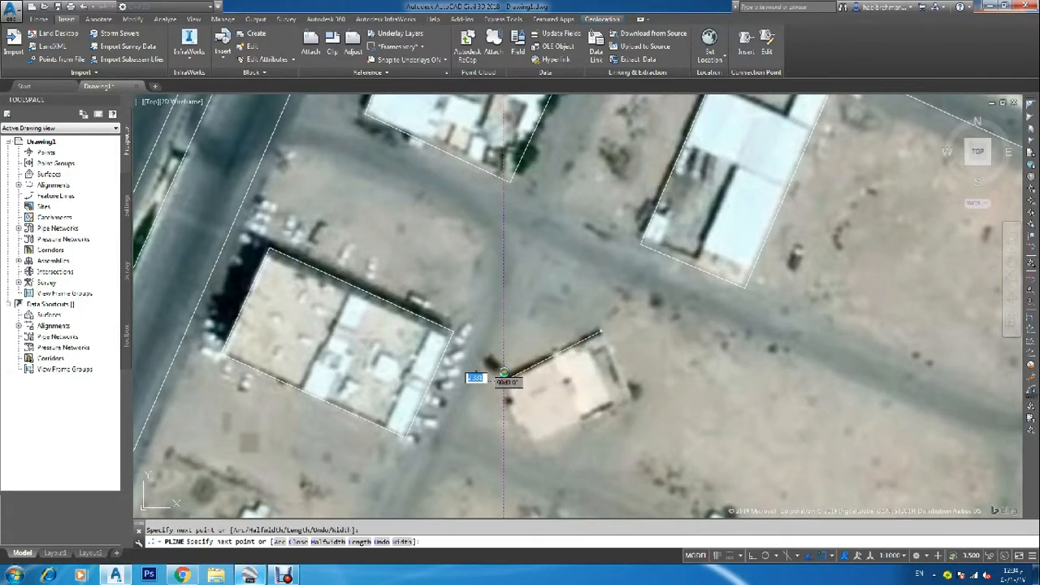
{"action": "left_click", "coordinate": [503, 371]}
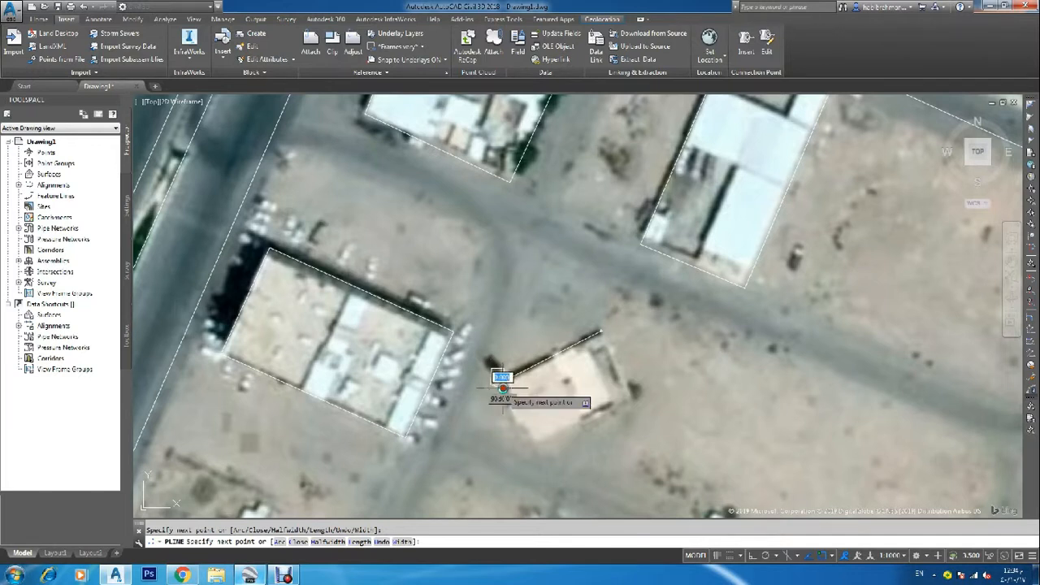
{"action": "left_click", "coordinate": [533, 440]}
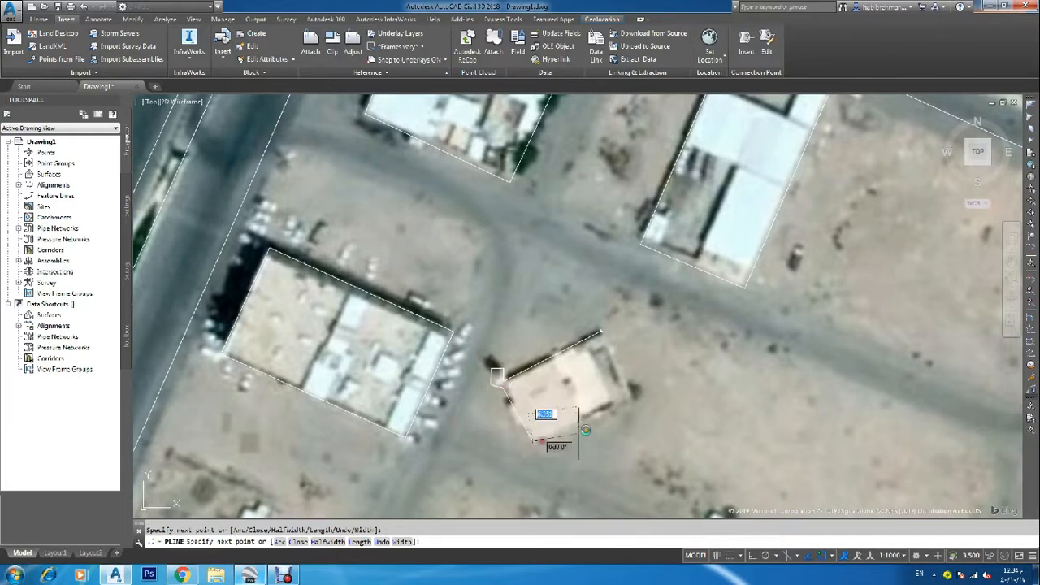
{"action": "left_click", "coordinate": [632, 398]}
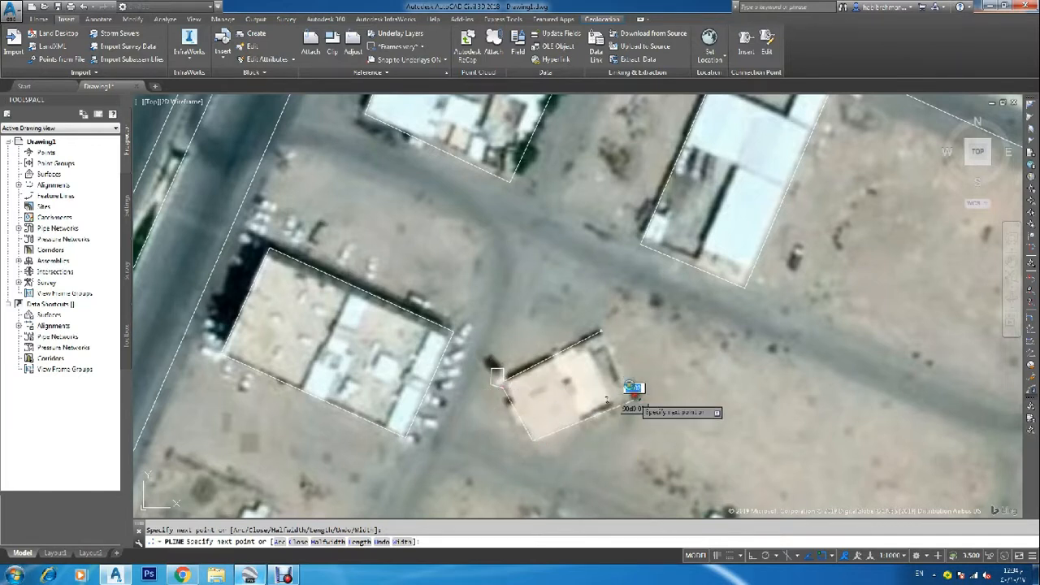
{"action": "left_click", "coordinate": [606, 334]}
{"action": "key", "text": "Escape"}
Stretch the northern wall's endpoint of the small beige building's outline onto its northeastern corner to close the gap
{"action": "scroll", "coordinate": [601, 333], "scroll_direction": "up", "scroll_amount": 4}
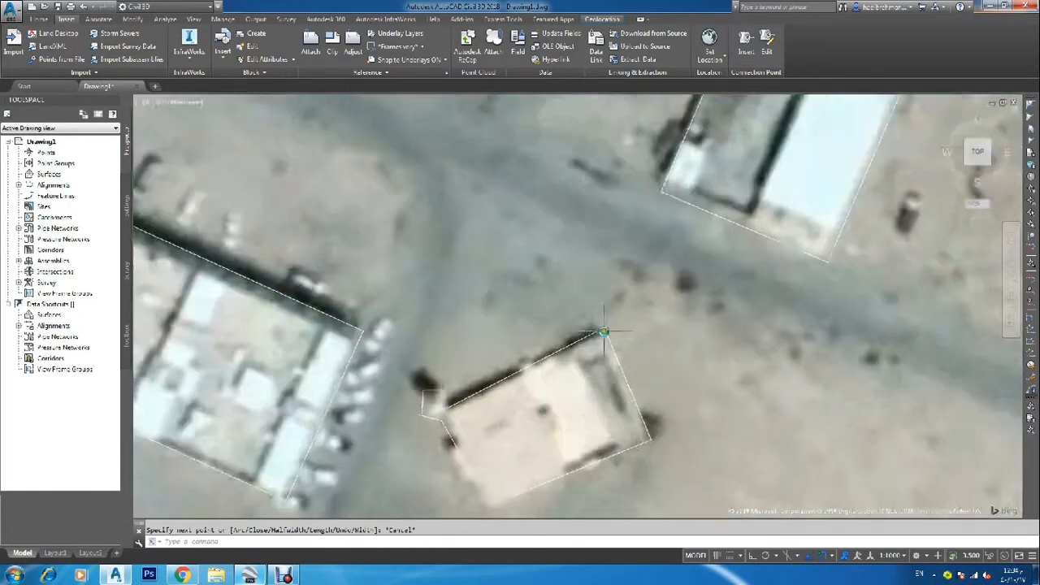
{"action": "left_click", "coordinate": [595, 332]}
{"action": "left_click", "coordinate": [596, 333]}
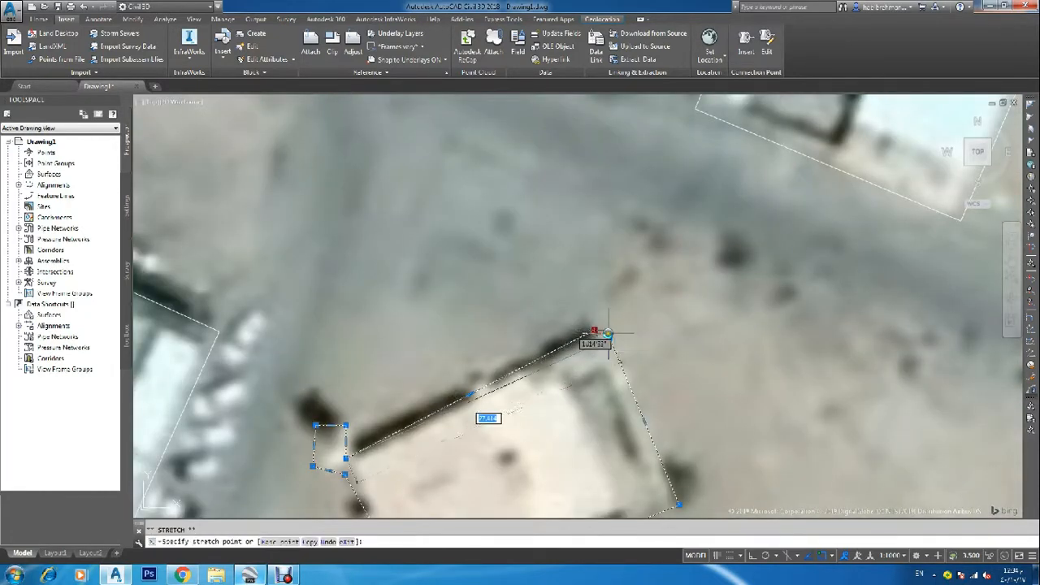
{"action": "key", "text": "Escape"}
{"action": "scroll", "coordinate": [607, 338], "scroll_direction": "down", "scroll_amount": 8}
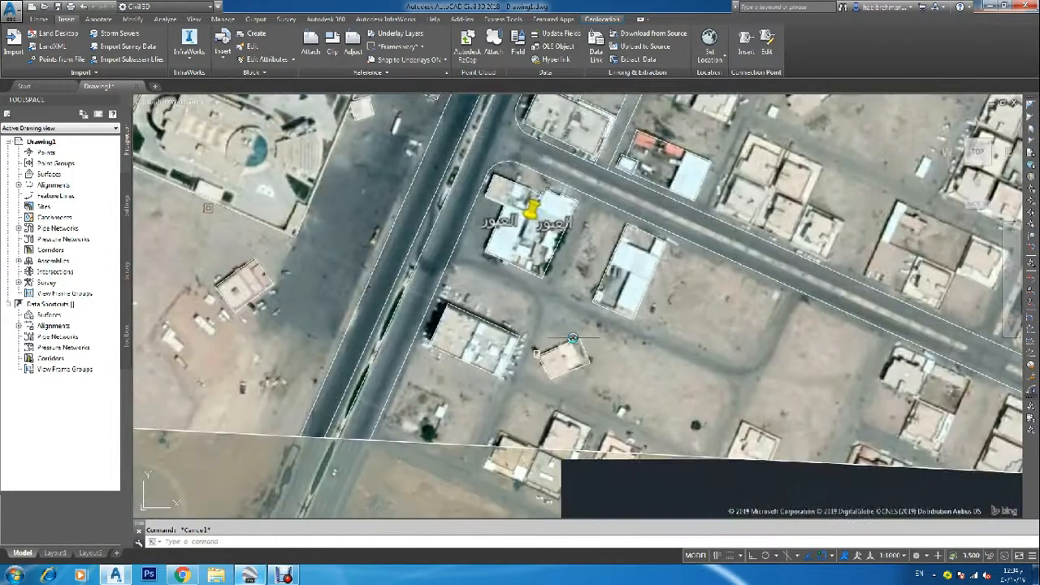
{"action": "scroll", "coordinate": [576, 315], "scroll_direction": "down", "scroll_amount": 3}
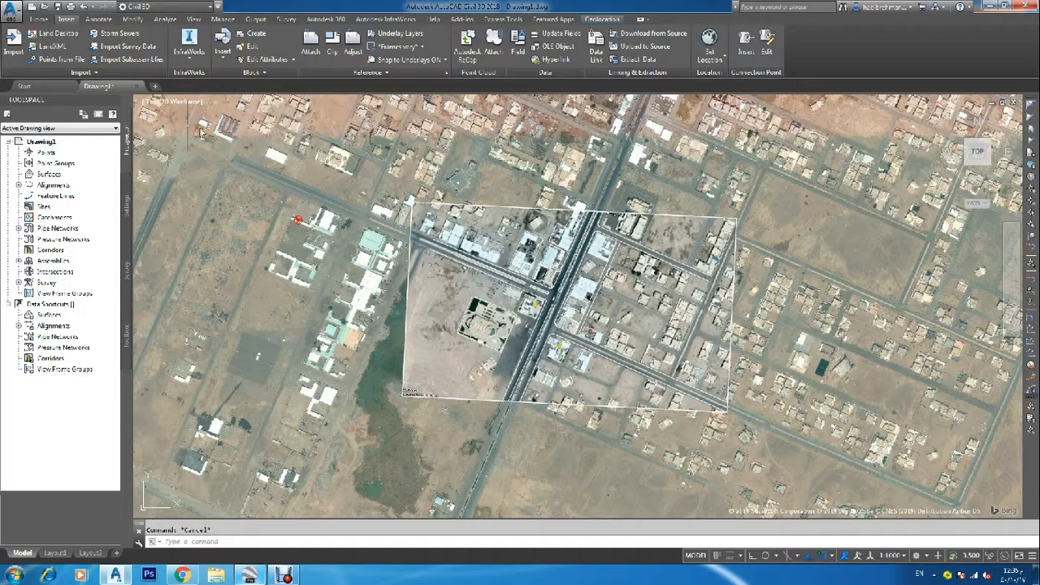
{"action": "left_click", "coordinate": [98, 19]}
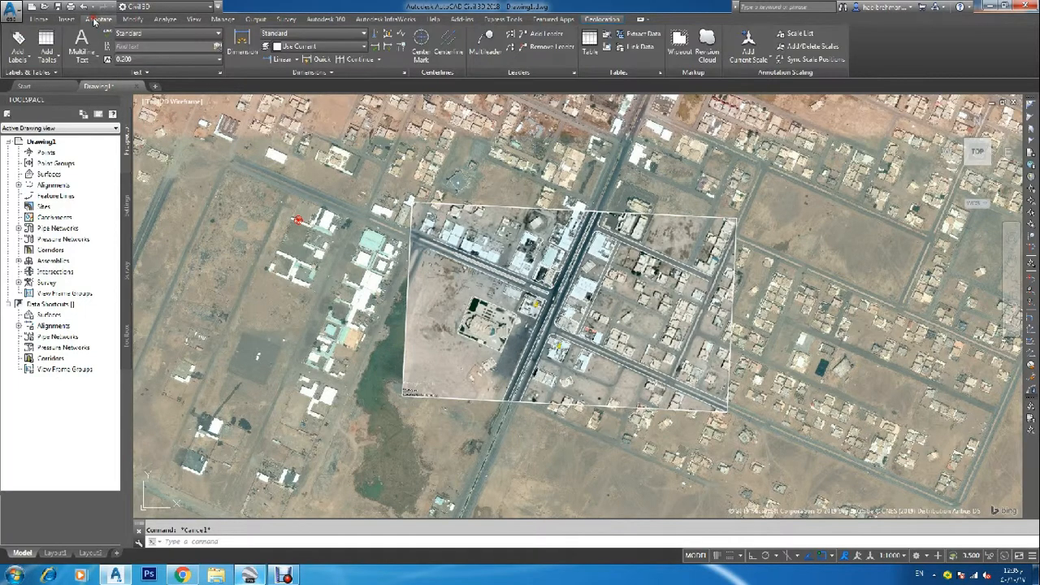
{"action": "left_click", "coordinate": [146, 20]}
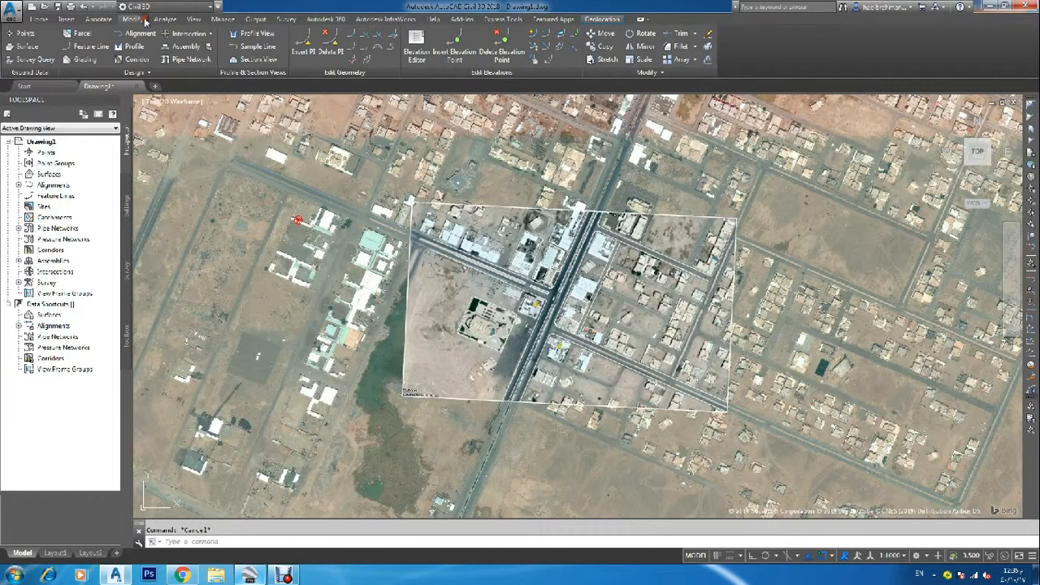
{"action": "left_click", "coordinate": [178, 19]}
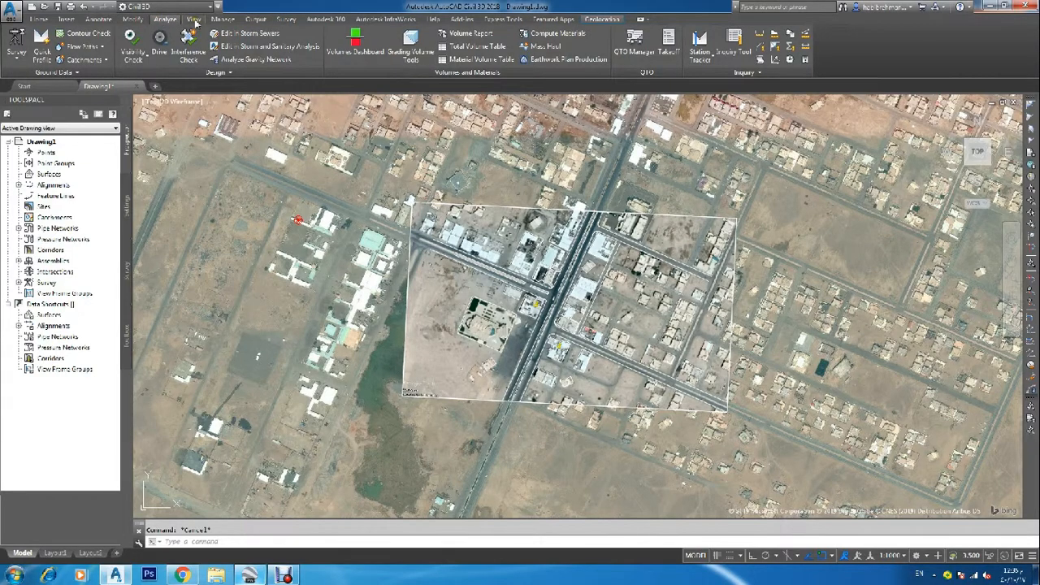
{"action": "left_click", "coordinate": [195, 20]}
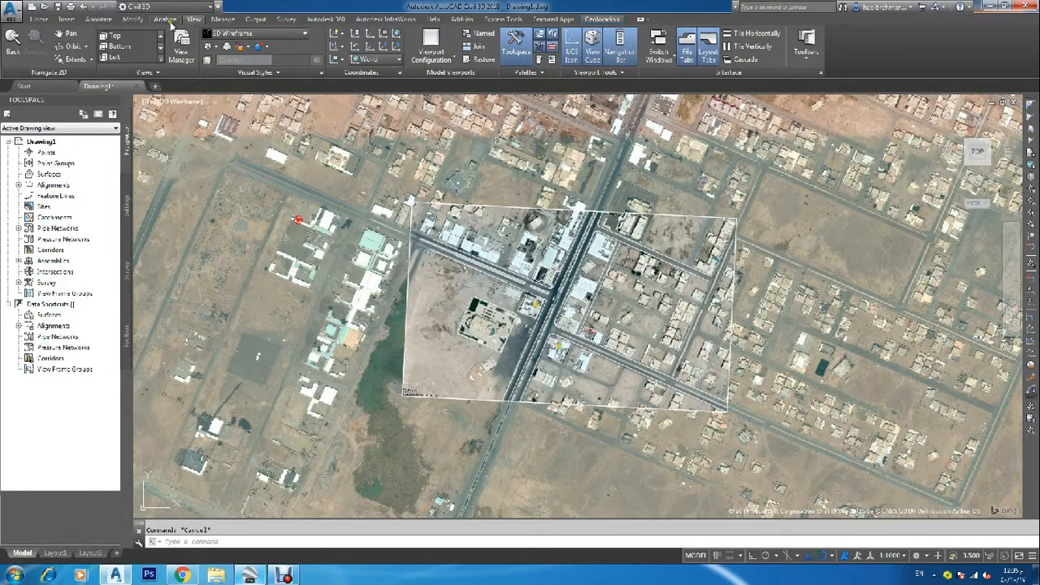
{"action": "left_click", "coordinate": [42, 20]}
{"action": "left_click", "coordinate": [65, 20]}
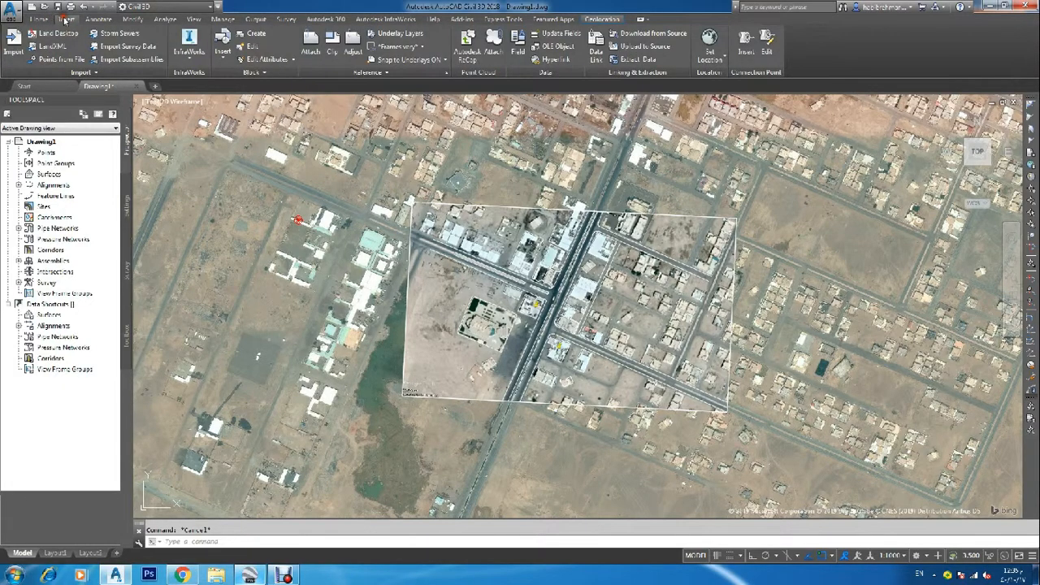
{"action": "left_click", "coordinate": [188, 61]}
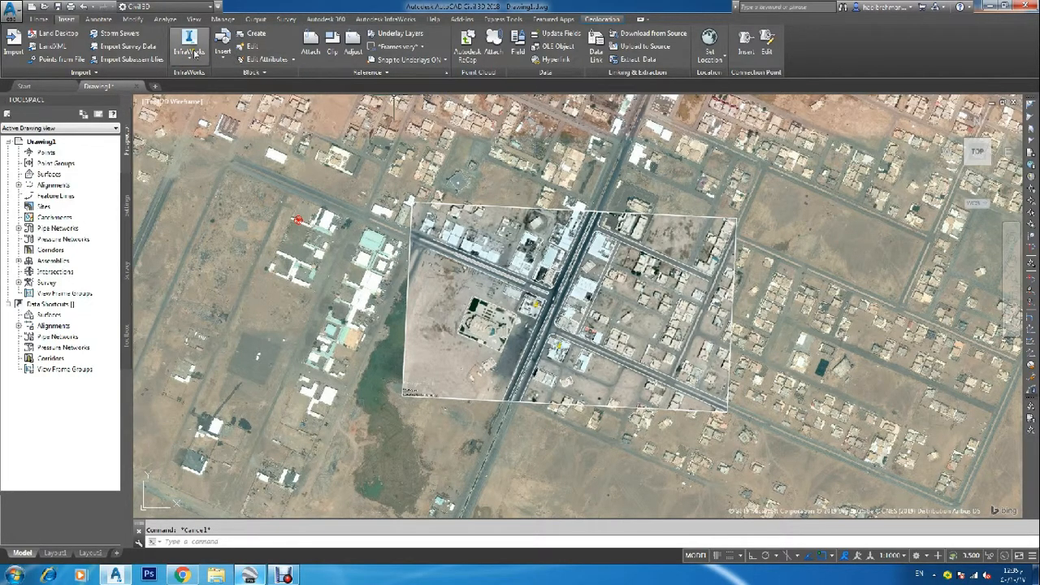
{"action": "left_click", "coordinate": [110, 20]}
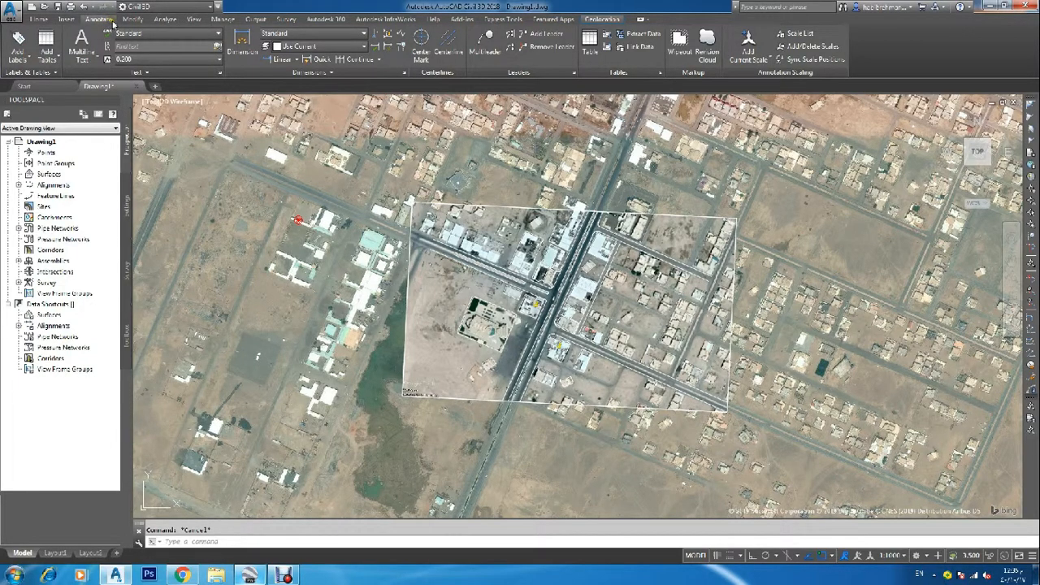
{"action": "left_click", "coordinate": [133, 20]}
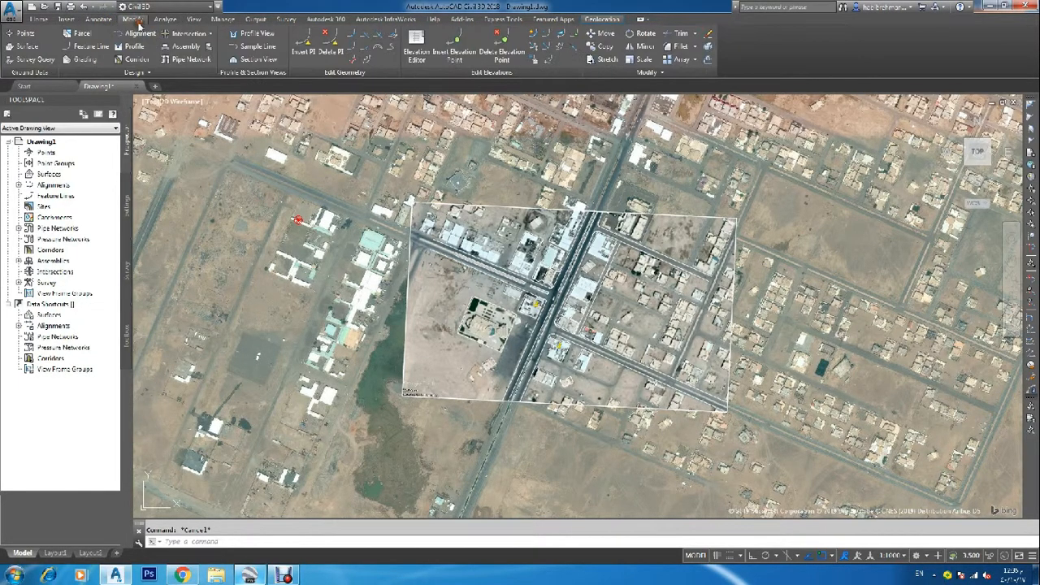
{"action": "left_click", "coordinate": [603, 21]}
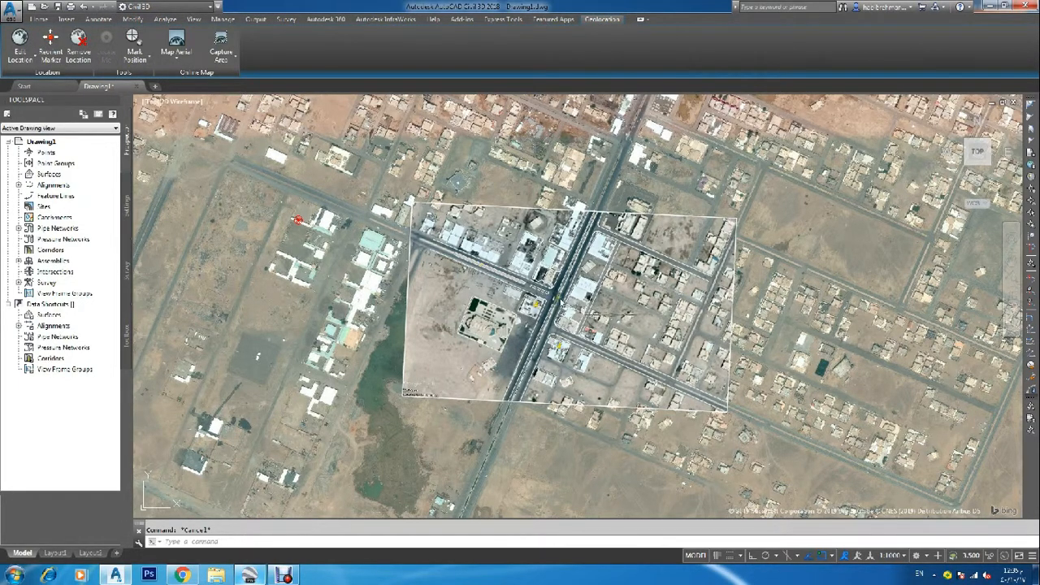
{"action": "left_click", "coordinate": [38, 19]}
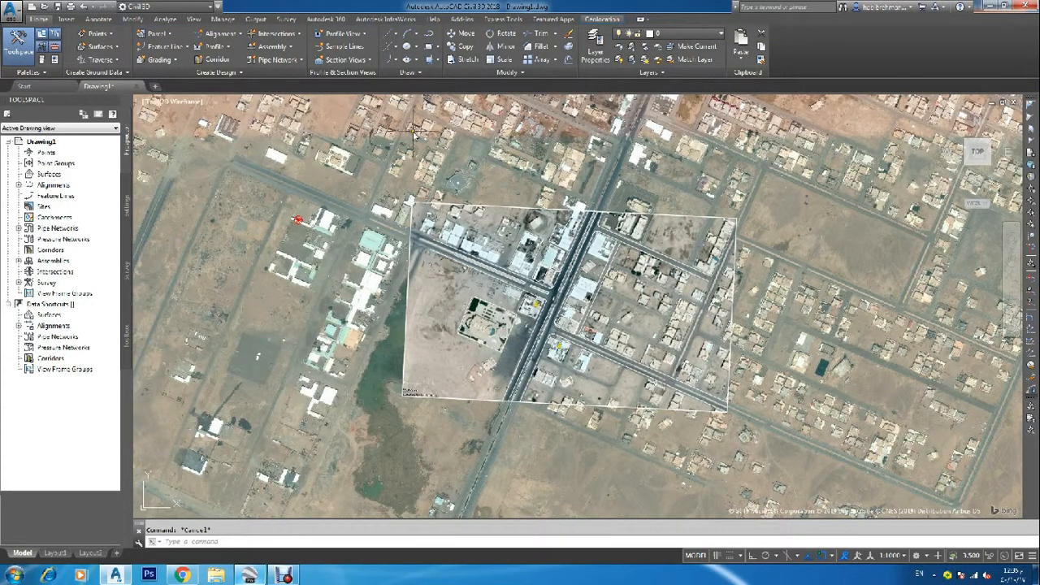
Turn off the online aerial map behind the drawing and dismiss the pop-up advertisement
{"action": "left_click", "coordinate": [601, 19]}
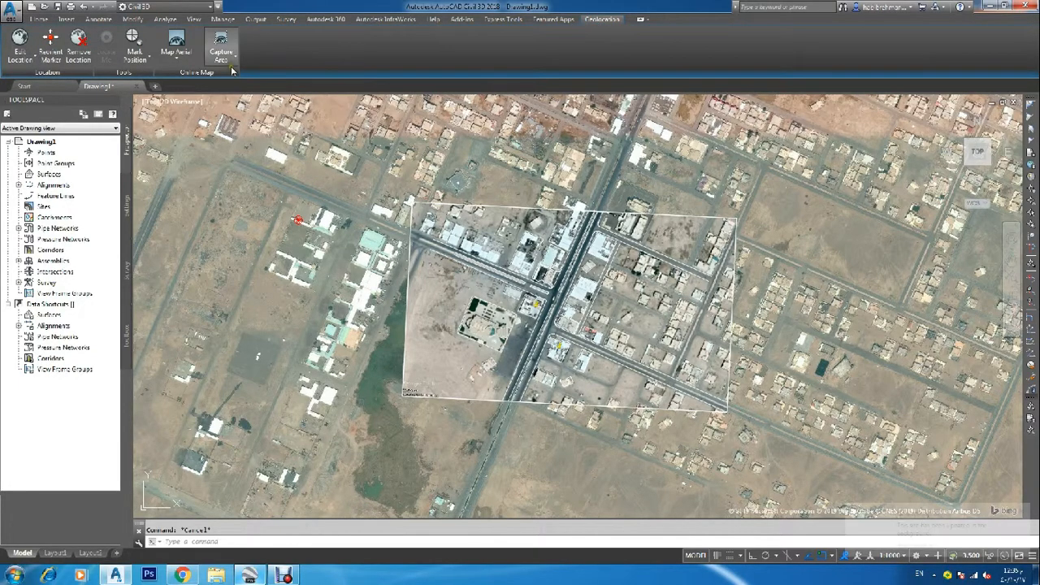
{"action": "left_click", "coordinate": [193, 63]}
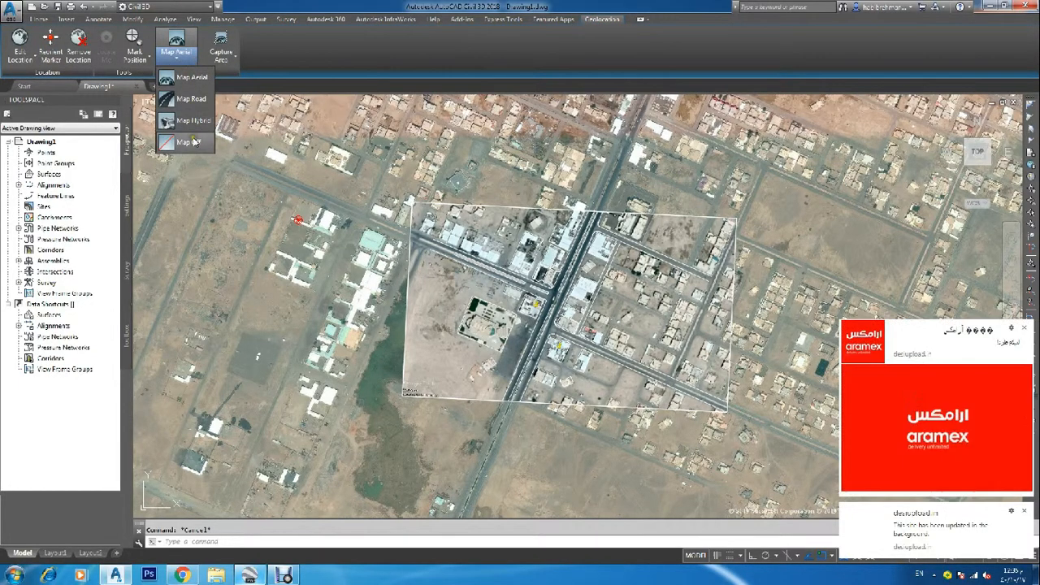
{"action": "left_click", "coordinate": [188, 142]}
{"action": "left_click", "coordinate": [1024, 328]}
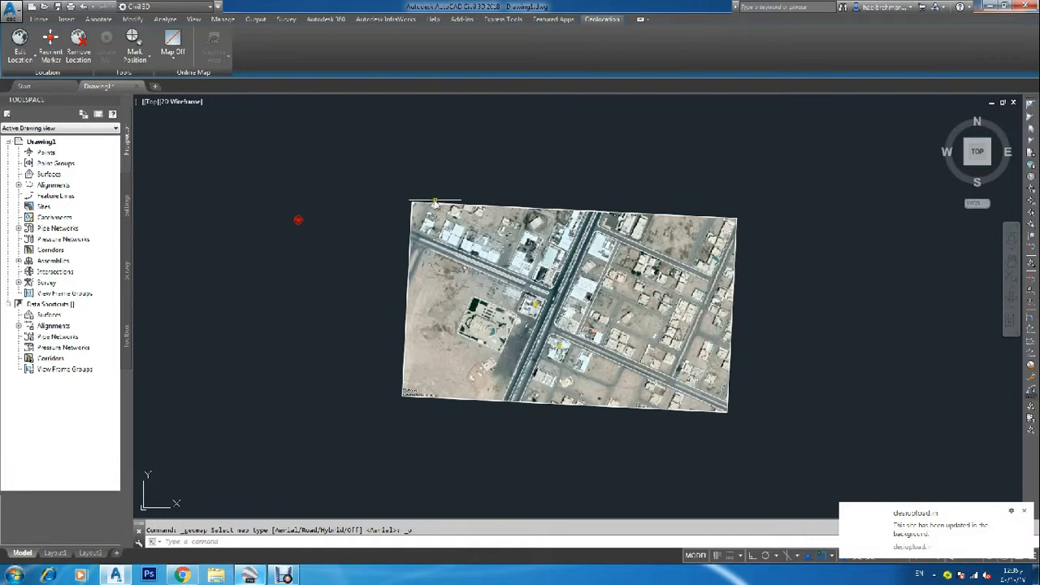
Erase the georeferenced image together with its border polyline, declining to detach the image, so only the traced linework remains
{"action": "left_click", "coordinate": [434, 197]}
{"action": "left_click", "coordinate": [436, 213]}
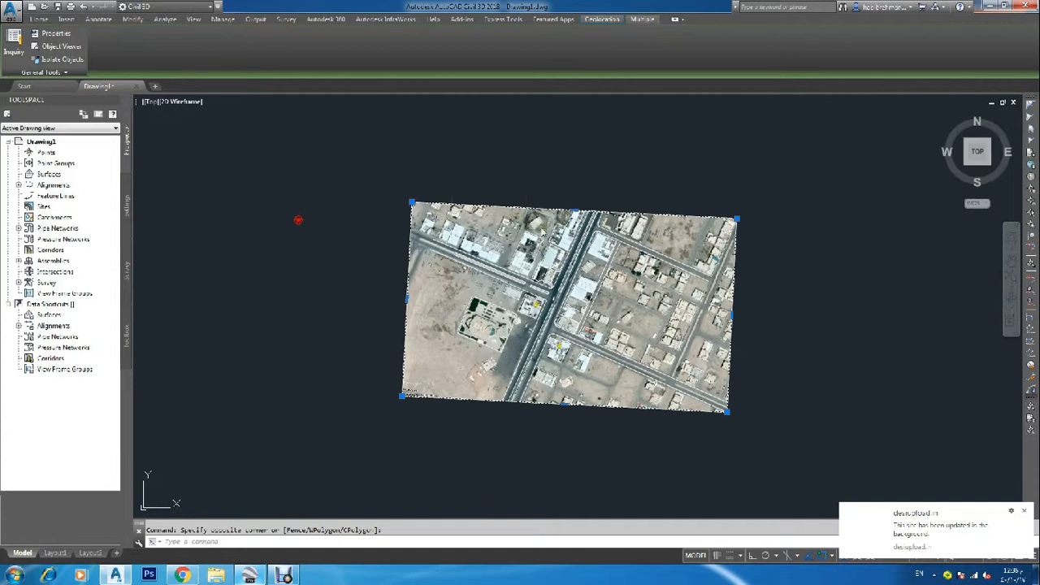
{"action": "key", "text": "Escape"}
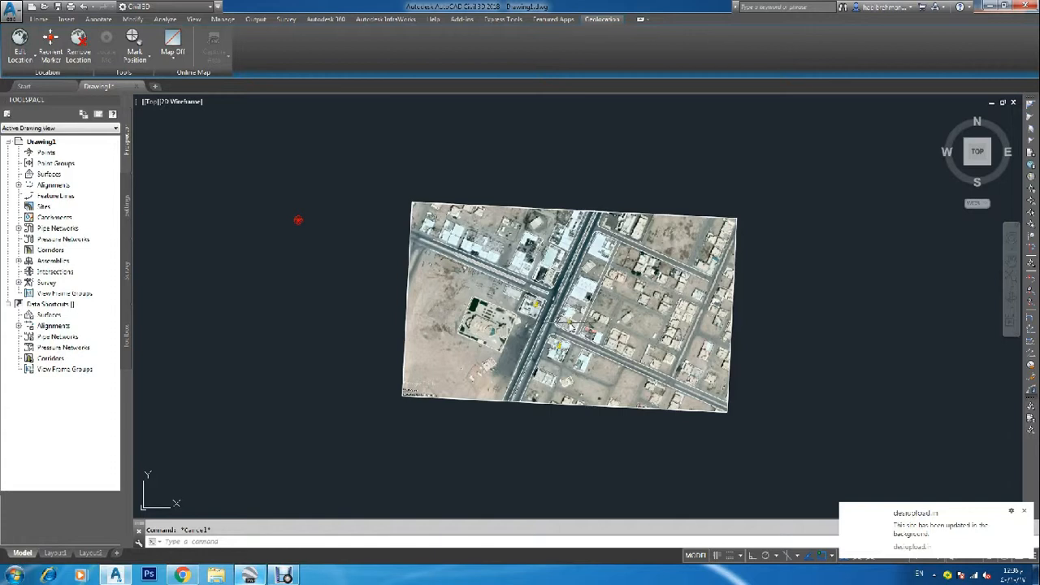
{"action": "left_click", "coordinate": [740, 324]}
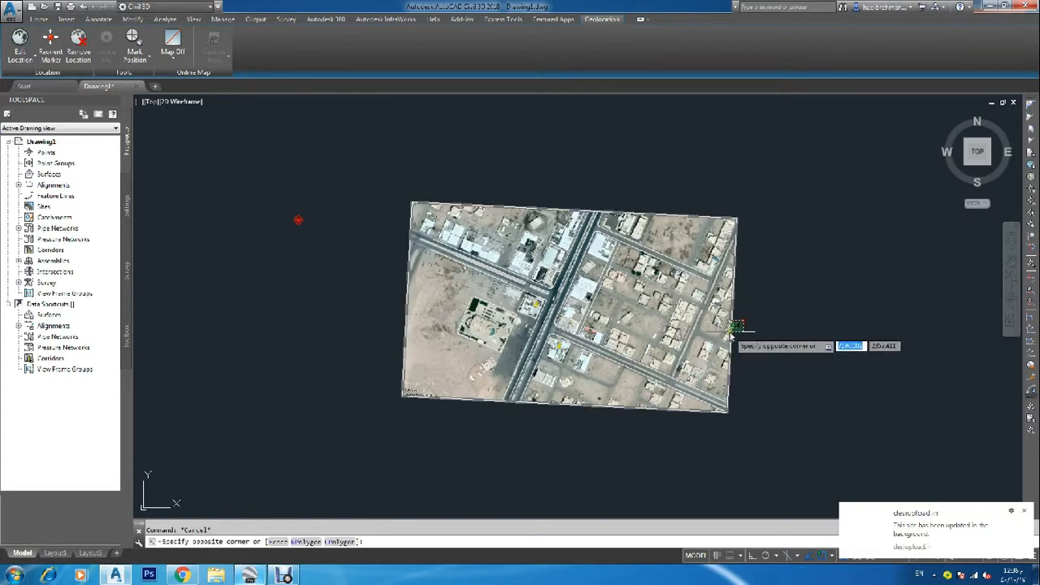
{"action": "left_click", "coordinate": [724, 334]}
{"action": "key", "text": "Delete"}
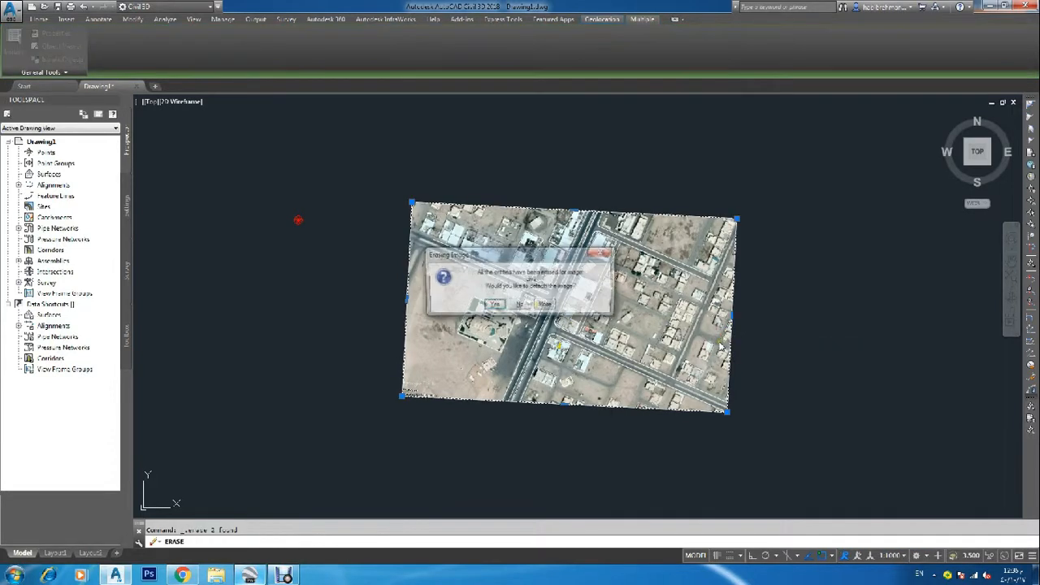
{"action": "left_click", "coordinate": [519, 305]}
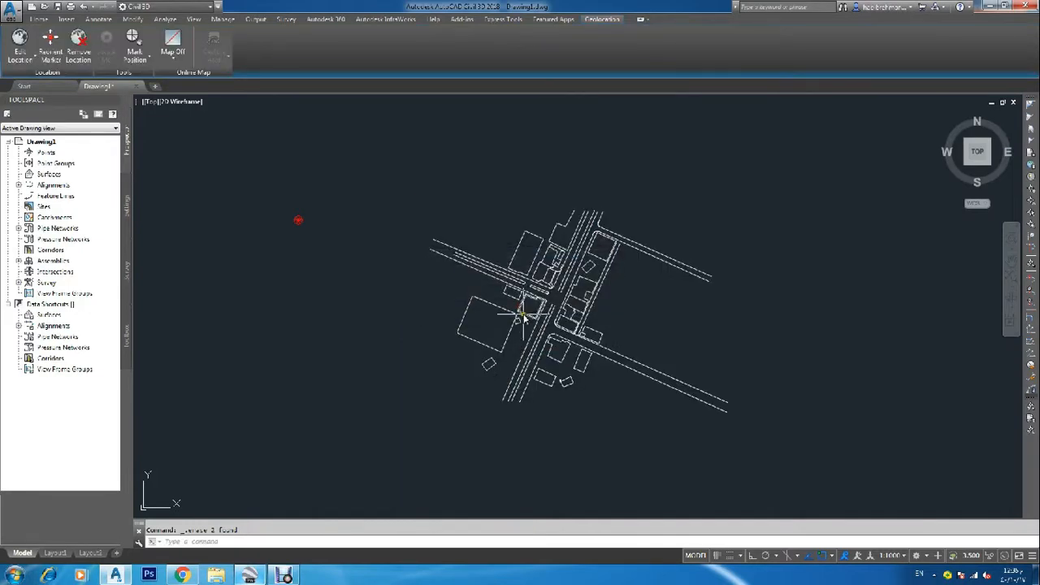
{"action": "scroll", "coordinate": [576, 231], "scroll_direction": "up", "scroll_amount": 2}
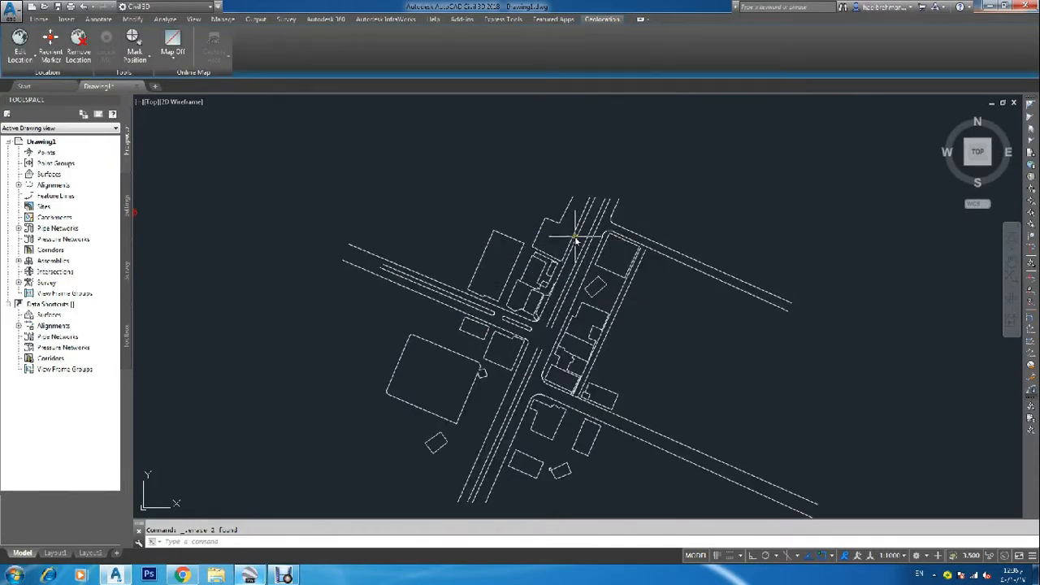
{"action": "scroll", "coordinate": [575, 238], "scroll_direction": "down", "scroll_amount": 2}
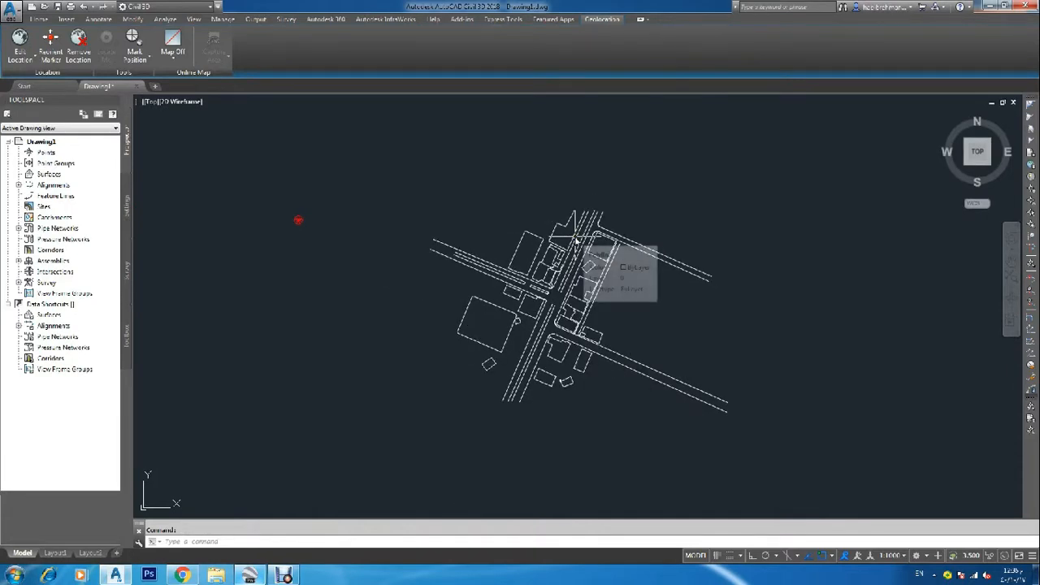